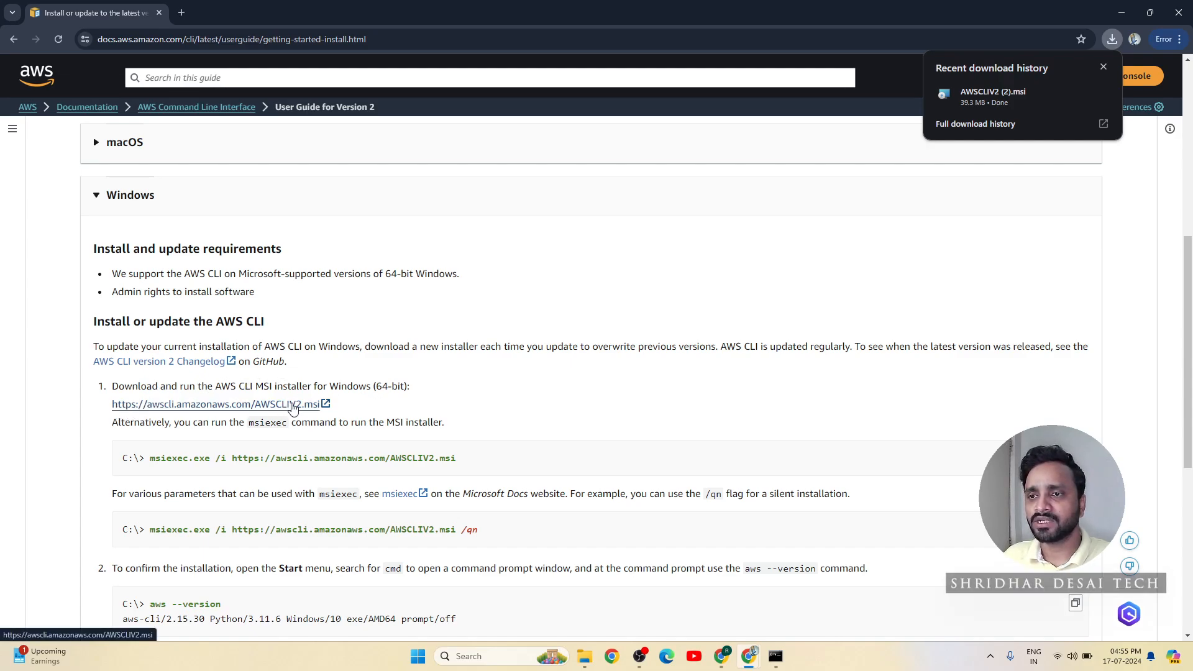
# - Launch the downloaded AWSCLIV2 installer, accept the license agreement, and install AWS CLI v2 with the default features and location
pyautogui.moveTo(1008, 106)
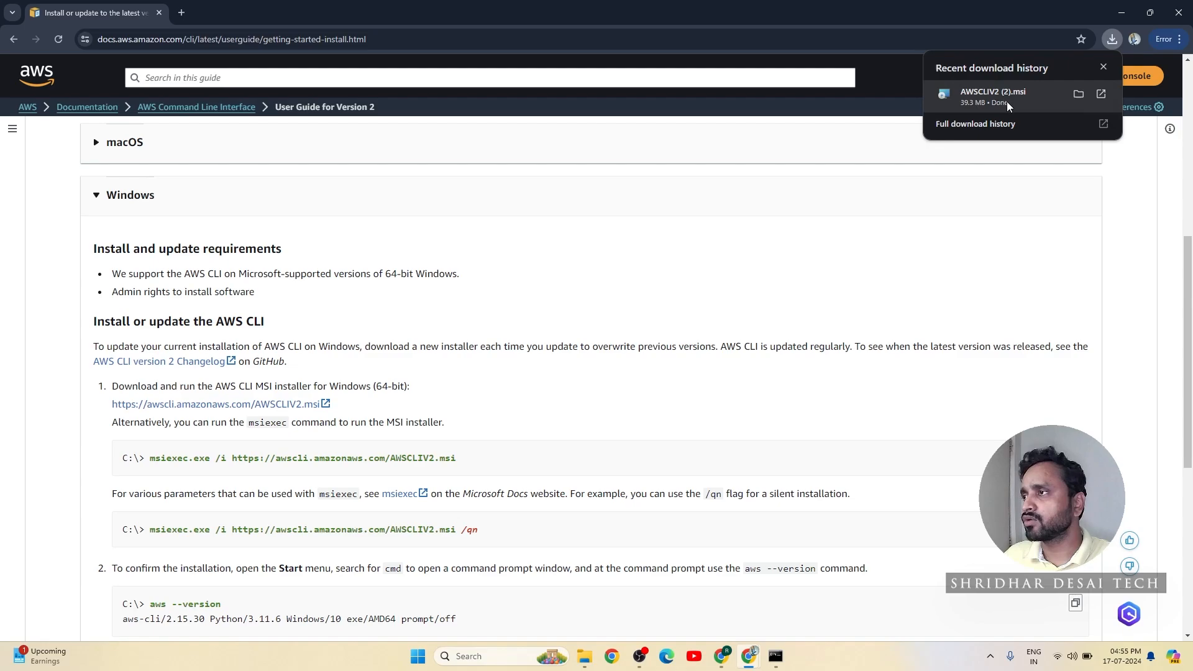
pyautogui.click(1102, 94)
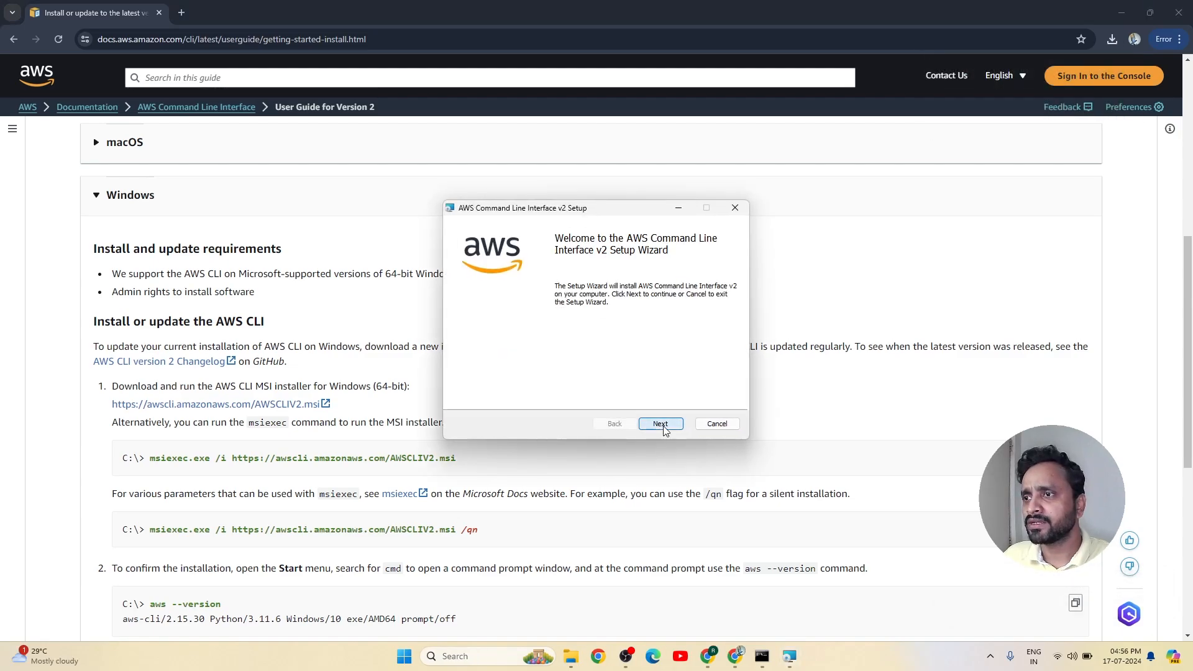
pyautogui.click(661, 428)
pyautogui.click(533, 397)
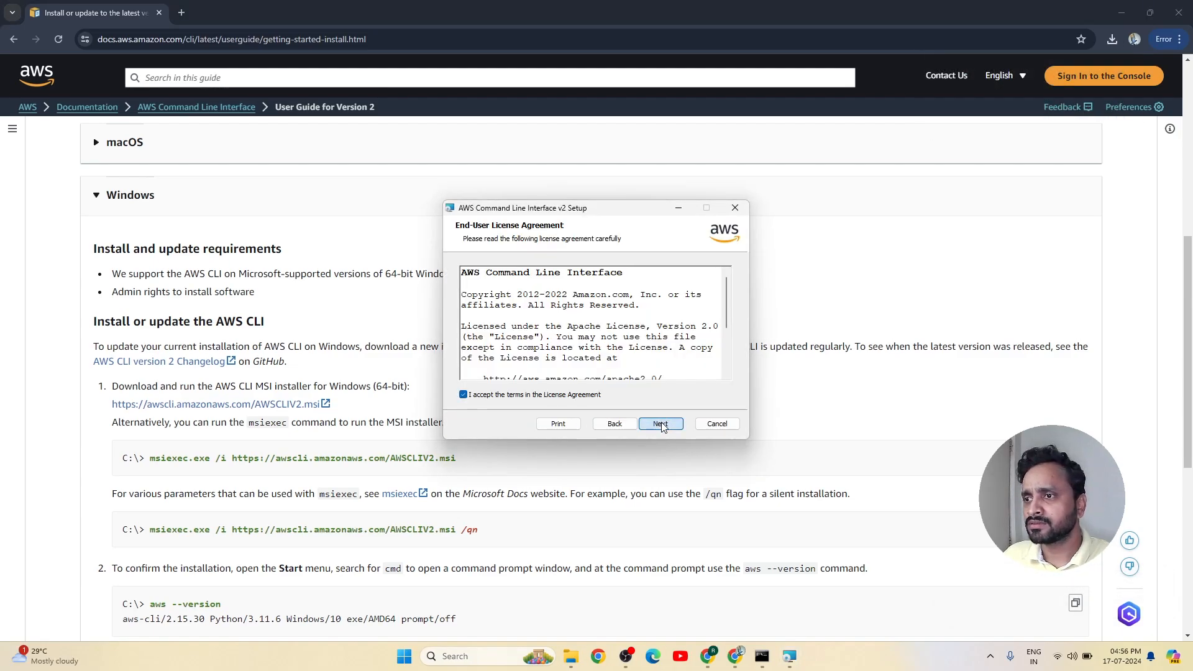
pyautogui.click(661, 425)
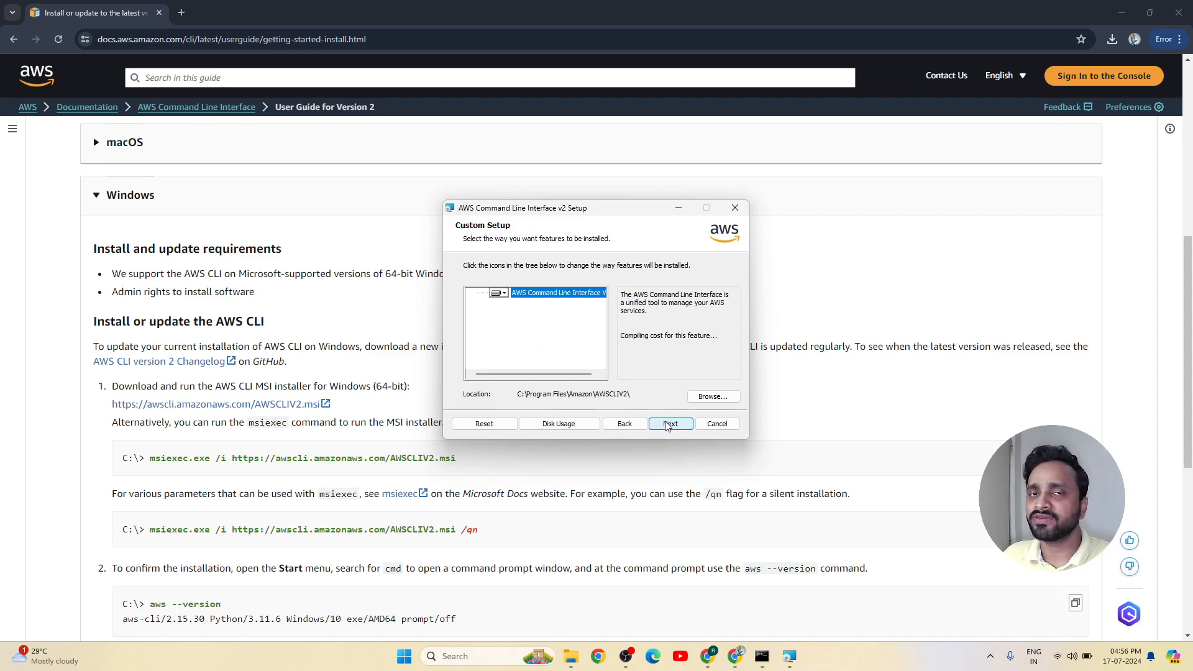
pyautogui.click(667, 426)
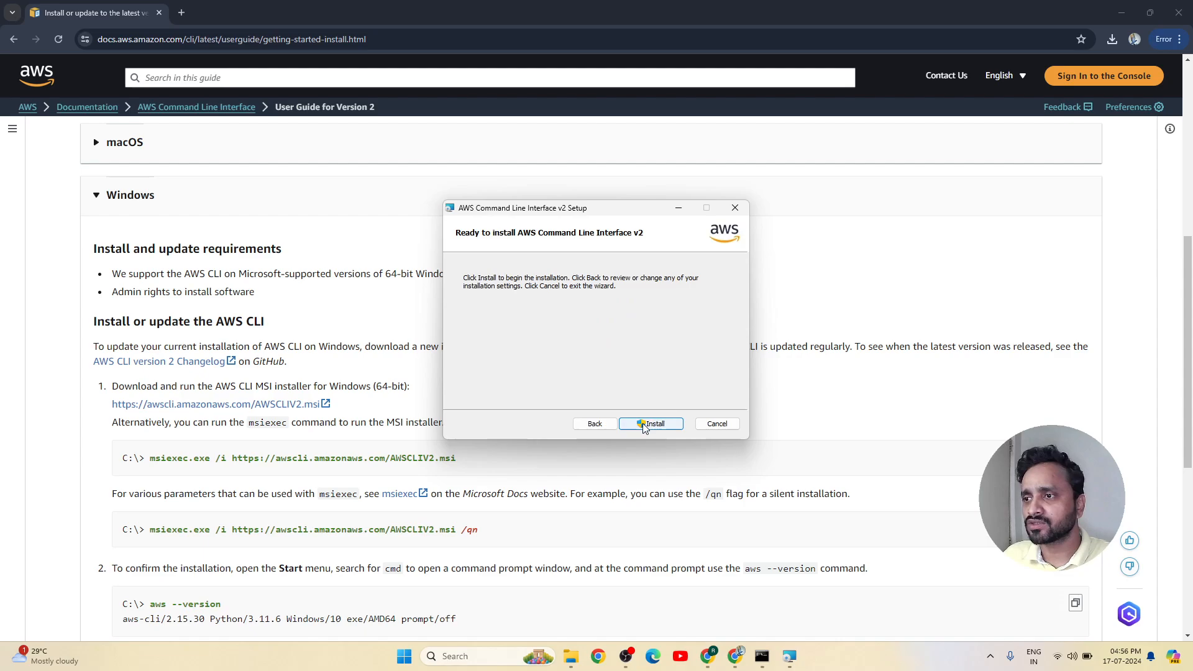
pyautogui.click(646, 425)
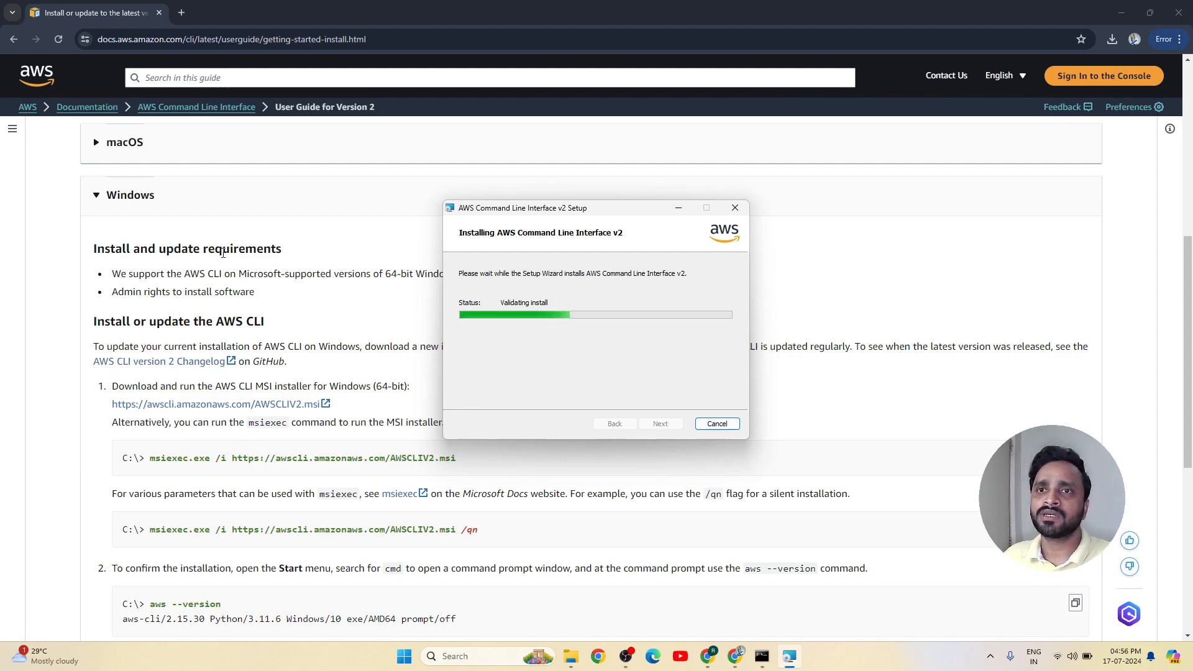
# - Expand the macOS and Linux sections of the AWS CLI install guide and look over their installation instructions
pyautogui.click(168, 152)
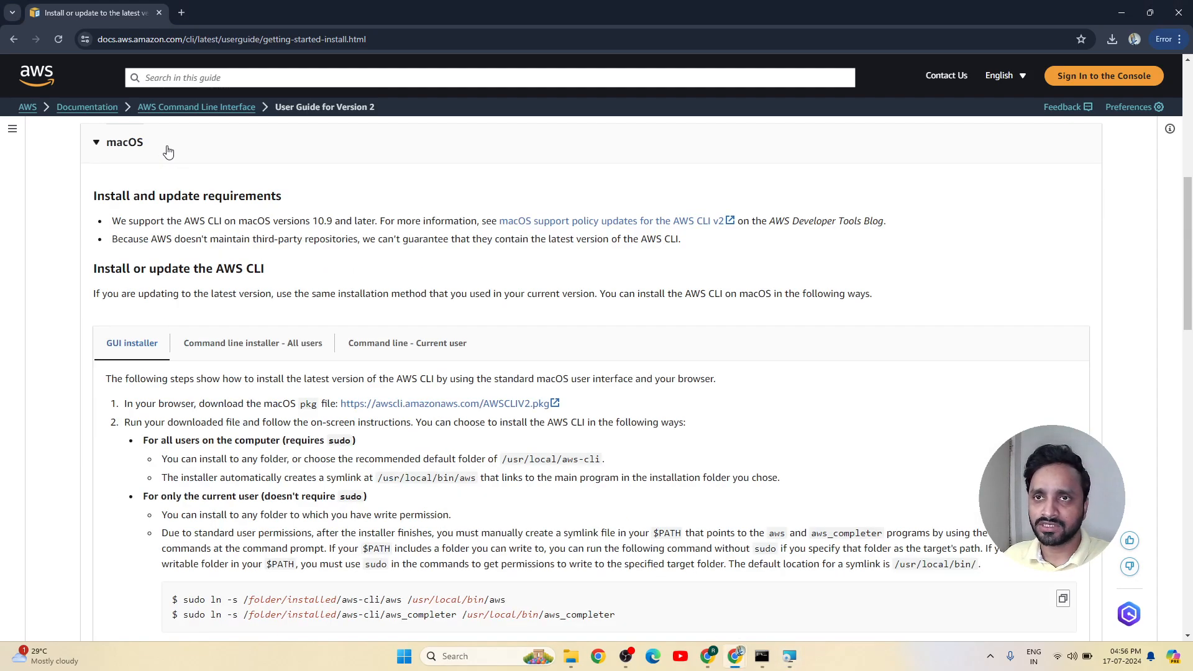
pyautogui.scroll(3, 151, 278)
pyautogui.click(136, 278)
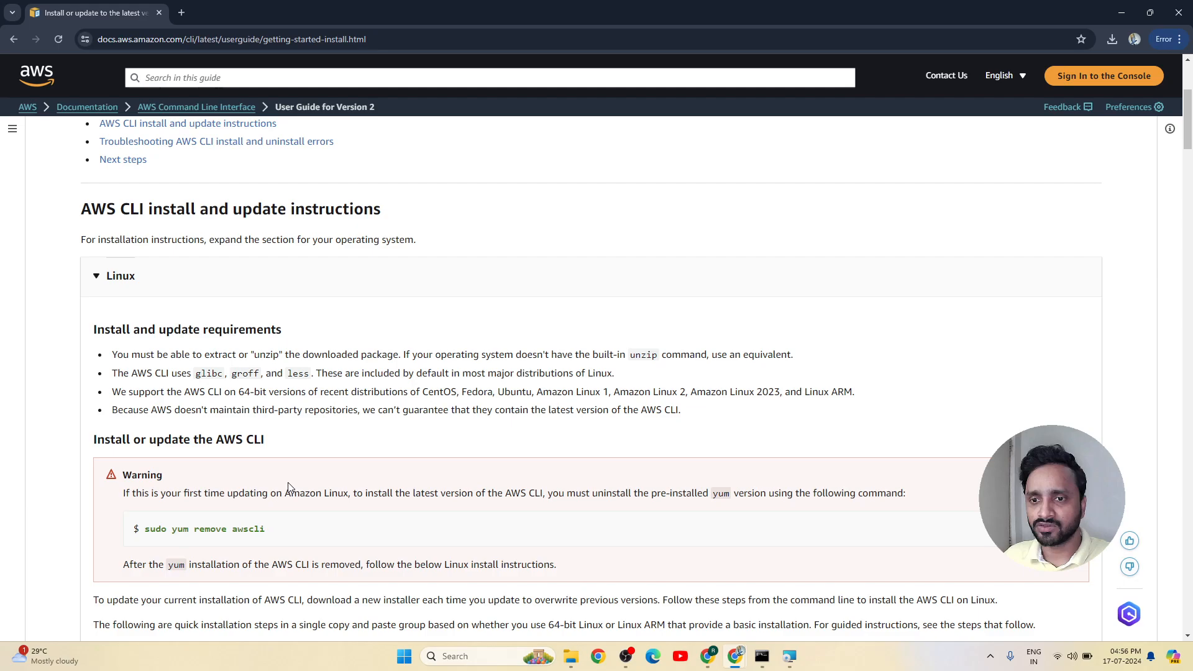
pyautogui.scroll(-1, 464, 429)
pyautogui.scroll(-3, 610, 629)
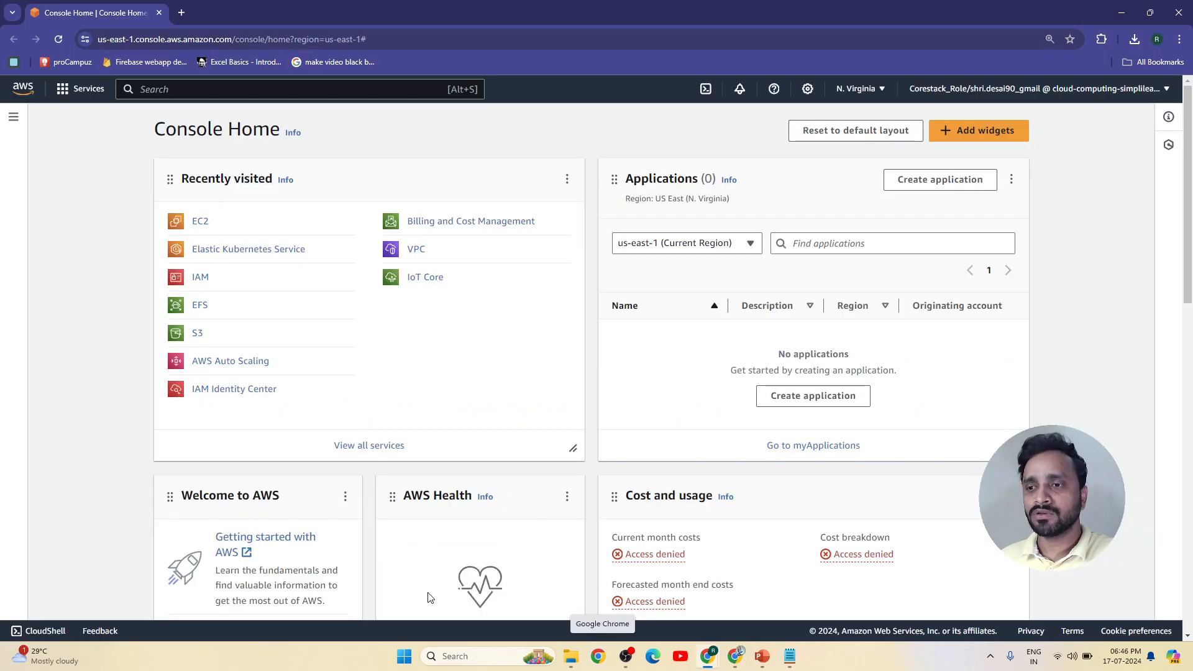
# - Open Command Prompt and check the AWS CLI installation by running "aws --version"
pyautogui.click(428, 659)
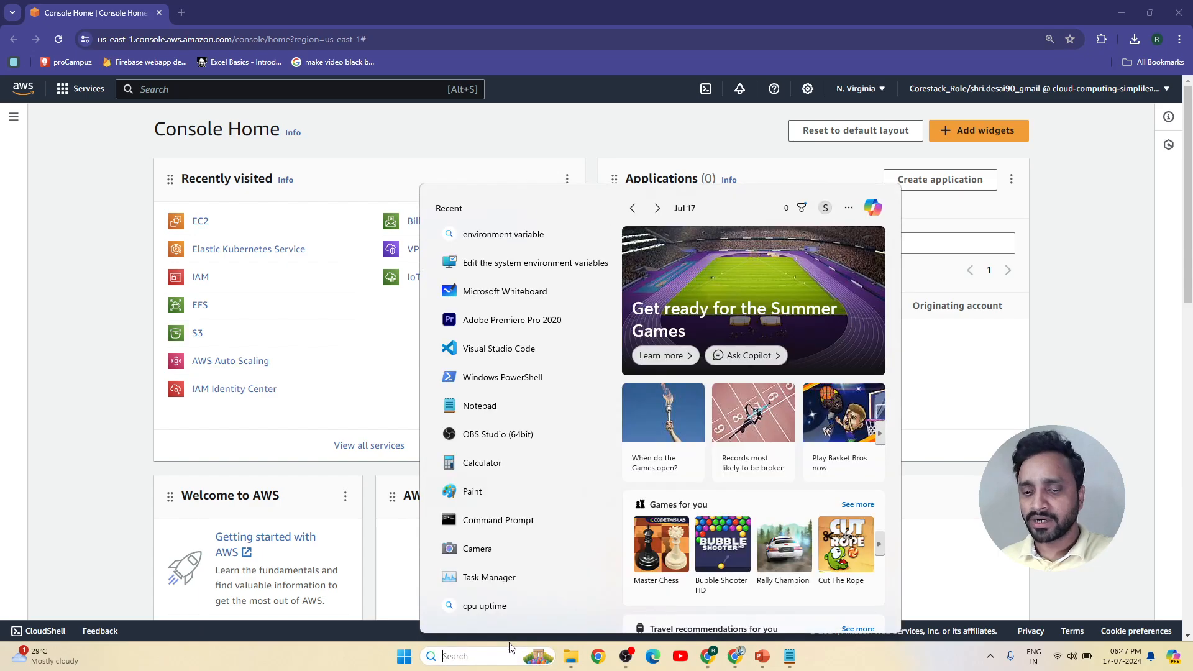
pyautogui.click(523, 525)
pyautogui.write('aw')
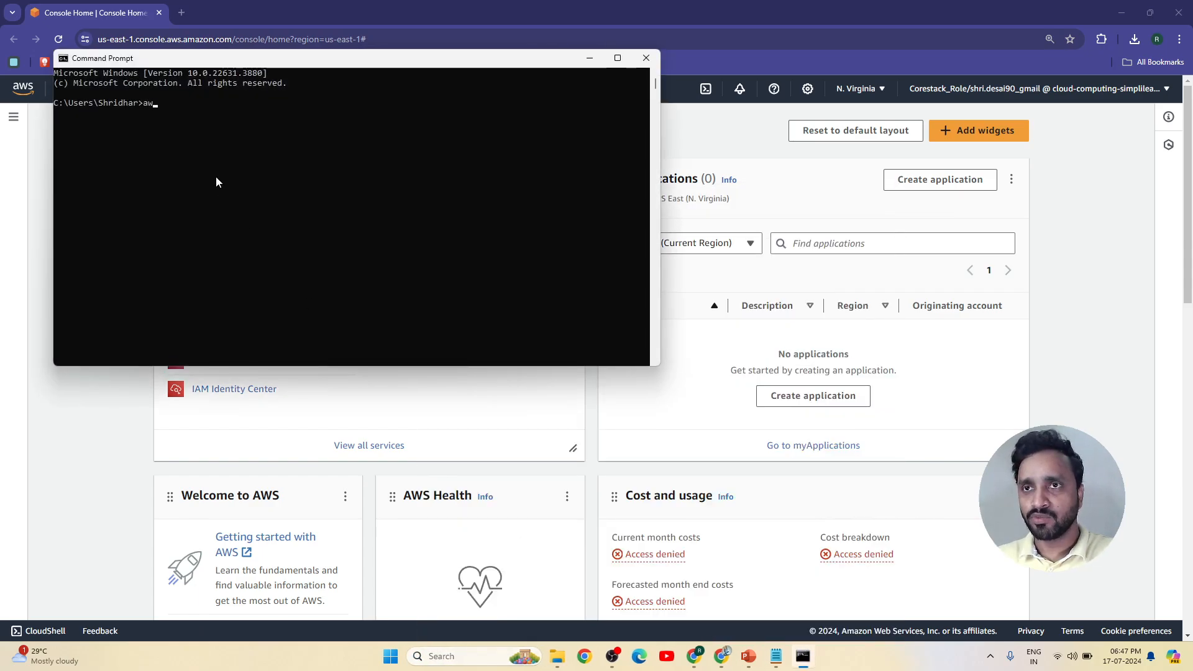
pyautogui.write('s --ver')
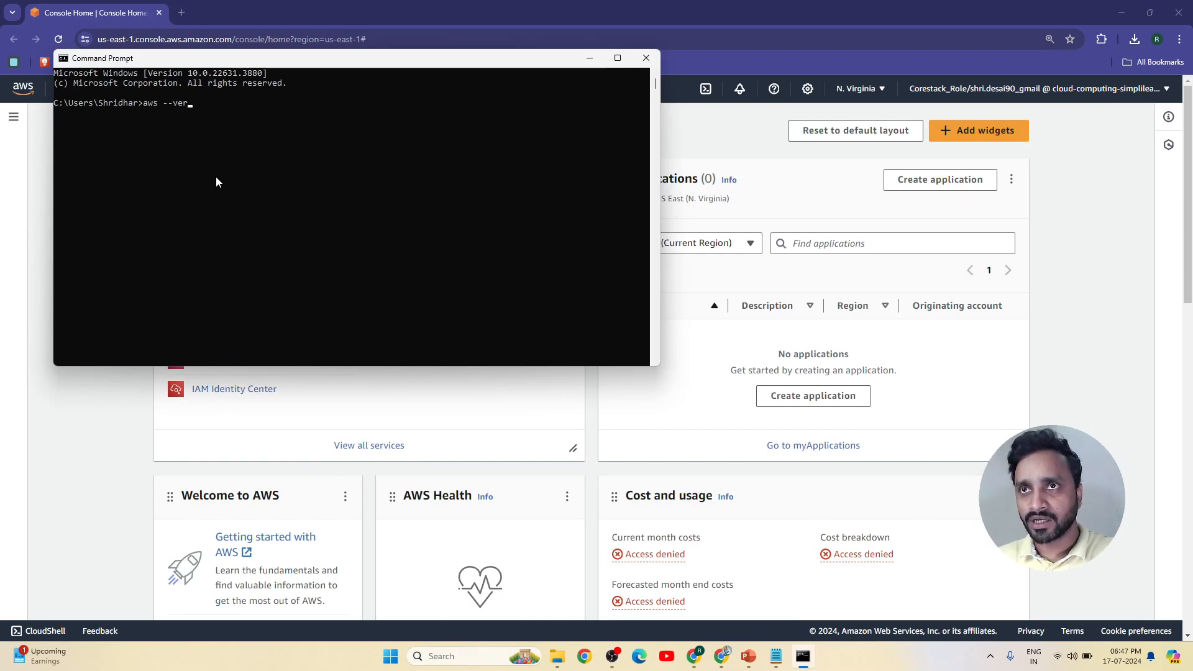
pyautogui.write('sion')
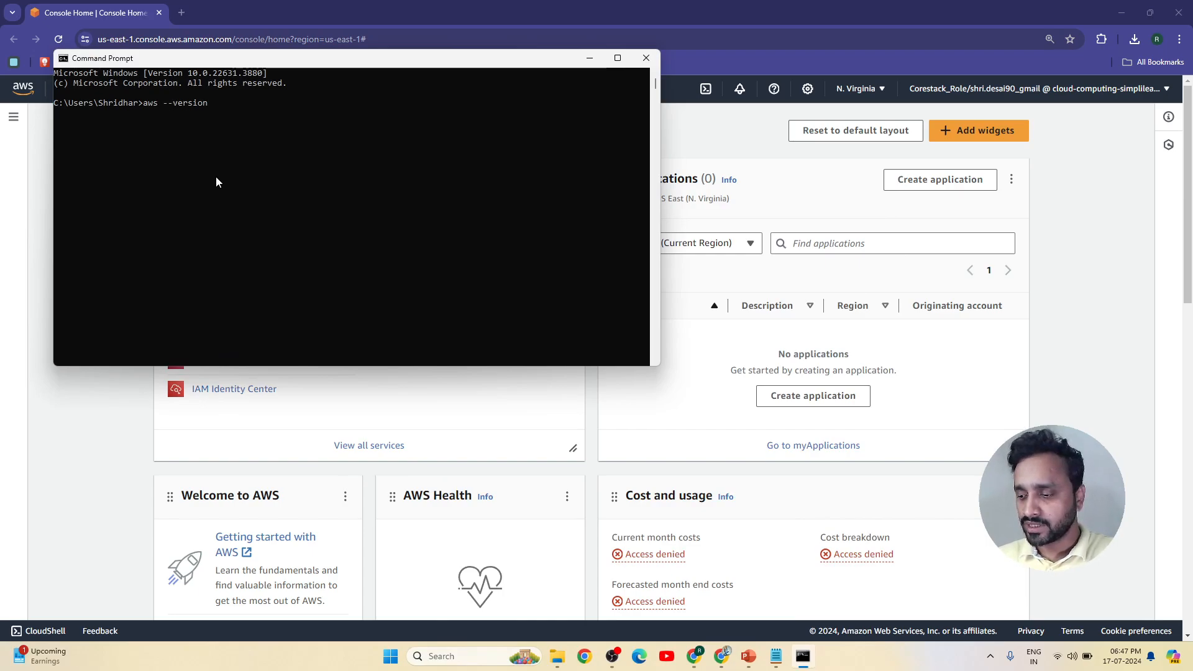
pyautogui.press('Return')
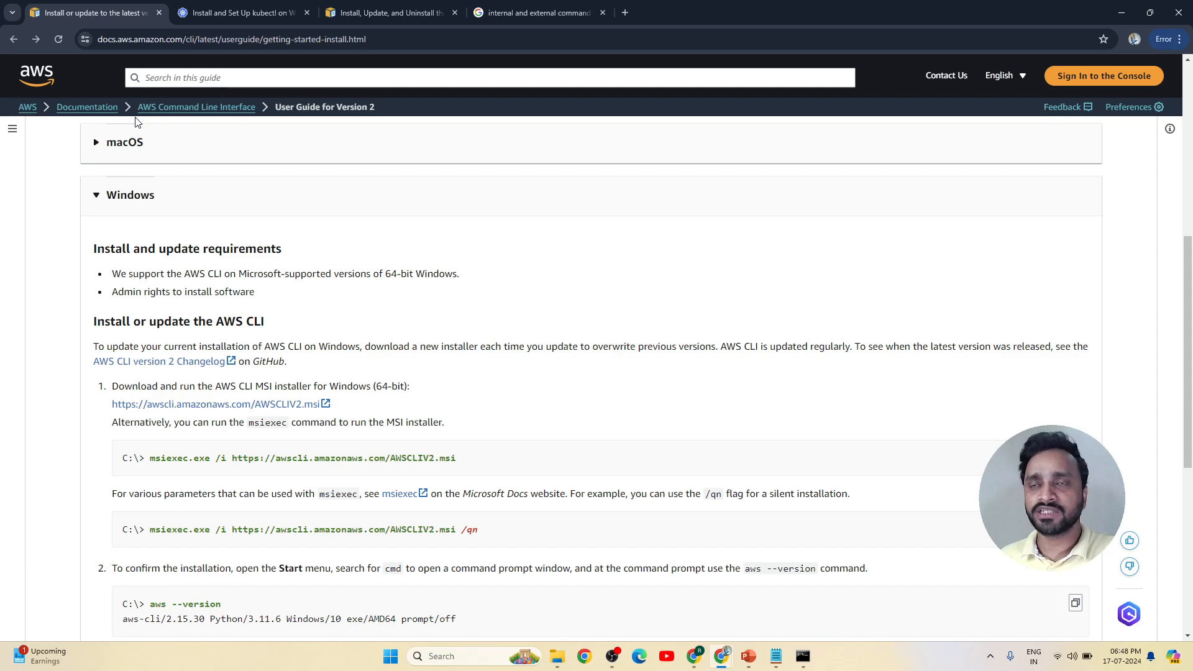
# - Switch to the "Install and Set Up kubectl on Windows" page, download kubectl 1.30.0, and check the download's progress
pyautogui.click(222, 21)
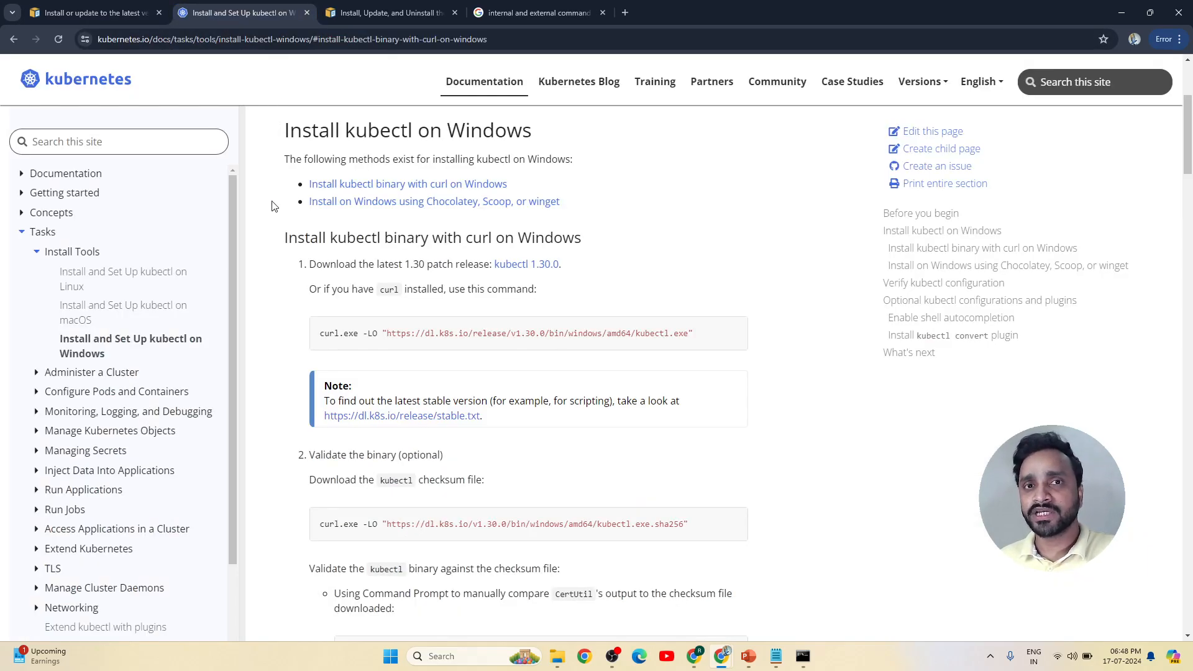
pyautogui.scroll(3, 271, 206)
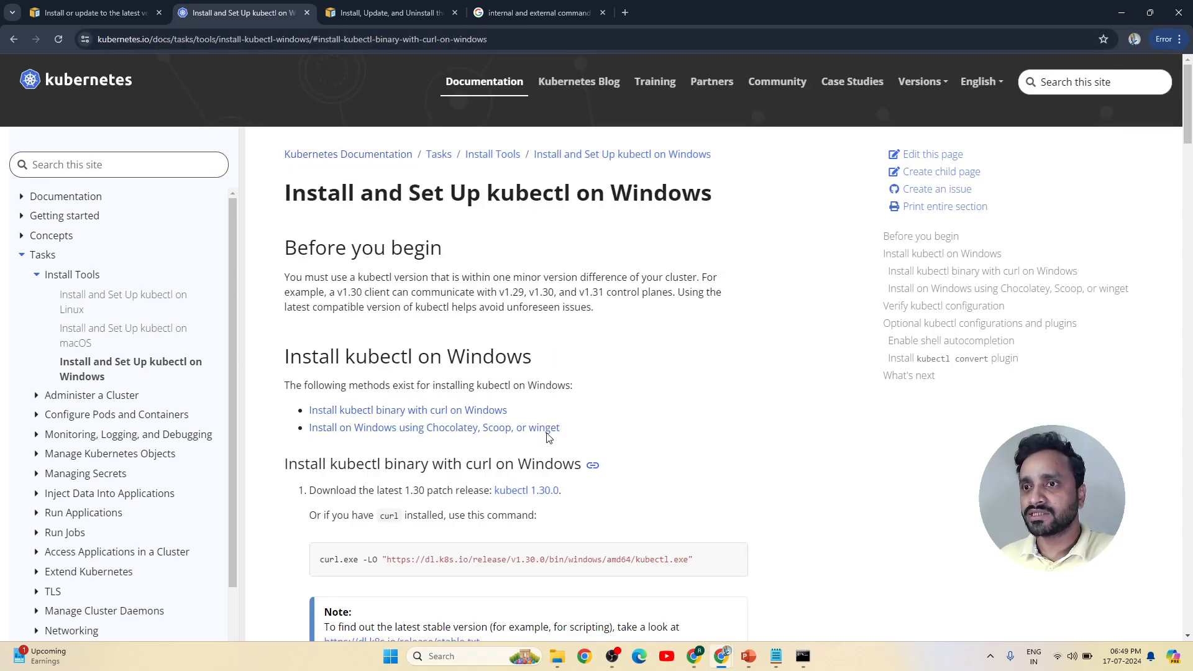
pyautogui.scroll(-1, 638, 410)
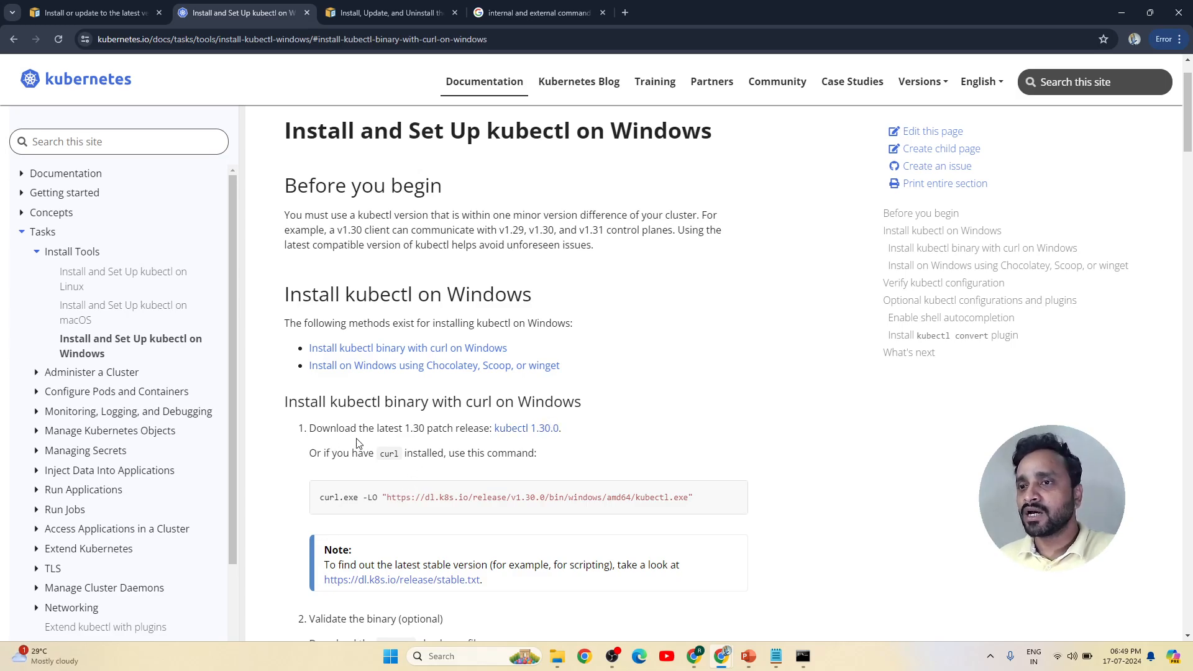
pyautogui.click(542, 433)
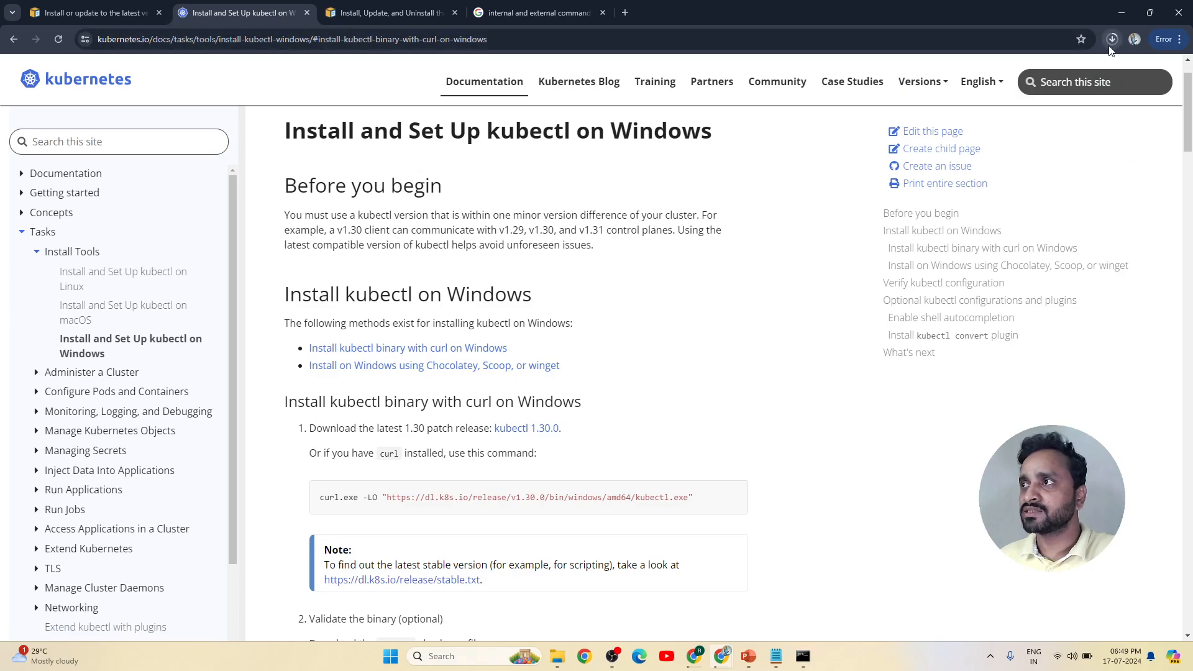
pyautogui.click(1112, 40)
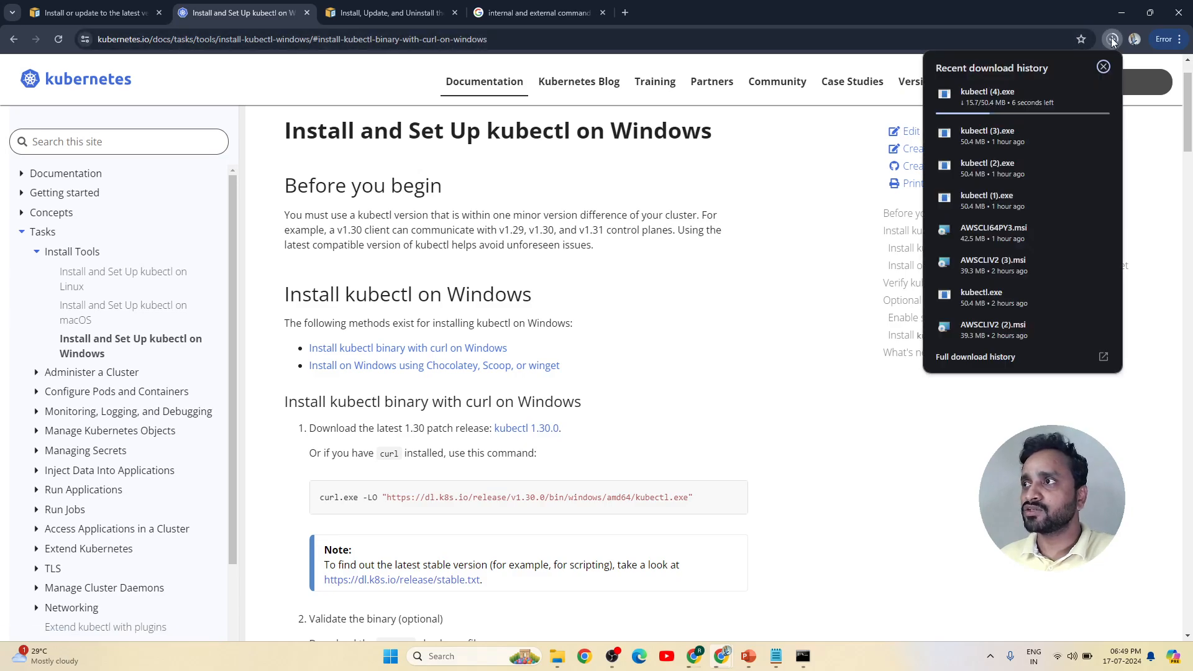
pyautogui.click(785, 397)
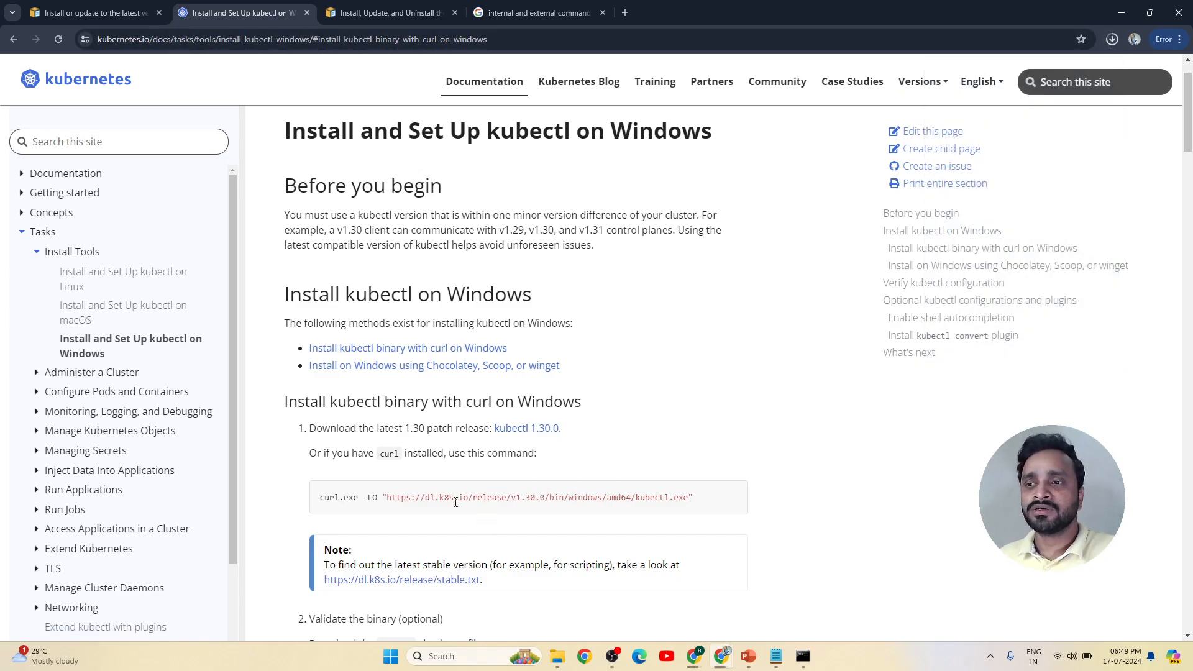
# - Read down to the kubectl version test instructions, then run "kubectl" in Command Prompt and review its command list
pyautogui.scroll(-4, 456, 502)
pyautogui.scroll(-6, 662, 421)
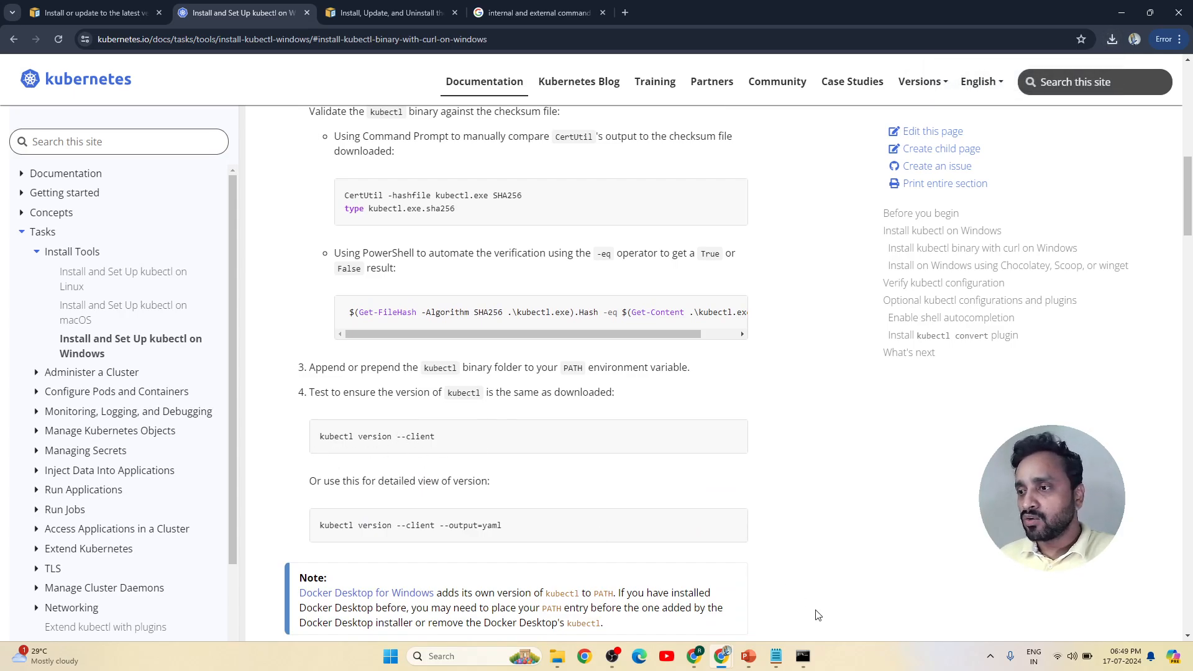
pyautogui.click(803, 657)
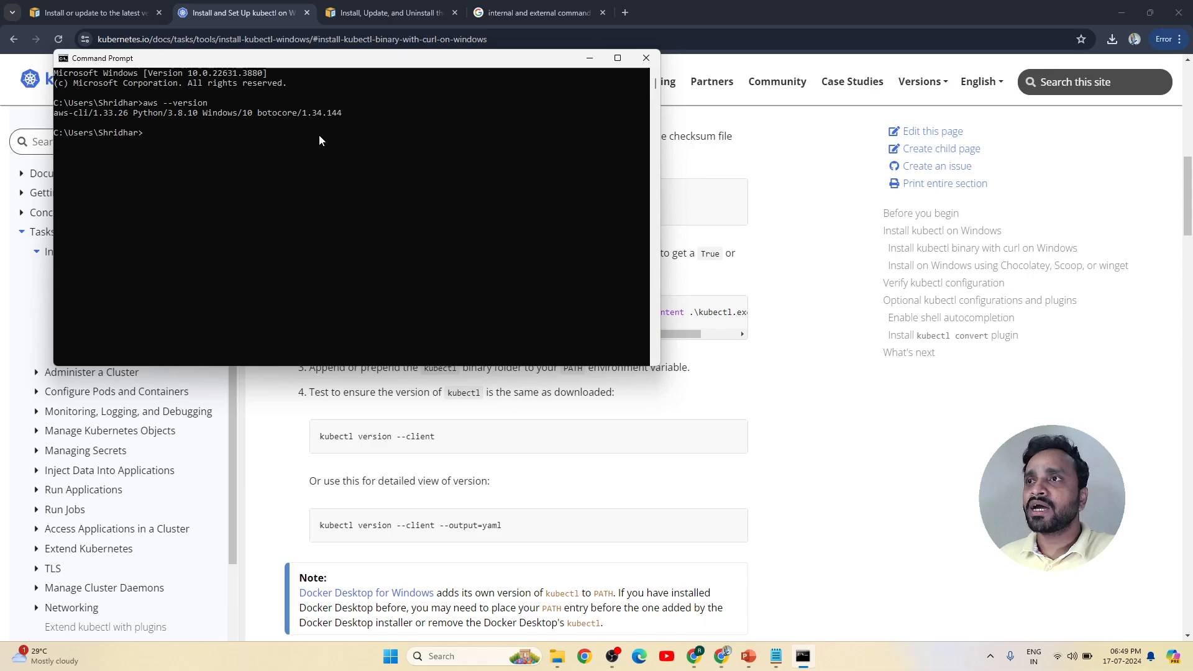
pyautogui.write('kub')
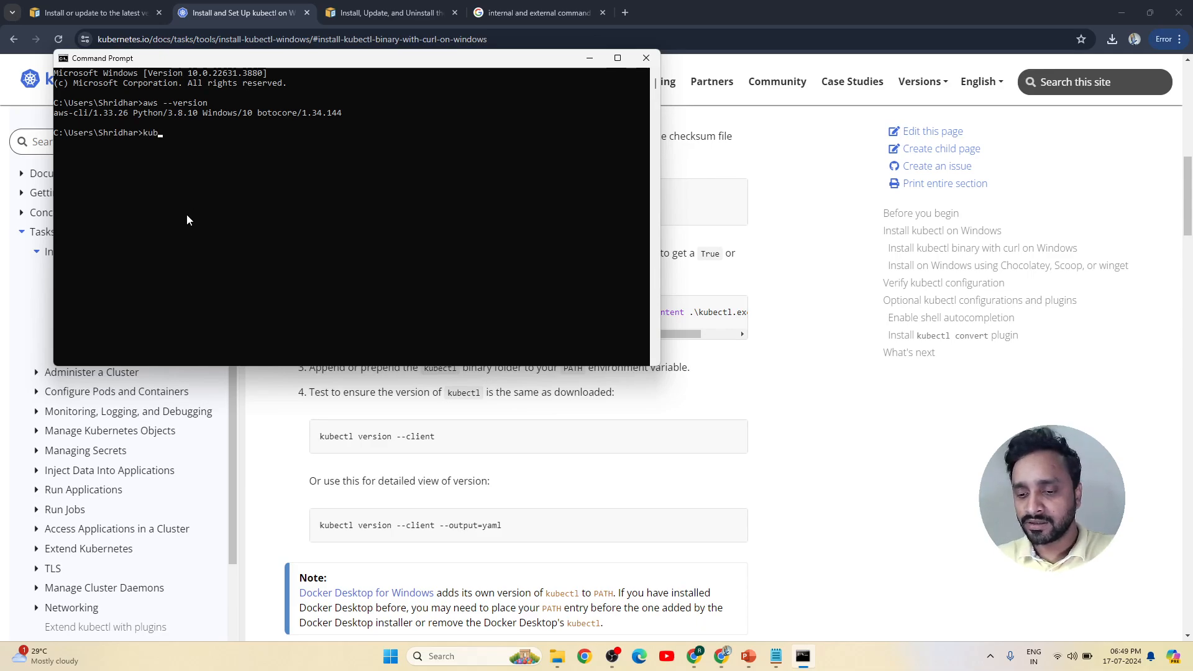
pyautogui.write('ectl')
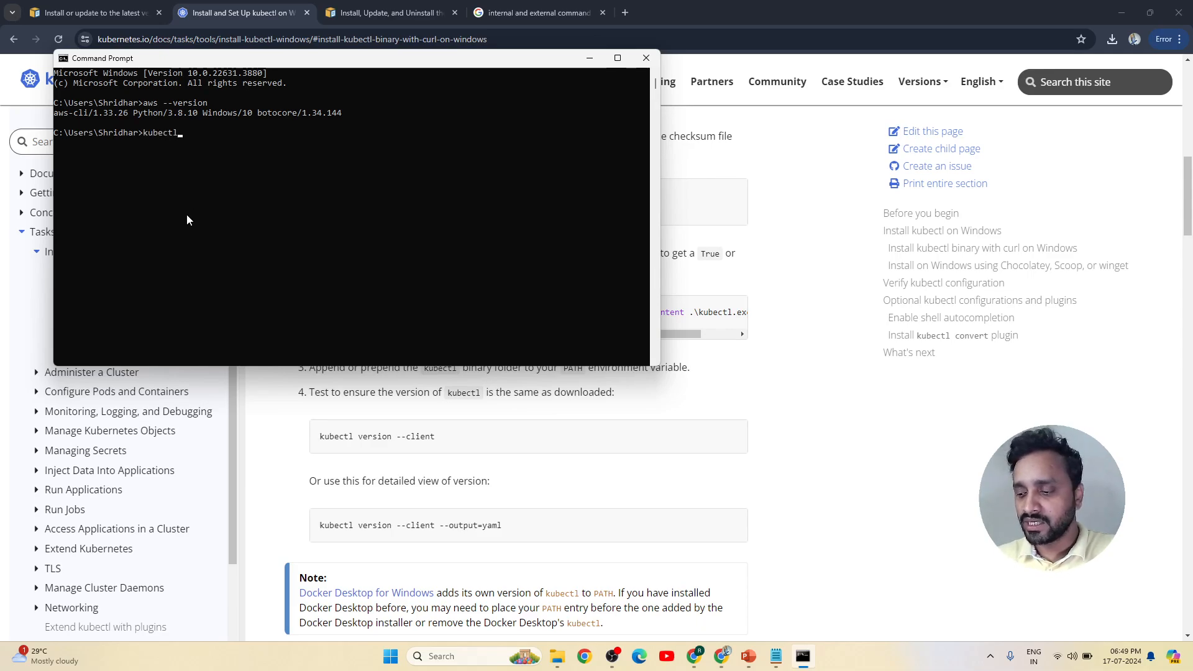
pyautogui.press('Return')
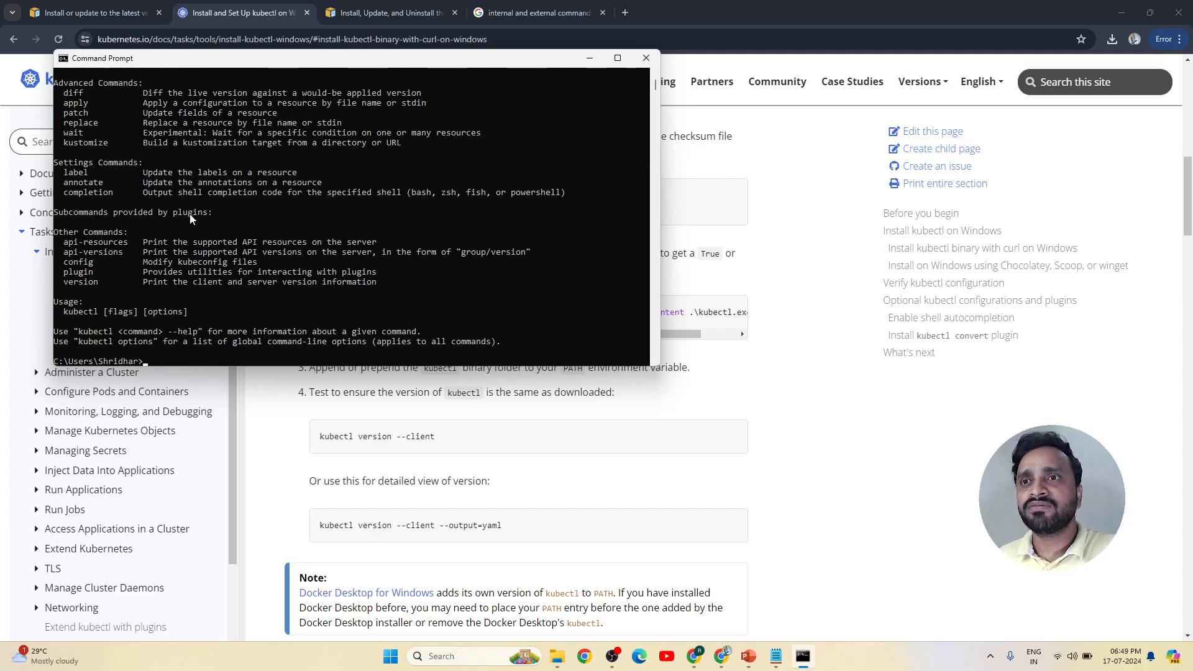
pyautogui.scroll(14, 214, 230)
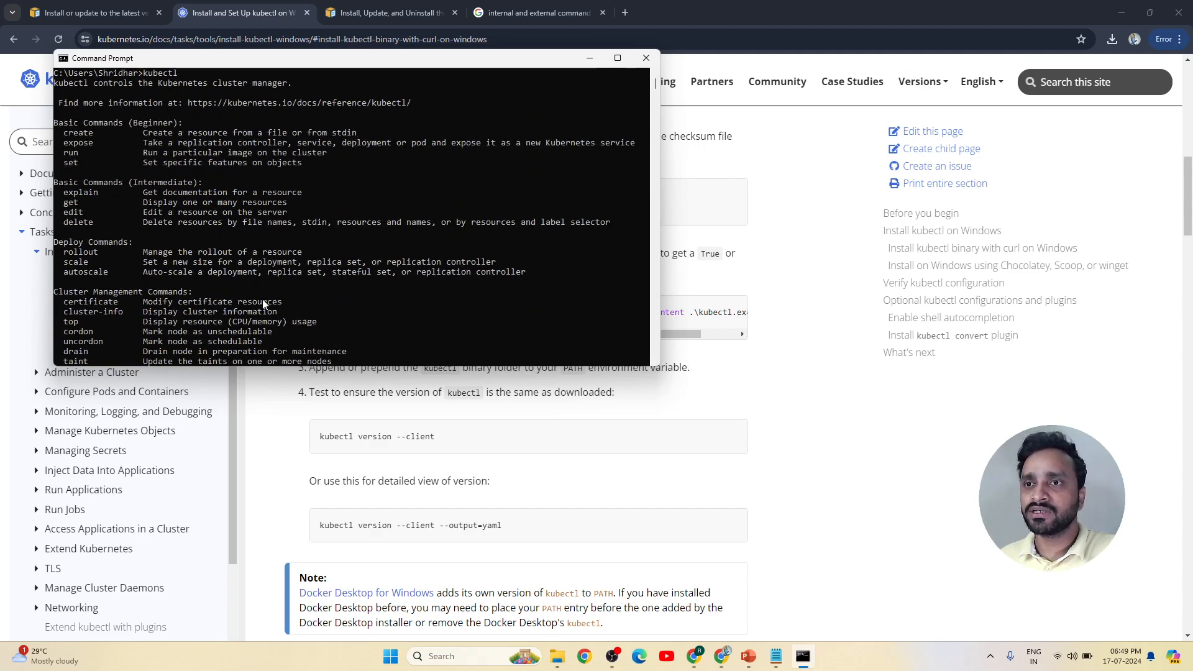
# - Copy the "kubectl version --client" command from the Kubernetes documentation and run it in Command Prompt
pyautogui.tripleClick(374, 437)
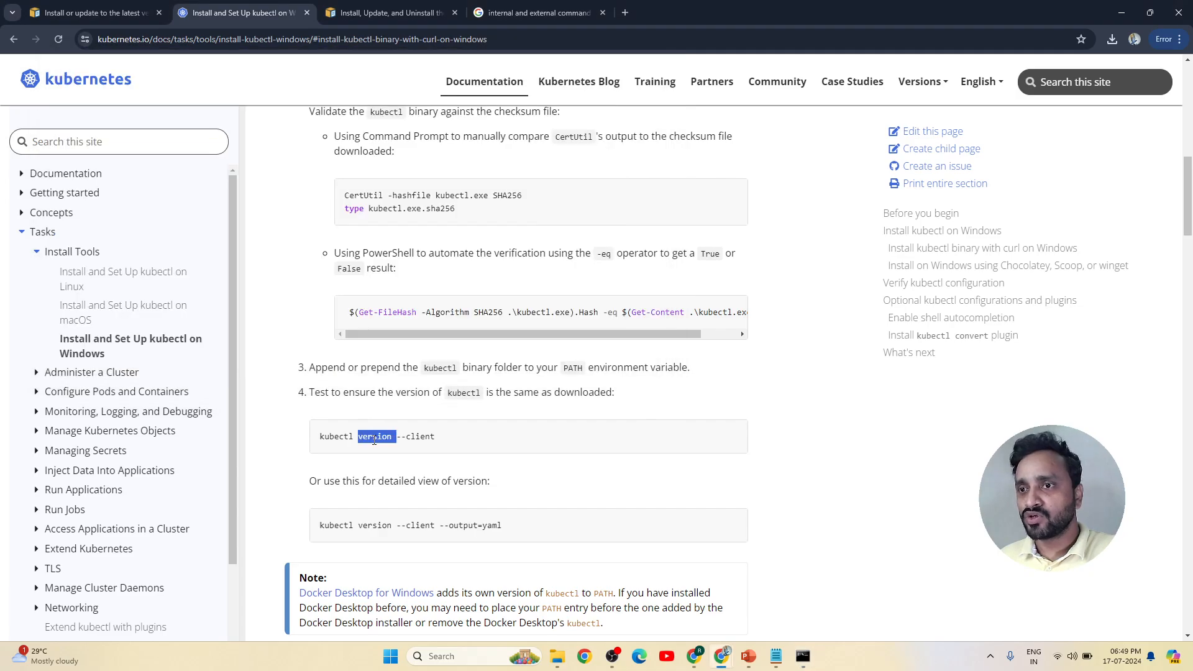
pyautogui.rightClick(359, 442)
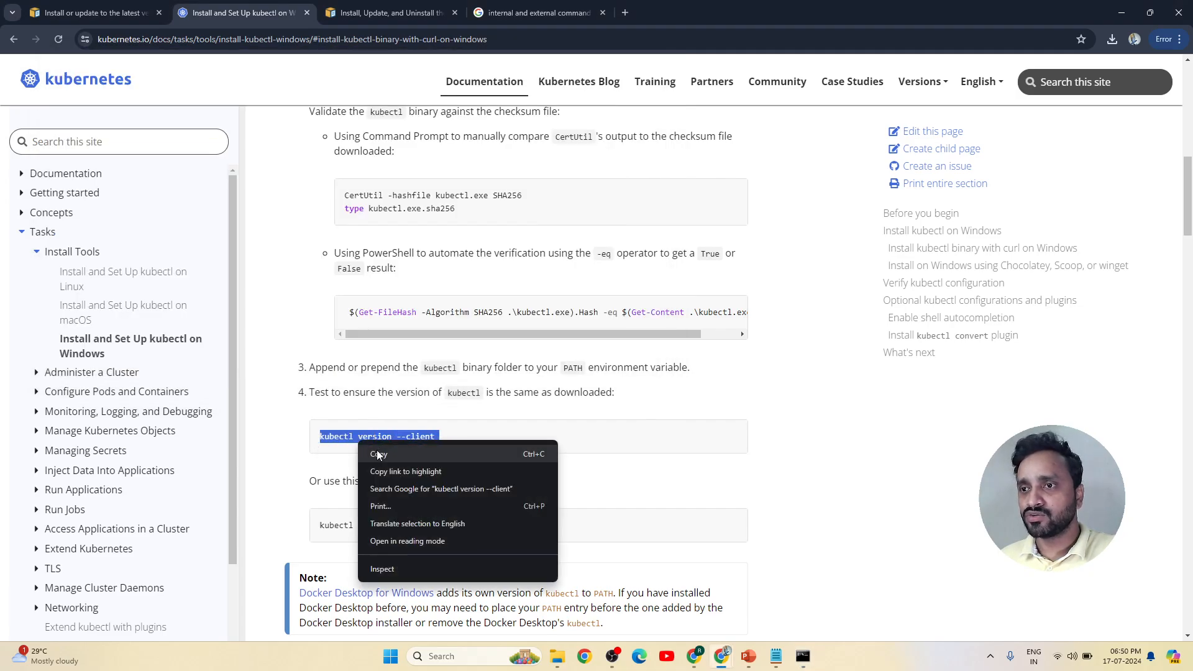
pyautogui.click(409, 454)
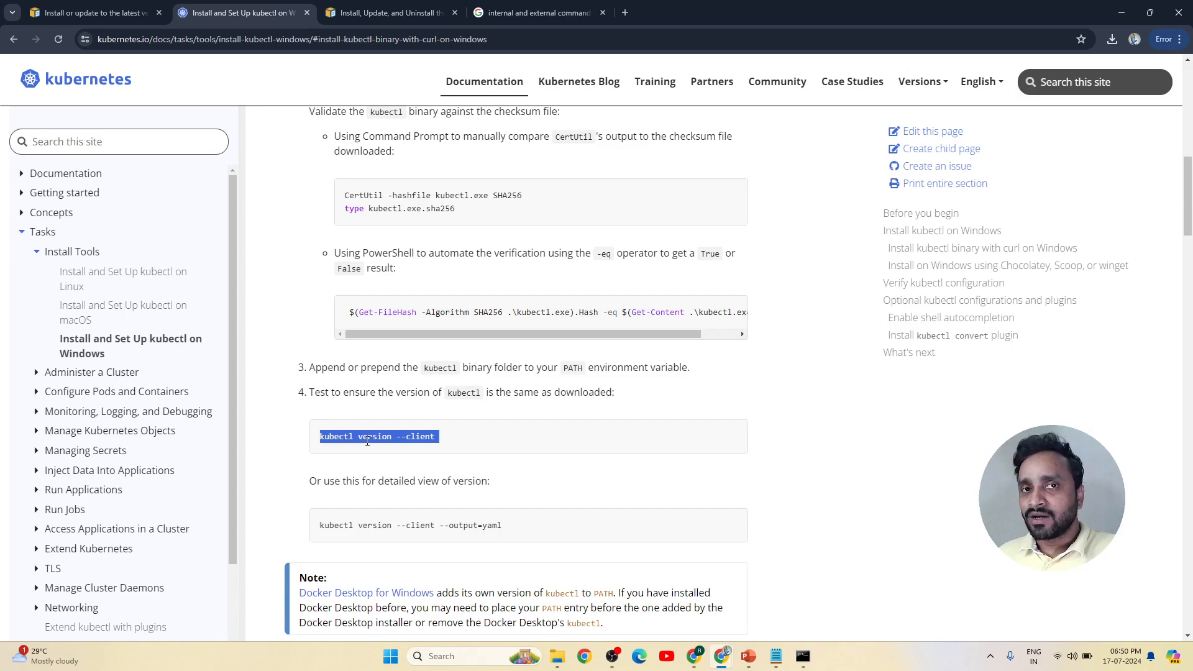
pyautogui.click(334, 438)
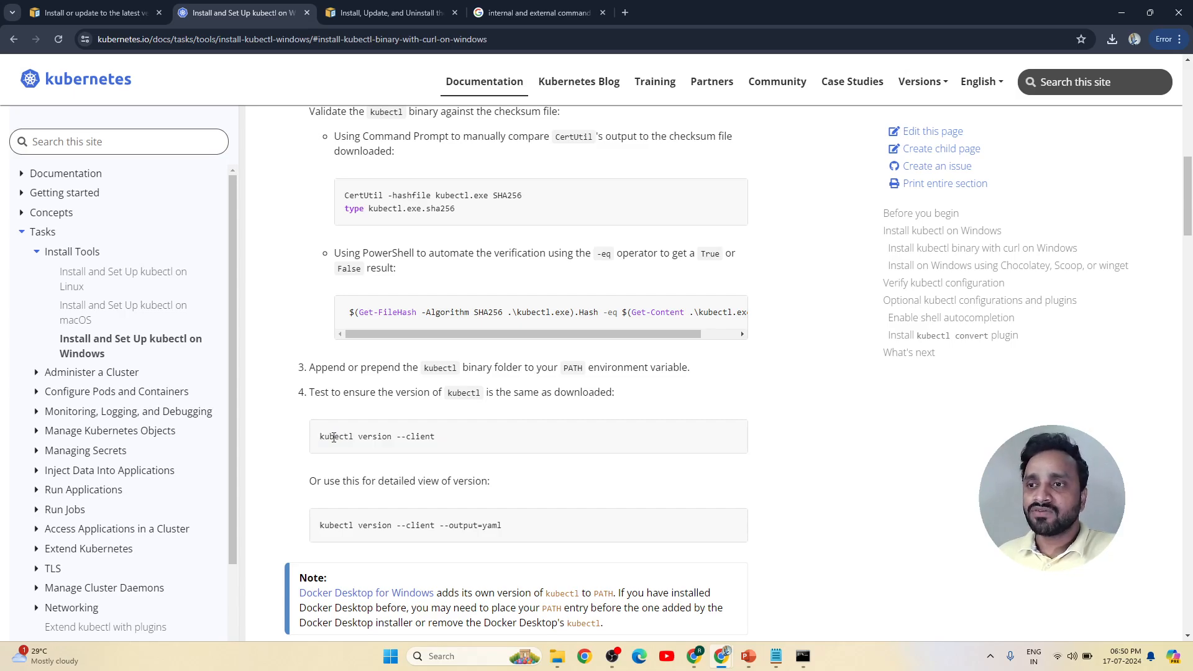
pyautogui.tripleClick(383, 437)
pyautogui.rightClick(371, 435)
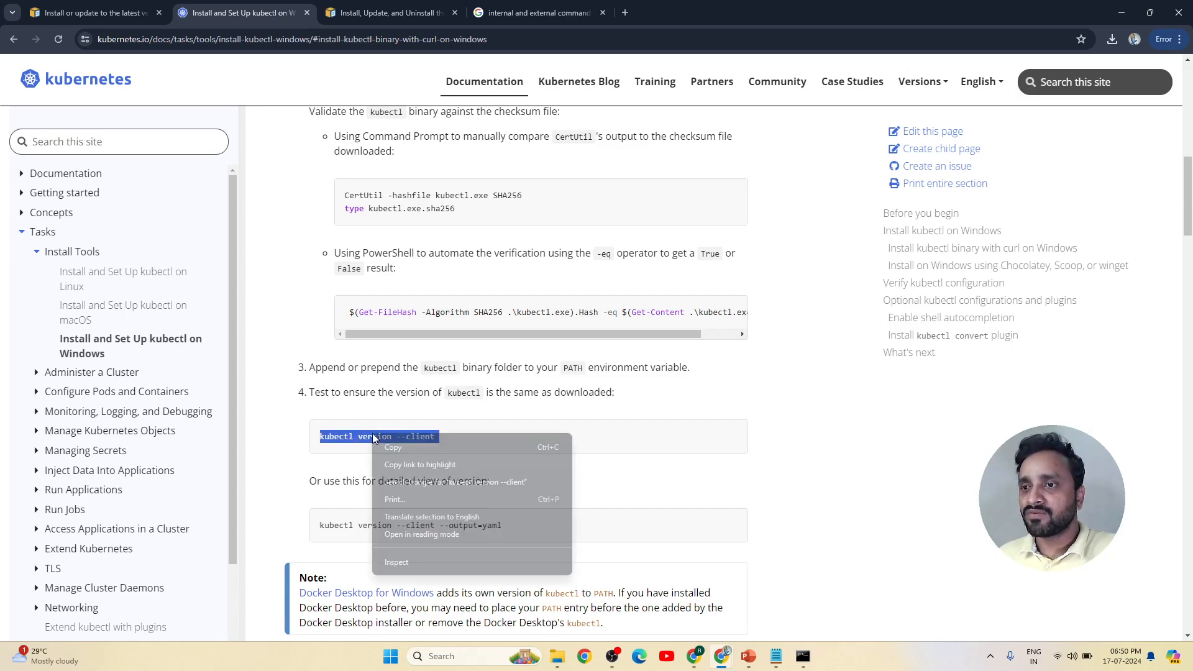
pyautogui.click(388, 445)
pyautogui.click(803, 657)
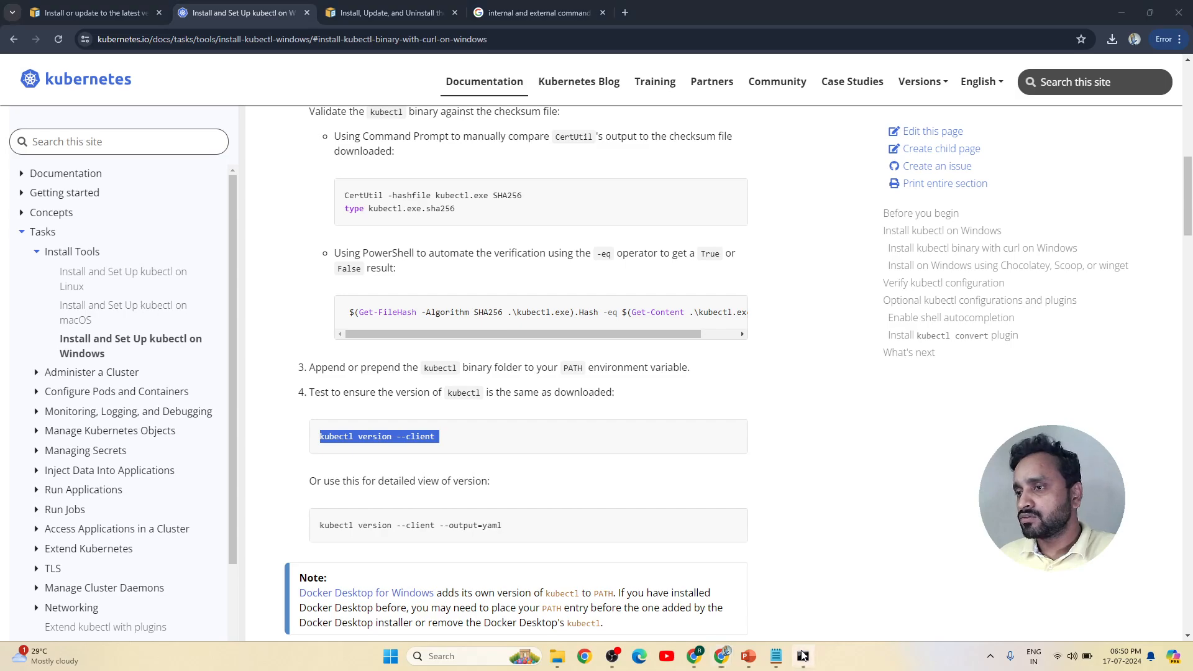
pyautogui.scroll(-18, 419, 303)
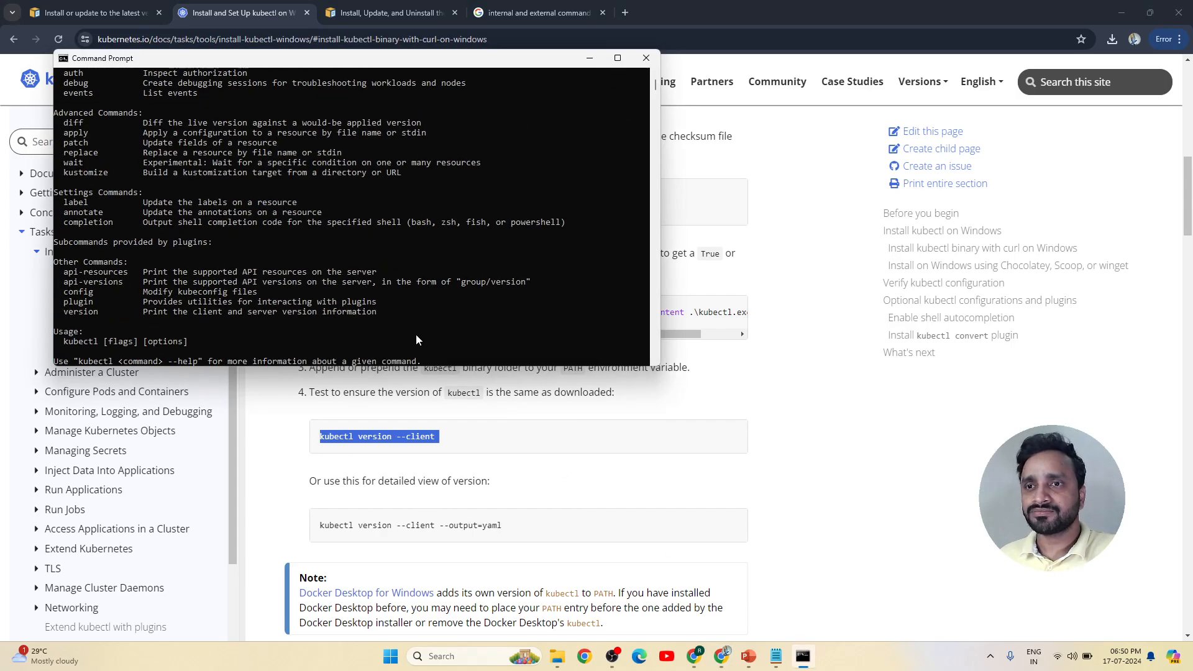
pyautogui.rightClick(249, 162)
pyautogui.press('Return')
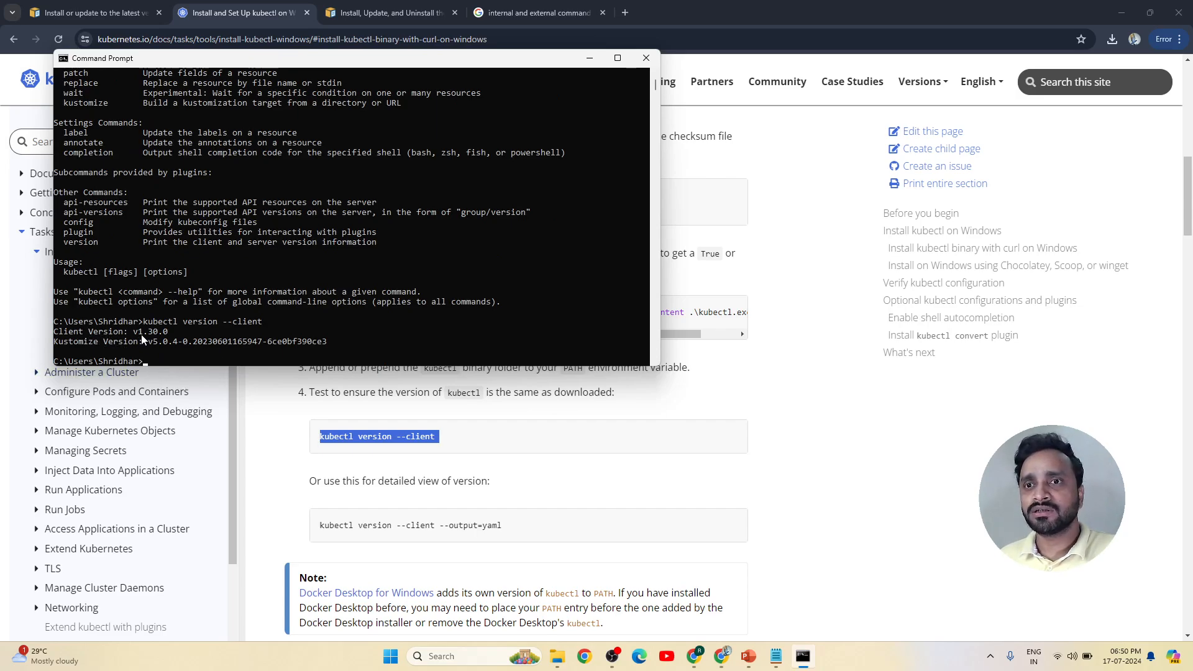
# - Compare the kubectl release linked in the Kubernetes documentation with the client version reported in Command Prompt
pyautogui.click(776, 261)
pyautogui.scroll(5, 535, 333)
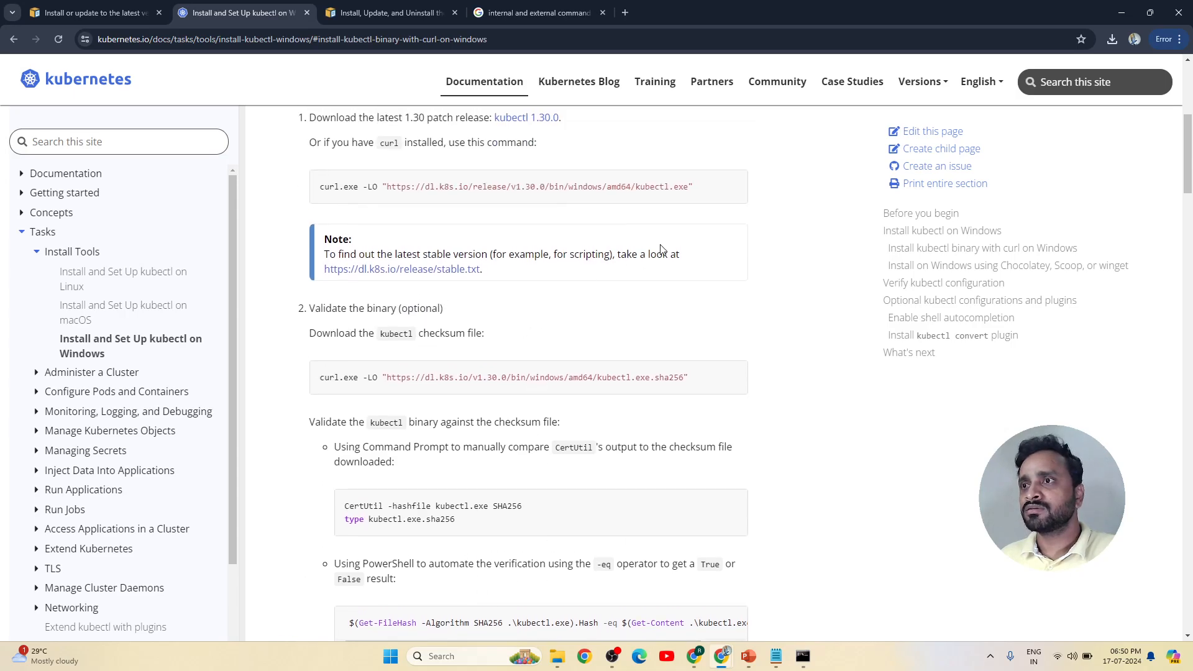
pyautogui.scroll(6, 613, 338)
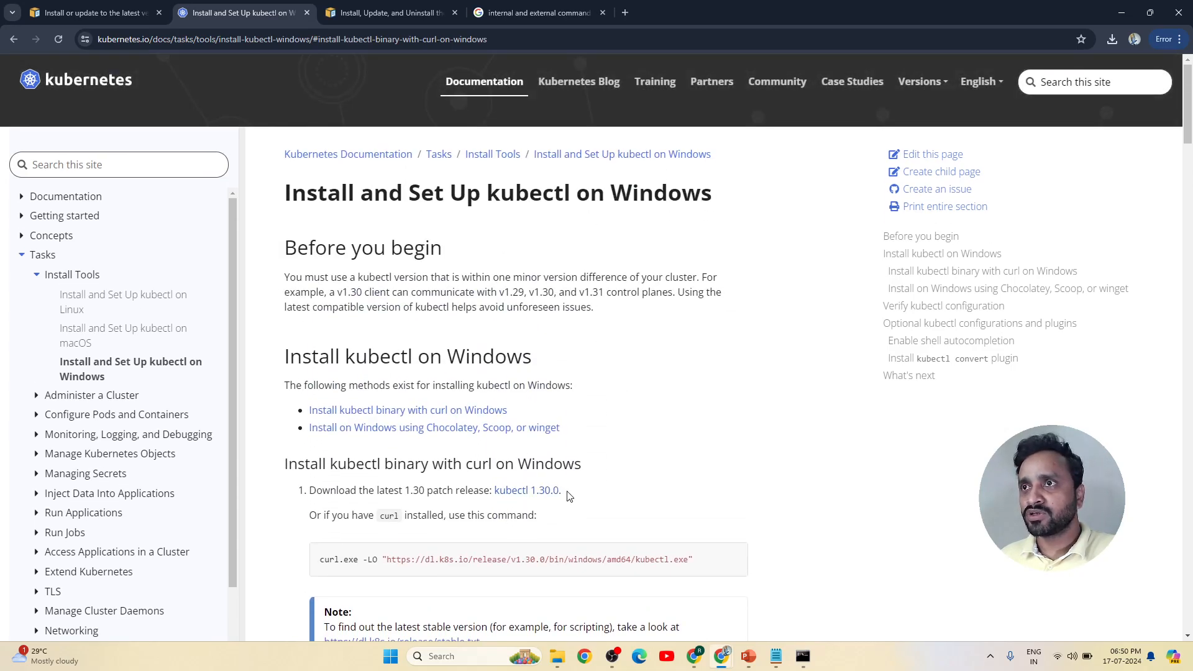
pyautogui.click(803, 656)
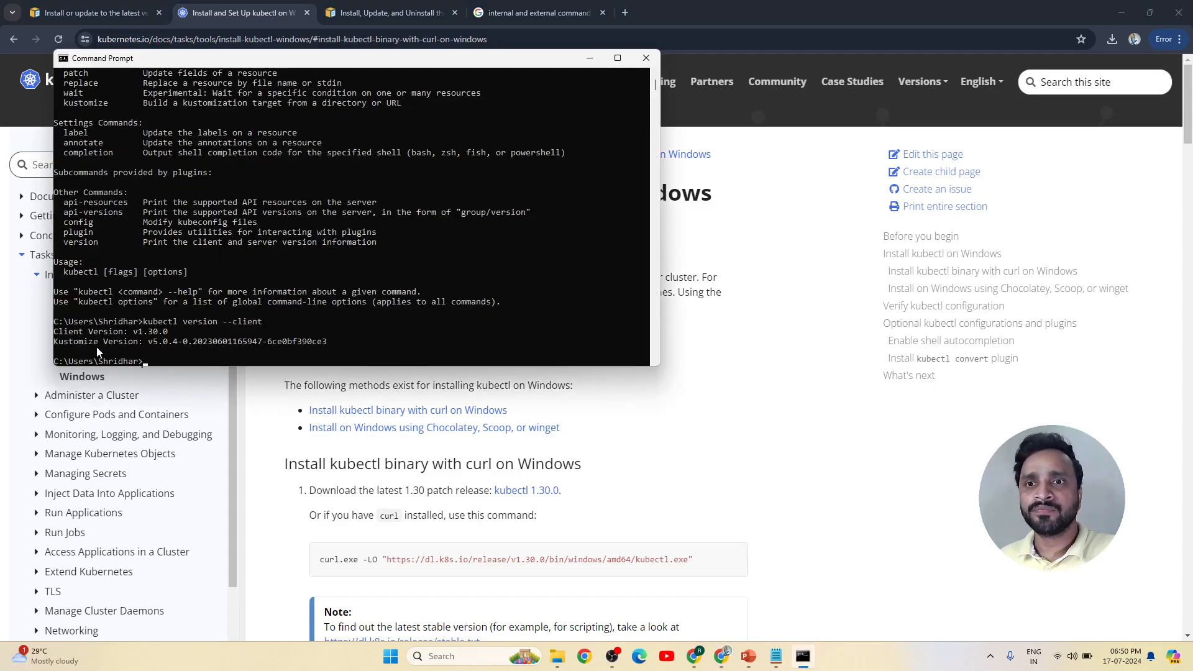
pyautogui.click(170, 331)
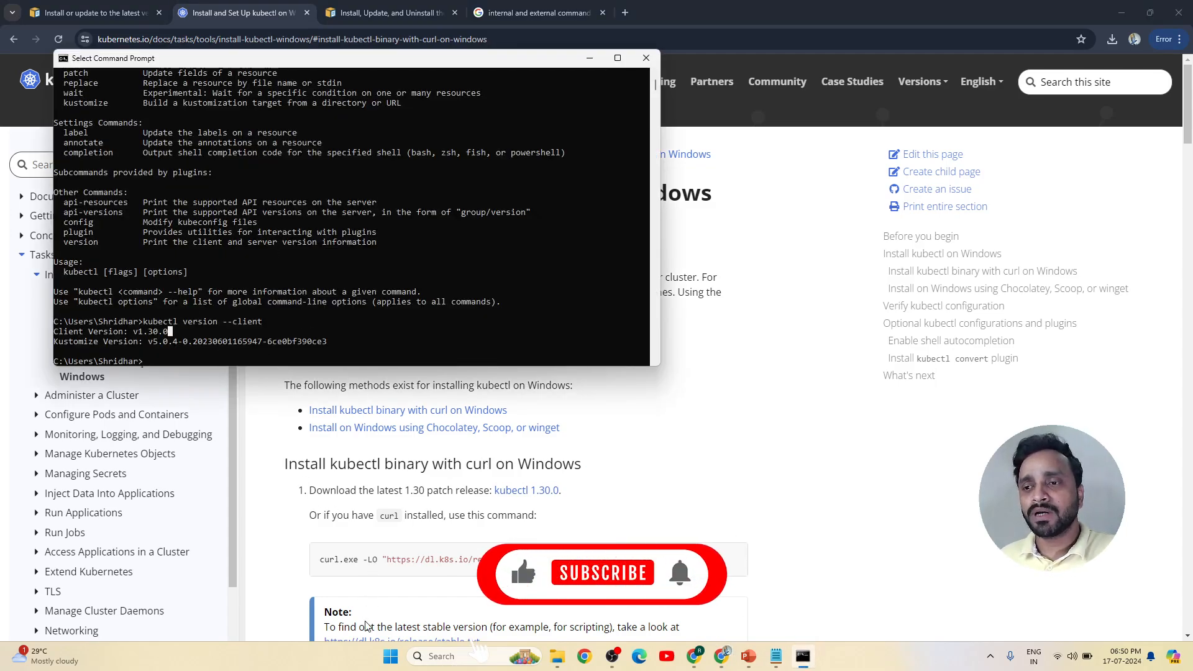
# - Search Windows for "envir" and open the Environment Variables settings through the system environment variables entry
pyautogui.click(438, 656)
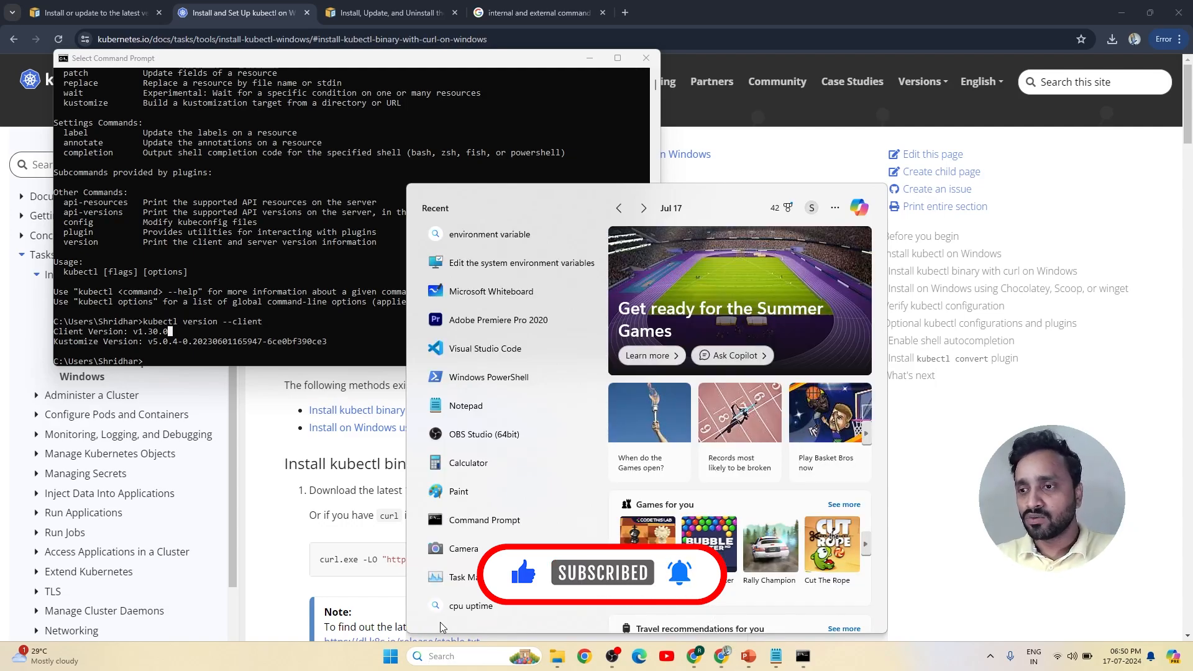
pyautogui.write('e')
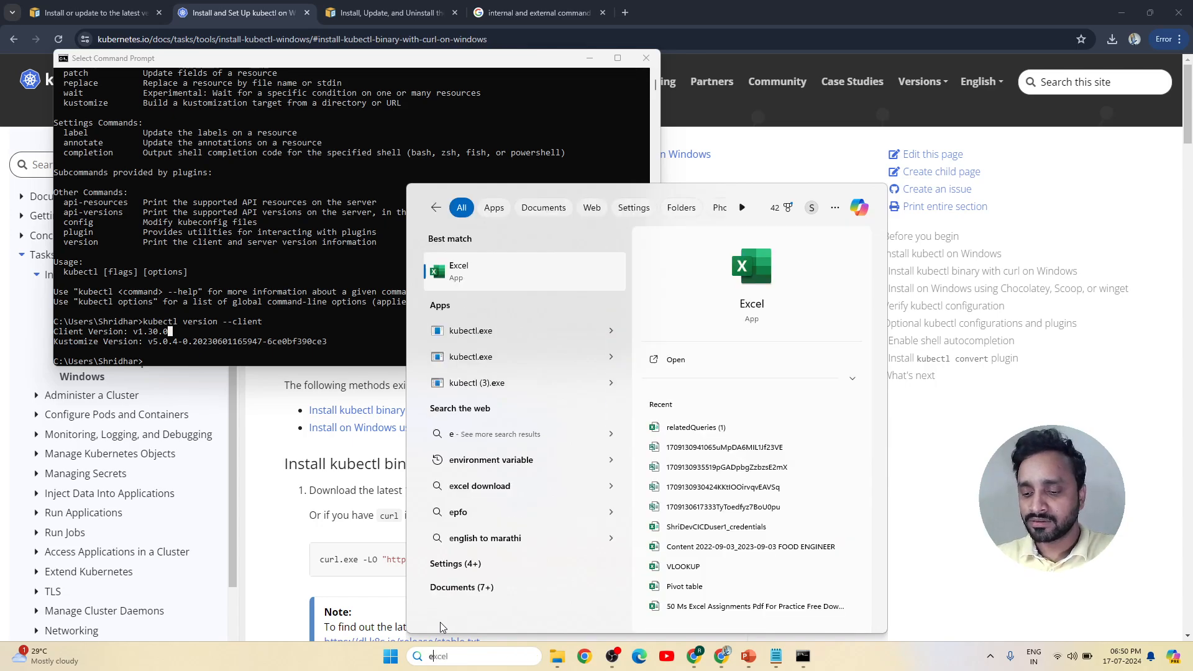
pyautogui.write('nvir')
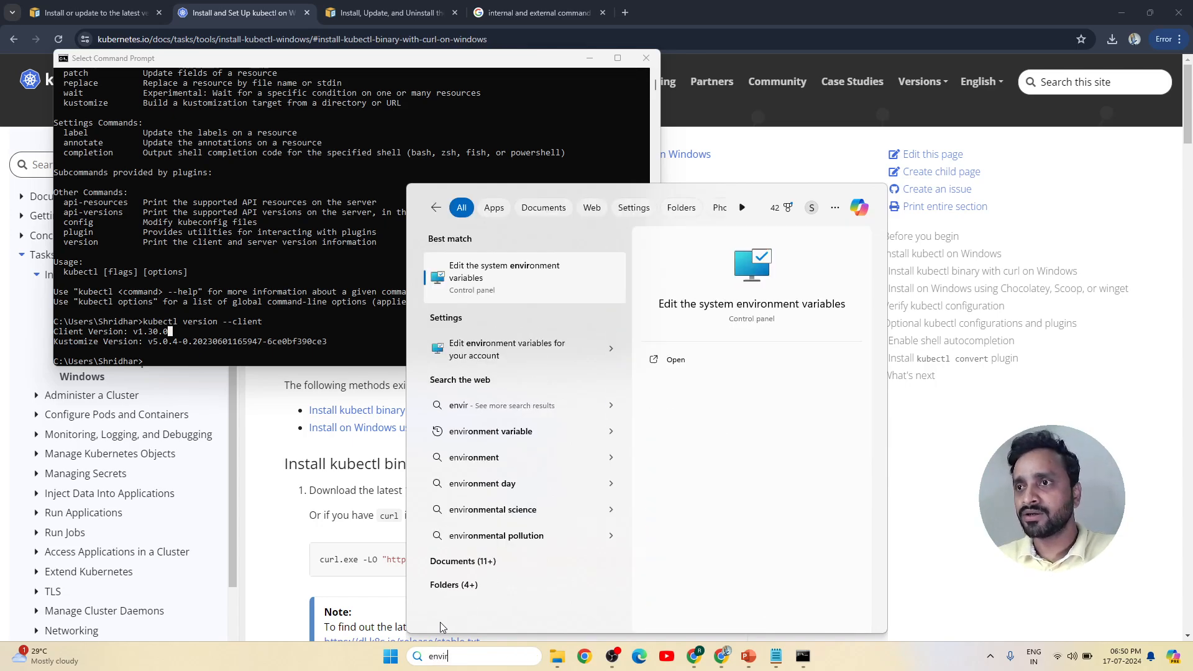
pyautogui.click(522, 279)
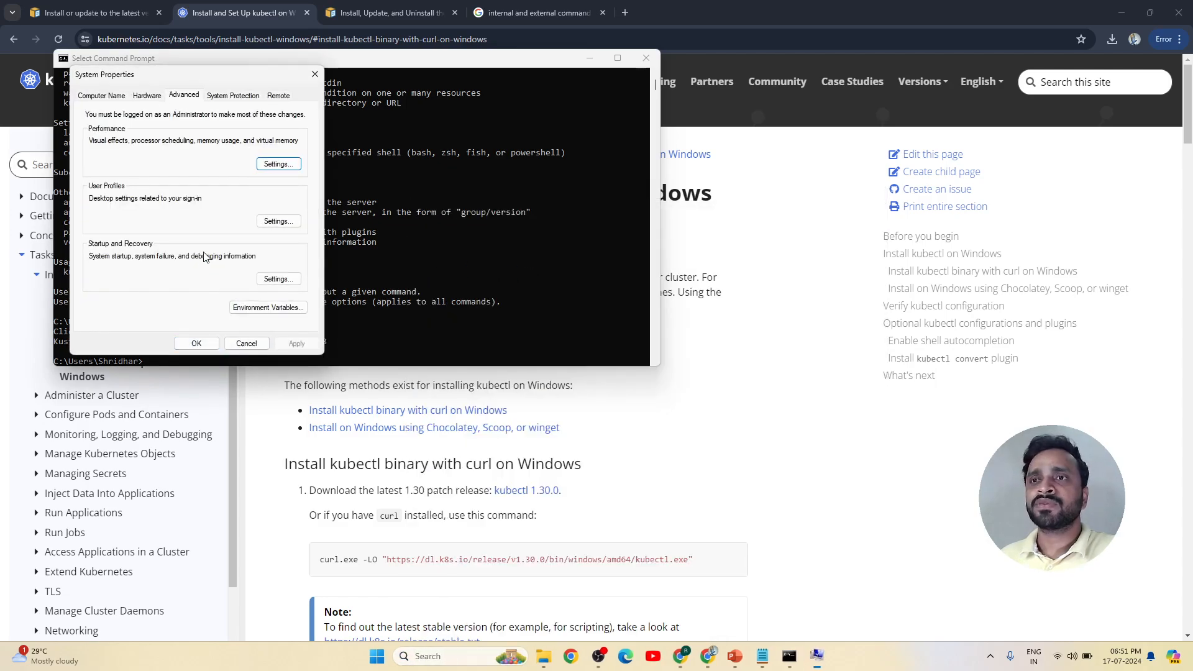
pyautogui.click(259, 309)
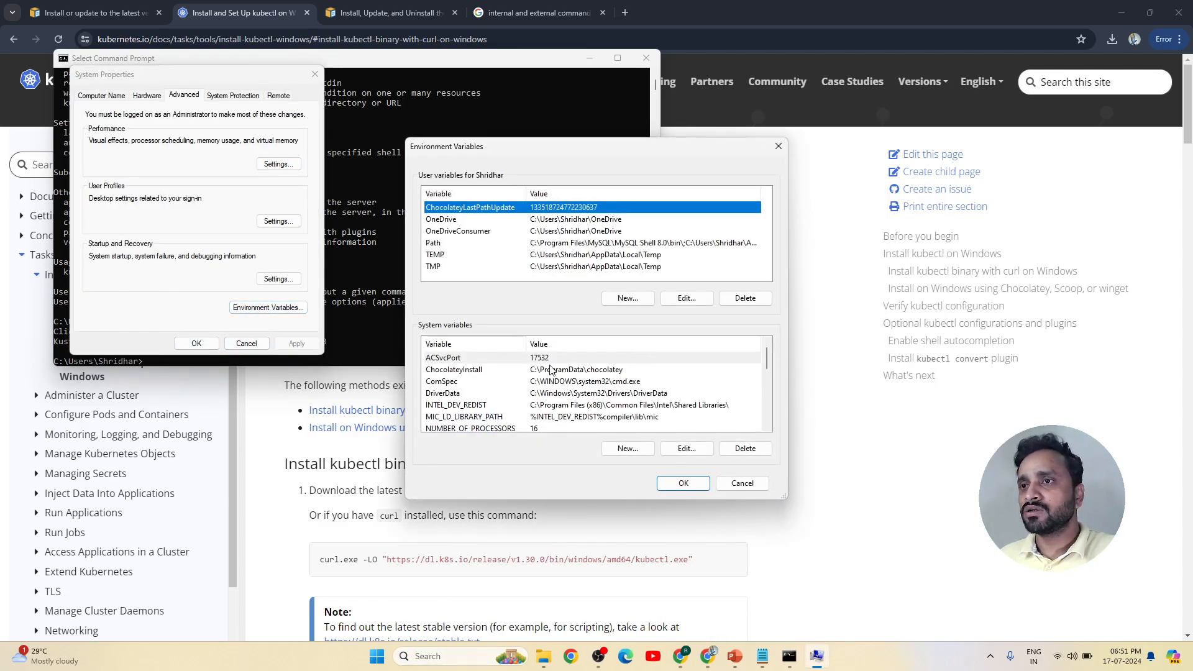
# - Locate the Path entry in both the user and system variables, then close the Environment Variables and System Properties dialogs
pyautogui.click(443, 244)
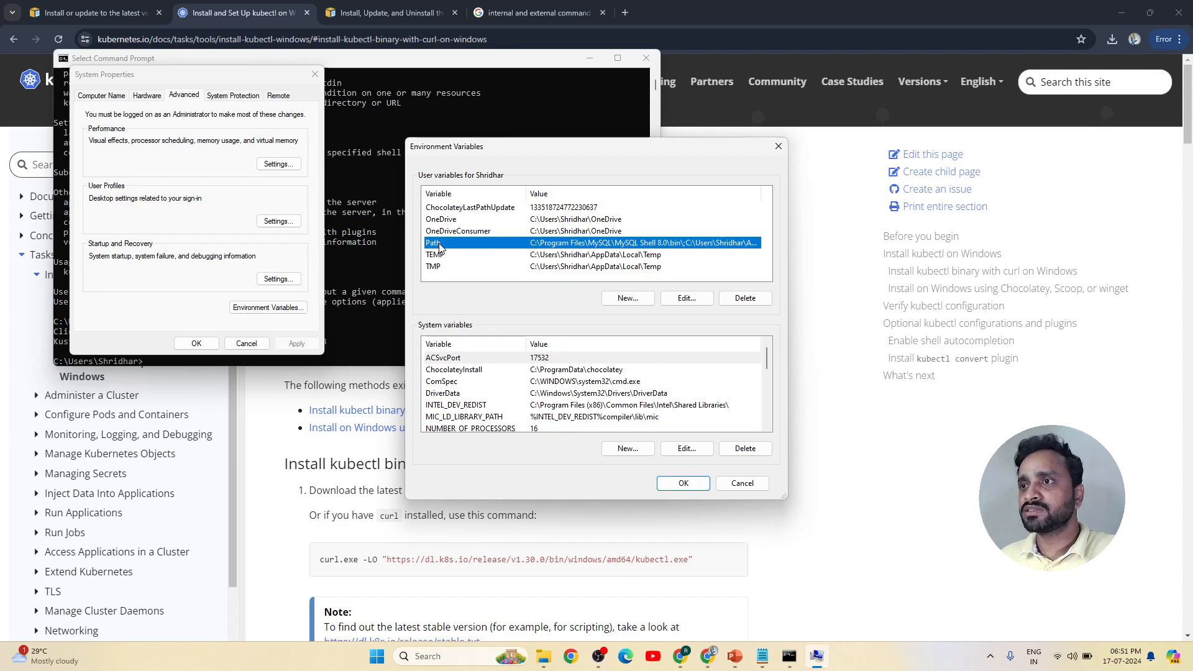
pyautogui.scroll(-1, 551, 396)
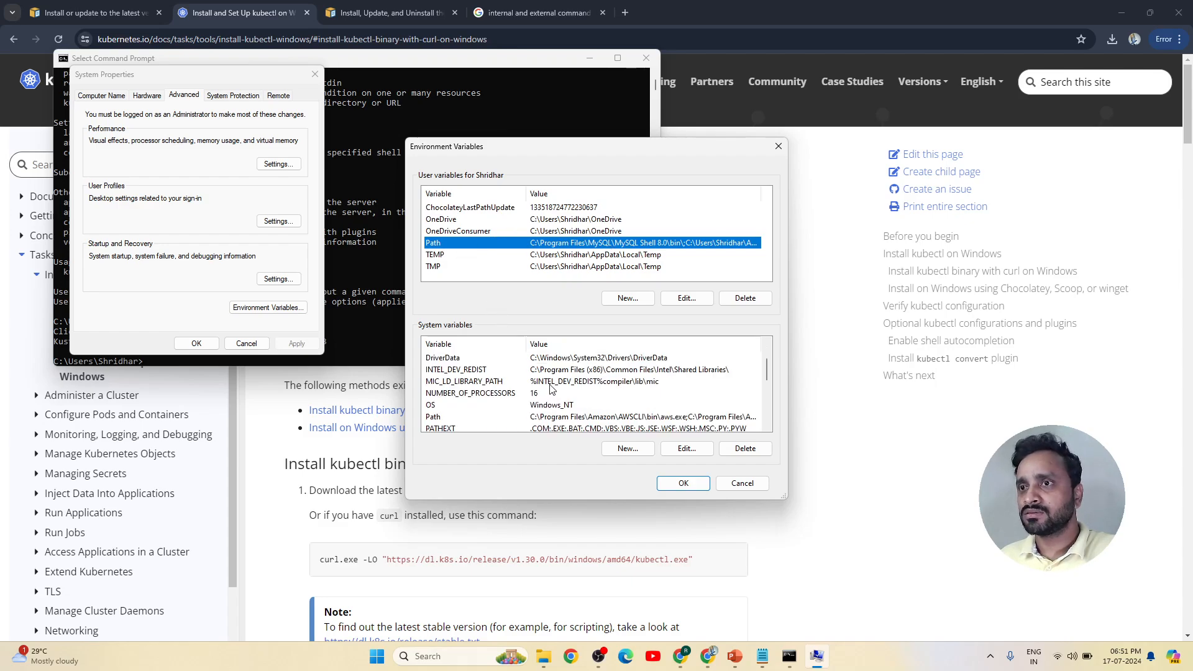
pyautogui.scroll(-1, 448, 415)
pyautogui.click(450, 383)
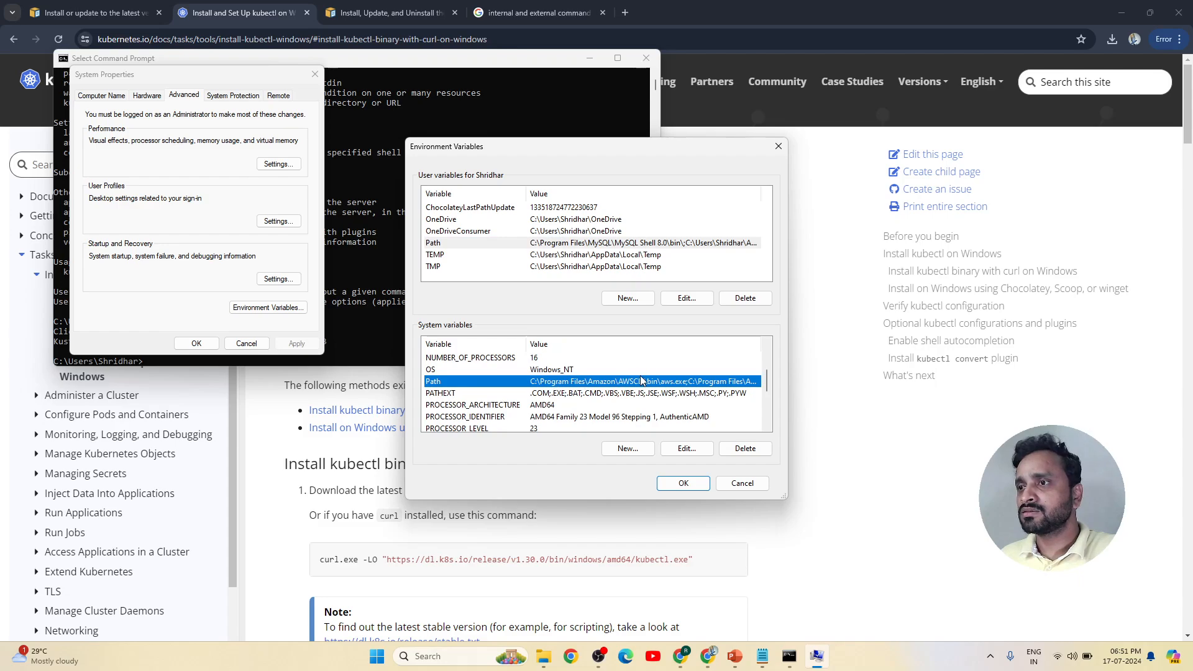
pyautogui.click(682, 484)
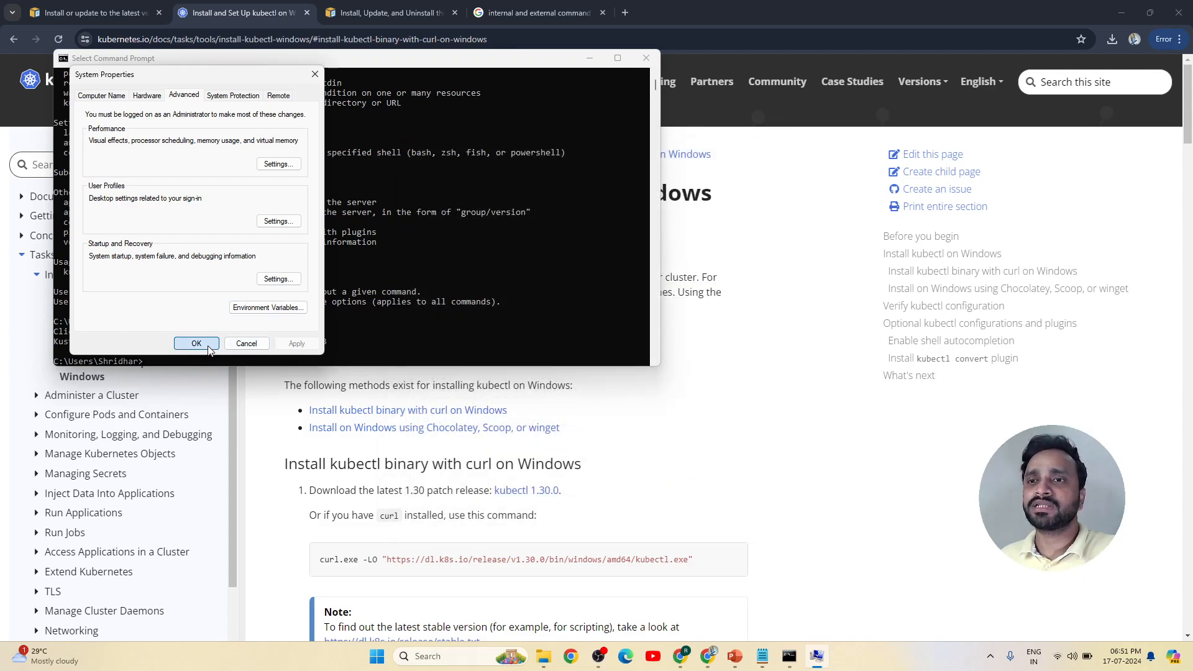
pyautogui.click(208, 348)
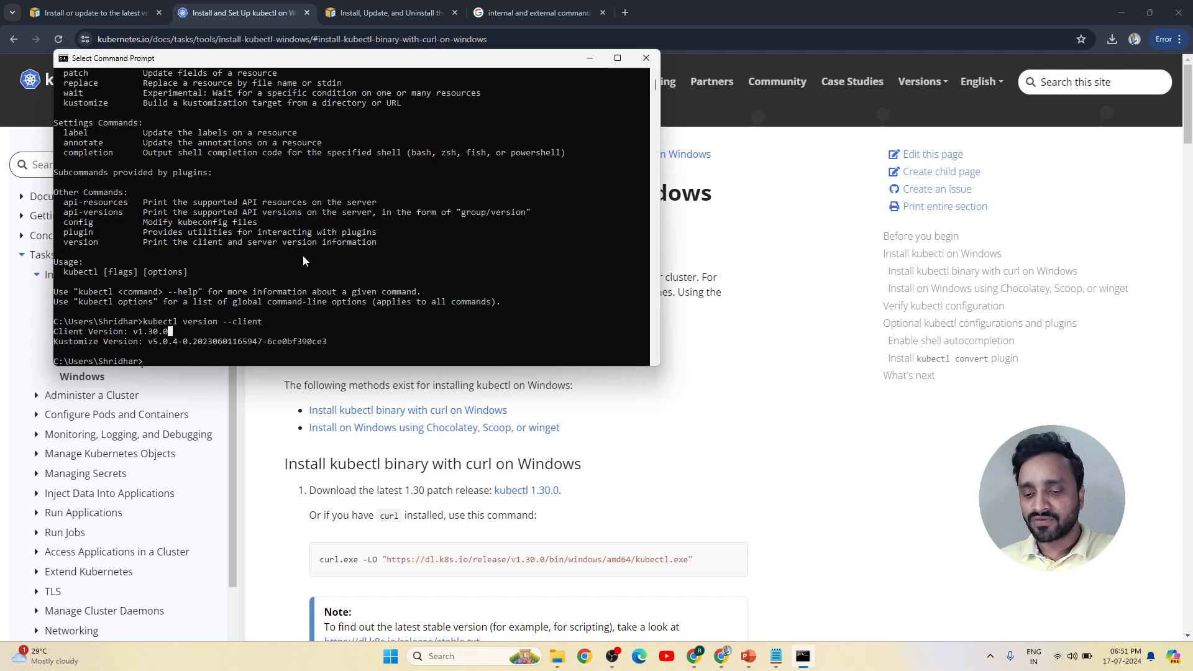
# - Switch to File Explorer, locate the kubectl application in the user profile folder, compare it with the Command Prompt path, and minimize File Explorer
pyautogui.moveTo(557, 656)
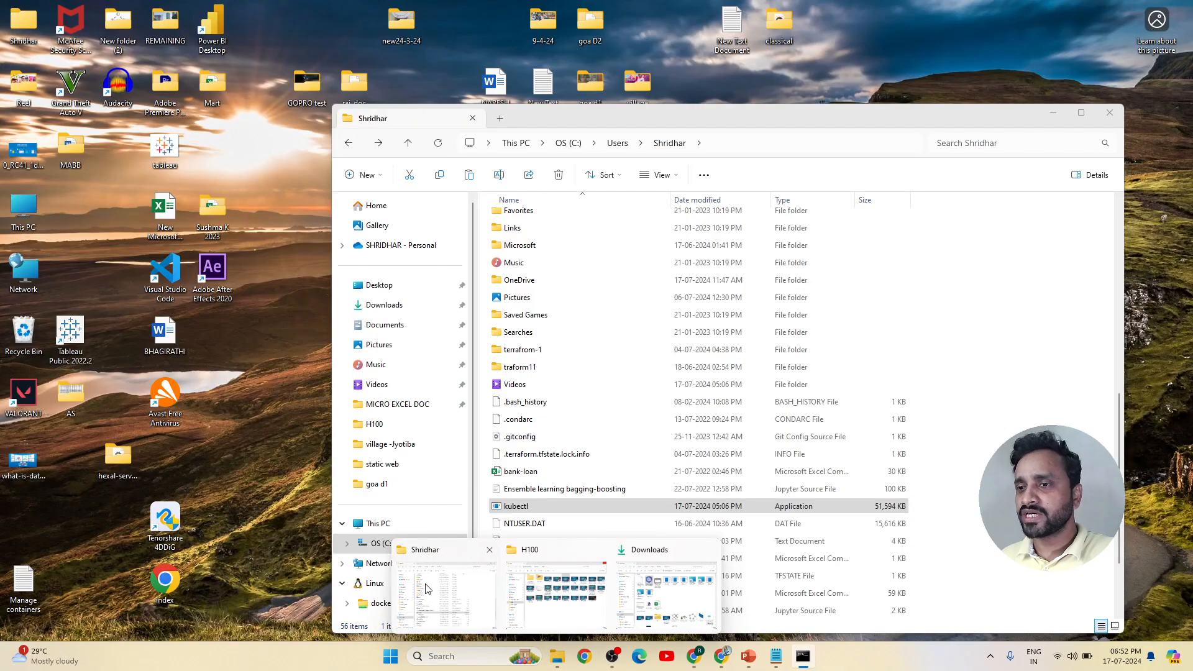
pyautogui.click(427, 590)
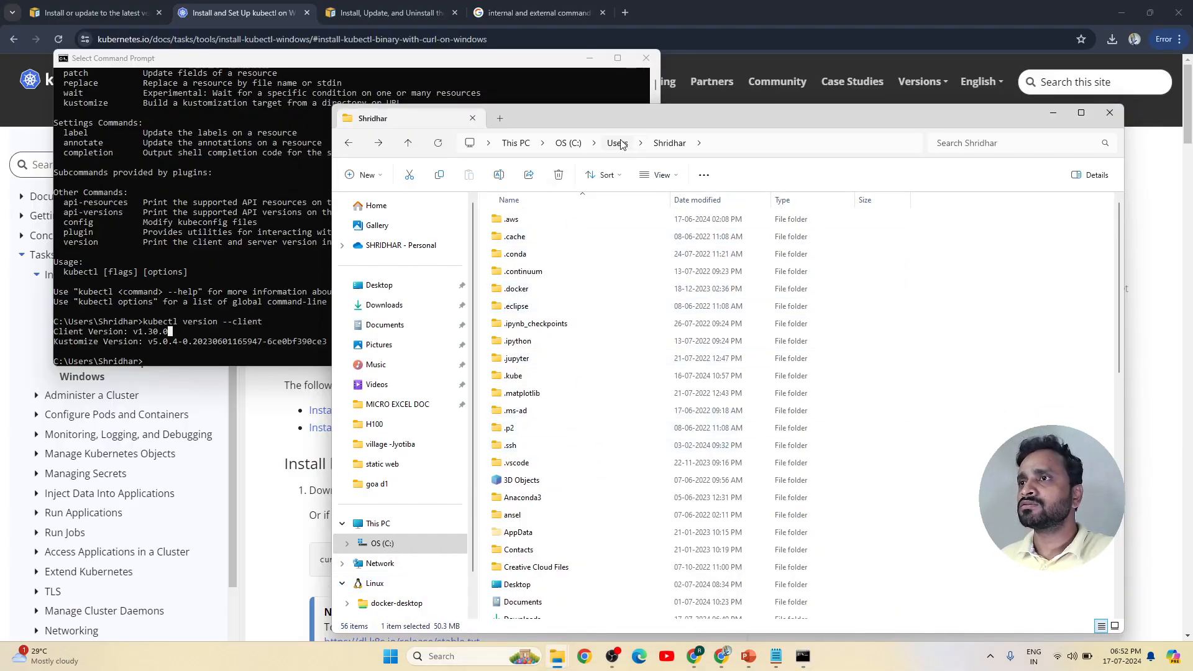
pyautogui.scroll(-2, 612, 544)
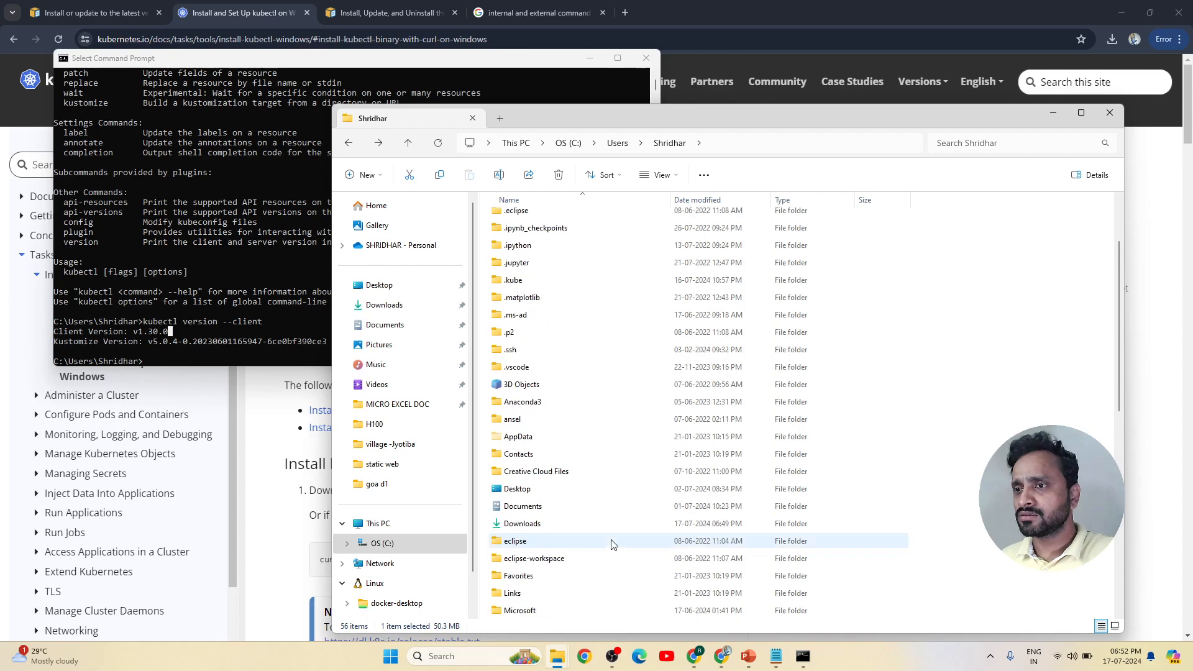
pyautogui.scroll(-6, 613, 544)
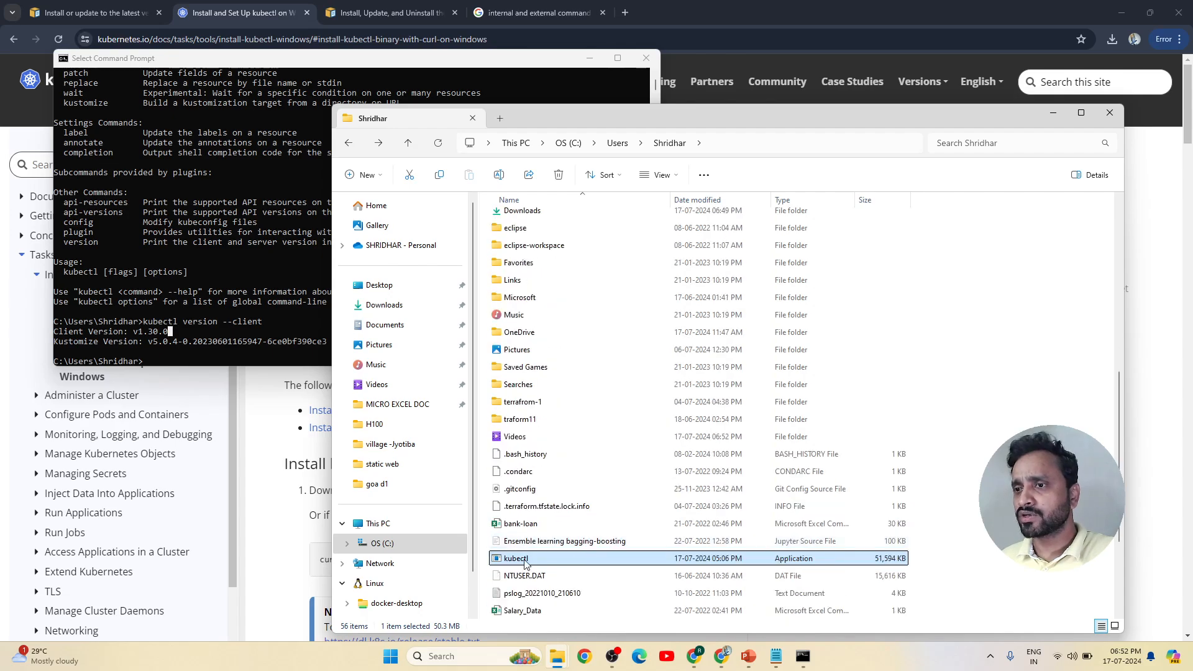
pyautogui.scroll(-1, 516, 567)
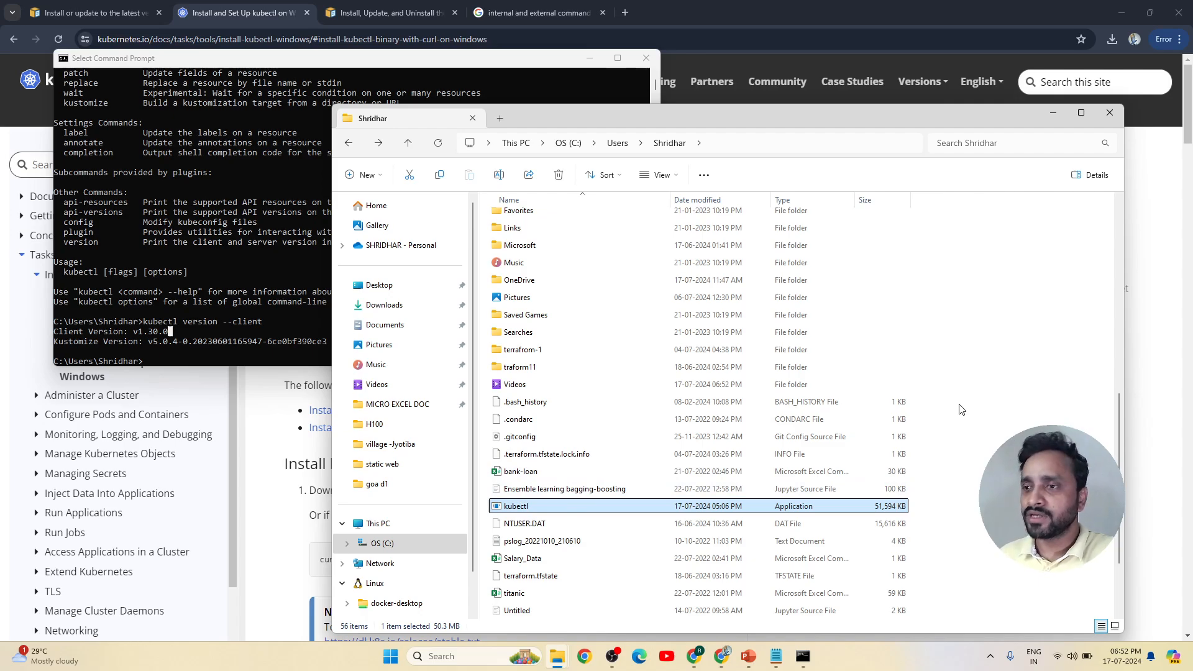
pyautogui.click(288, 62)
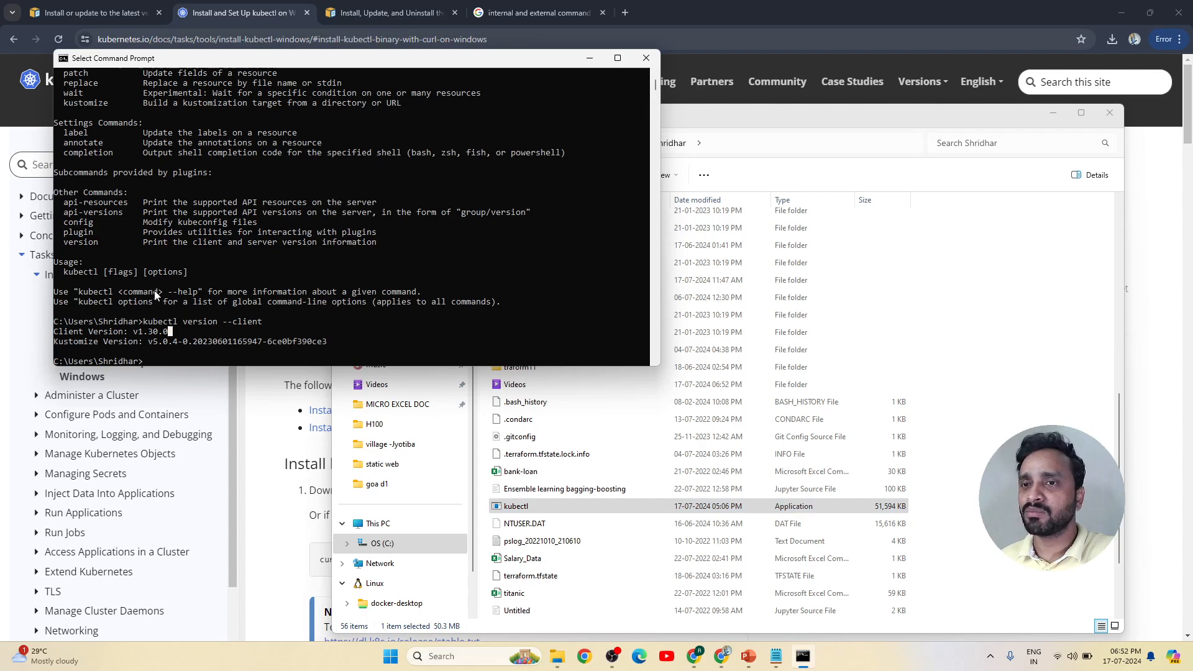
pyautogui.click(1056, 113)
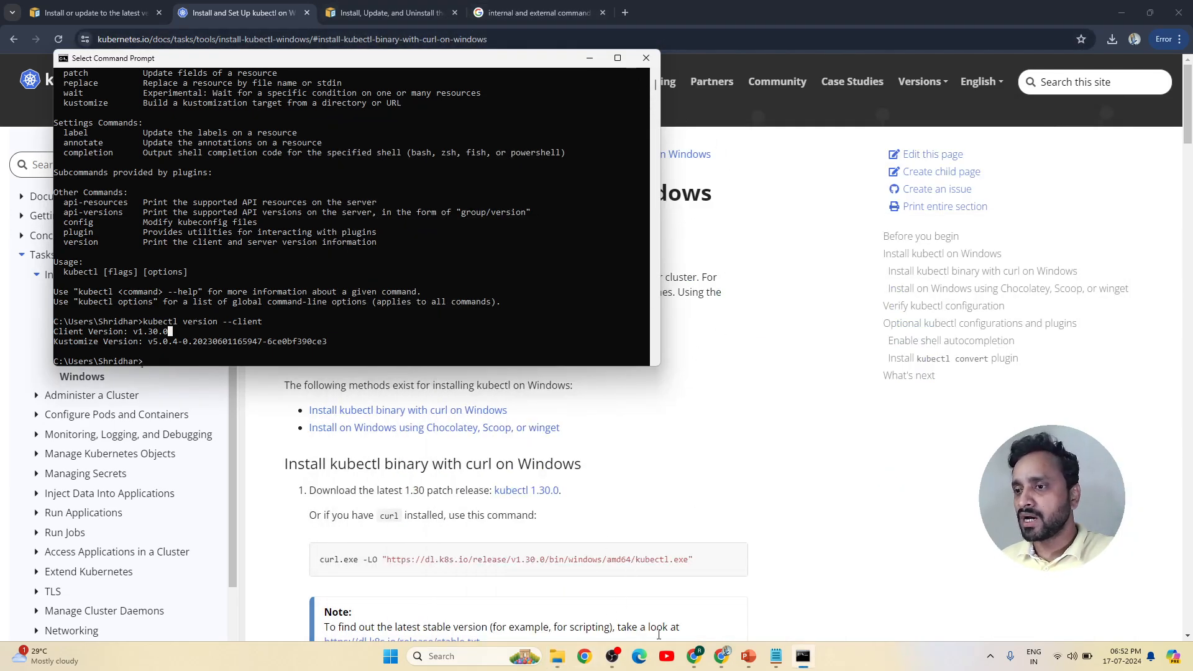
# - Switch to the AWS Management Console, go to the IAM users list, and start creating a new user
pyautogui.click(695, 657)
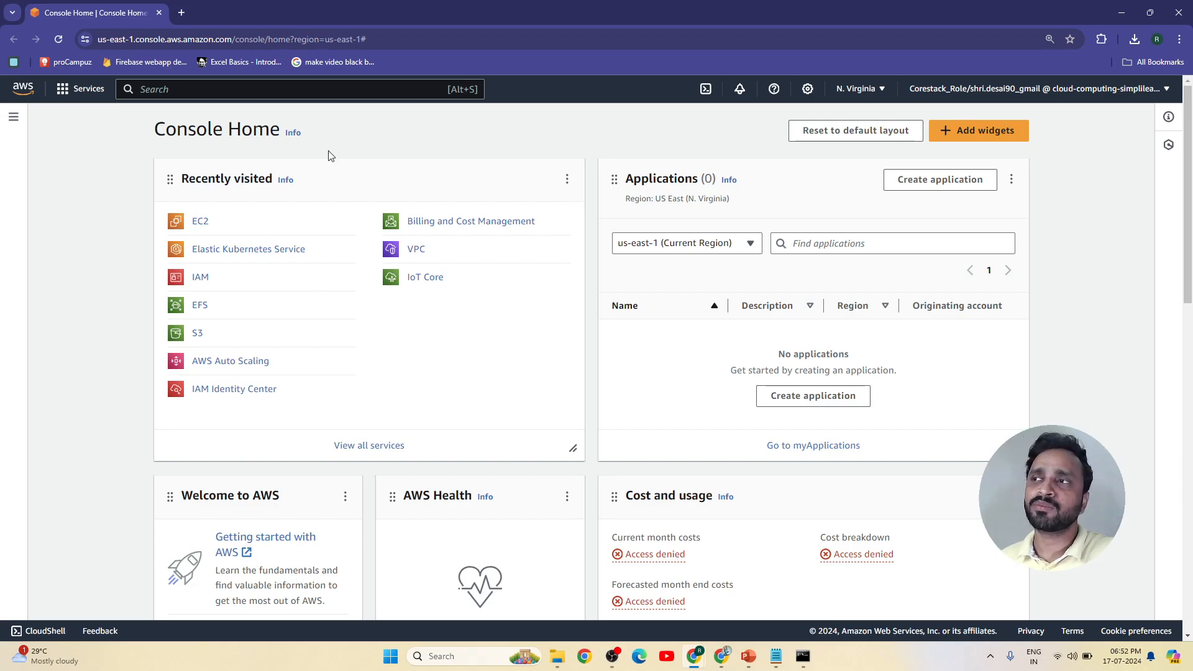
pyautogui.click(202, 277)
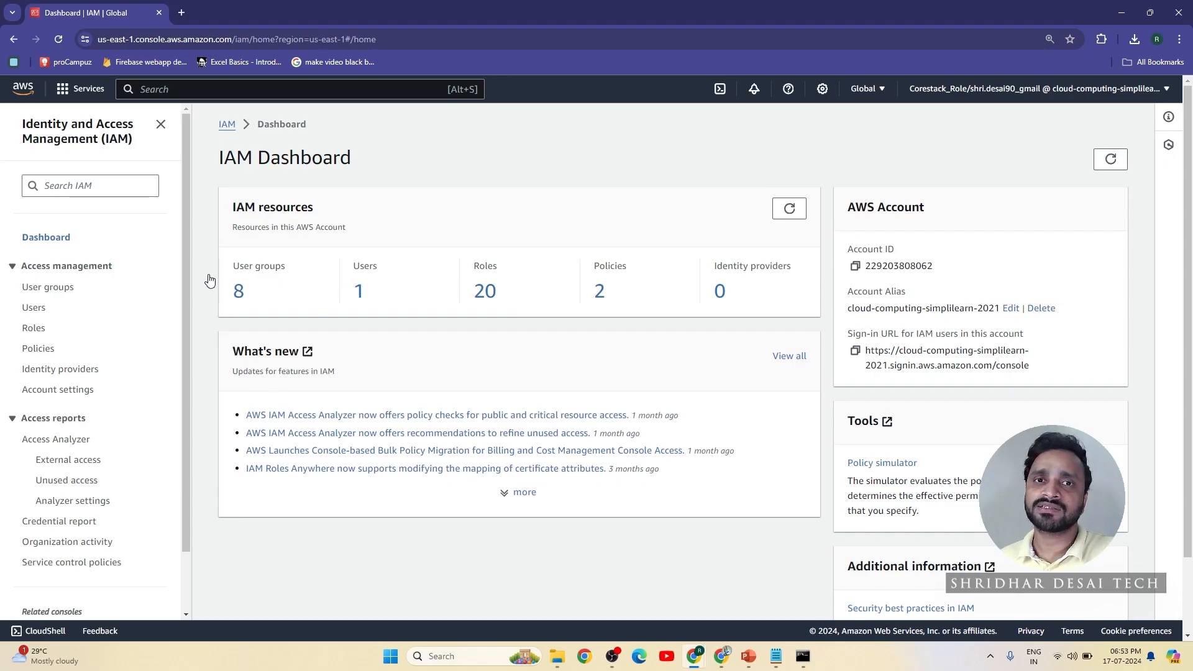
pyautogui.click(34, 307)
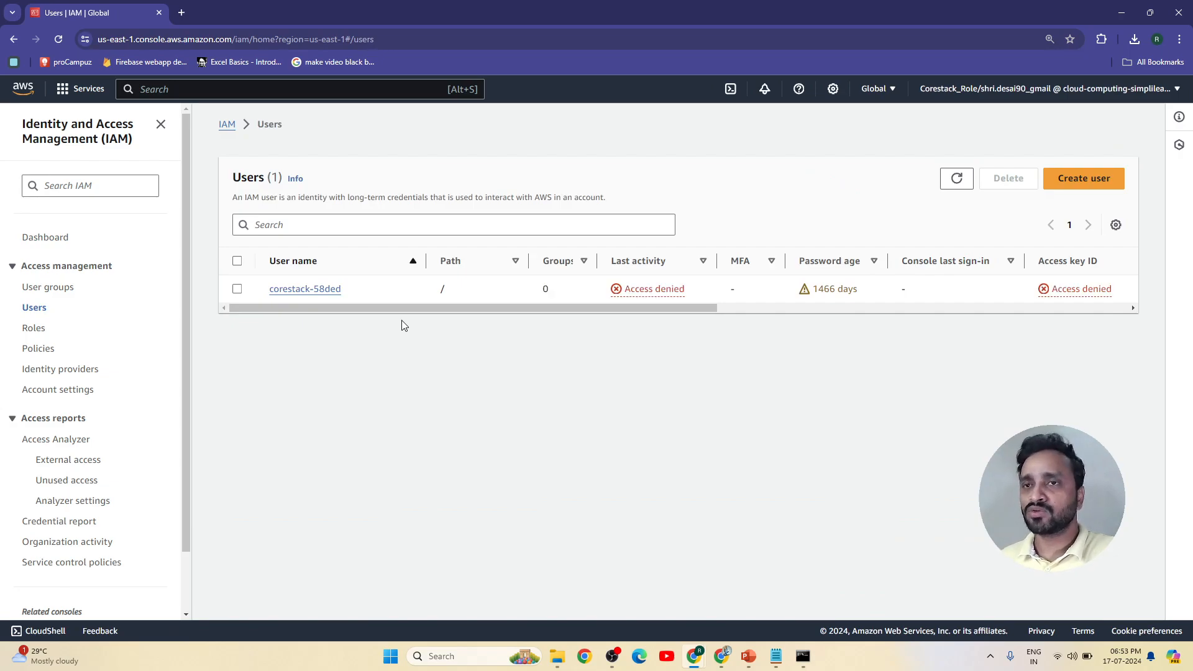
pyautogui.click(1084, 179)
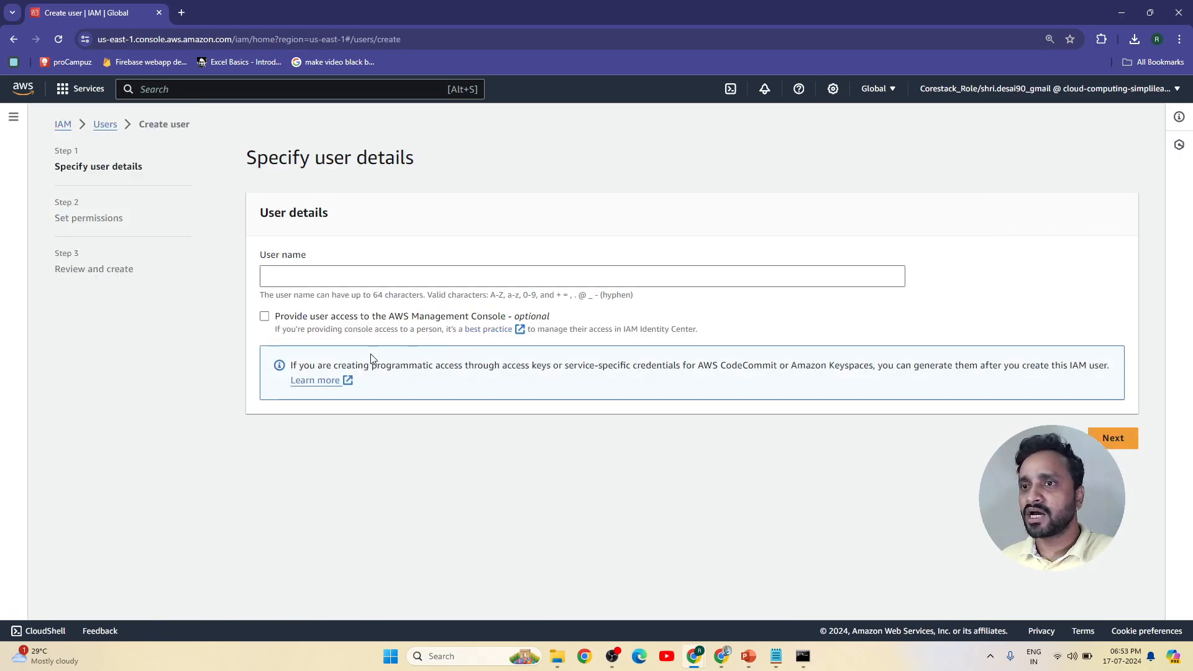
# - Enter the owner's short first name followed by "-EKS-1" as the IAM user name and continue to the permissions
pyautogui.click(309, 277)
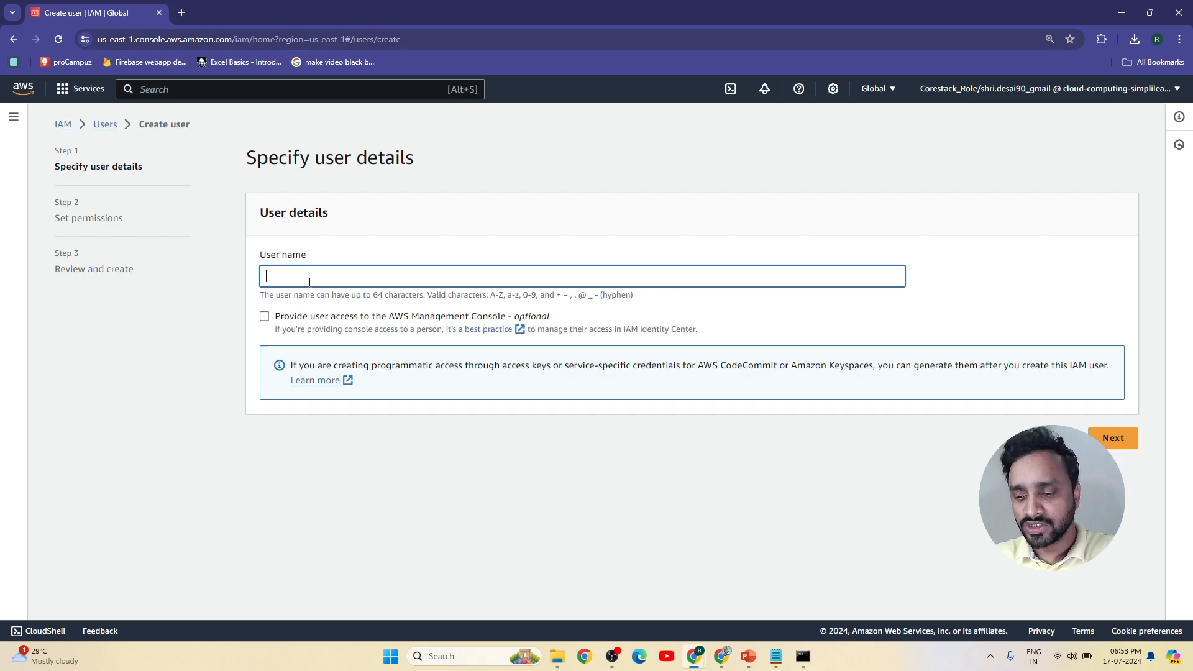
pyautogui.write('shri-')
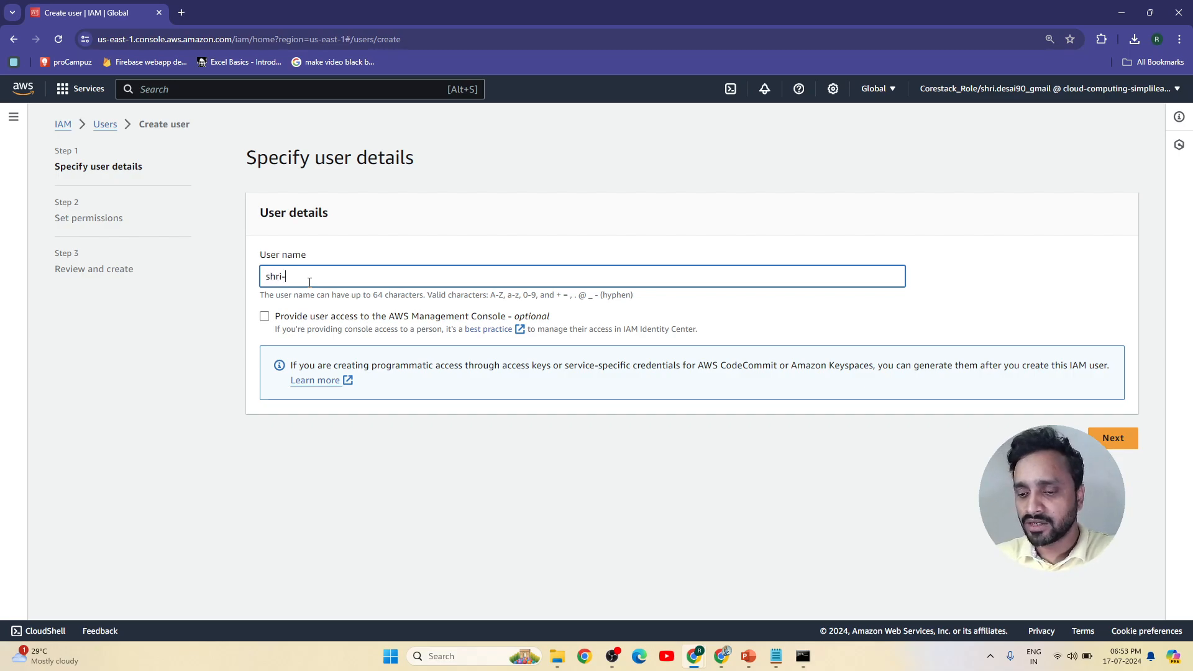
pyautogui.write('EKS')
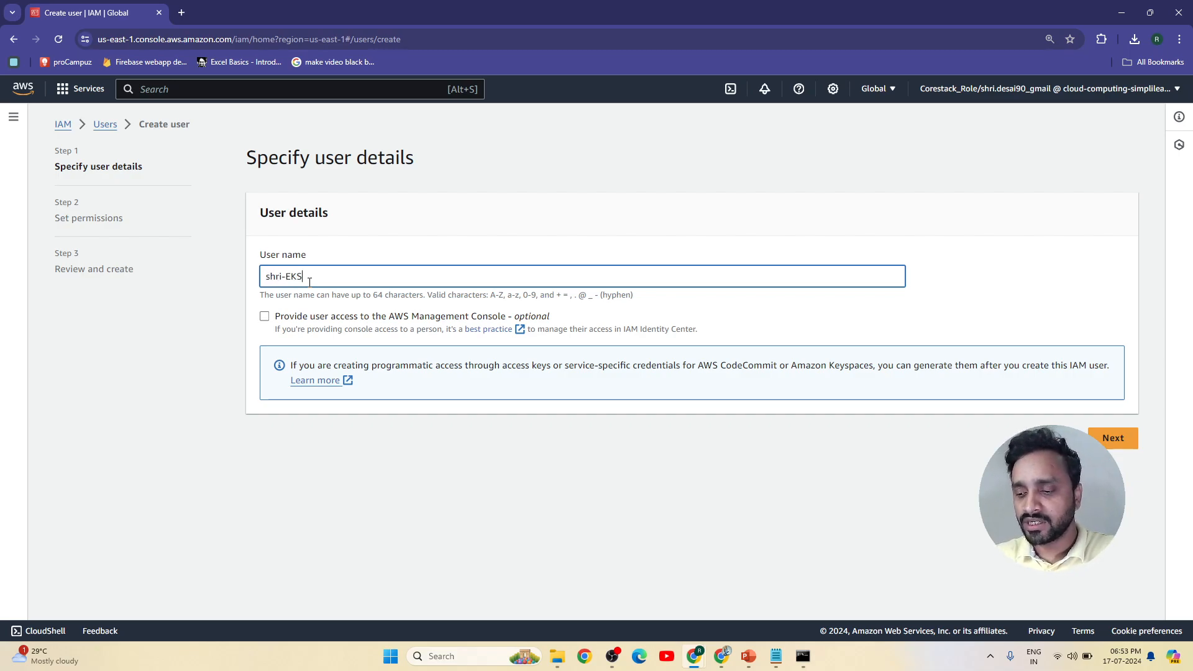
pyautogui.write('-1')
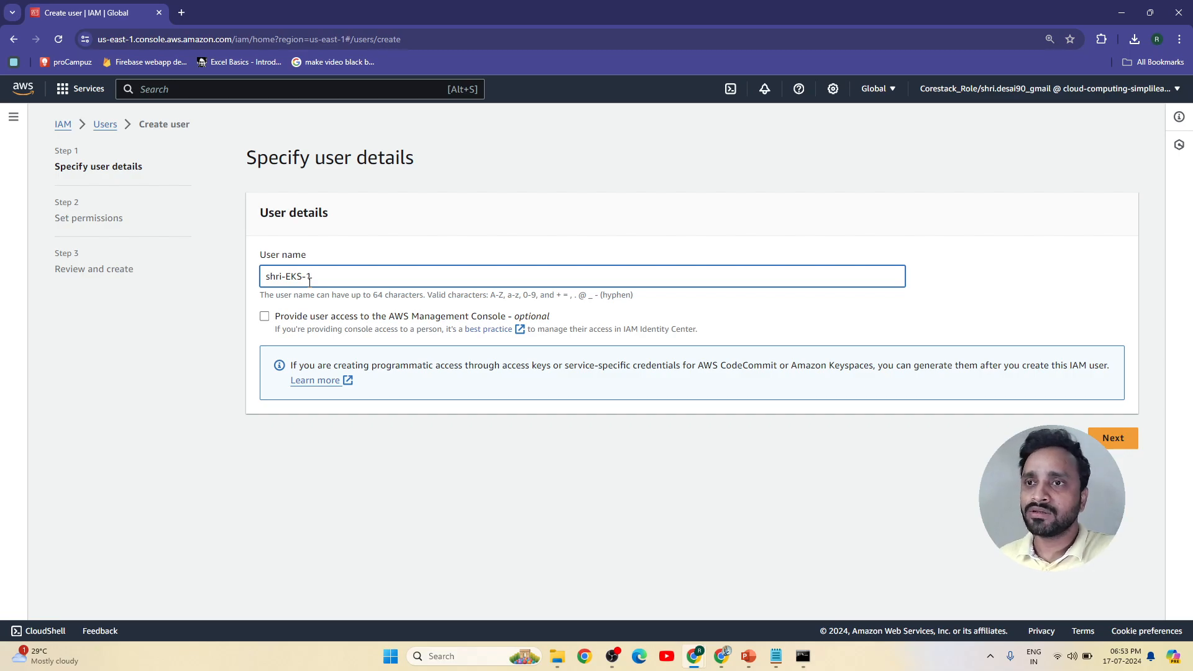
pyautogui.click(1121, 439)
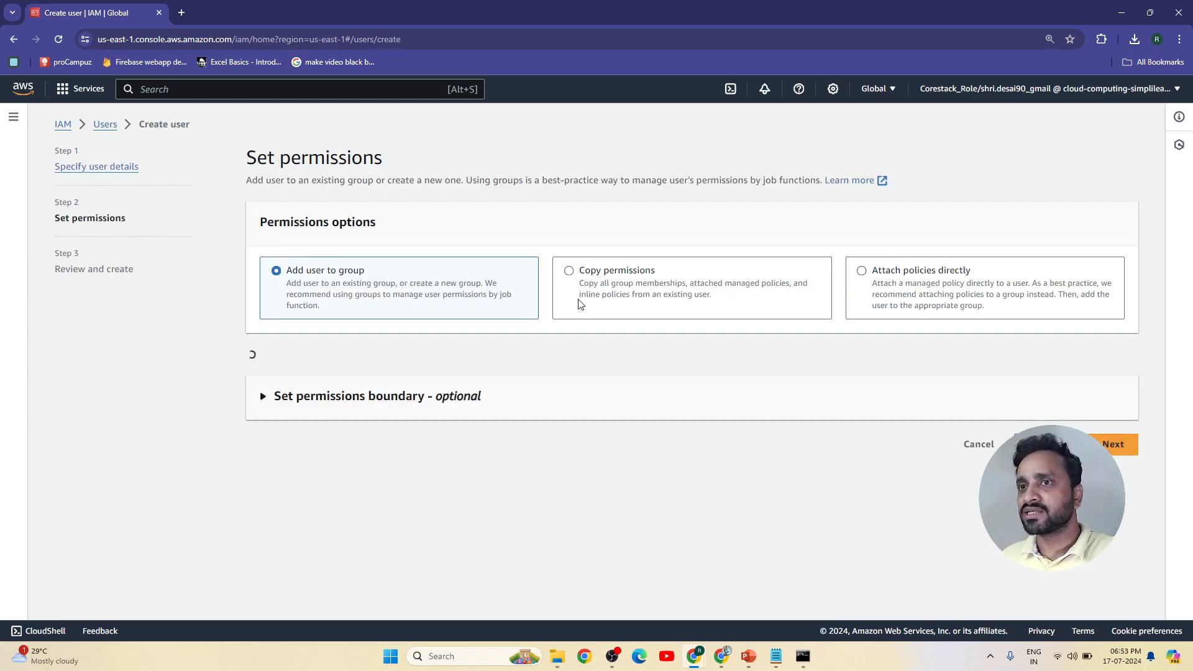
# - Attach the AdministratorAccess policy directly to the new IAM user and create the user
pyautogui.click(930, 301)
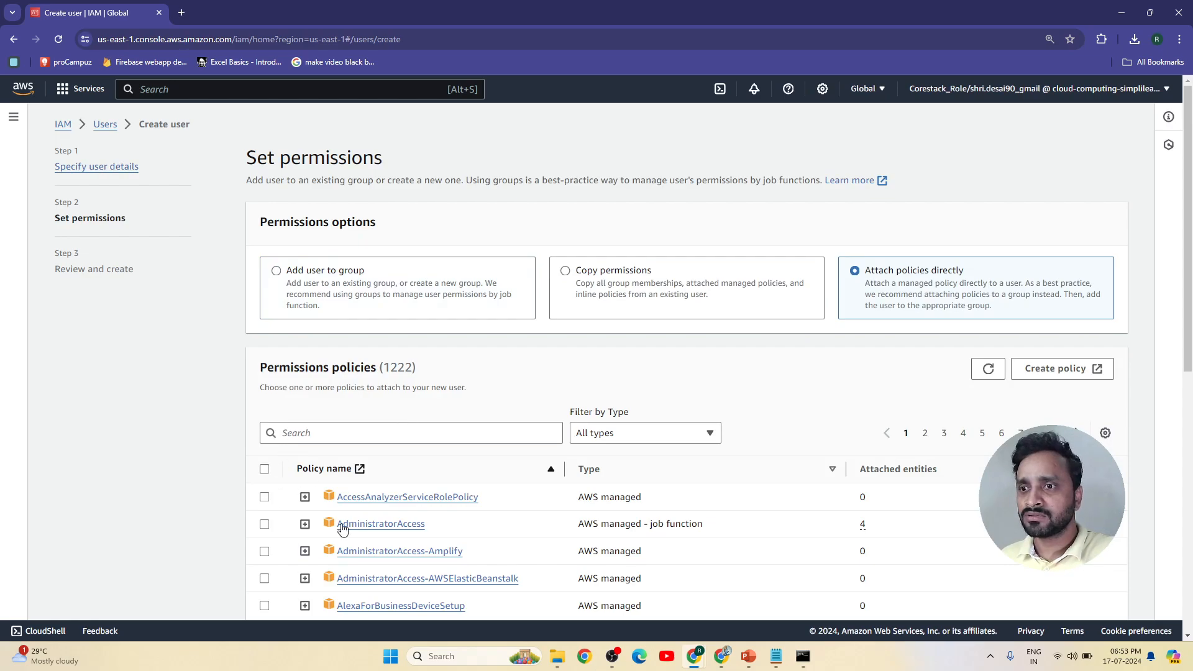
pyautogui.click(264, 525)
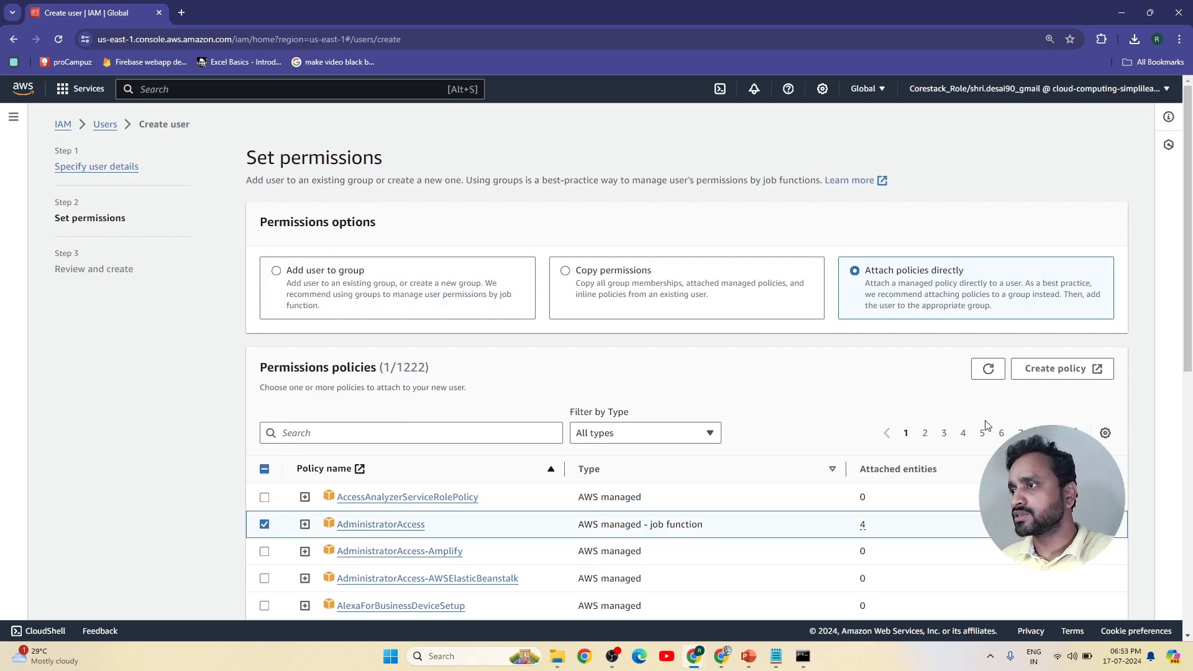
pyautogui.scroll(-8, 754, 404)
pyautogui.click(1098, 595)
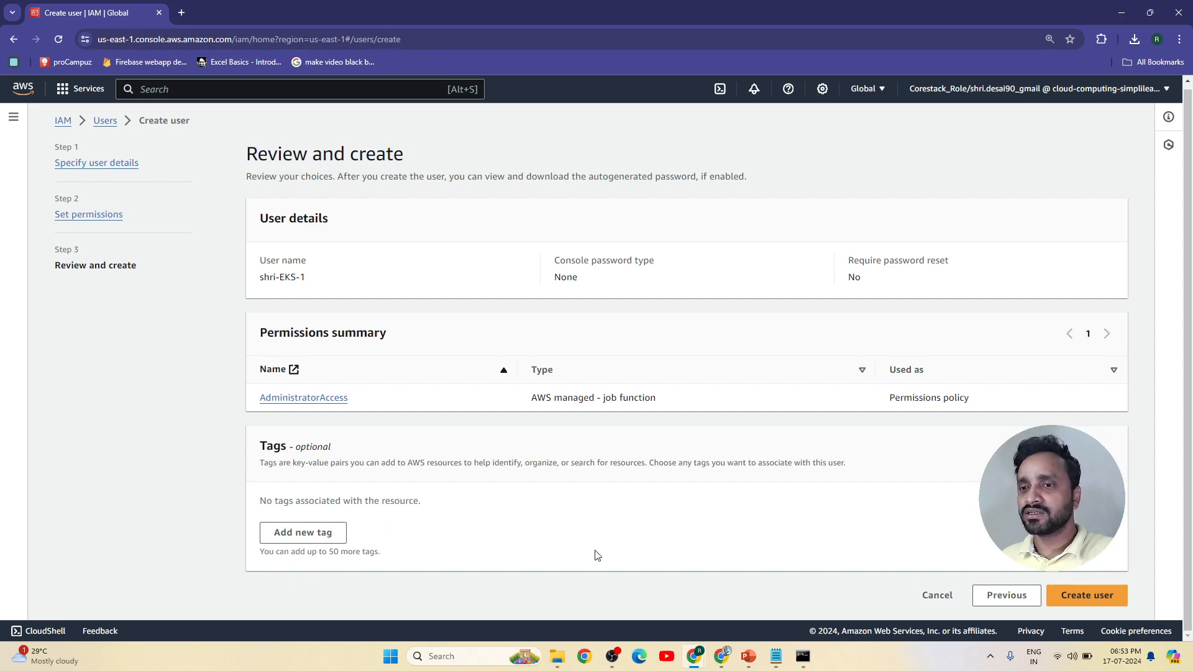
pyautogui.click(1094, 597)
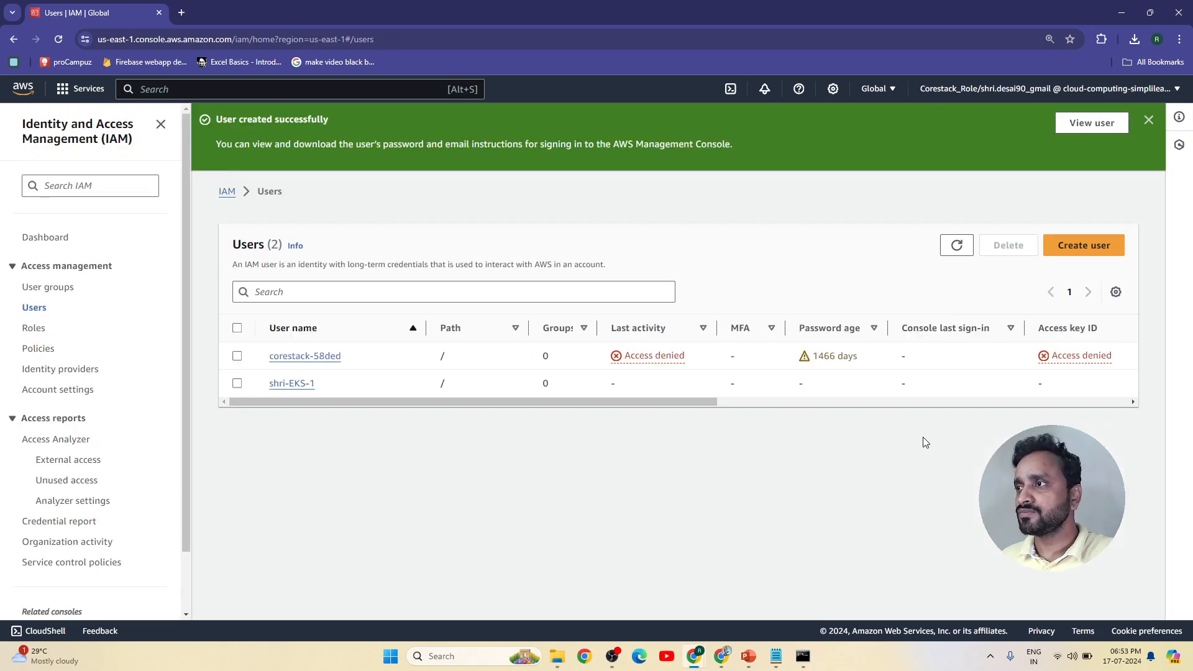
# - Open the newly created IAM user's security credentials and start creating an access key
pyautogui.click(237, 384)
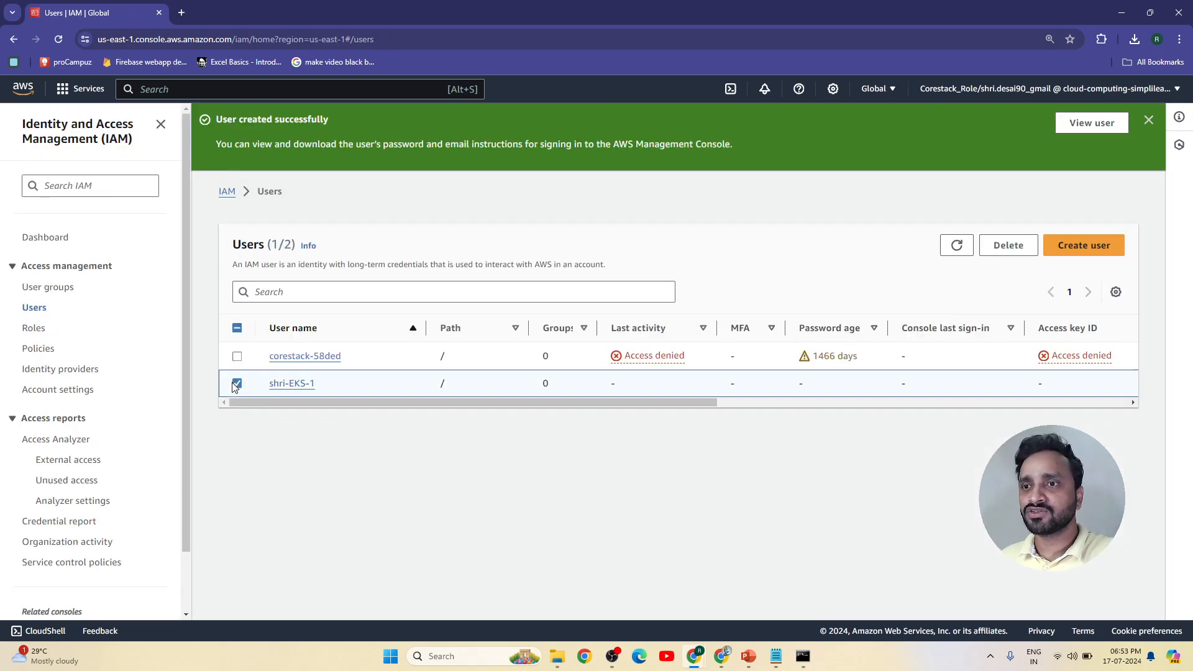
pyautogui.click(285, 388)
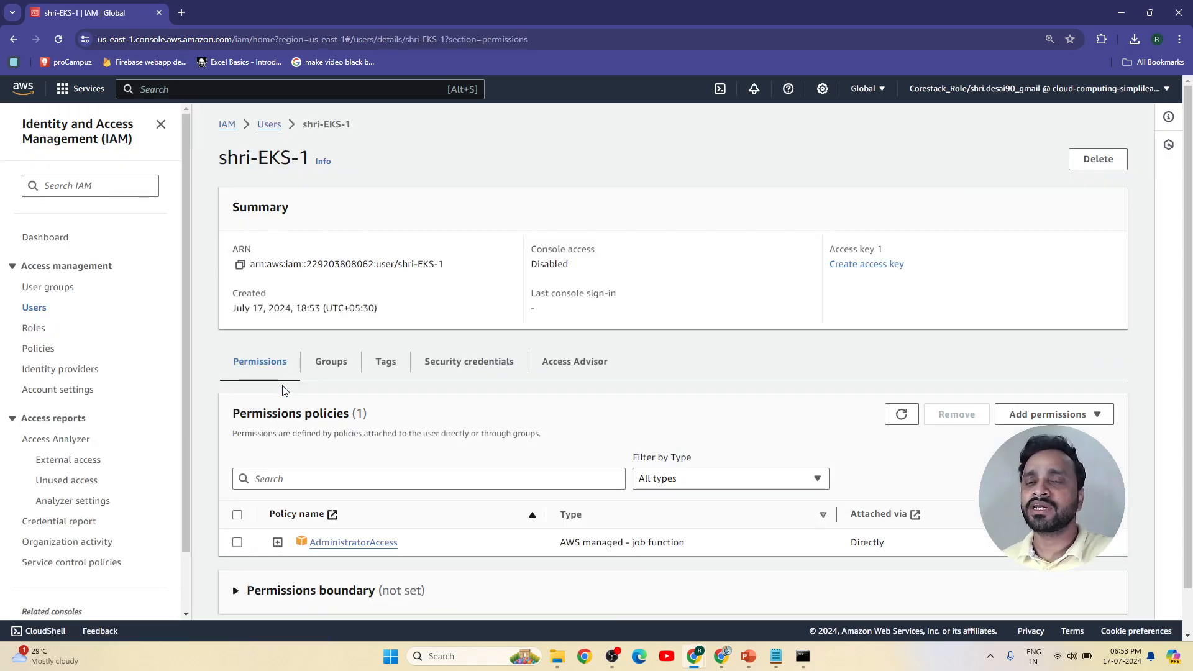
pyautogui.scroll(-2, 284, 390)
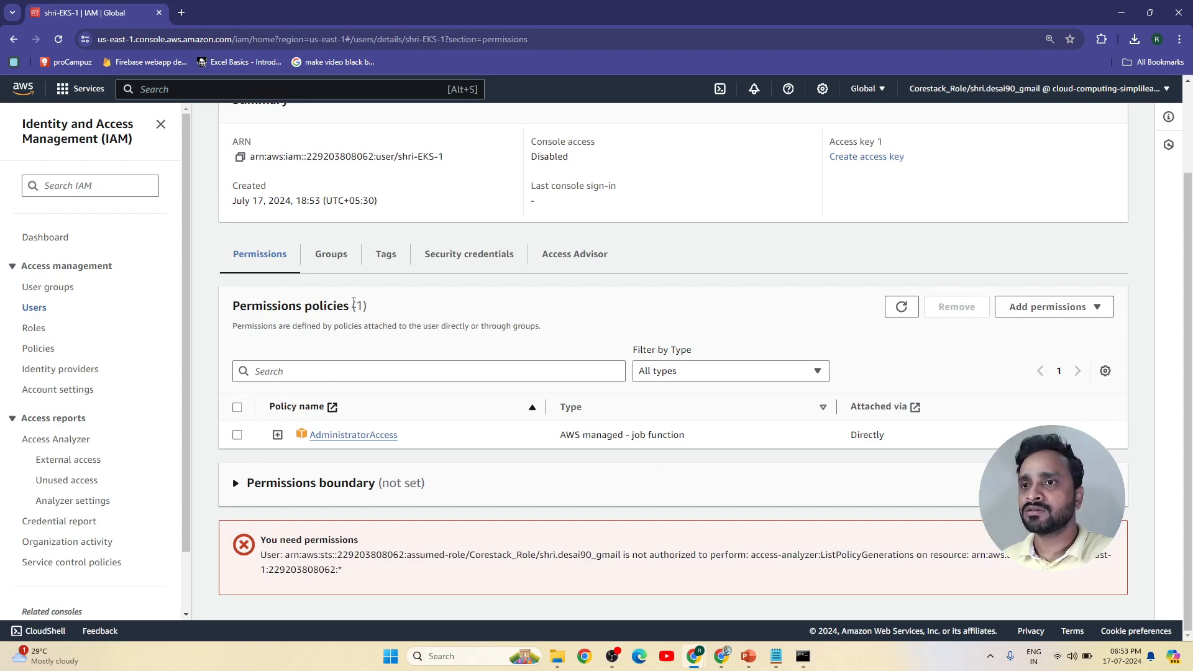
pyautogui.scroll(2, 469, 370)
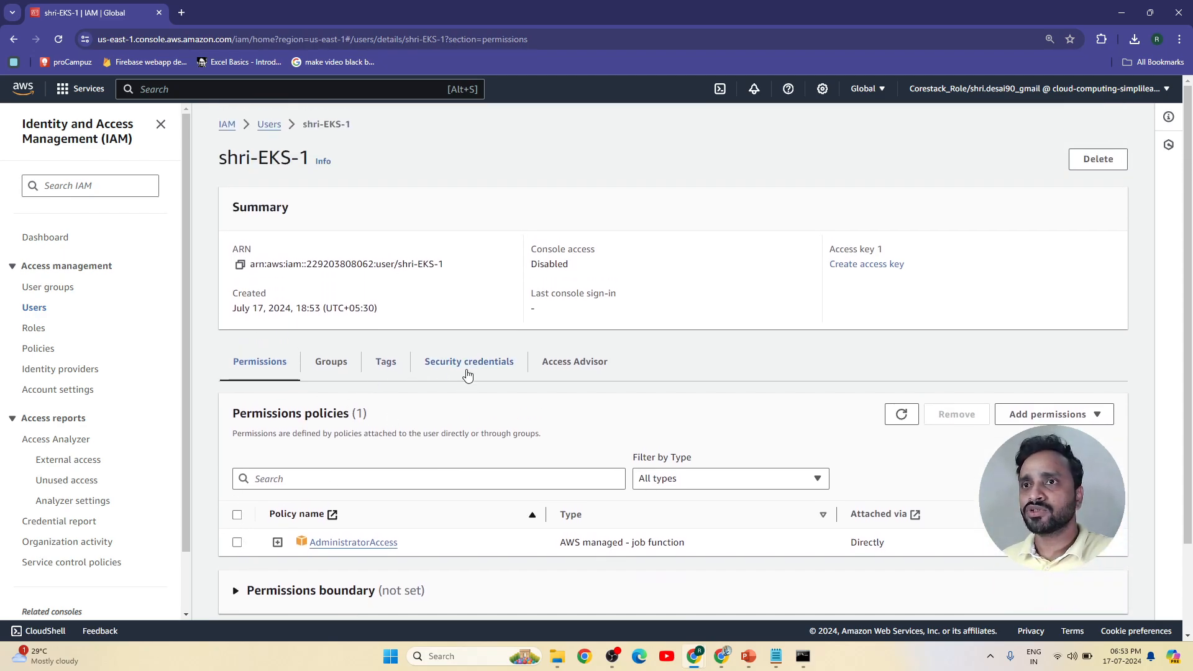
pyautogui.scroll(-2, 766, 351)
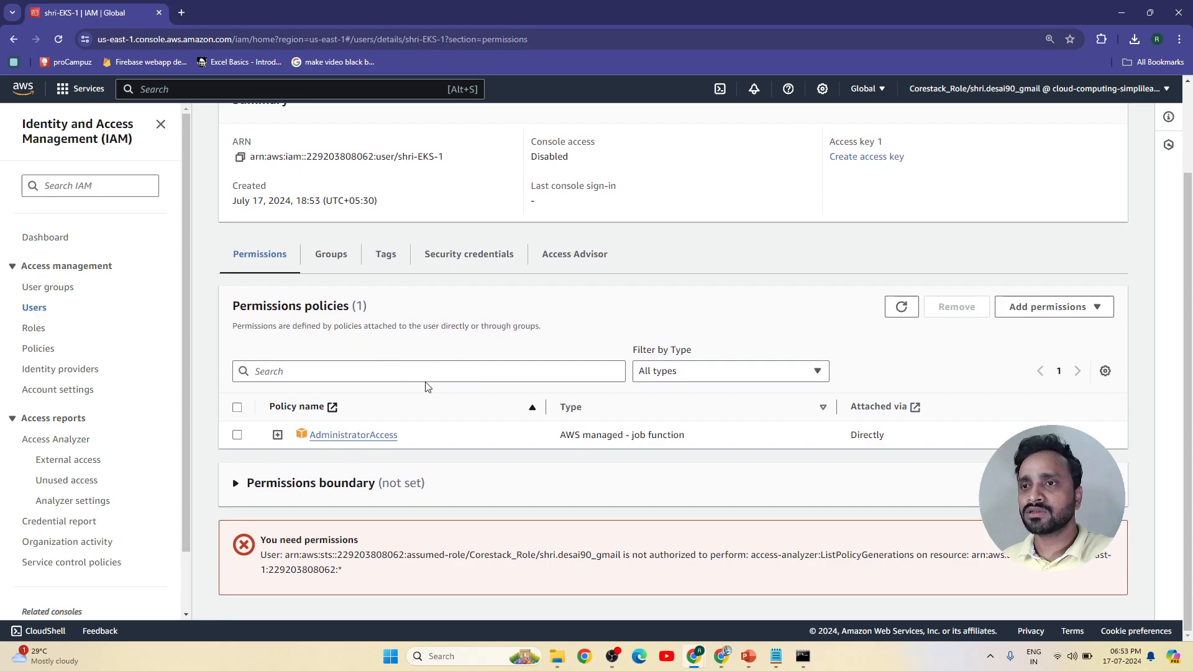
pyautogui.click(483, 261)
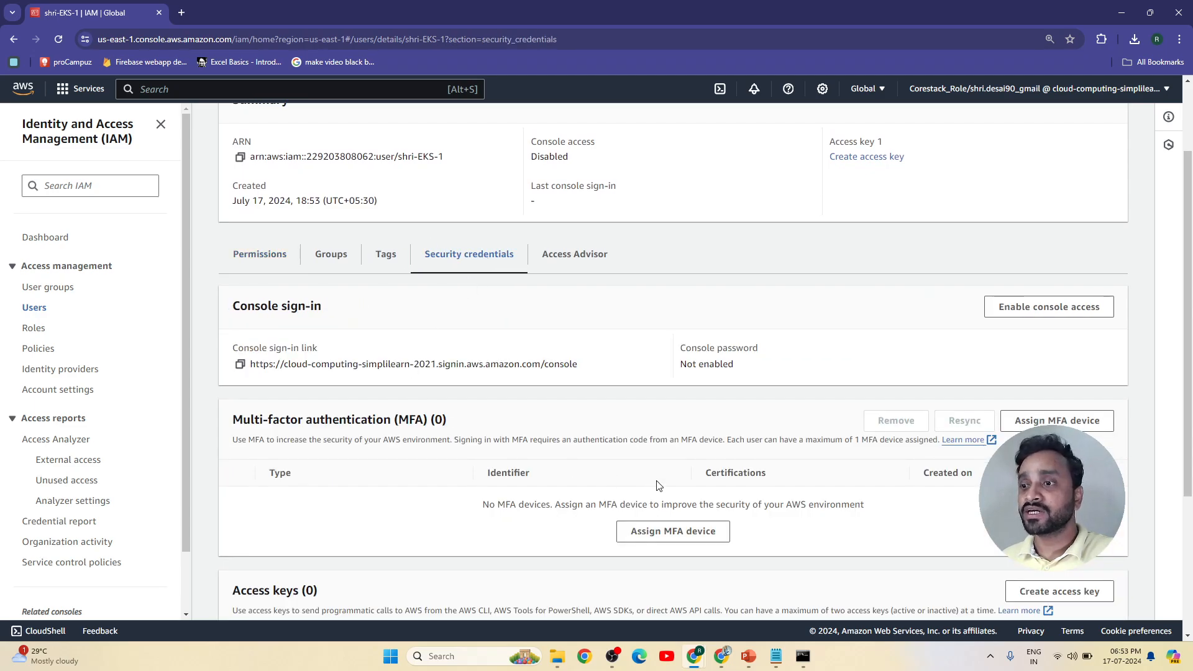
pyautogui.scroll(-3, 502, 381)
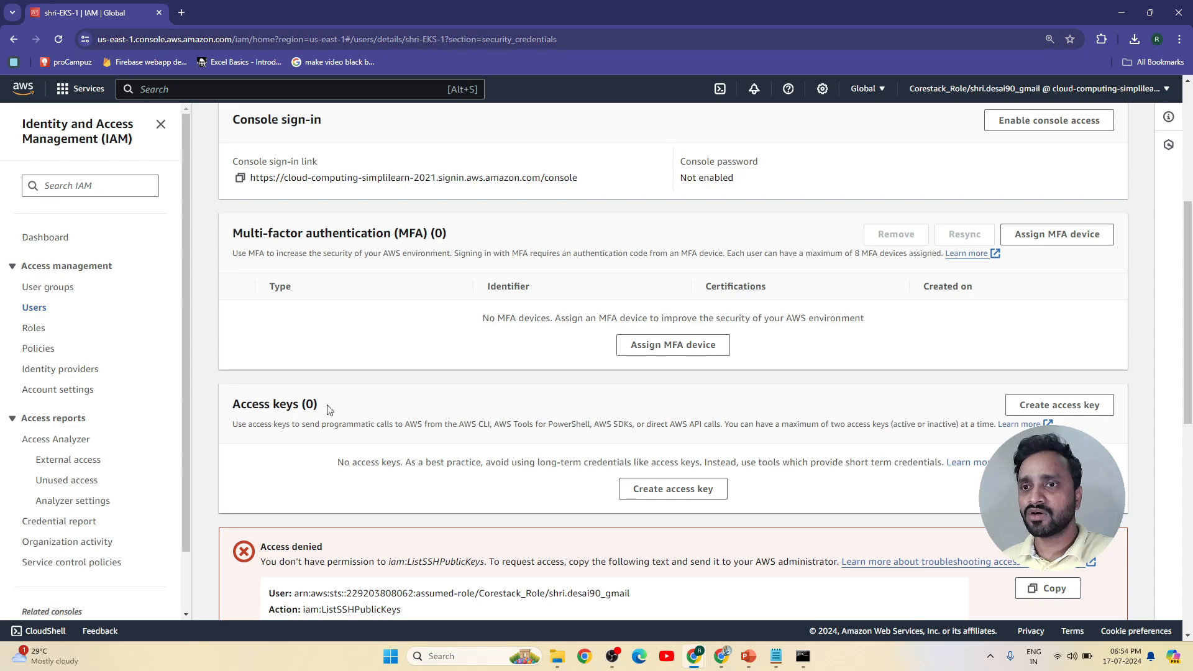
pyautogui.click(660, 490)
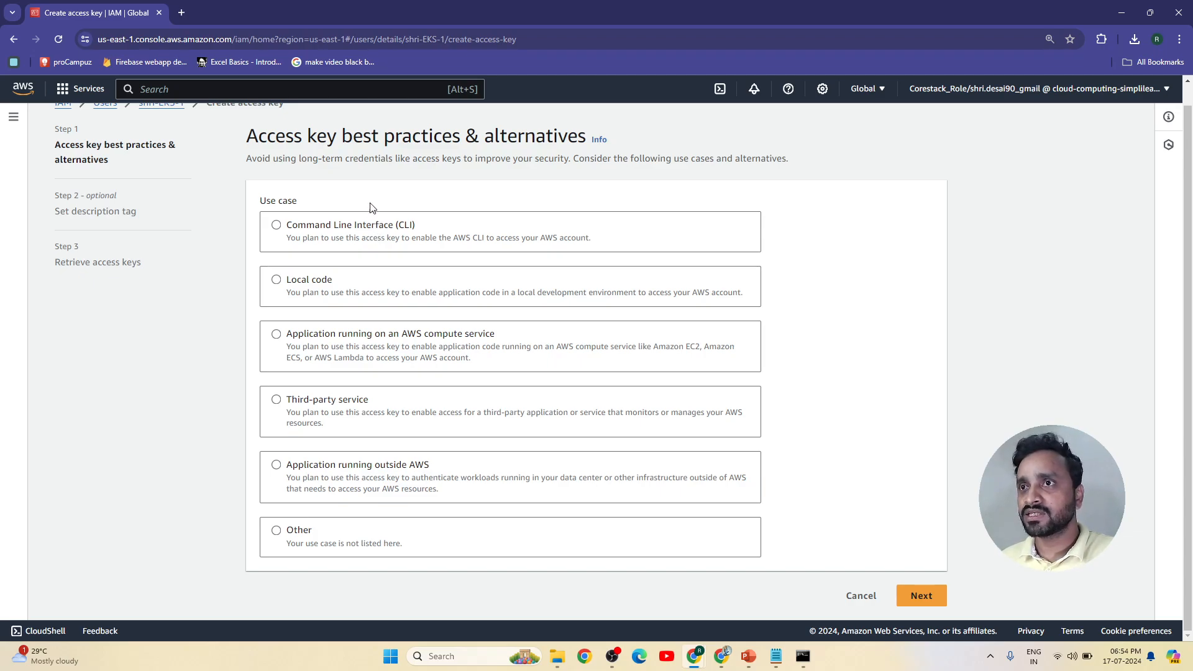
# - Create a Command Line Interface (CLI) access key, acknowledging the recommendation and using the owner's short first name followed by "-eks" as the description tag
pyautogui.click(327, 241)
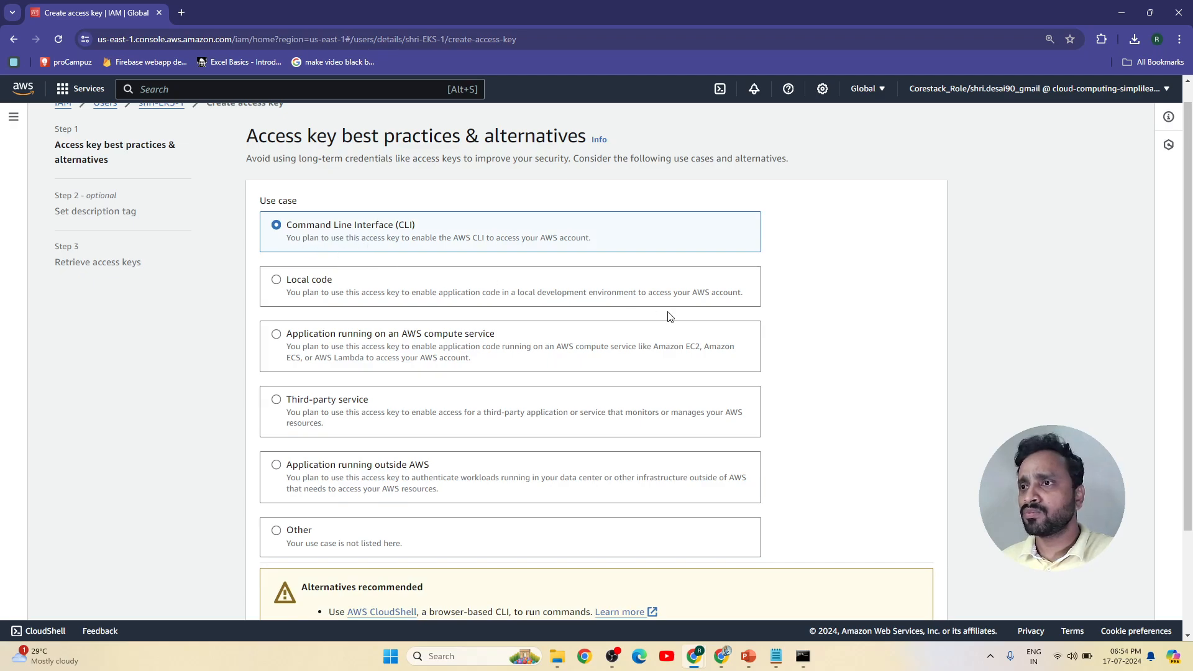
pyautogui.scroll(-2, 775, 407)
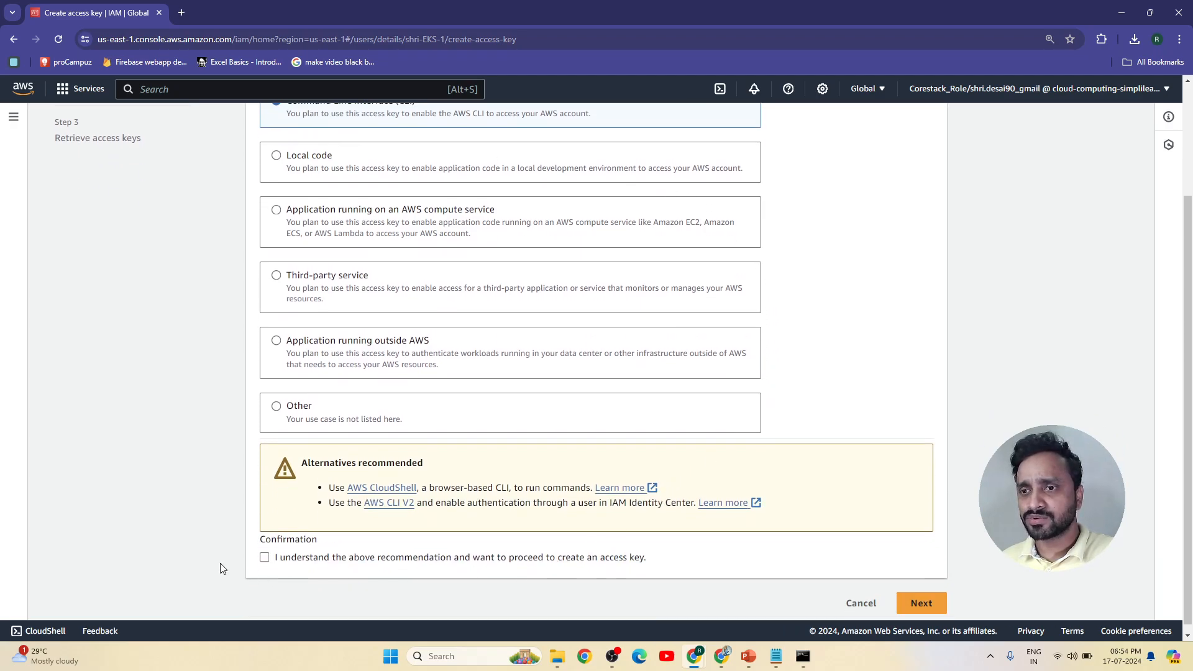
pyautogui.click(265, 558)
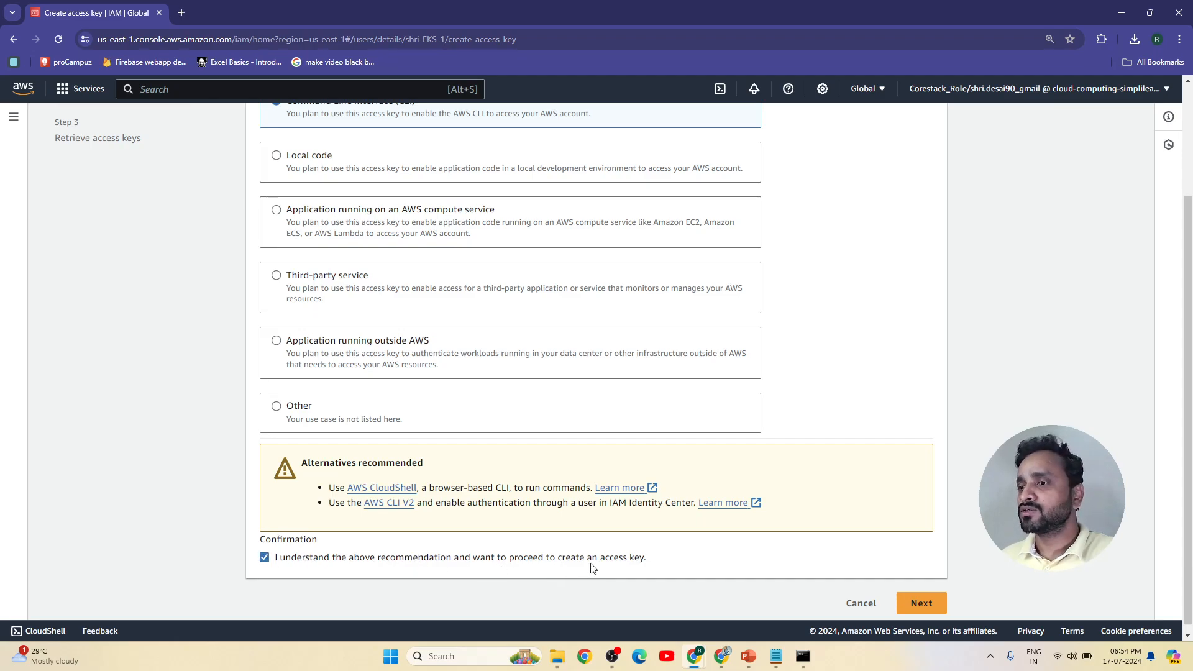
pyautogui.click(922, 603)
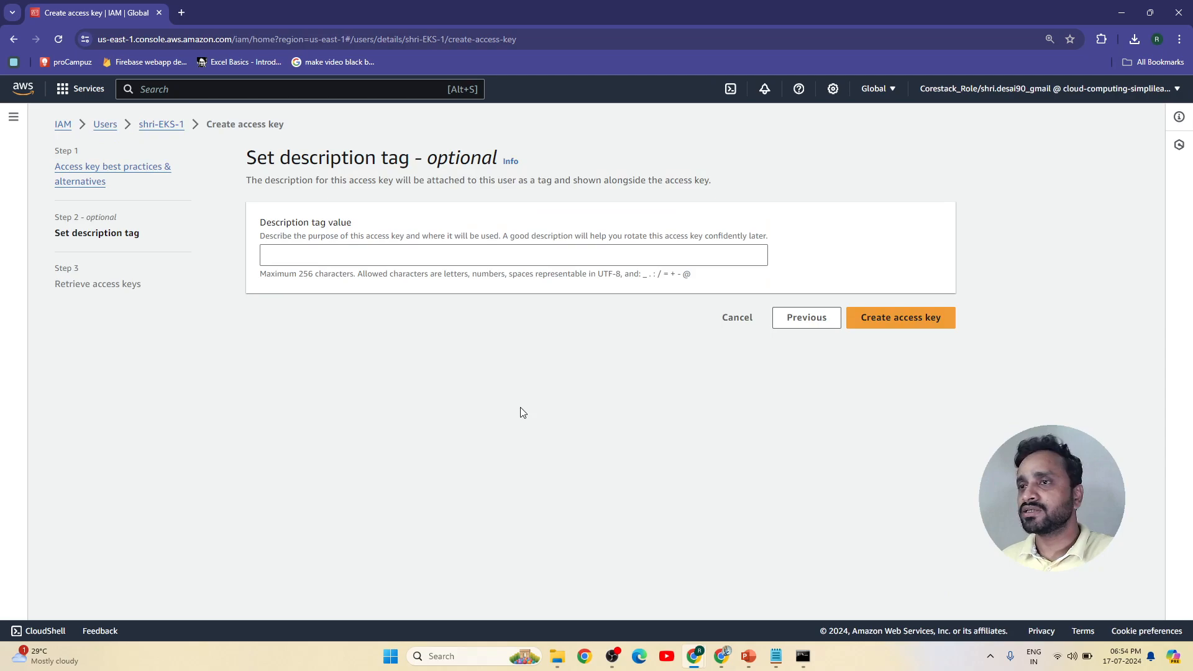
pyautogui.click(384, 256)
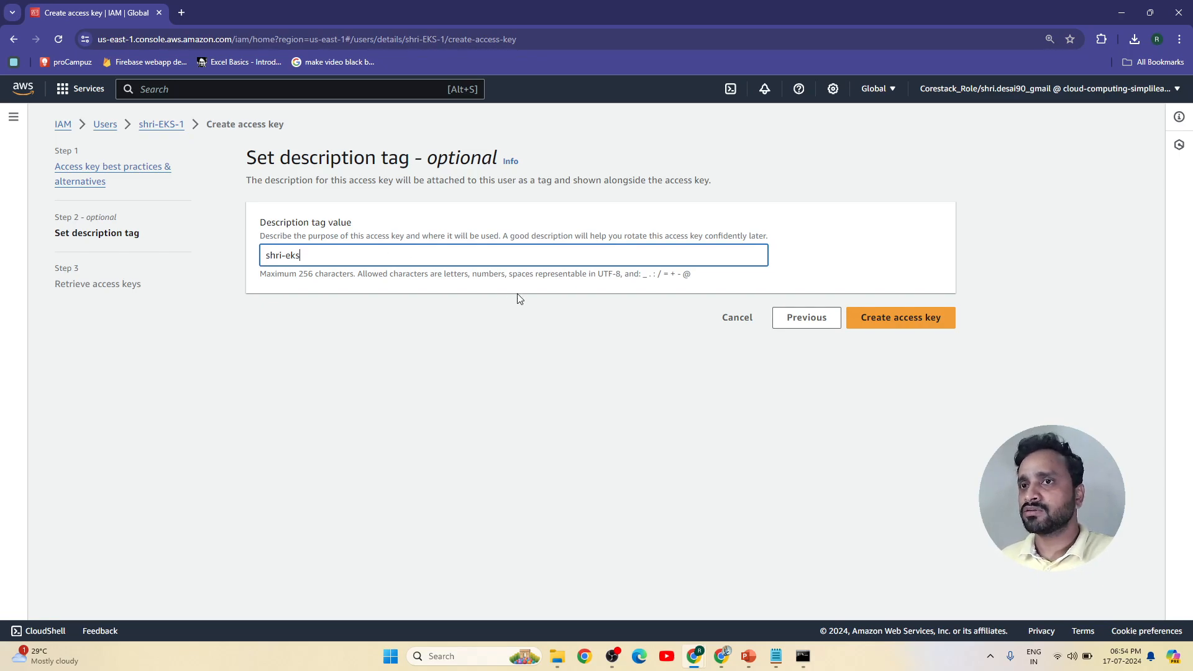
pyautogui.click(895, 319)
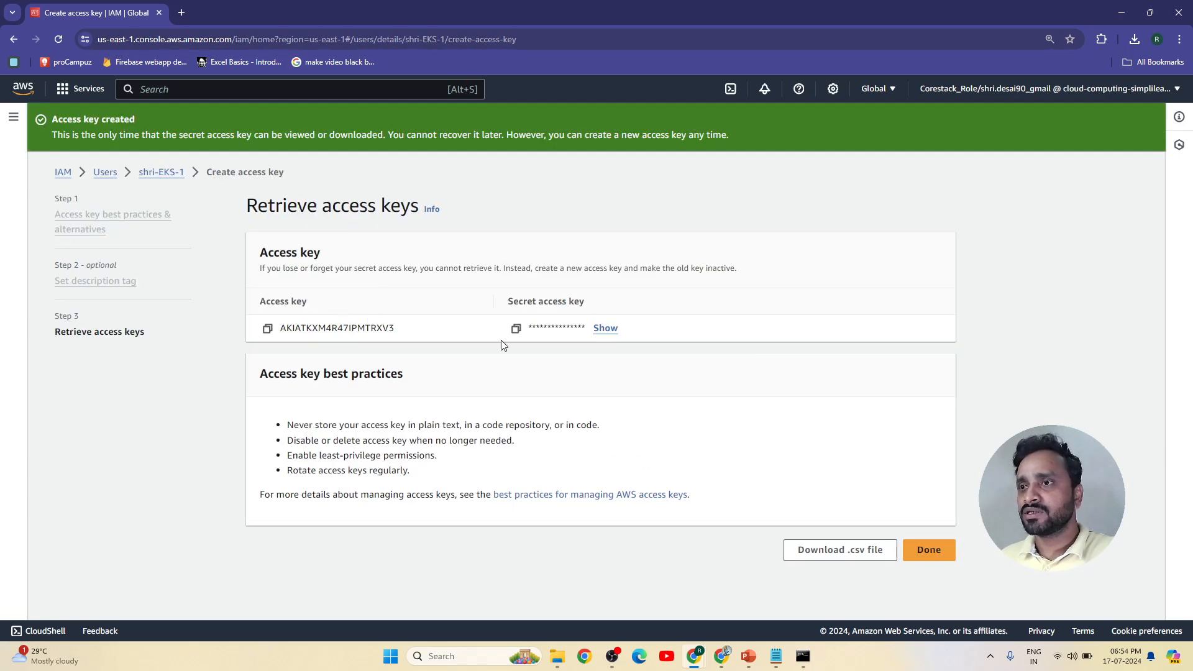
# - Download the access key's .csv file and paste the access key ID into a new Notepad tab, ending with a line break
pyautogui.click(517, 329)
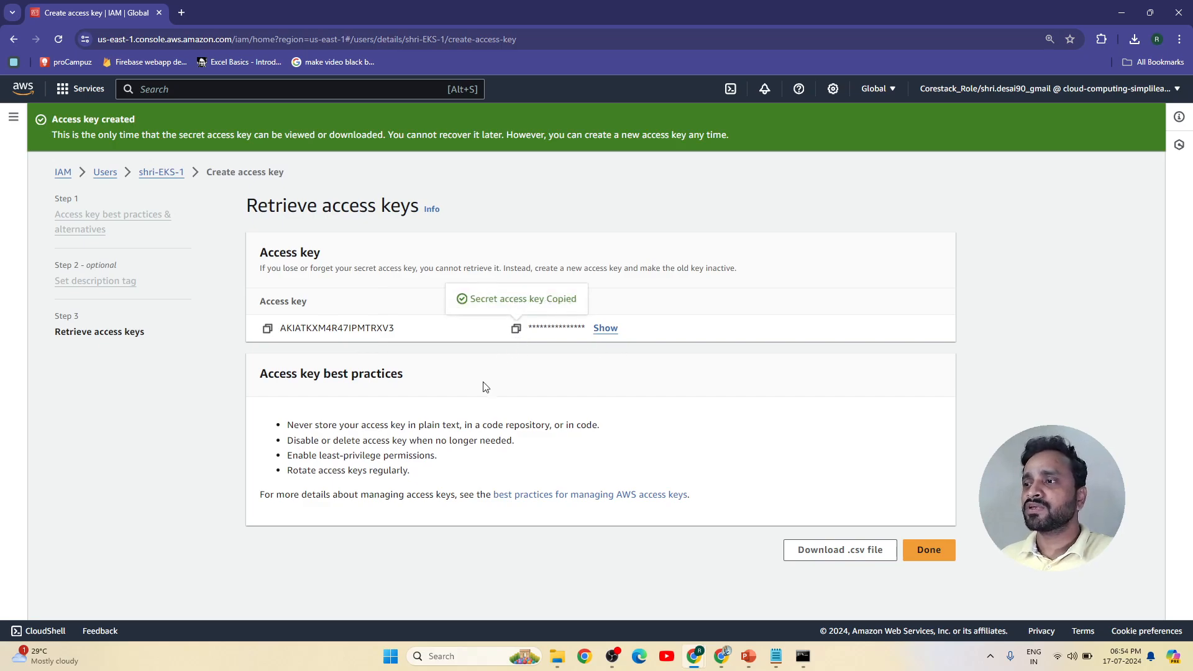
pyautogui.click(822, 553)
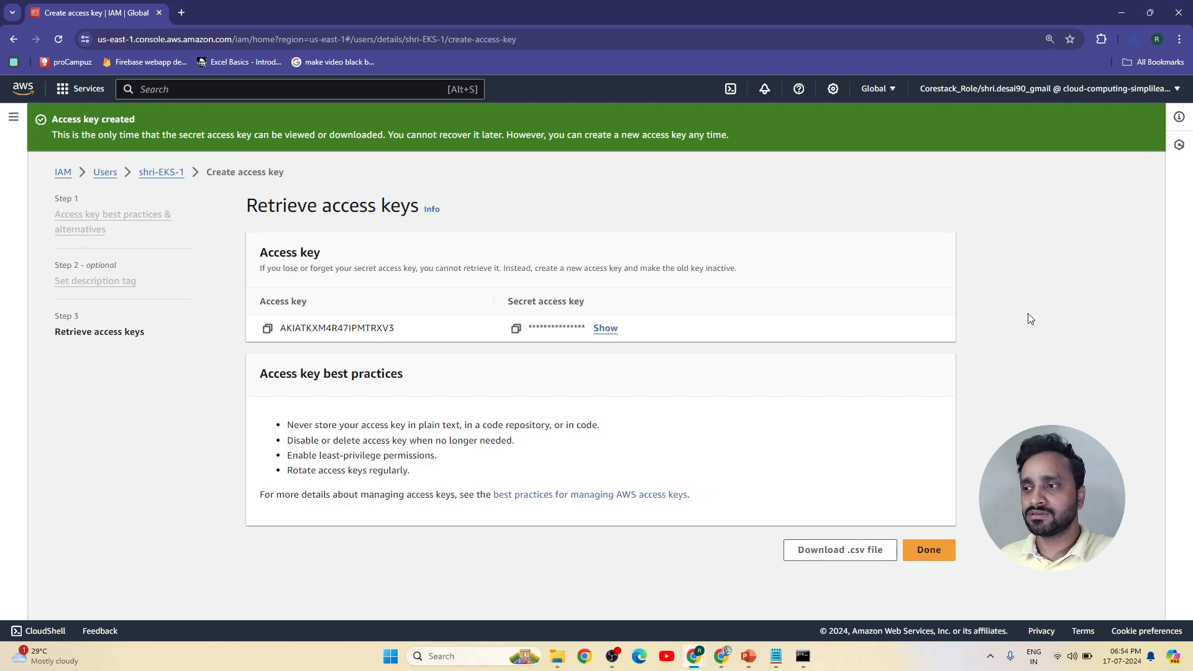
pyautogui.click(267, 329)
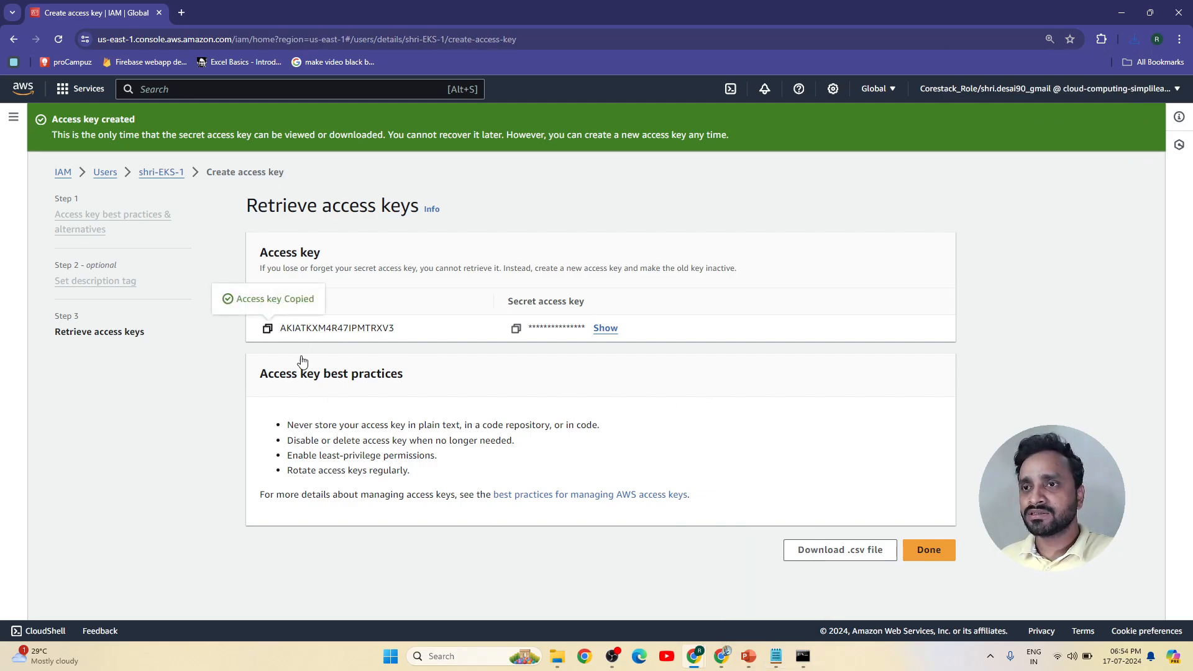
pyautogui.click(775, 658)
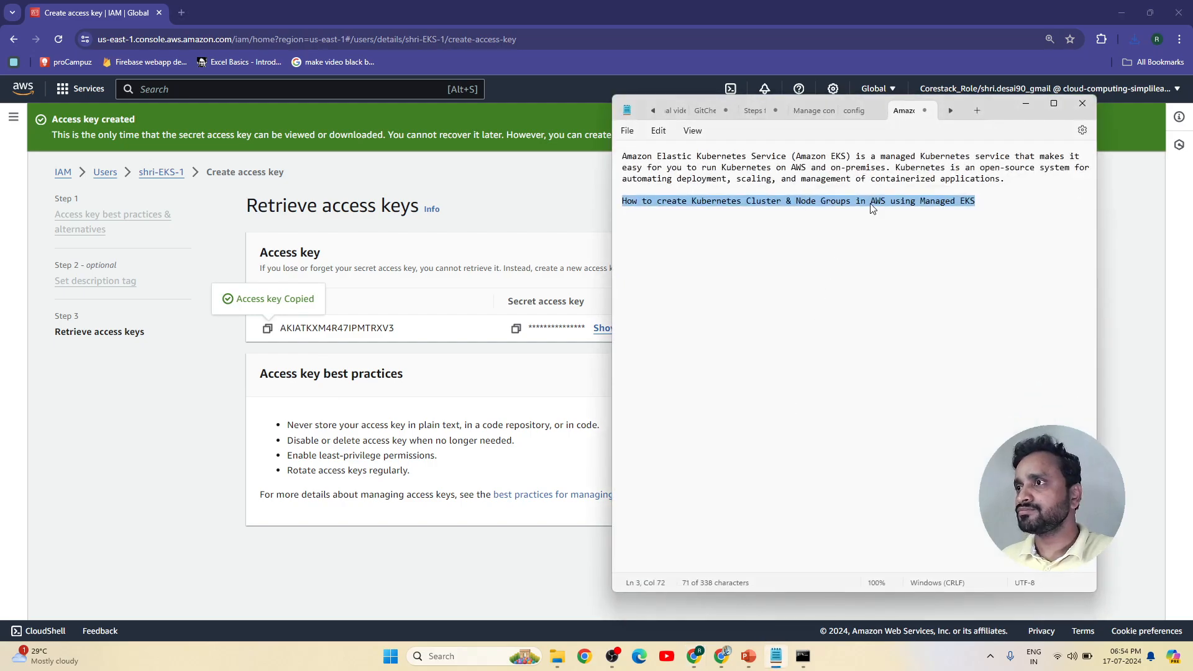
pyautogui.click(907, 239)
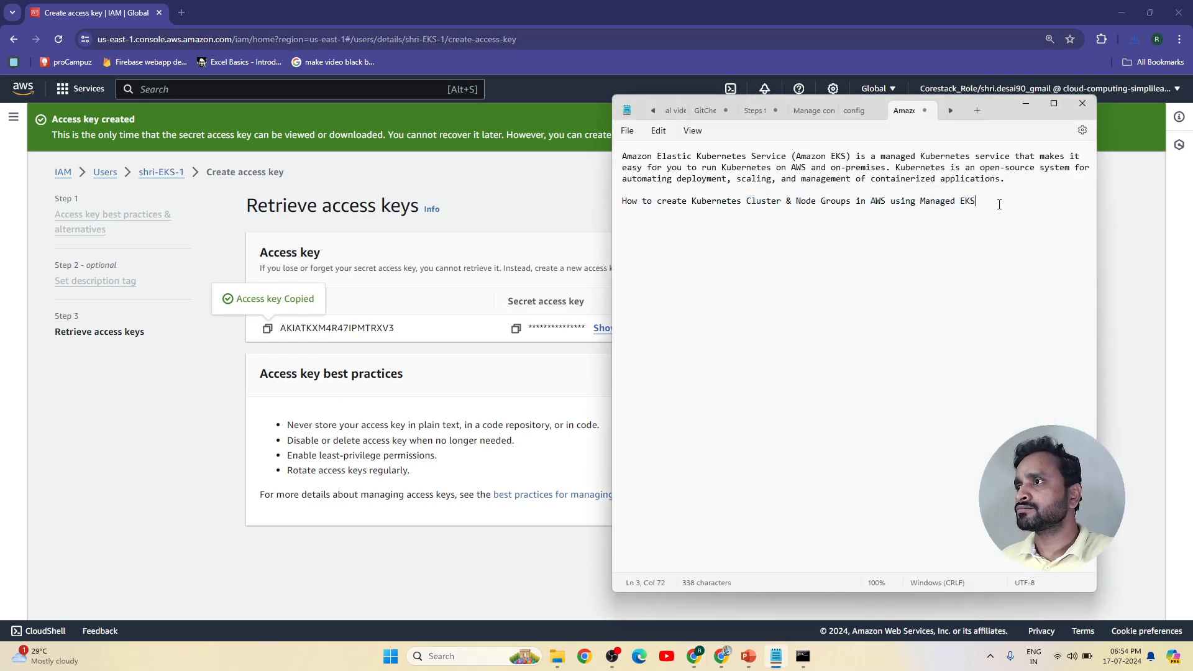
pyautogui.click(977, 110)
pyautogui.hotkey('ctrl', 'v')
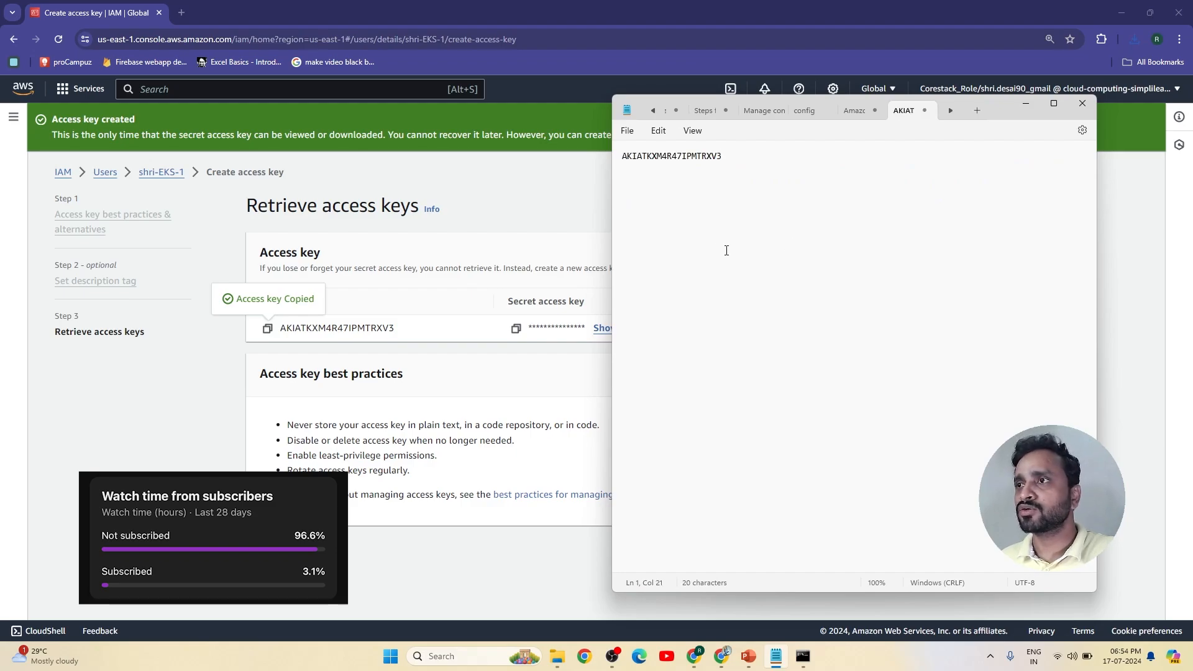
pyautogui.press('Return')
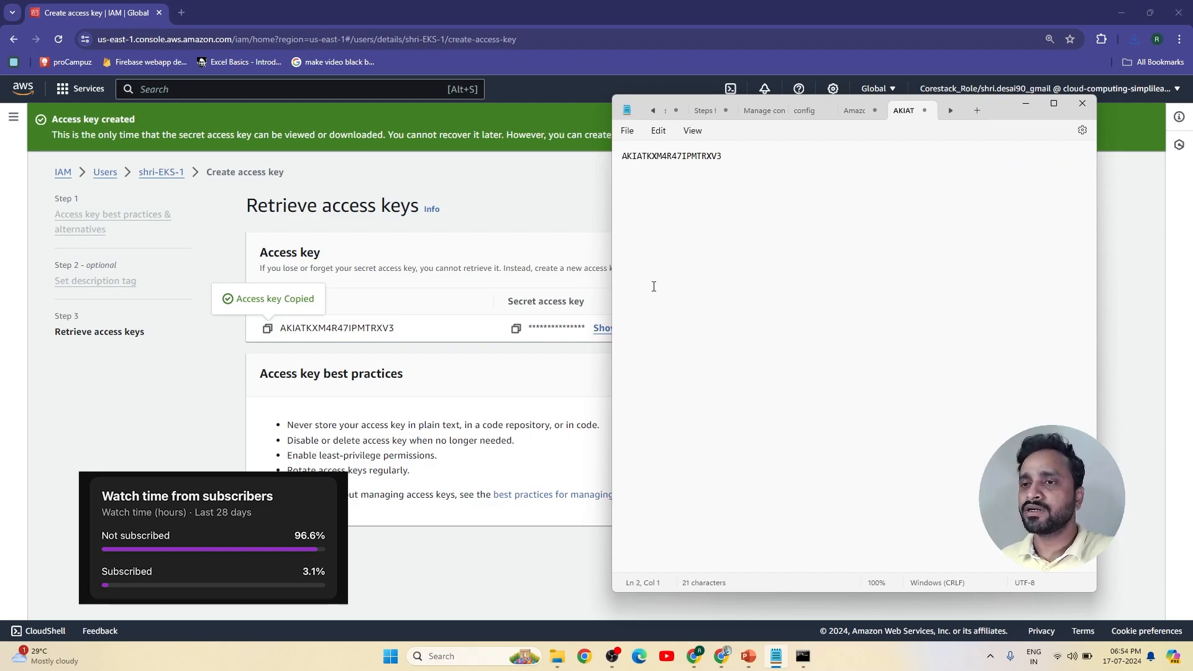
# - Reveal and copy the secret access key in the AWS console, paste it below the access key ID in Notepad, and return to the browser
pyautogui.click(185, 431)
pyautogui.click(605, 328)
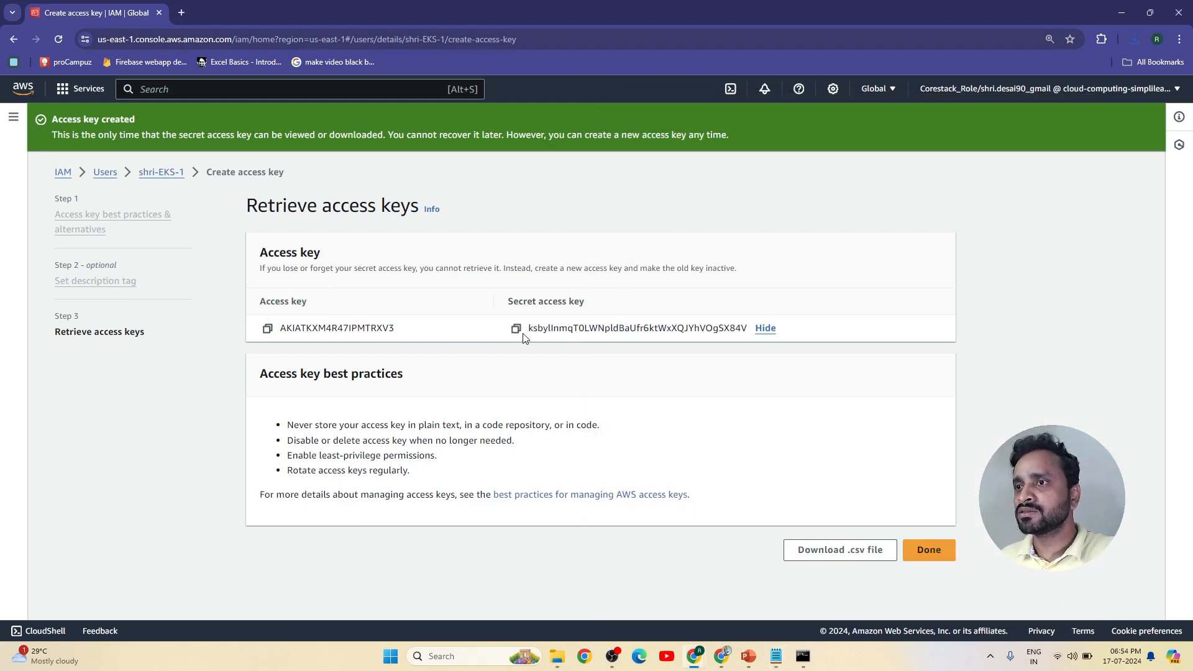
pyautogui.click(516, 330)
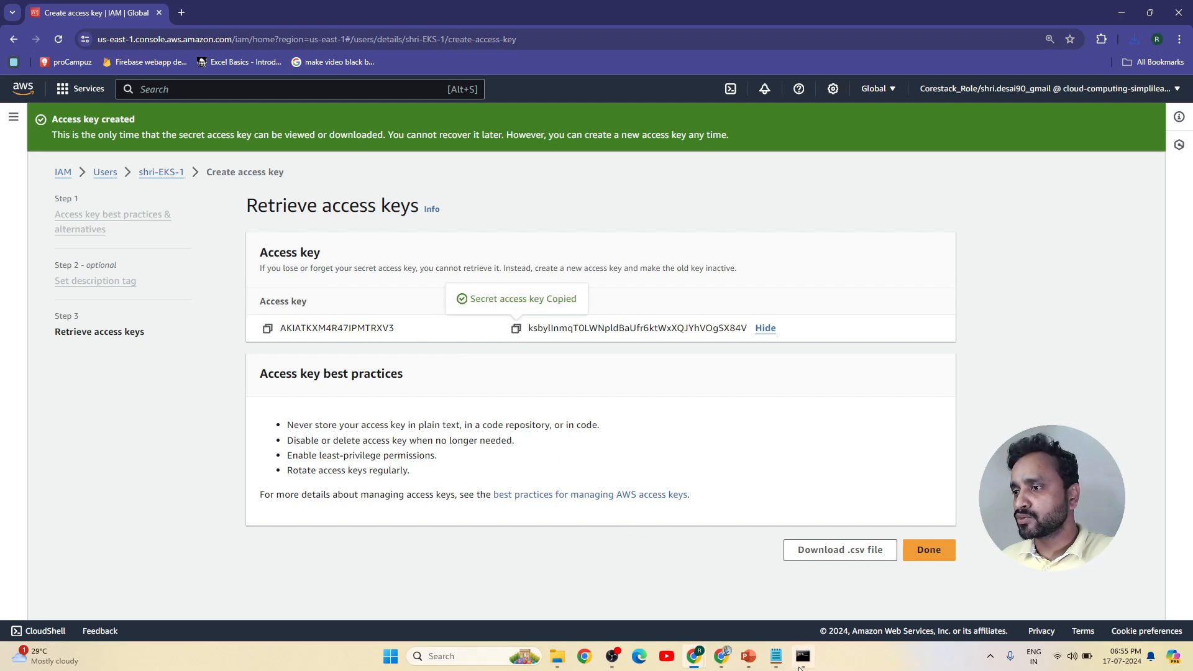
pyautogui.moveTo(746, 667)
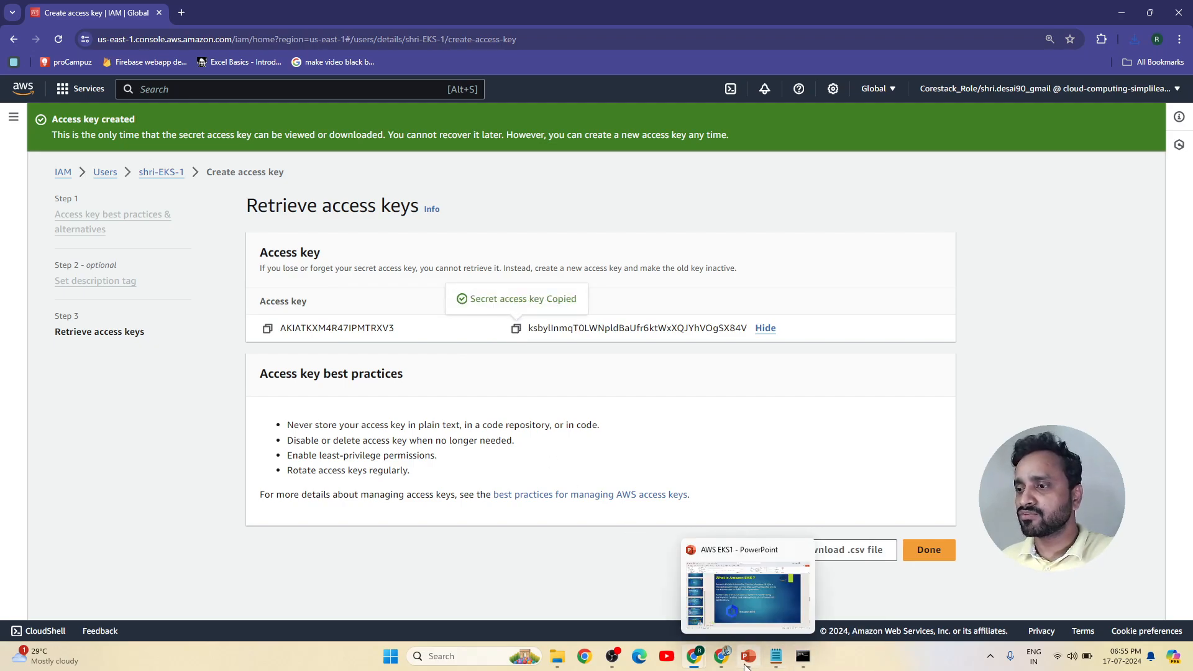
pyautogui.click(774, 596)
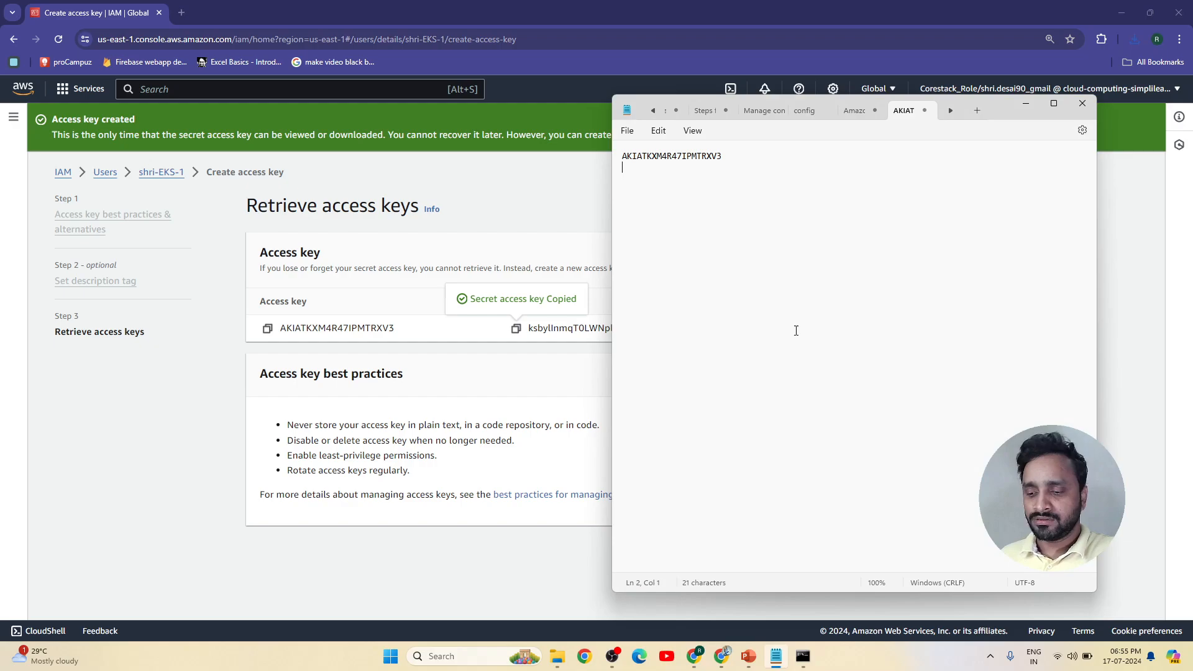
pyautogui.hotkey('ctrl', 'v')
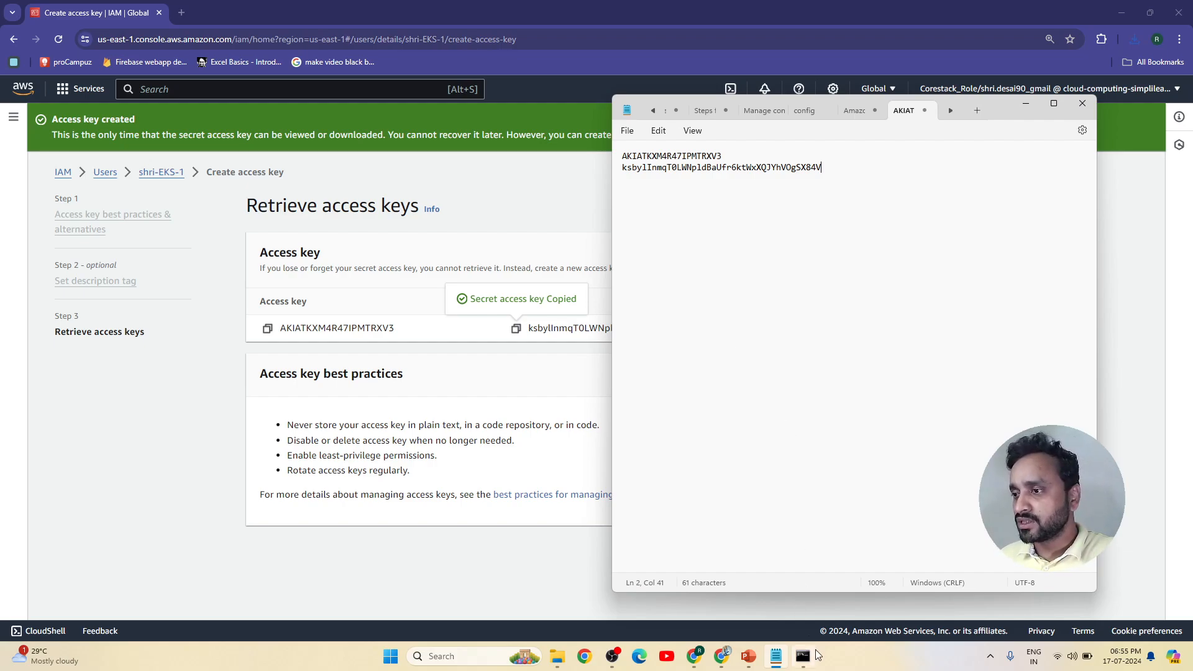
pyautogui.click(216, 365)
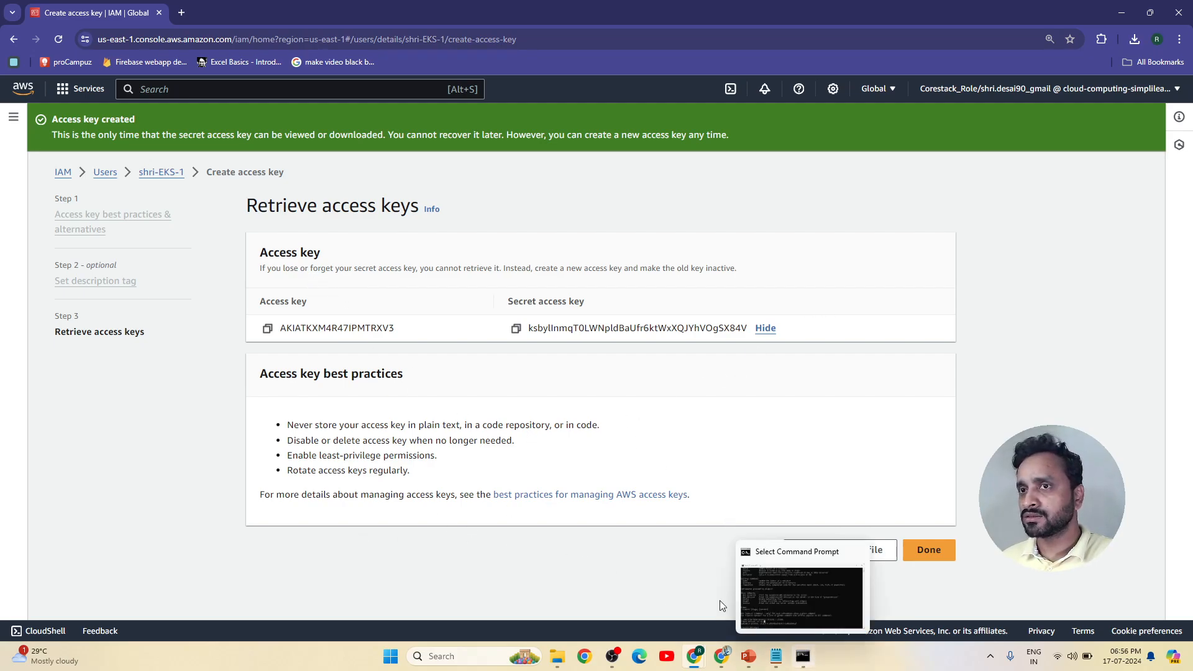
# - Switch to Command Prompt, make its window taller, and run "aws configure"
pyautogui.hotkey('alt', 'Tab')
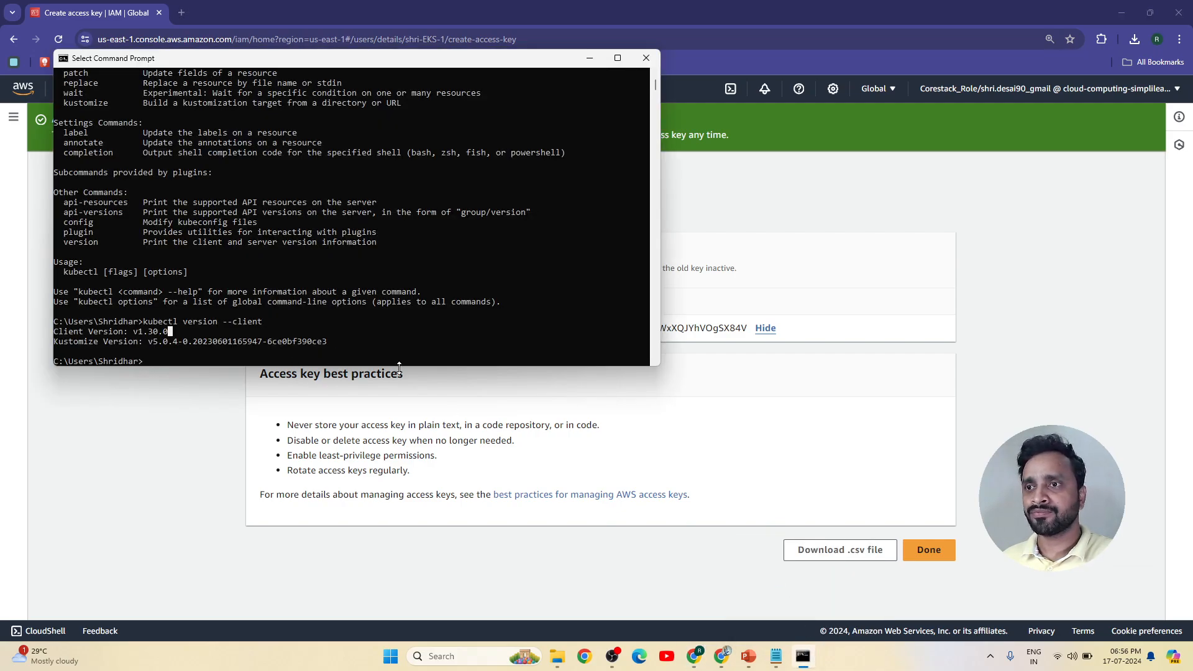
pyautogui.moveTo(401, 366); pyautogui.dragTo(410, 547)
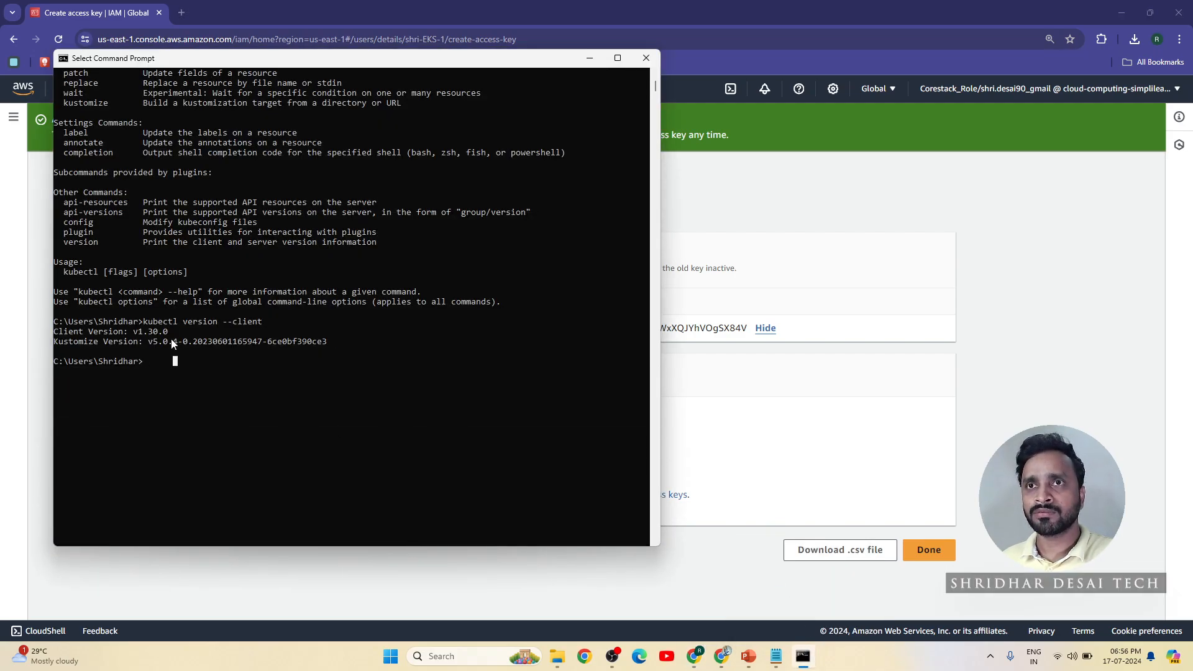
pyautogui.press('Escape')
pyautogui.write('aw')
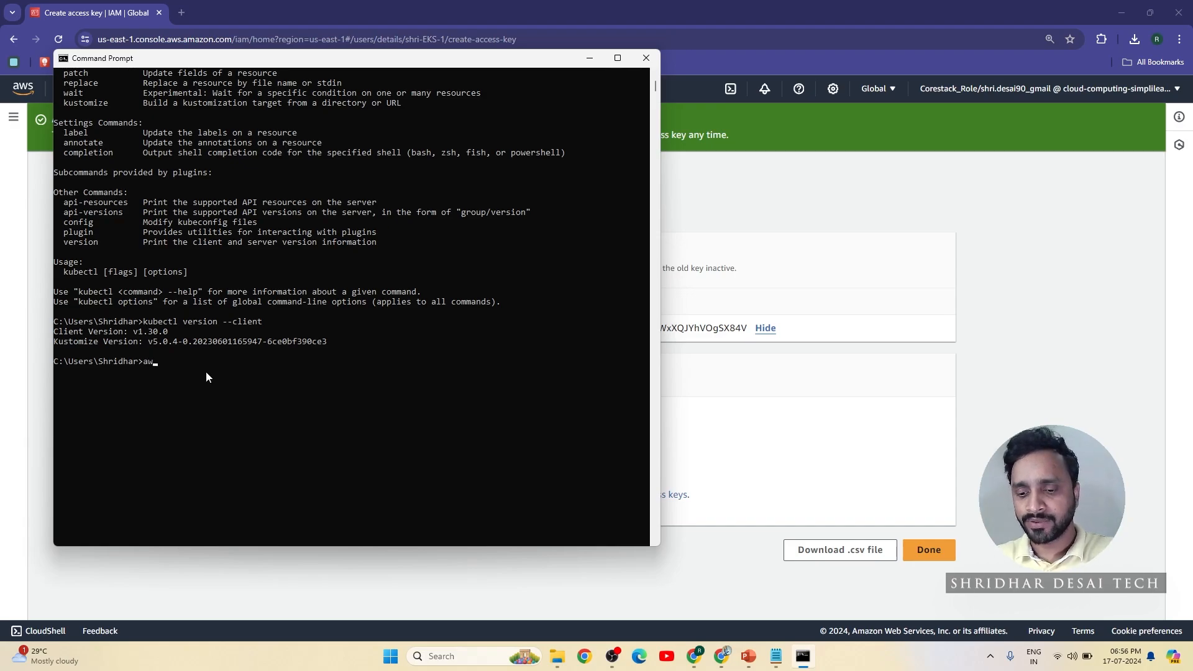
pyautogui.write('s conf')
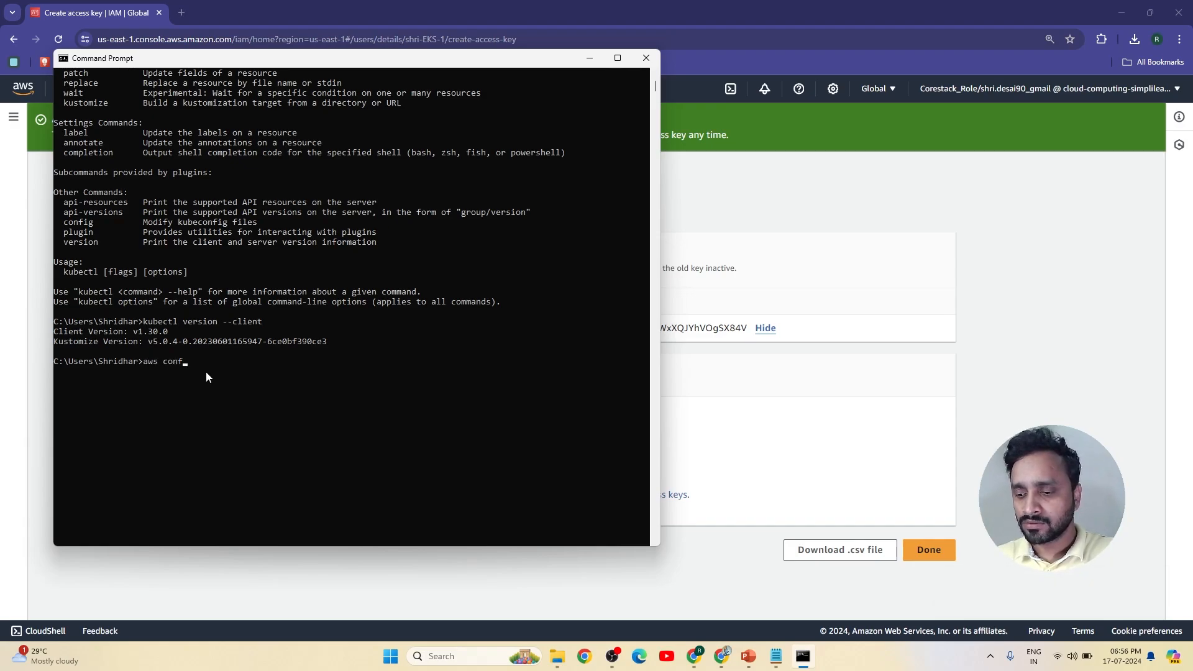
pyautogui.write('igure')
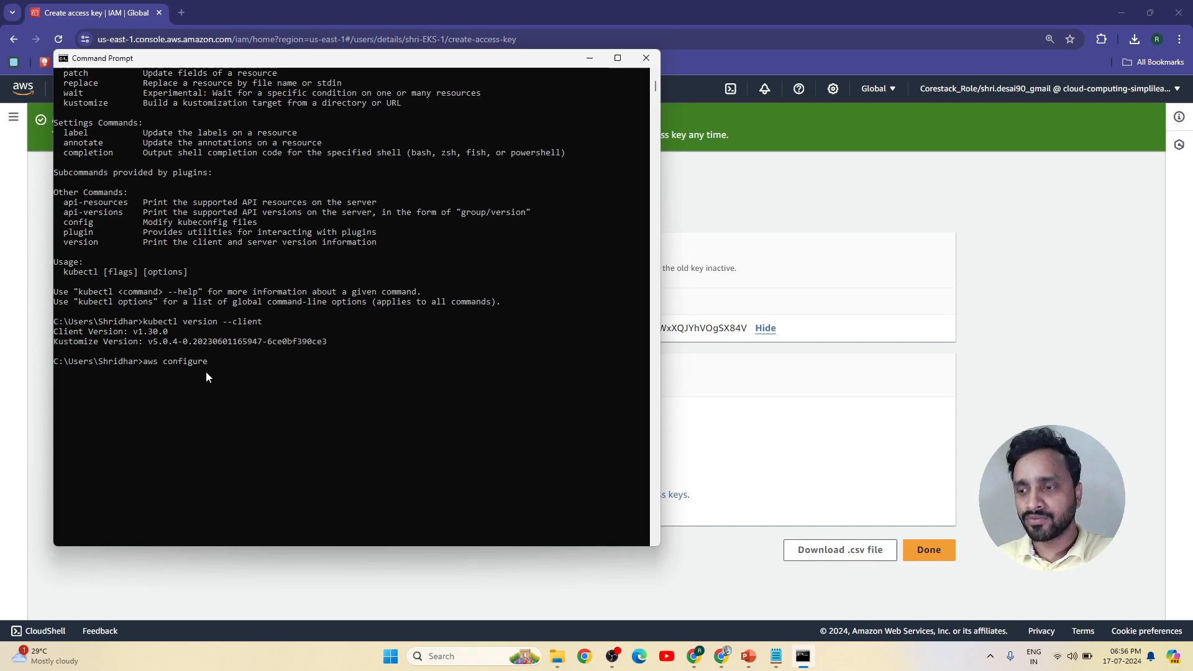
pyautogui.press('Return')
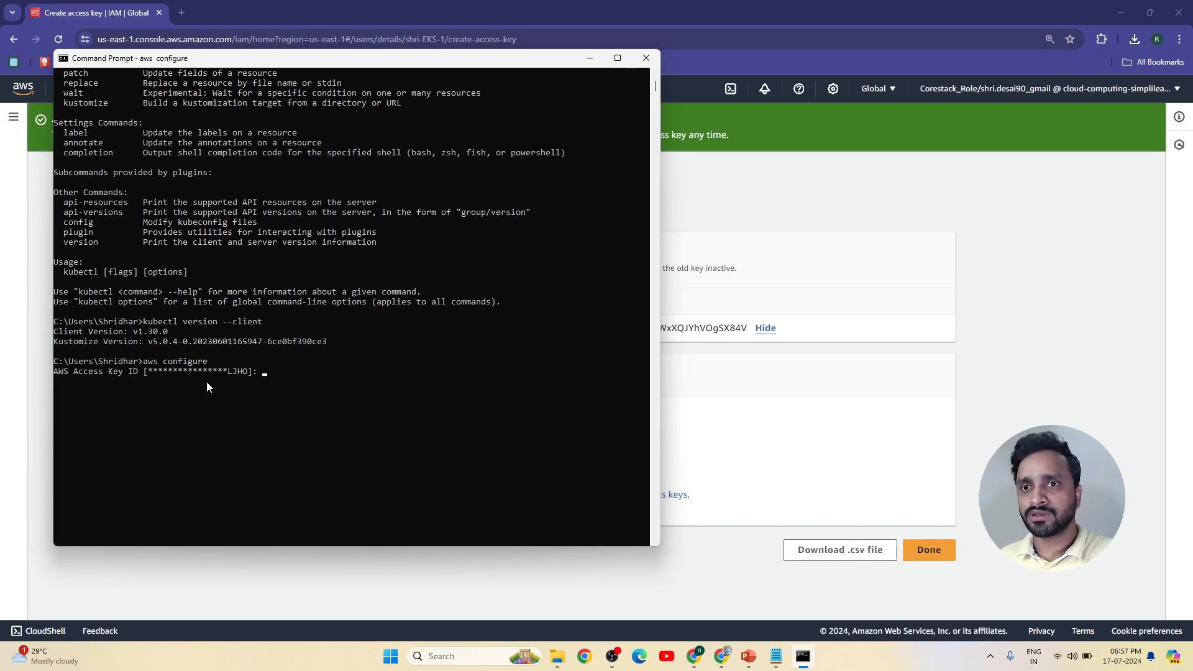
# - Copy the access key ID from Notepad and enter it at the AWS Access Key ID prompt in Command Prompt
pyautogui.click(776, 656)
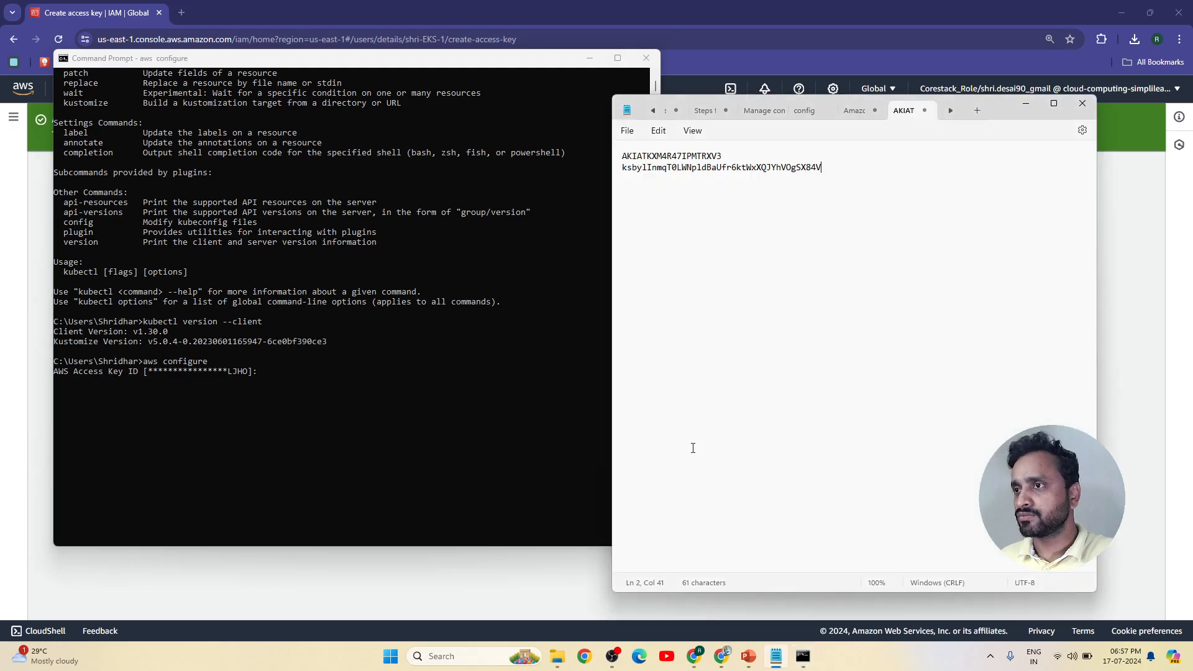
pyautogui.tripleClick(673, 154)
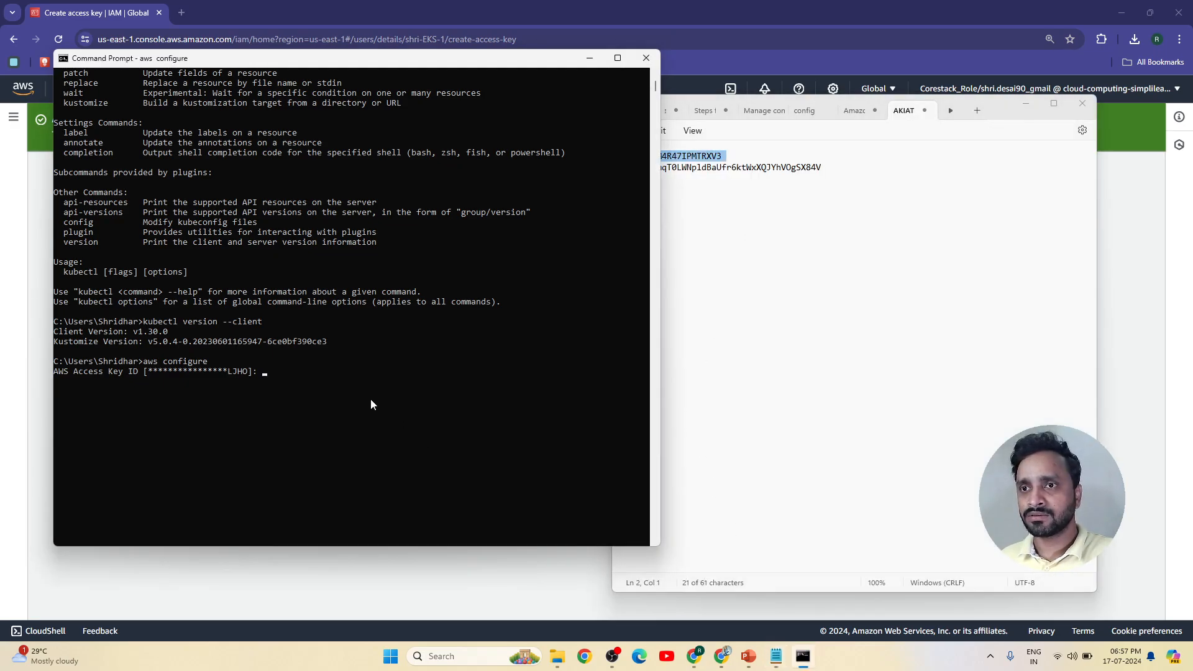
pyautogui.hotkey('ctrl', 'v')
pyautogui.press('Return')
# - Copy the secret access key from Notepad and enter it at the AWS Secret Access Key prompt in Command Prompt
pyautogui.click(772, 266)
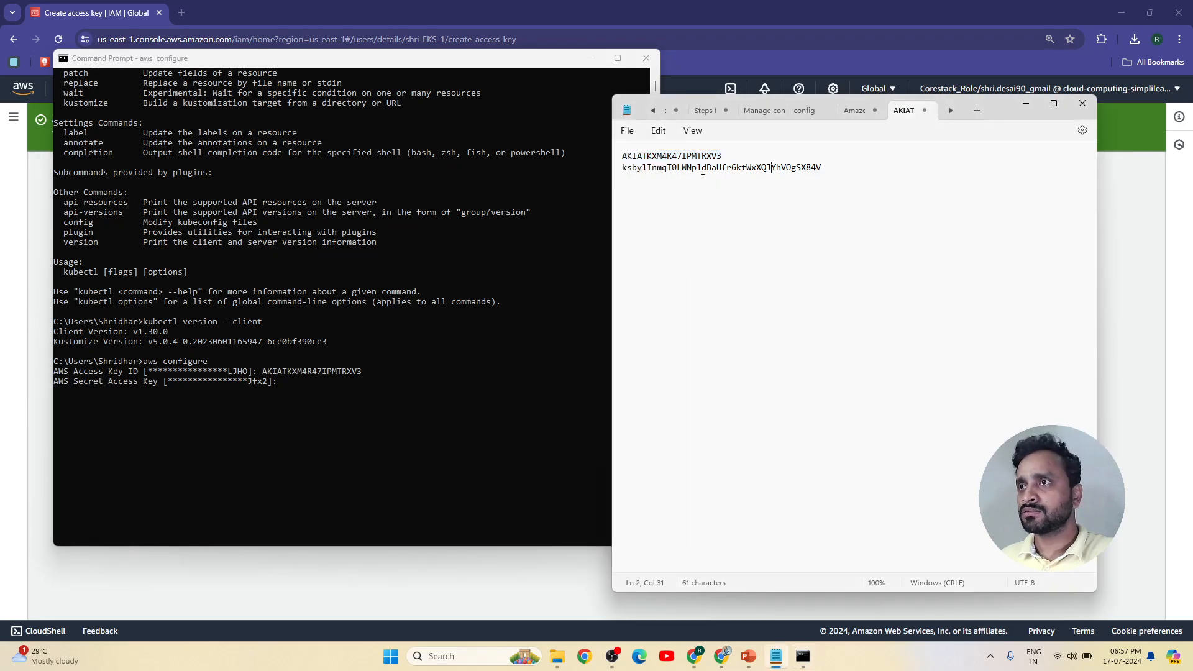
pyautogui.doubleClick(702, 167)
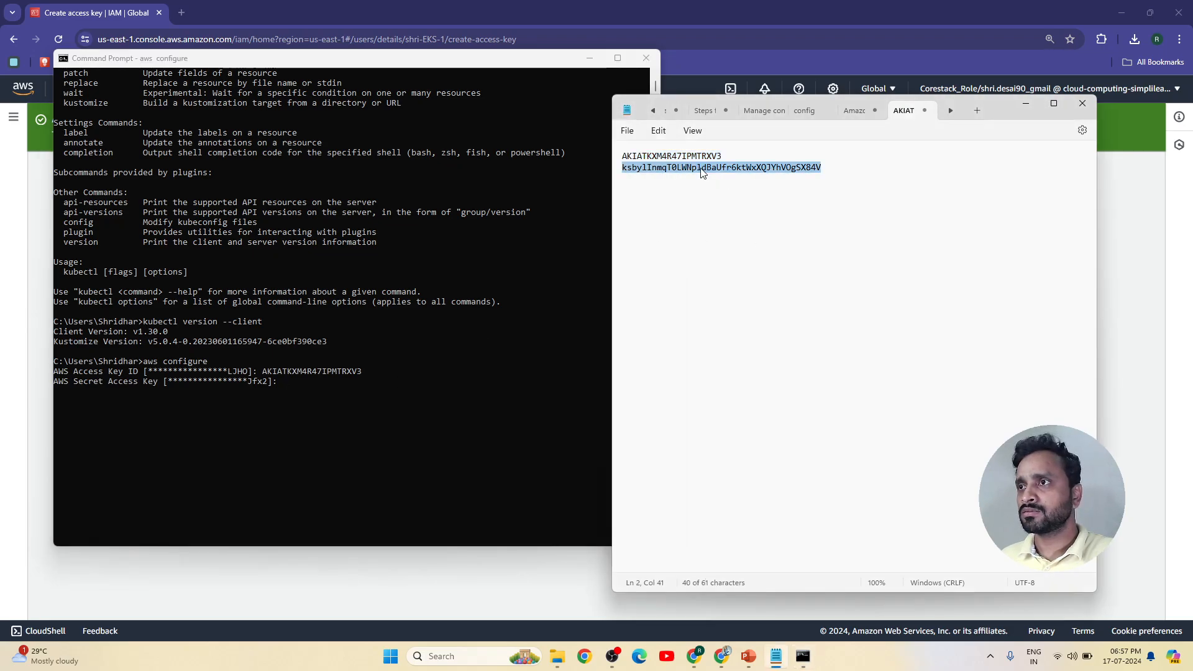
pyautogui.click(340, 399)
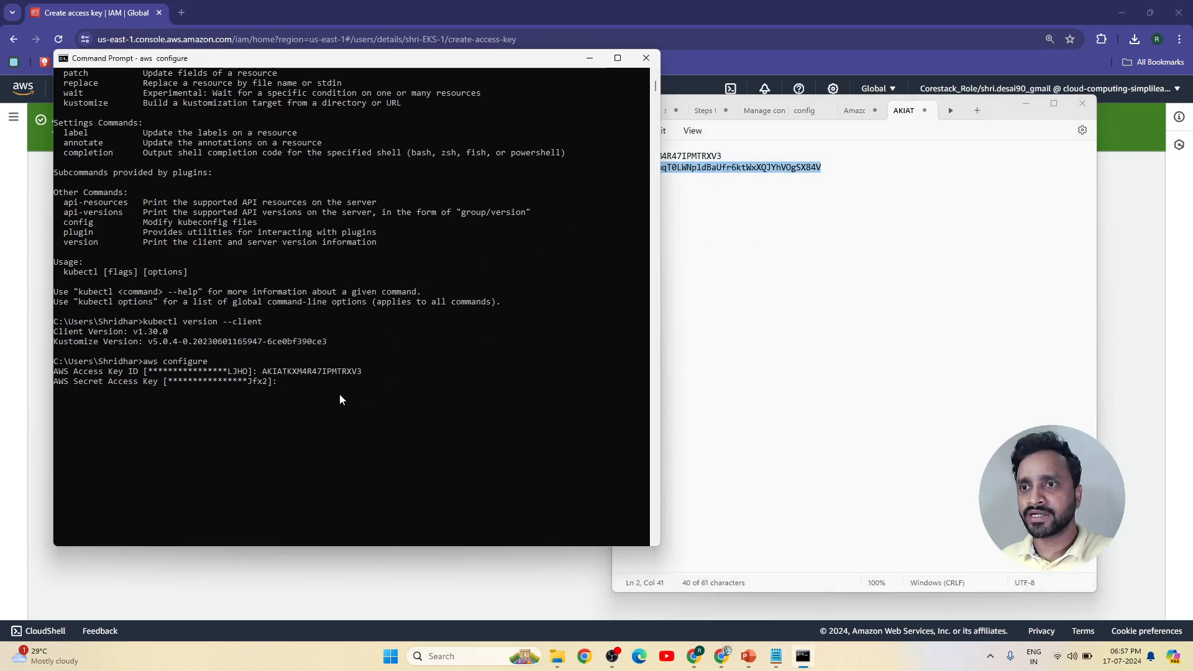
pyautogui.click(310, 390)
pyautogui.rightClick(295, 384)
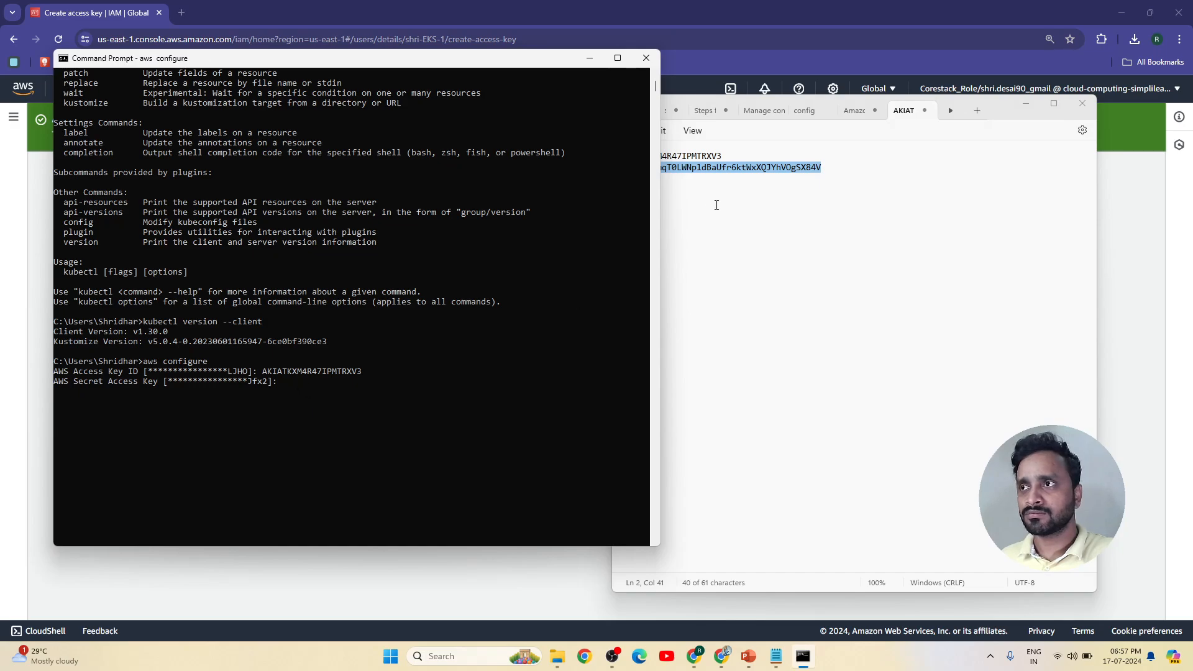
pyautogui.rightClick(742, 170)
pyautogui.click(784, 236)
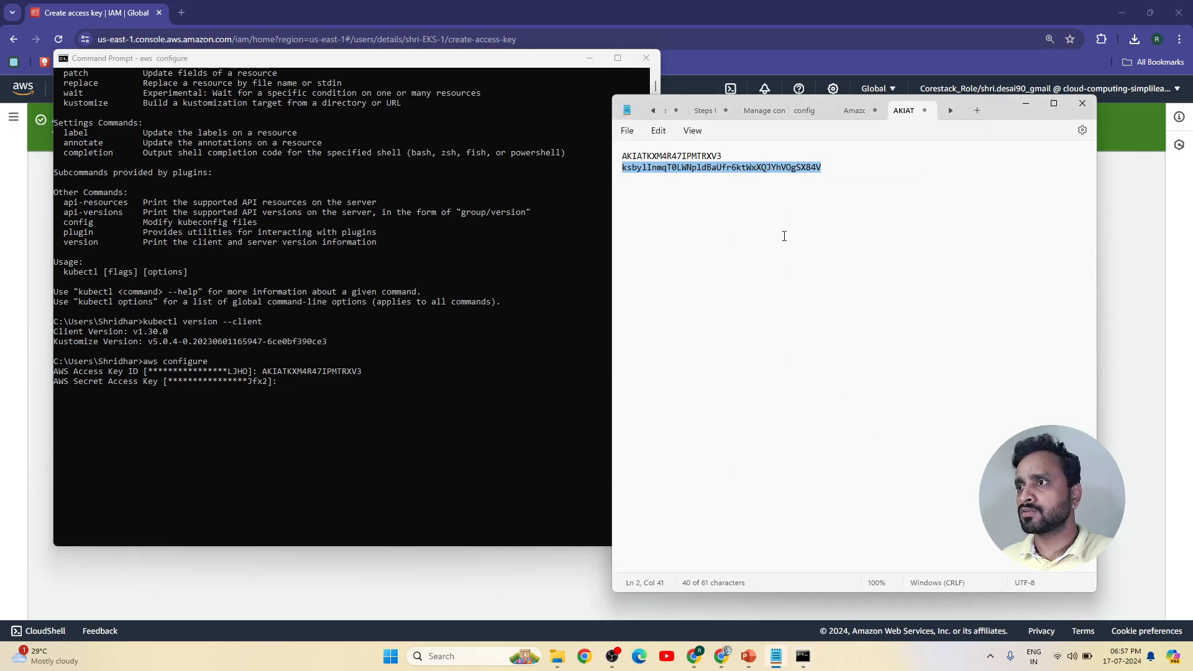
pyautogui.click(285, 380)
pyautogui.rightClick(285, 381)
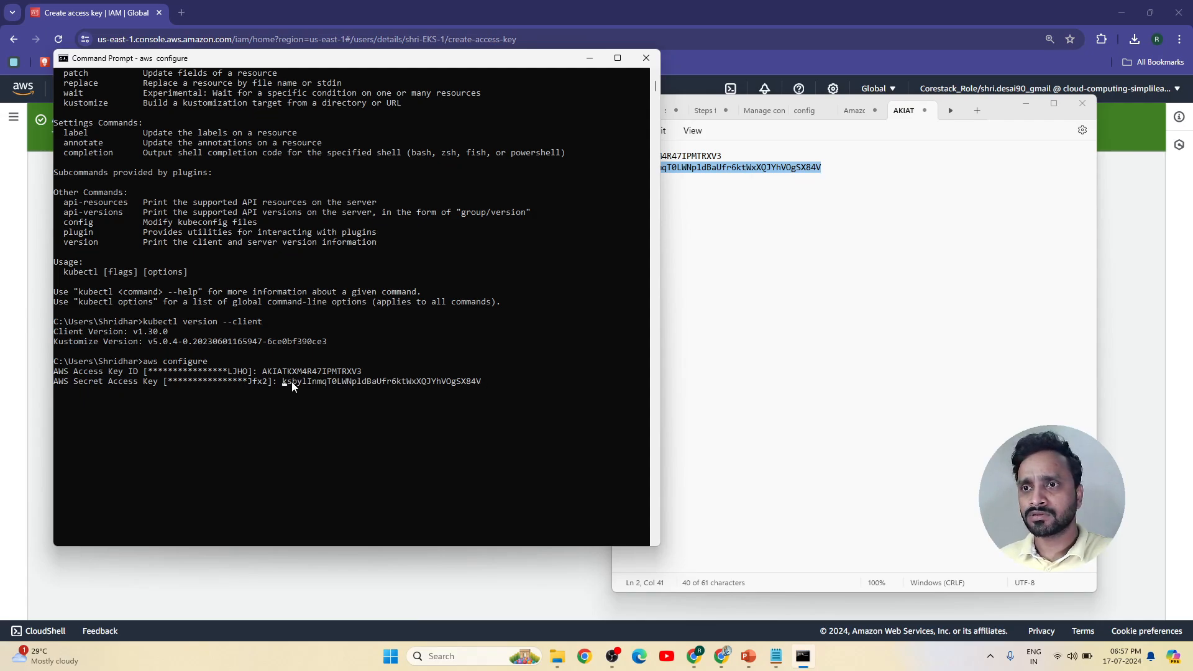
pyautogui.press('Return')
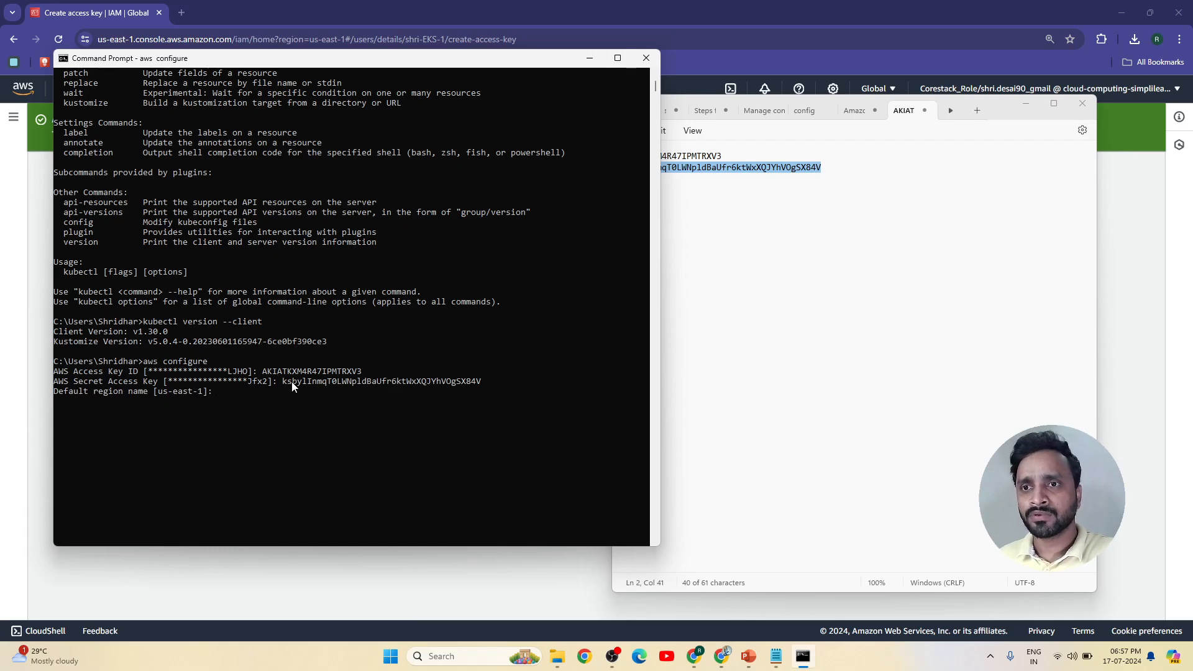
# - Finish the AWS CLI configuration by accepting the default region us-east-1 and the default output format json
pyautogui.press('Return')
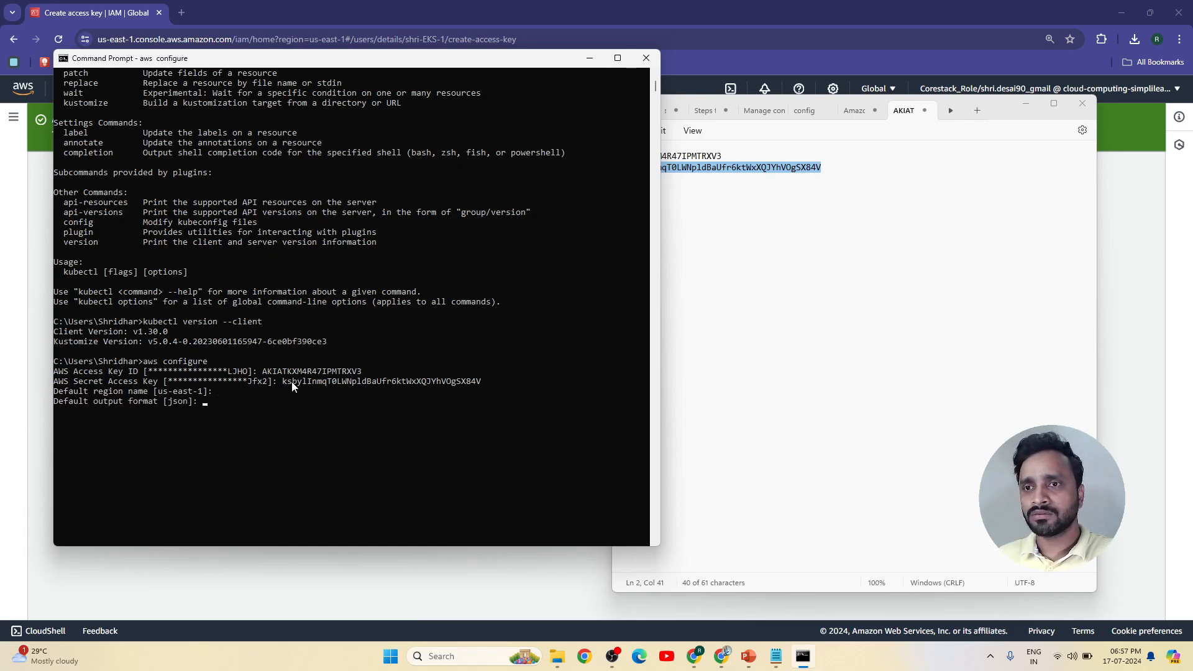
pyautogui.press('Return')
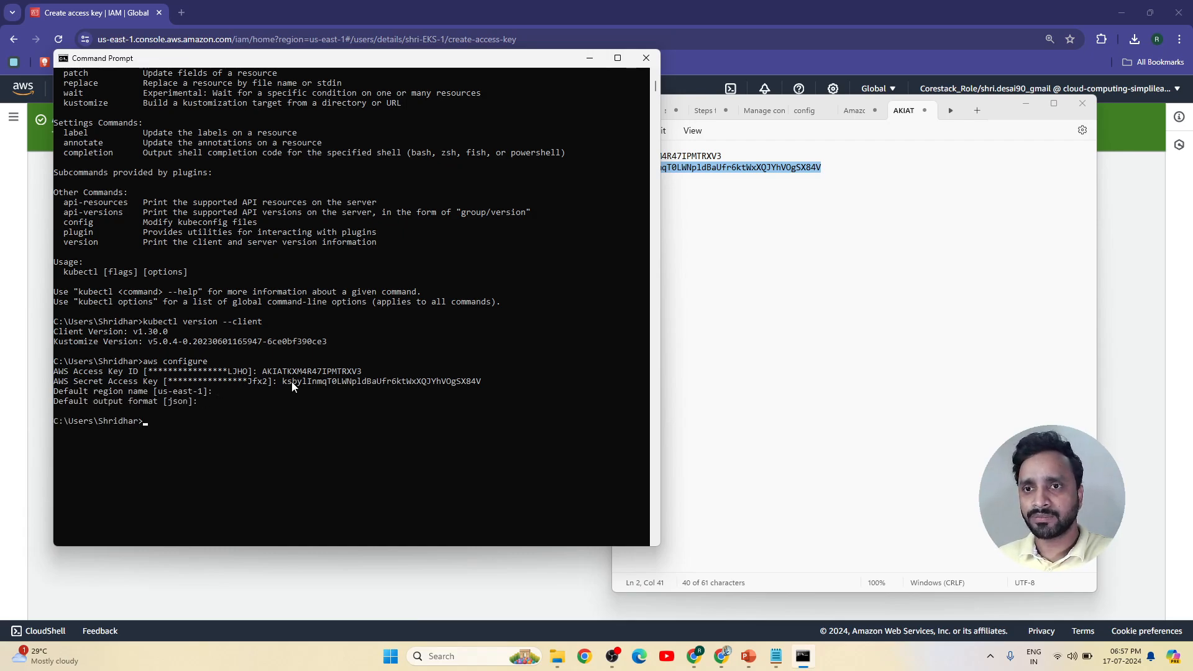
pyautogui.press('Return')
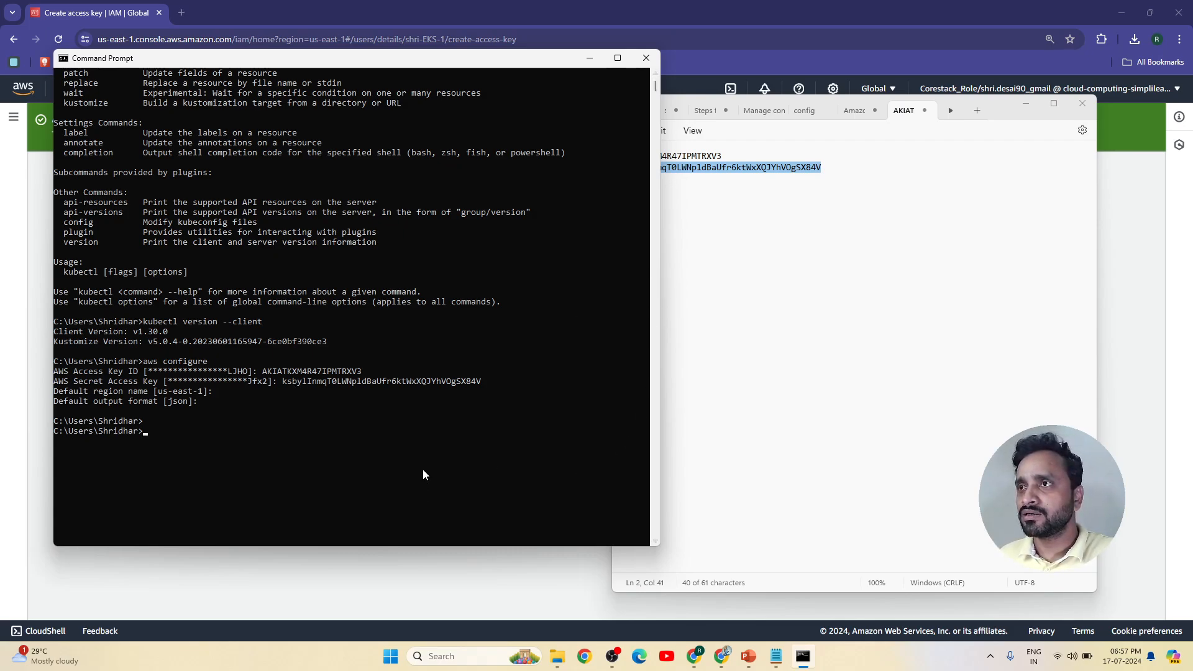
pyautogui.scroll(-7, 428, 442)
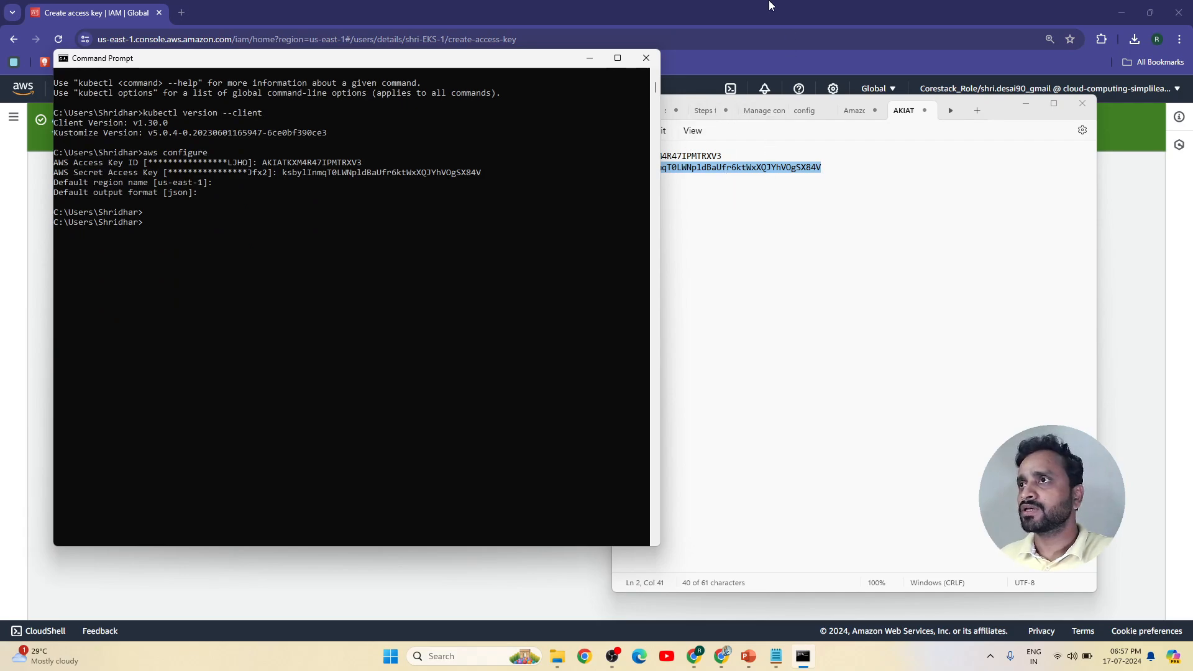
# - Switch to the AWS console in the browser, search for "vpc", and open the VPC service's list of VPCs
pyautogui.hotkey('alt', 'Tab')
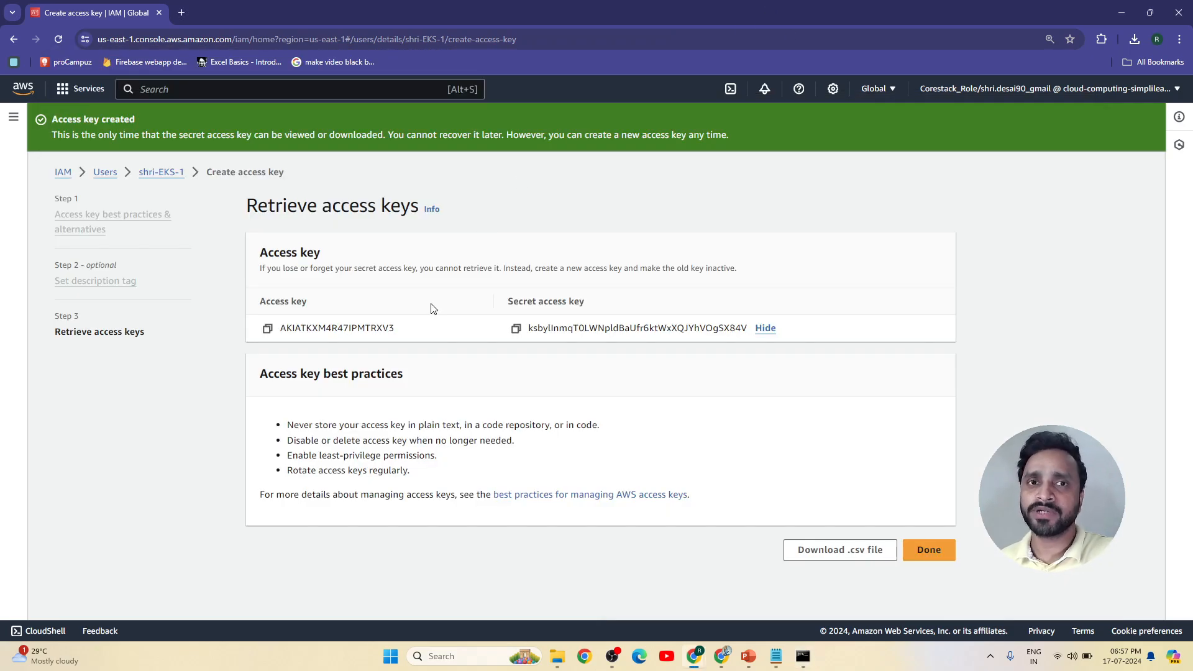
pyautogui.click(165, 89)
pyautogui.write('vpc')
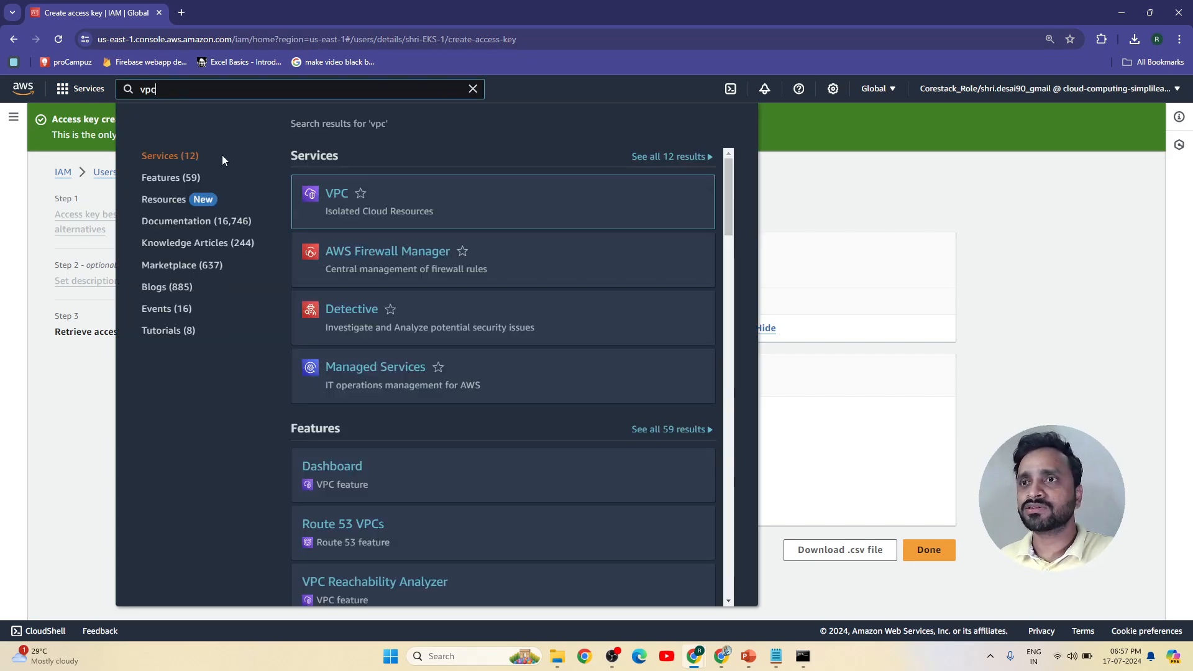
pyautogui.click(340, 197)
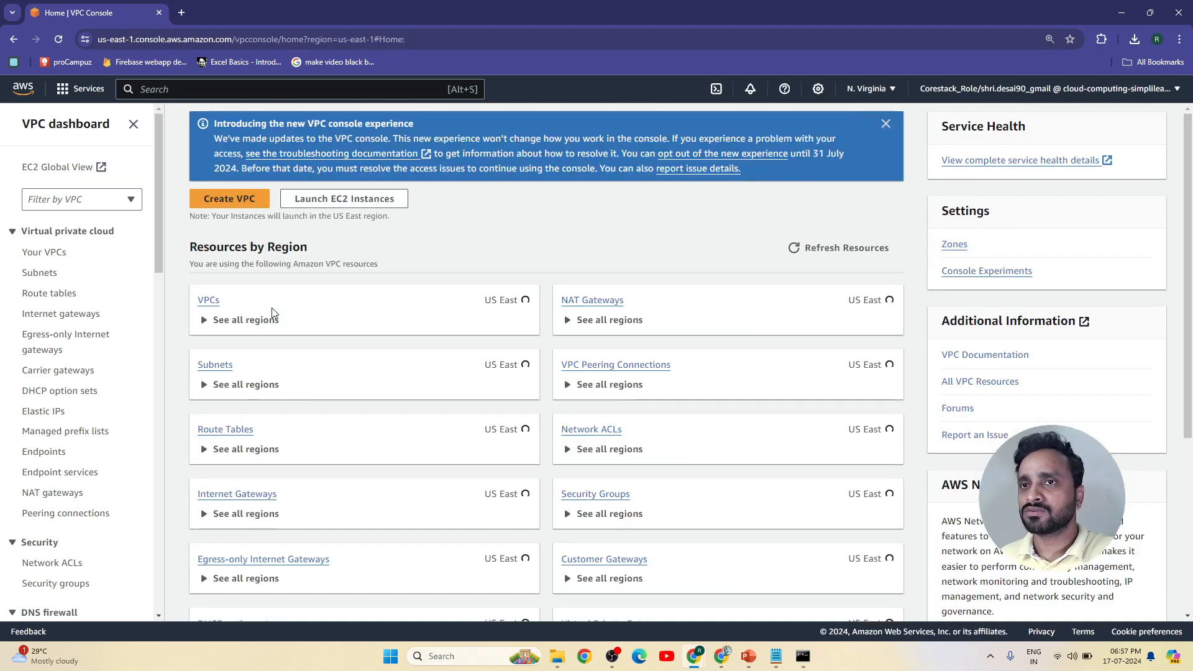
pyautogui.click(209, 301)
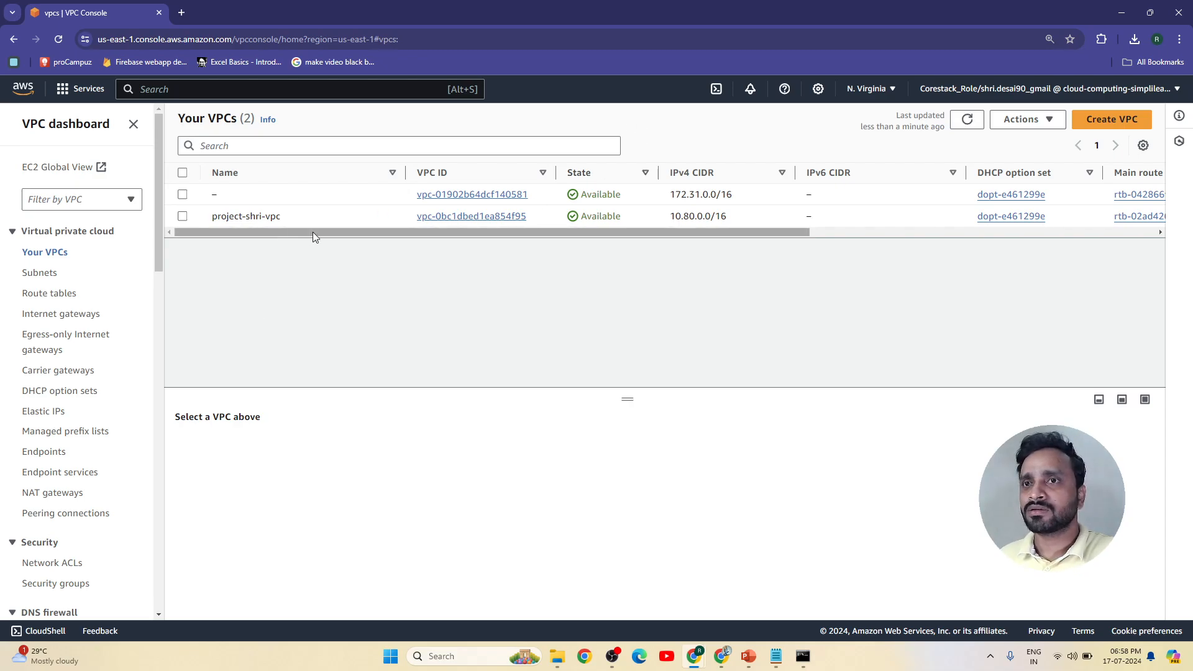
# - Start creating a VPC with the "VPC and more" option and set its auto-generated name tag to EKS-SS-PRO1
pyautogui.click(1085, 121)
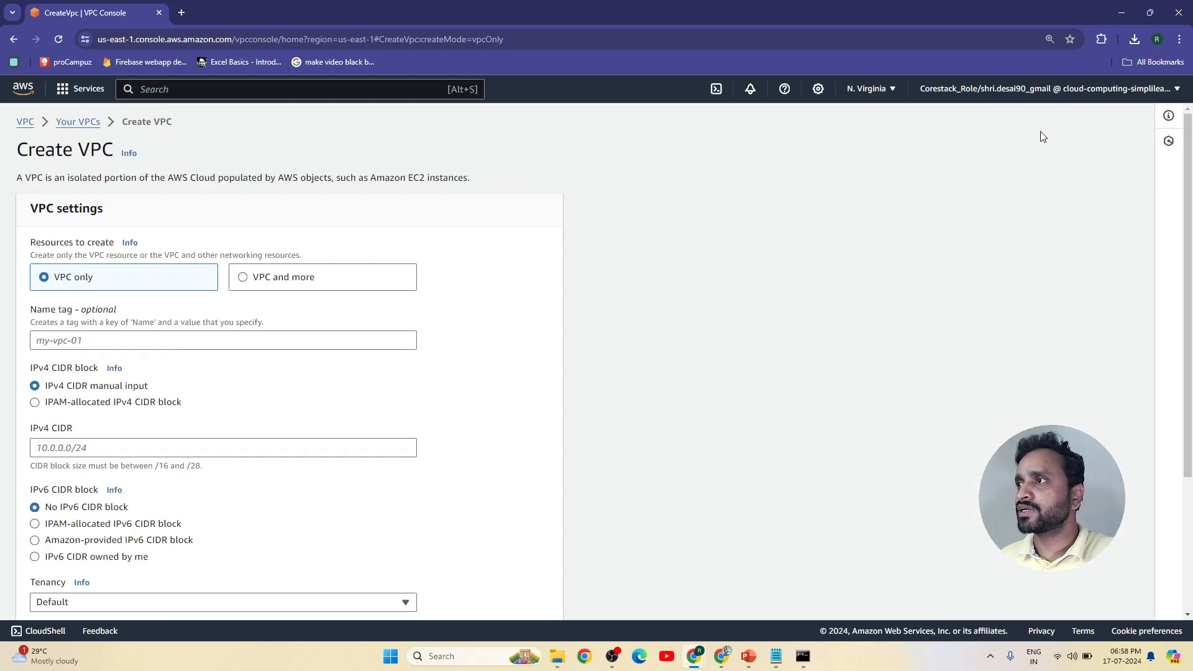
pyautogui.click(276, 281)
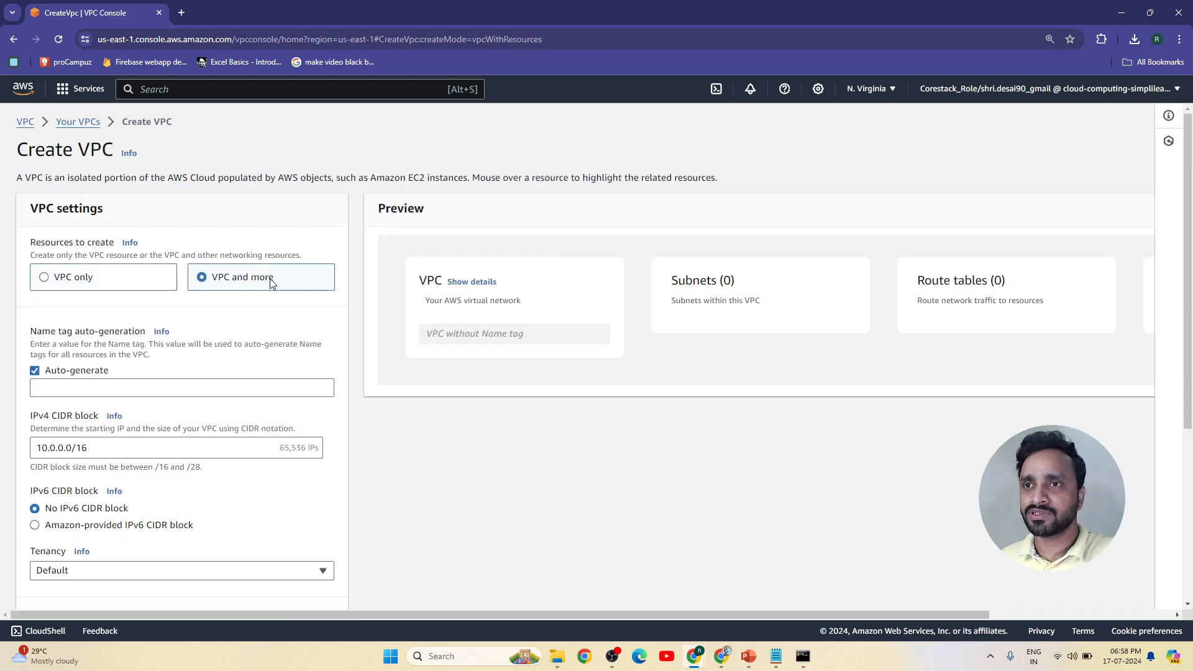
pyautogui.click(117, 386)
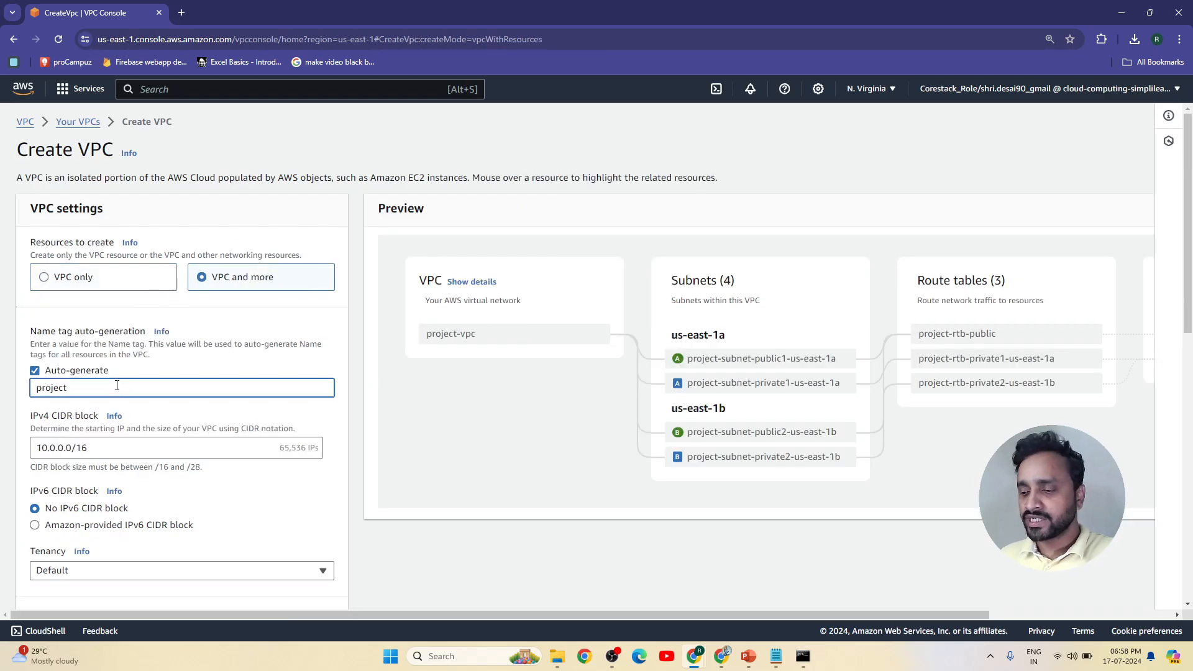
pyautogui.press('BackSpace')
pyautogui.press('BackSpace')
pyautogui.press('BackSpace')
pyautogui.press('BackSpace')
pyautogui.press('BackSpace')
pyautogui.press('BackSpace')
pyautogui.press('BackSpace')
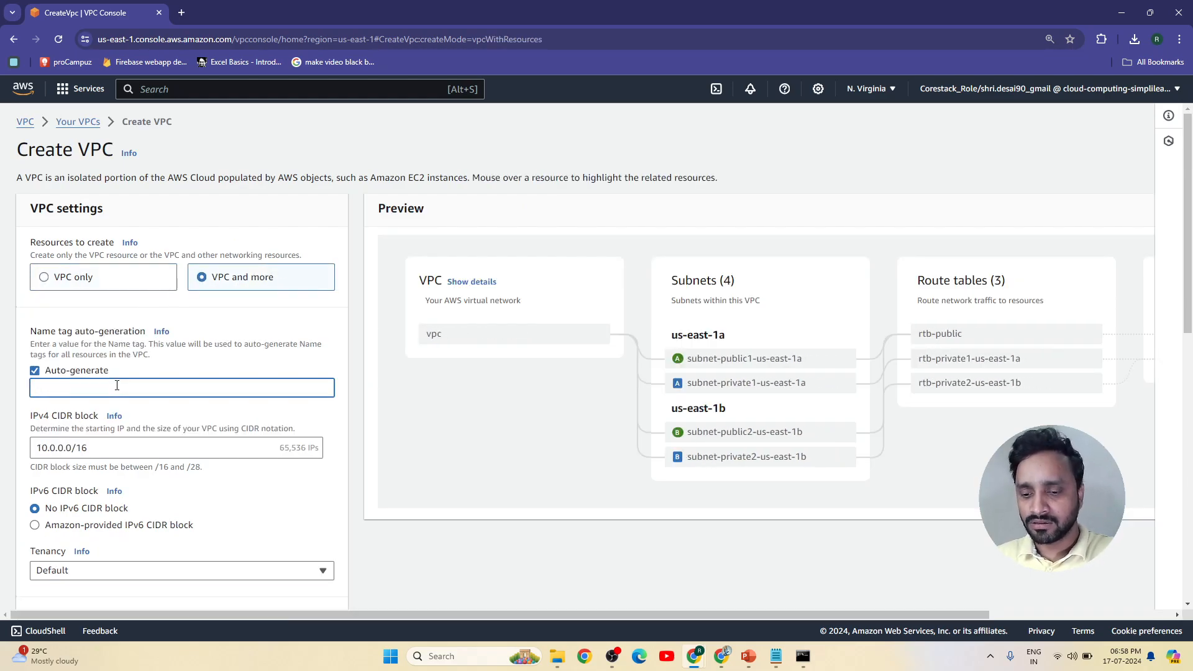
pyautogui.write('EKS-')
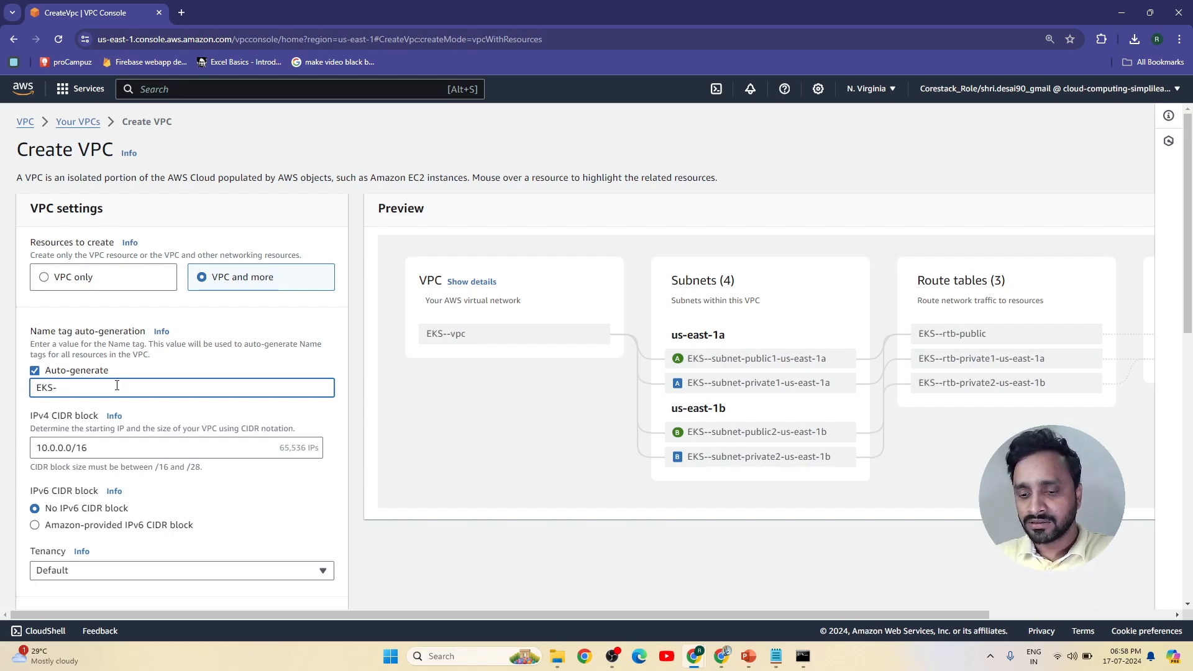
pyautogui.write('SS')
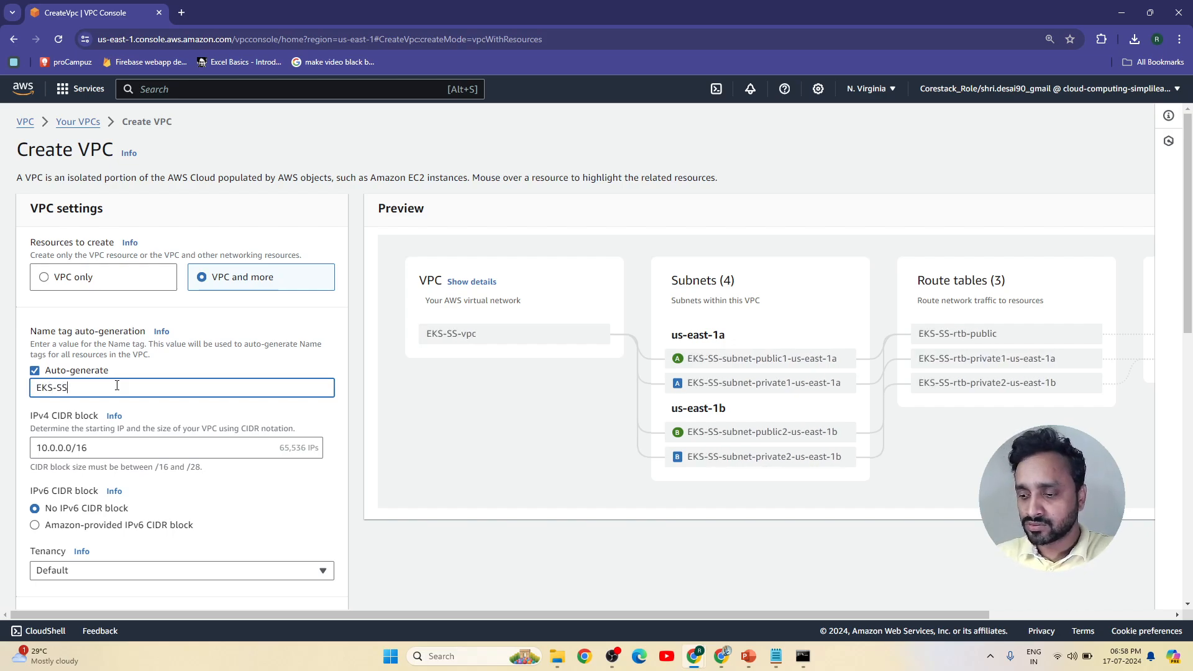
pyautogui.write('-')
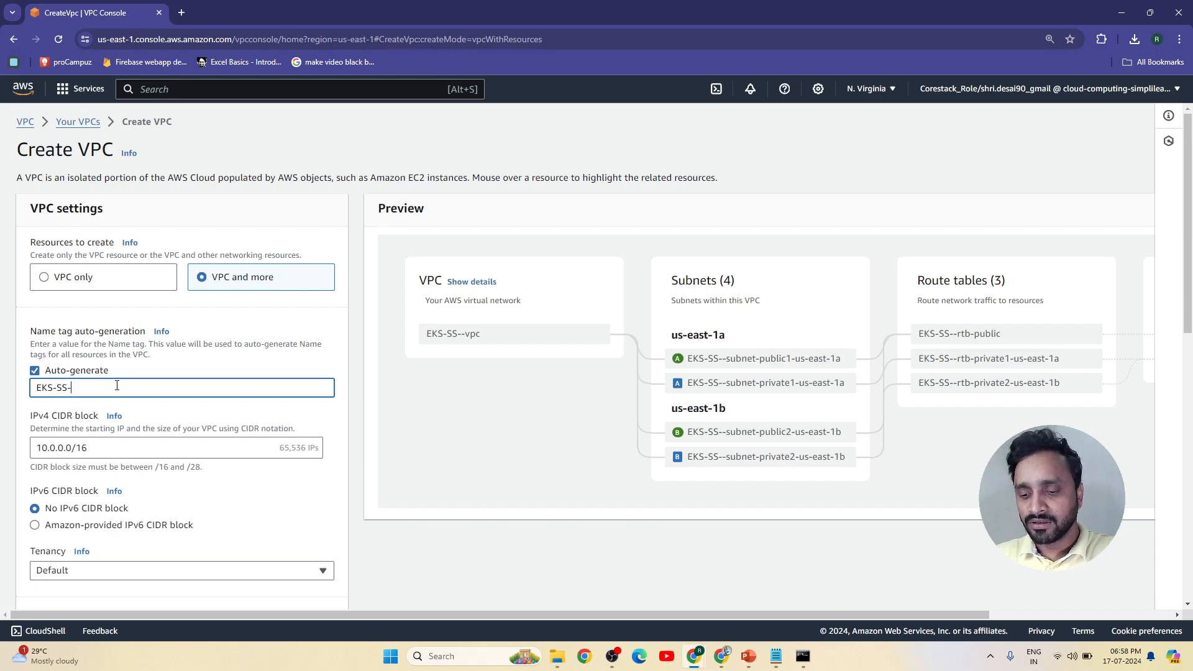
pyautogui.write('E')
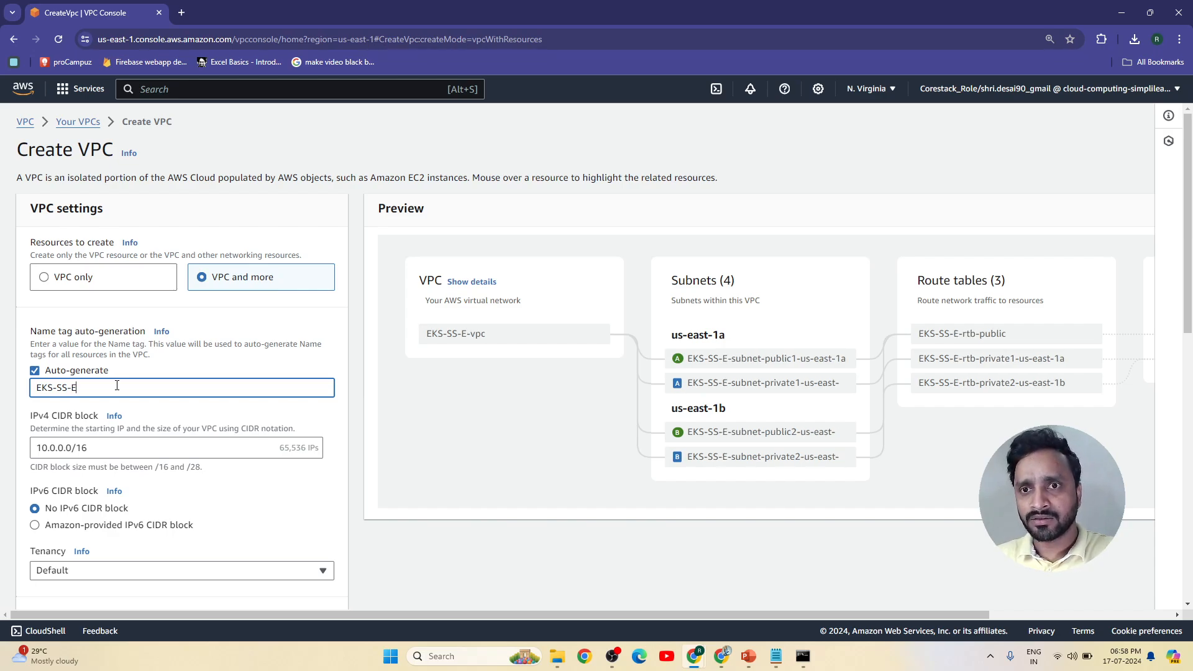
pyautogui.press('BackSpace')
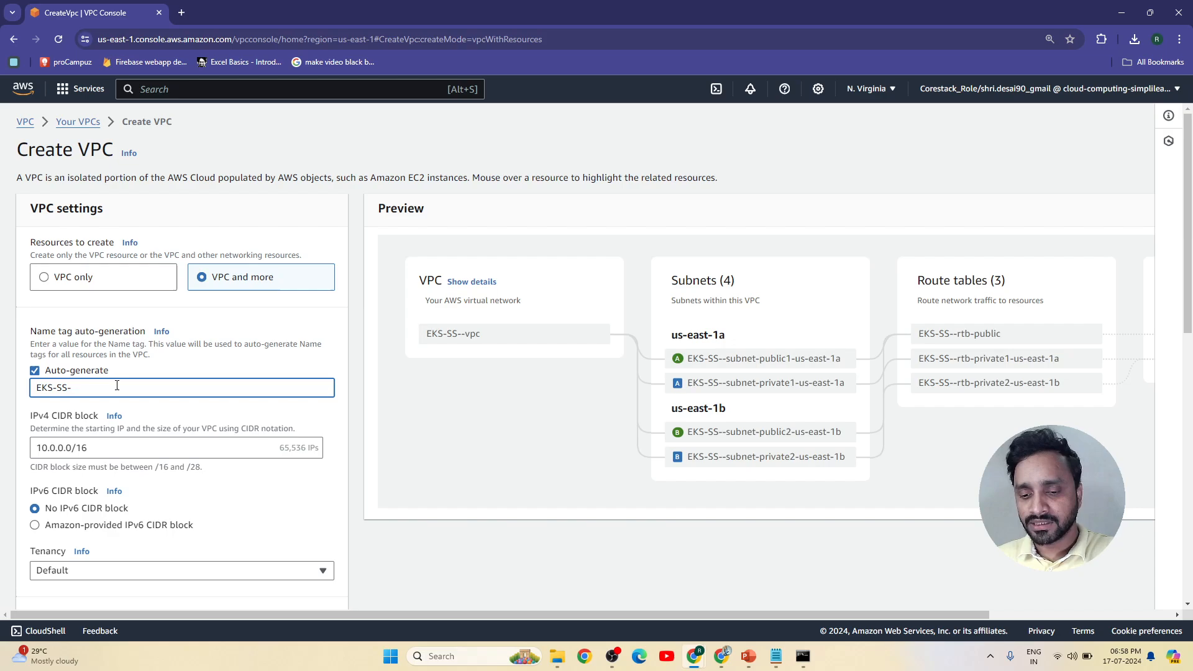
pyautogui.write('PRO')
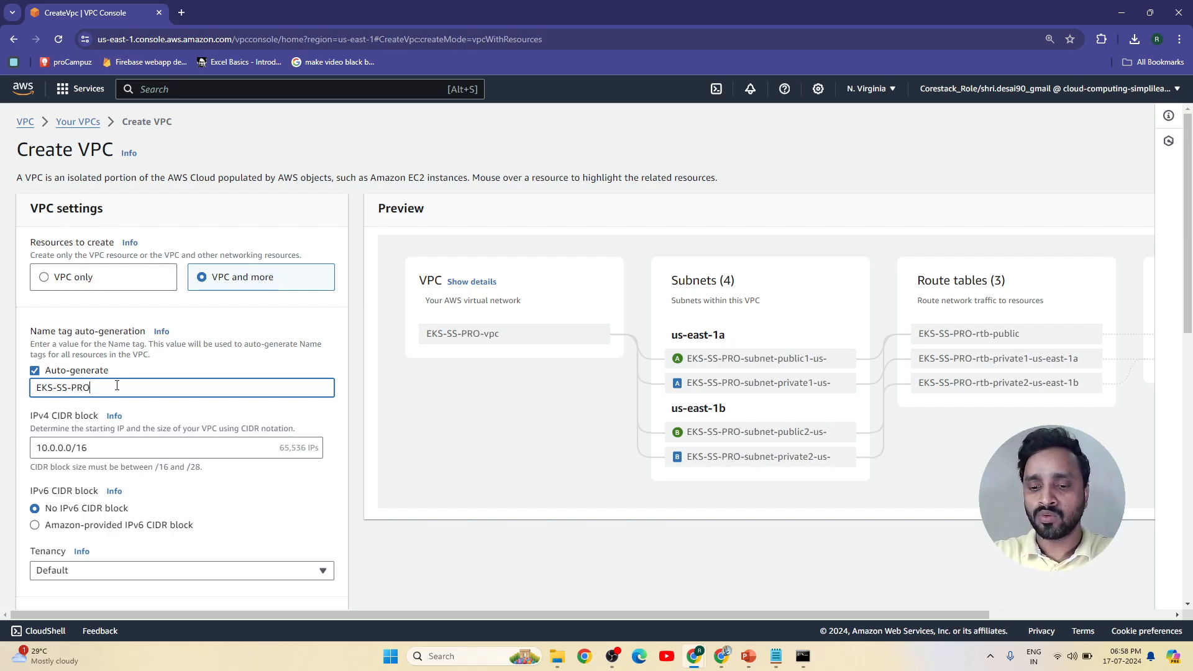
pyautogui.write('1')
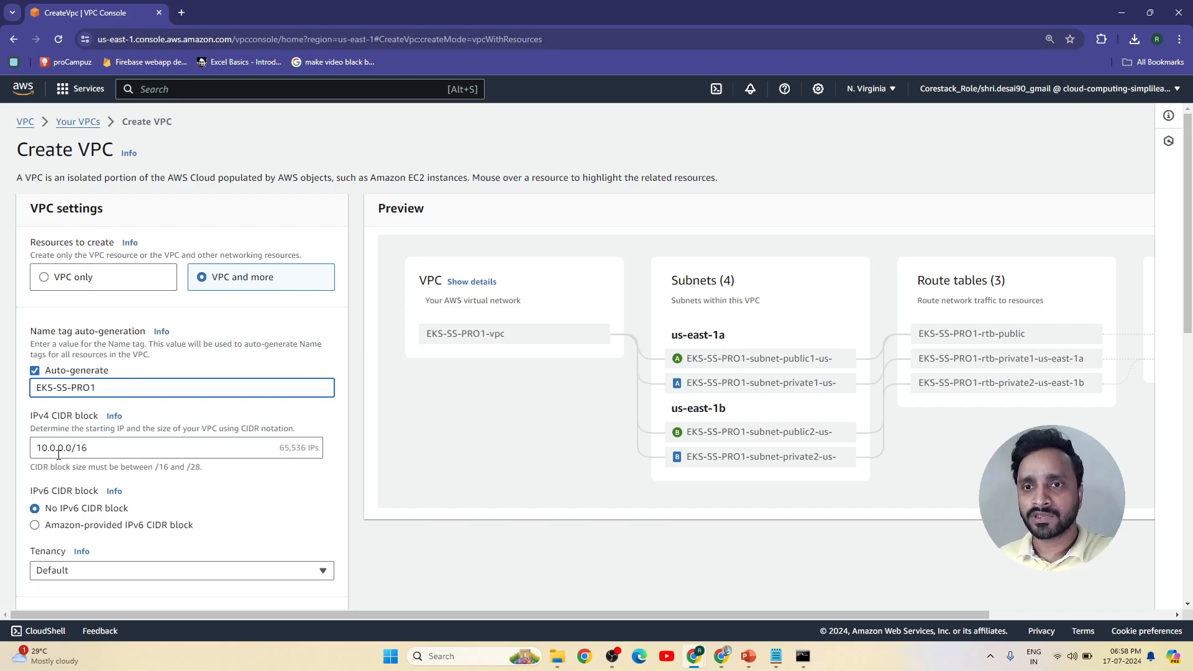
# - Set the new VPC's IPv4 CIDR block to 10.80.0.0/16
pyautogui.click(57, 455)
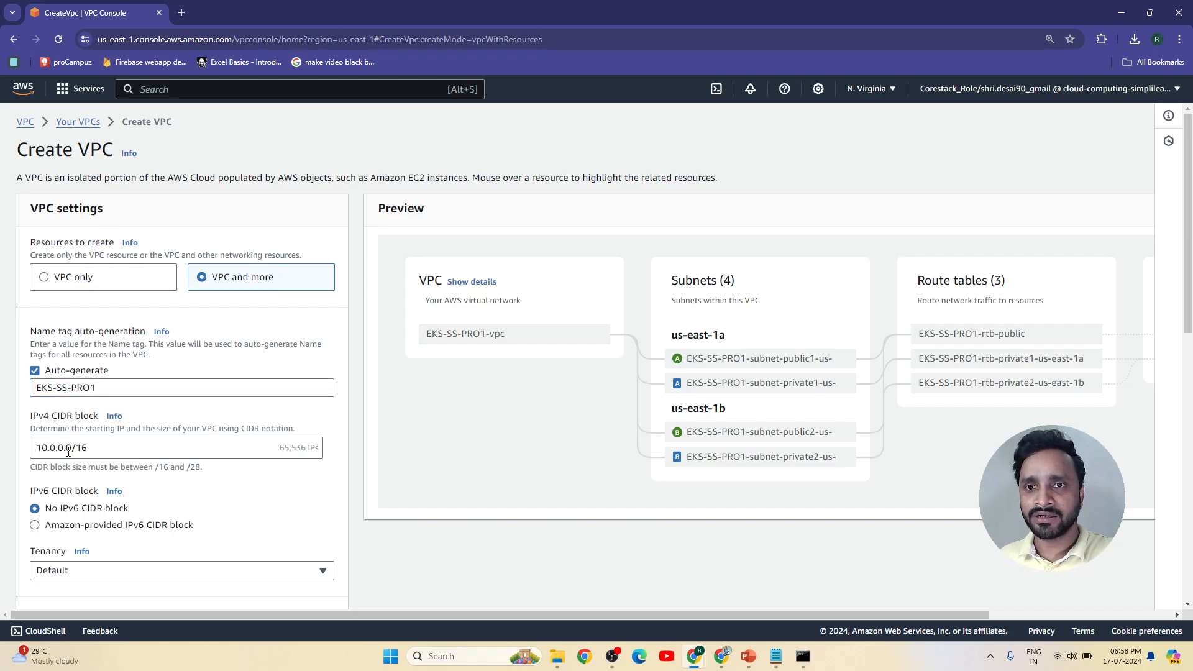
pyautogui.click(56, 448)
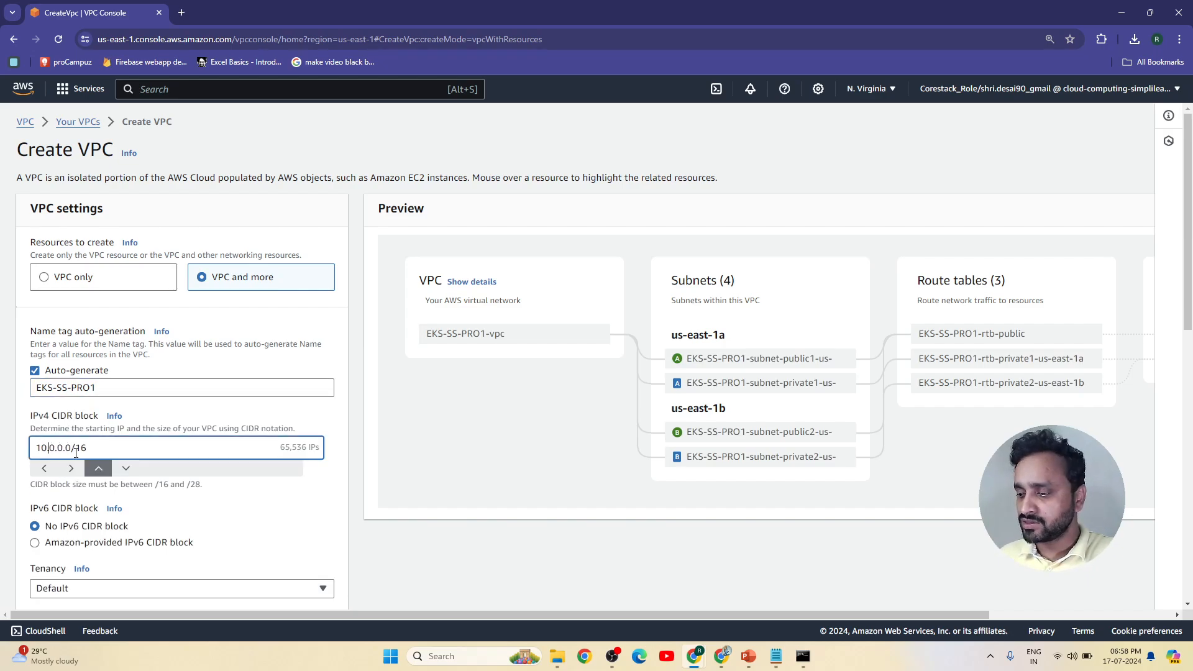
pyautogui.write('8')
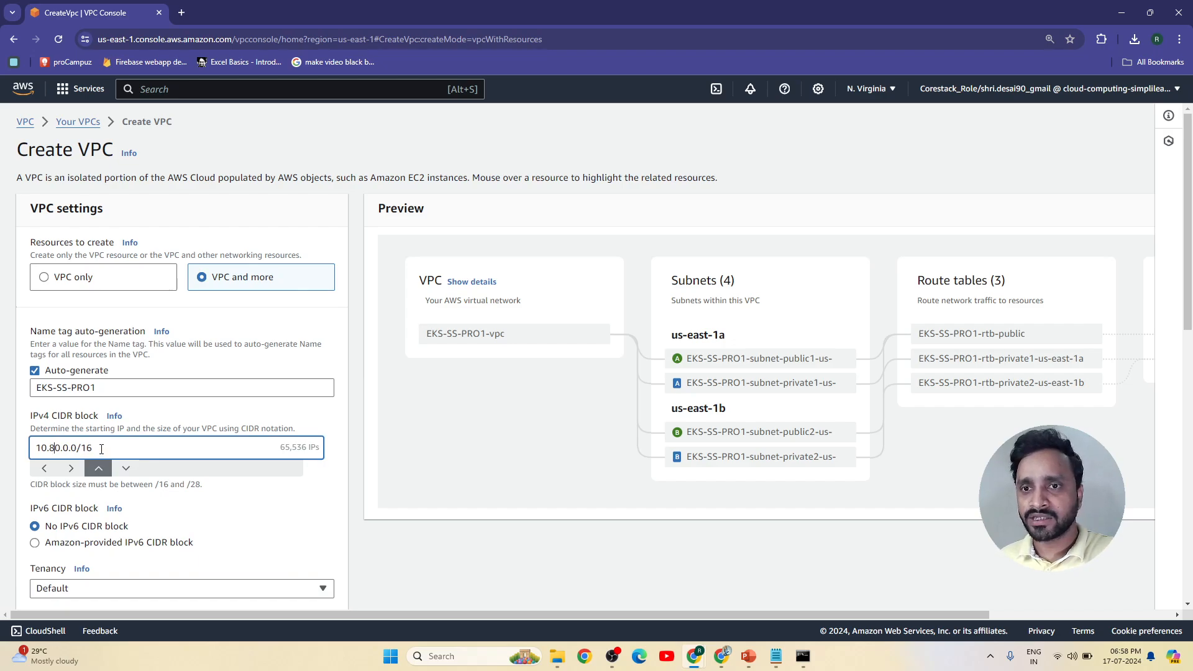
pyautogui.click(346, 508)
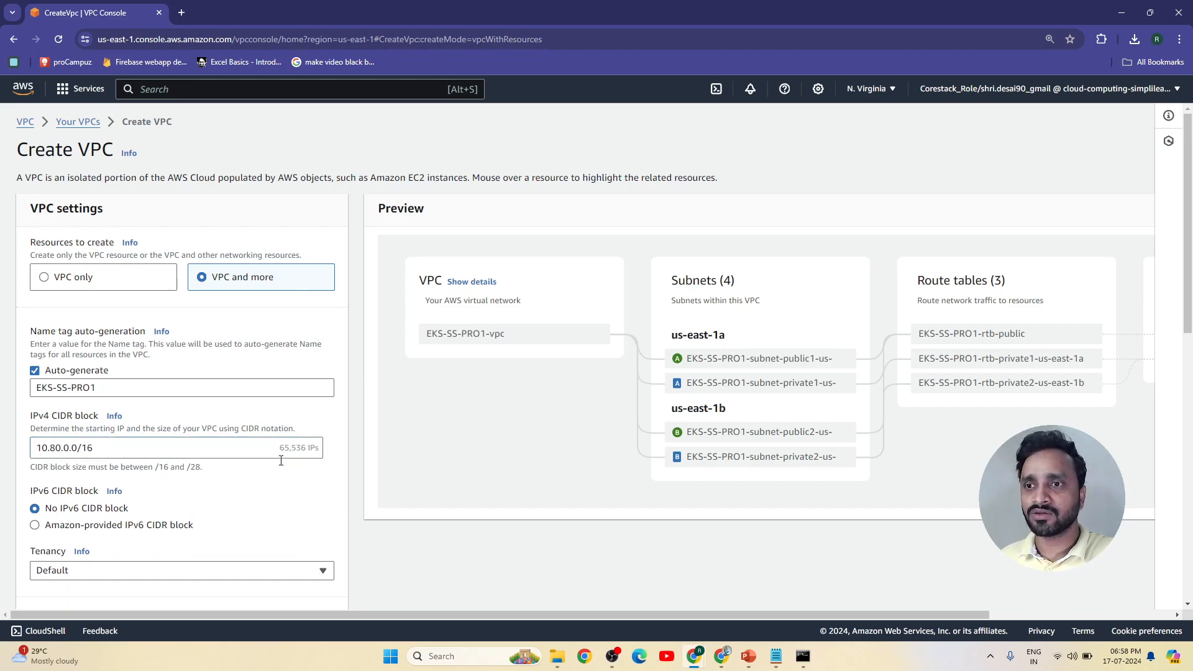
# - Set the number of private subnets to 0 and VPC endpoints to None, and create the VPC
pyautogui.scroll(-2, 314, 479)
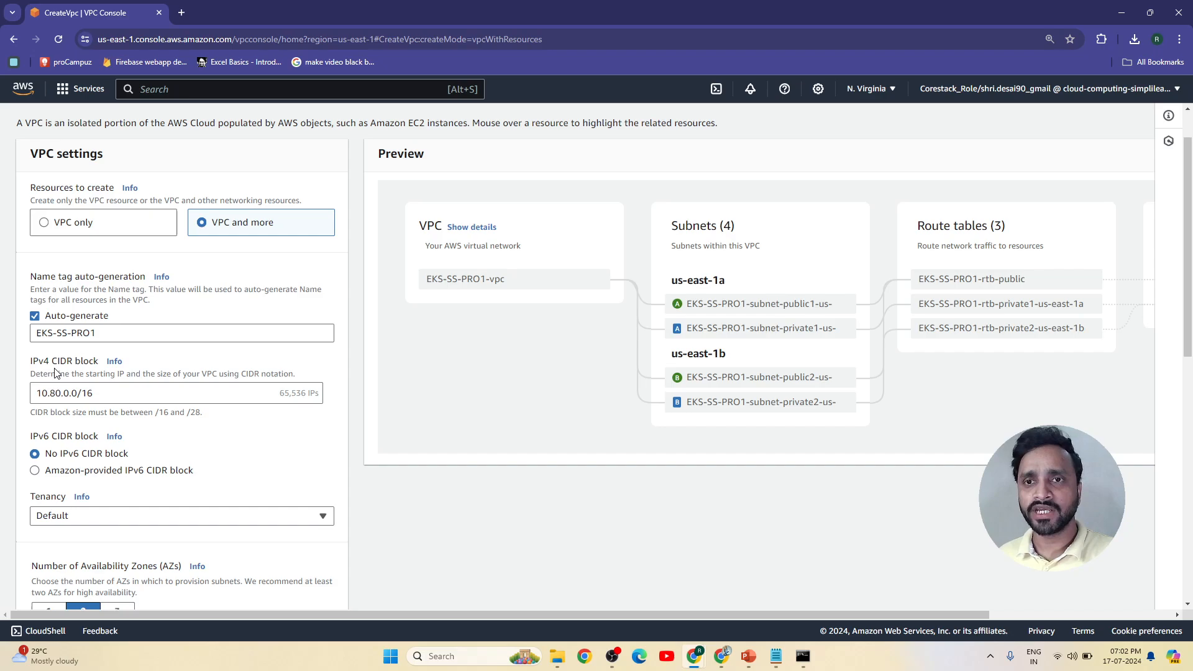
pyautogui.scroll(-3, 84, 401)
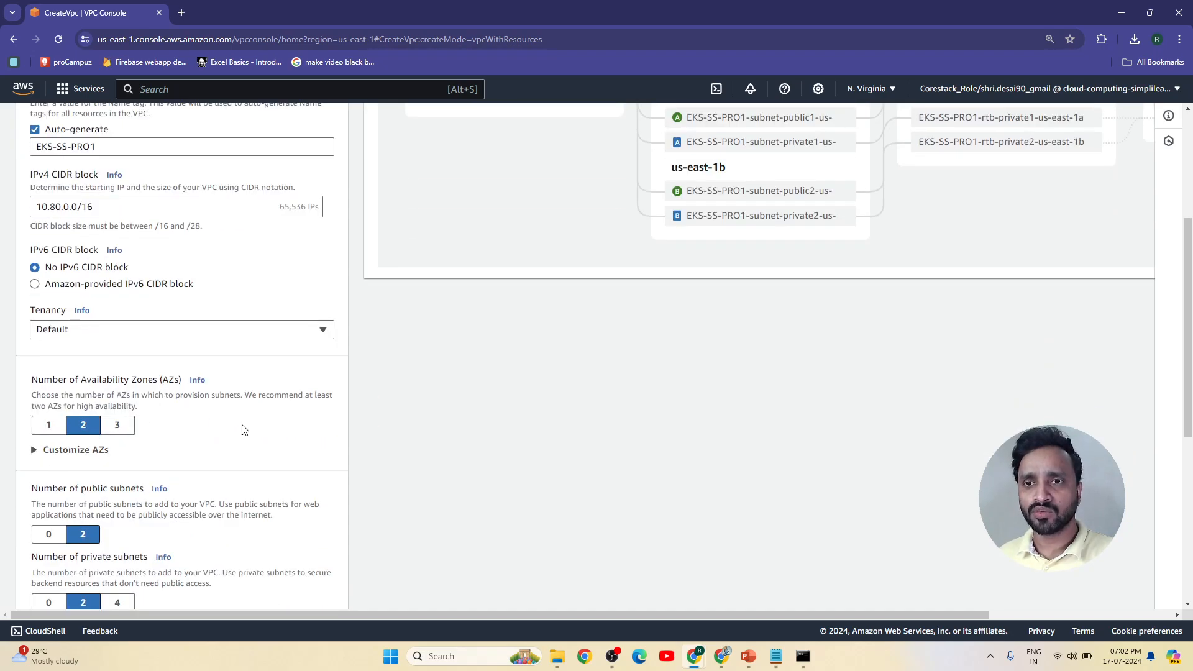
pyautogui.scroll(-2, 247, 426)
pyautogui.scroll(-1, 251, 425)
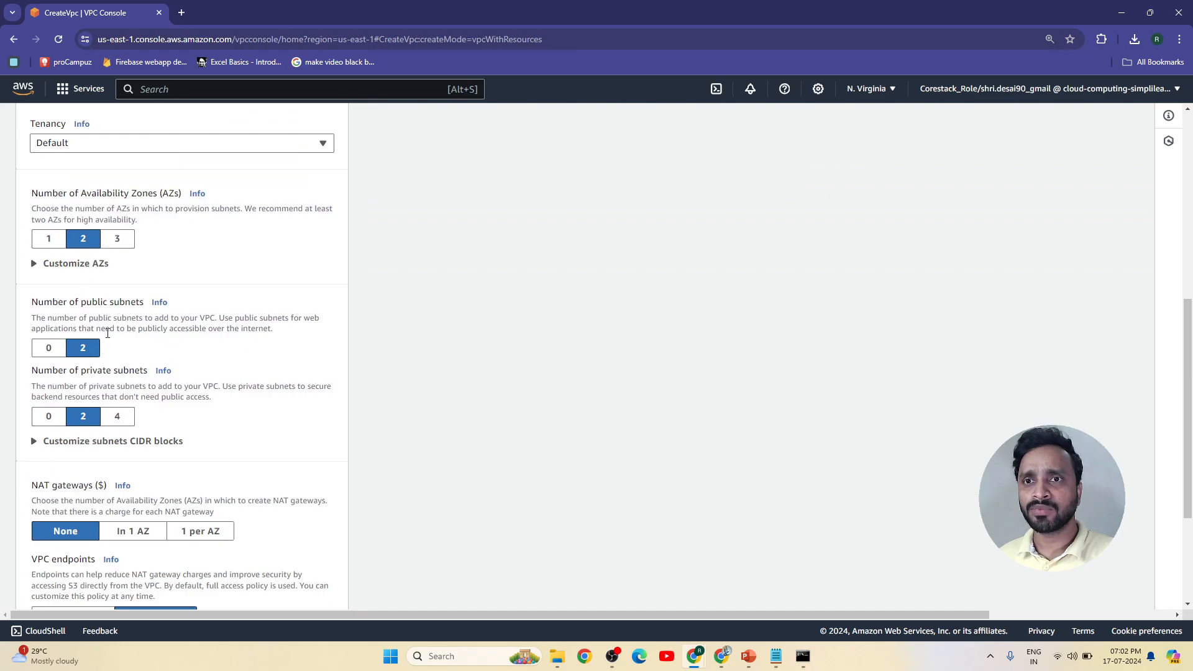
pyautogui.scroll(-1, 80, 423)
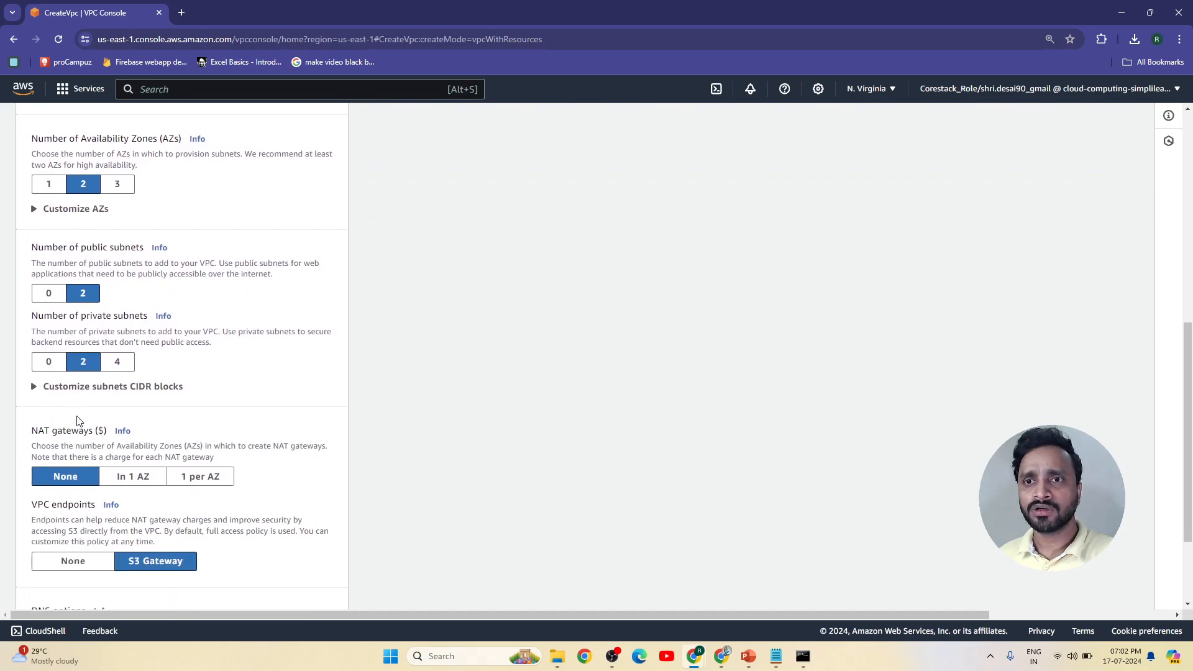
pyautogui.click(47, 356)
pyautogui.scroll(-2, 124, 398)
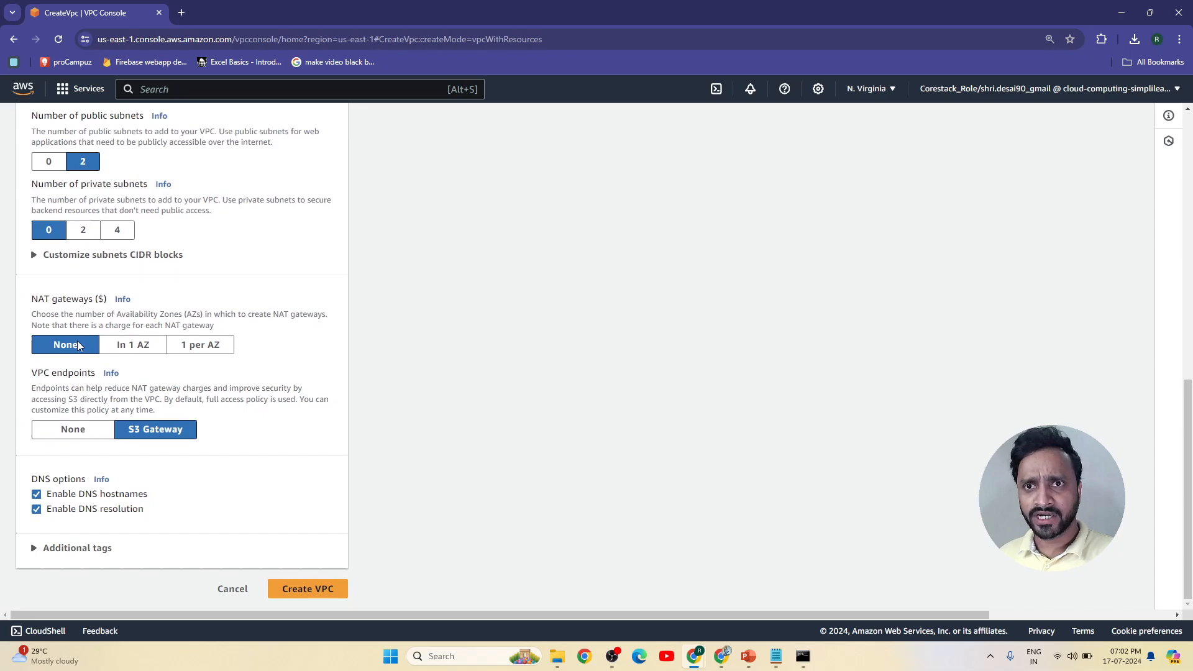
pyautogui.click(75, 432)
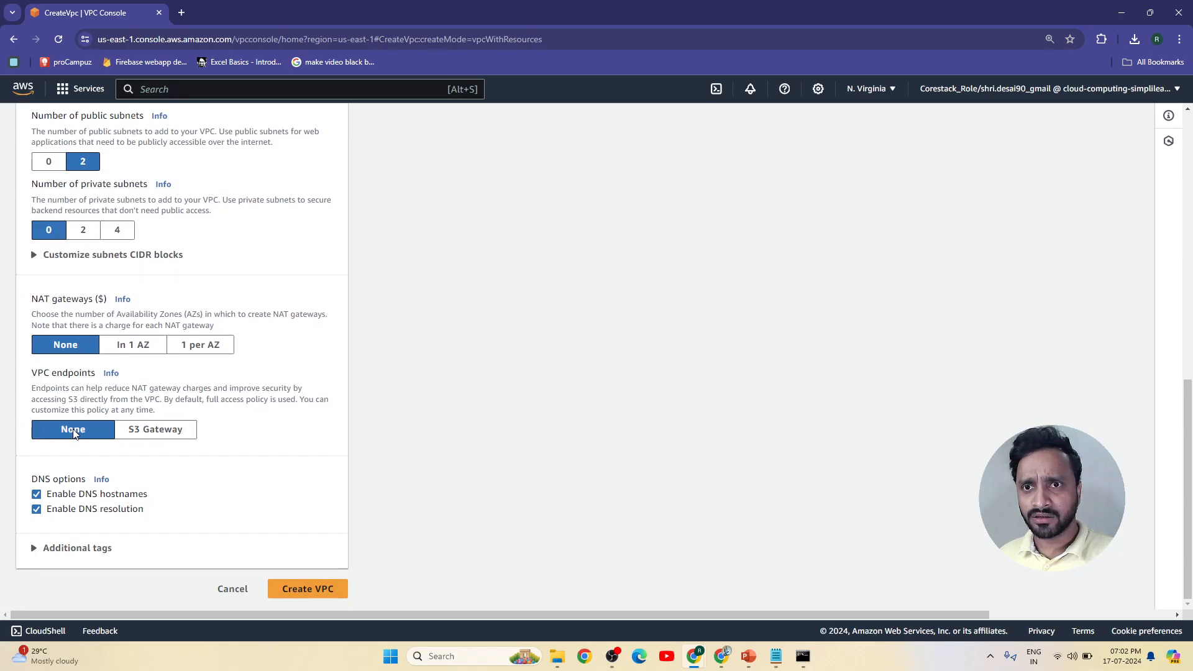
pyautogui.click(320, 589)
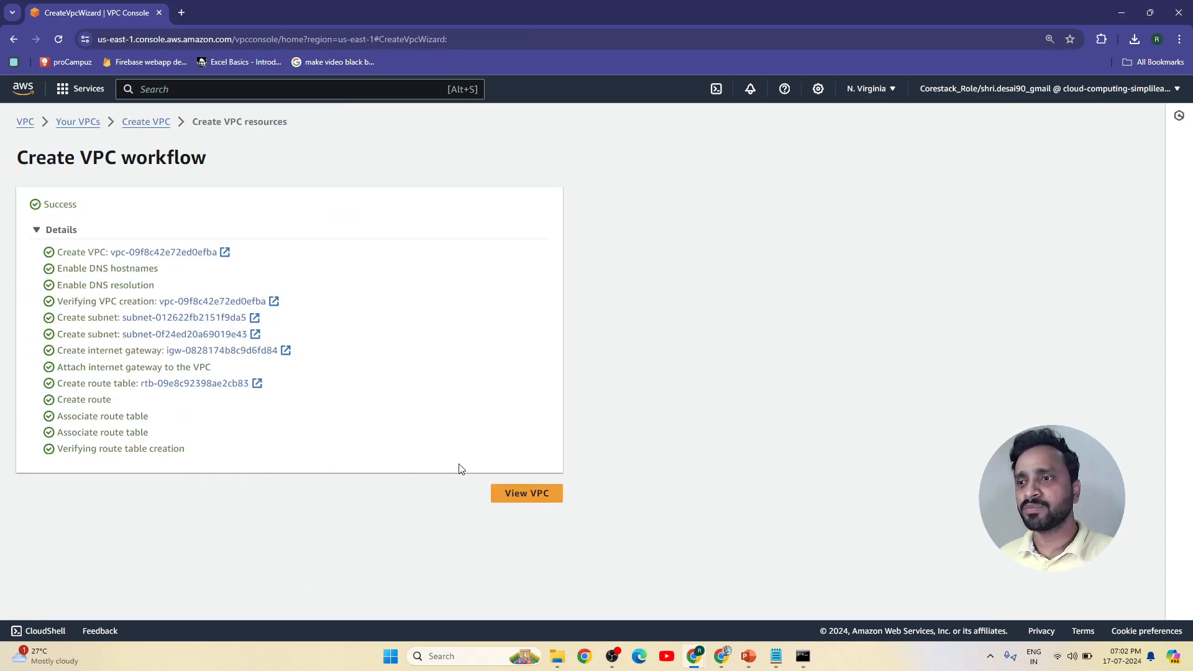
# - View the new VPC's details and resource map, and open the list of internet gateways
pyautogui.click(528, 494)
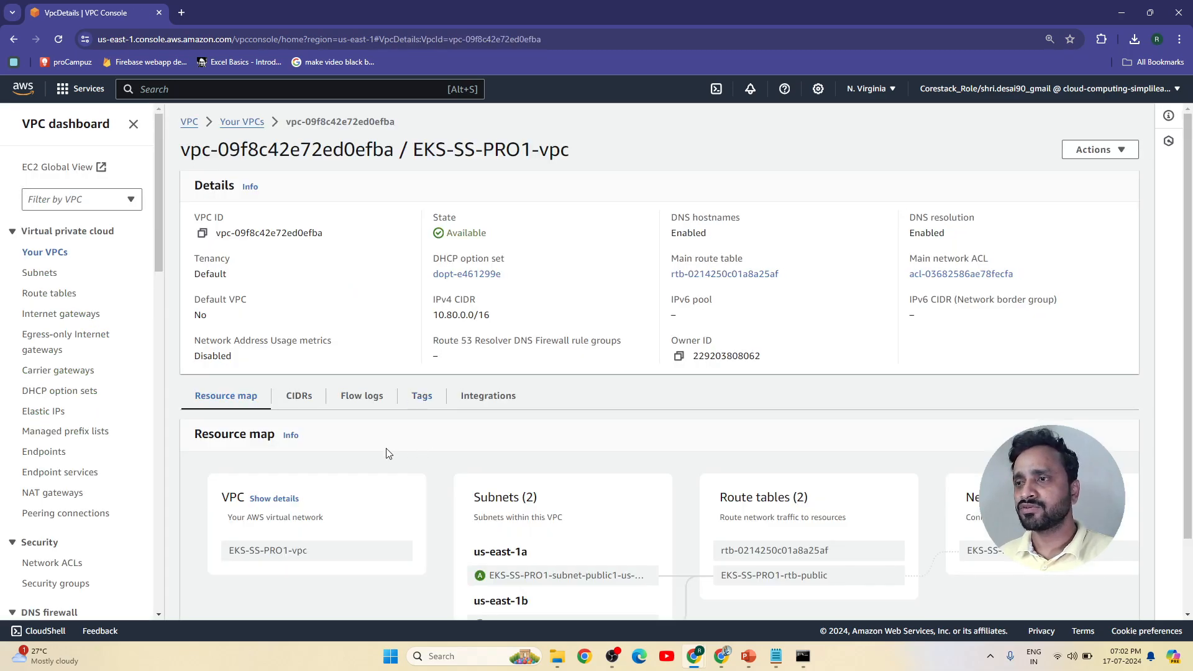
pyautogui.scroll(-2, 613, 468)
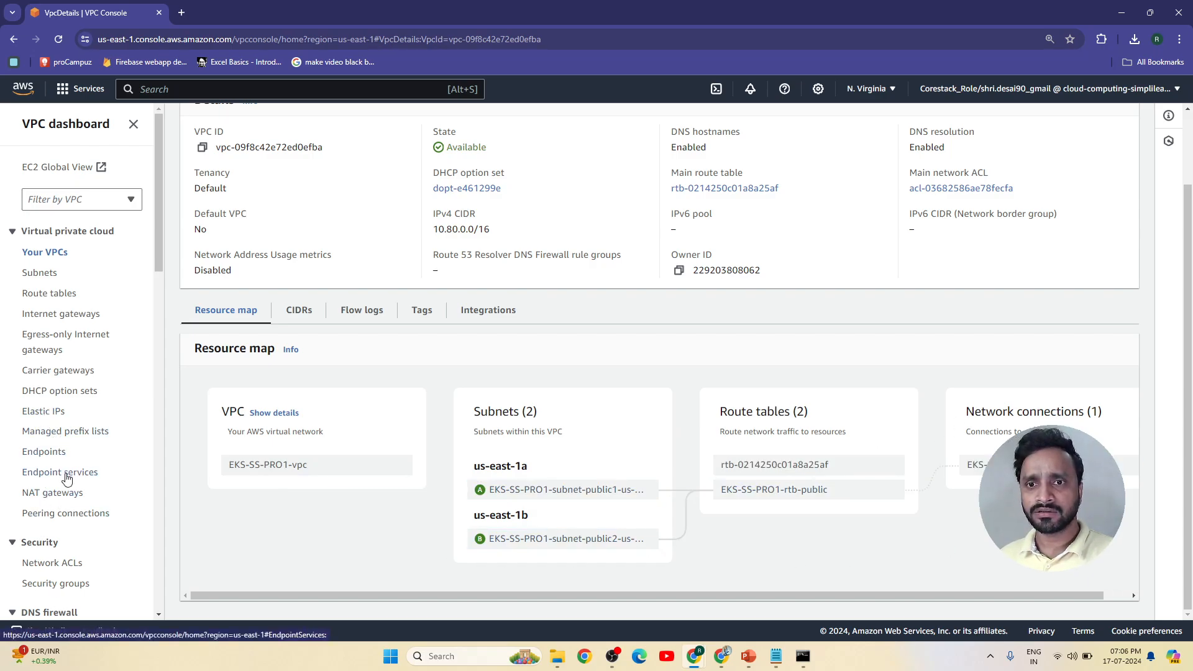
pyautogui.scroll(-2, 59, 454)
pyautogui.click(61, 189)
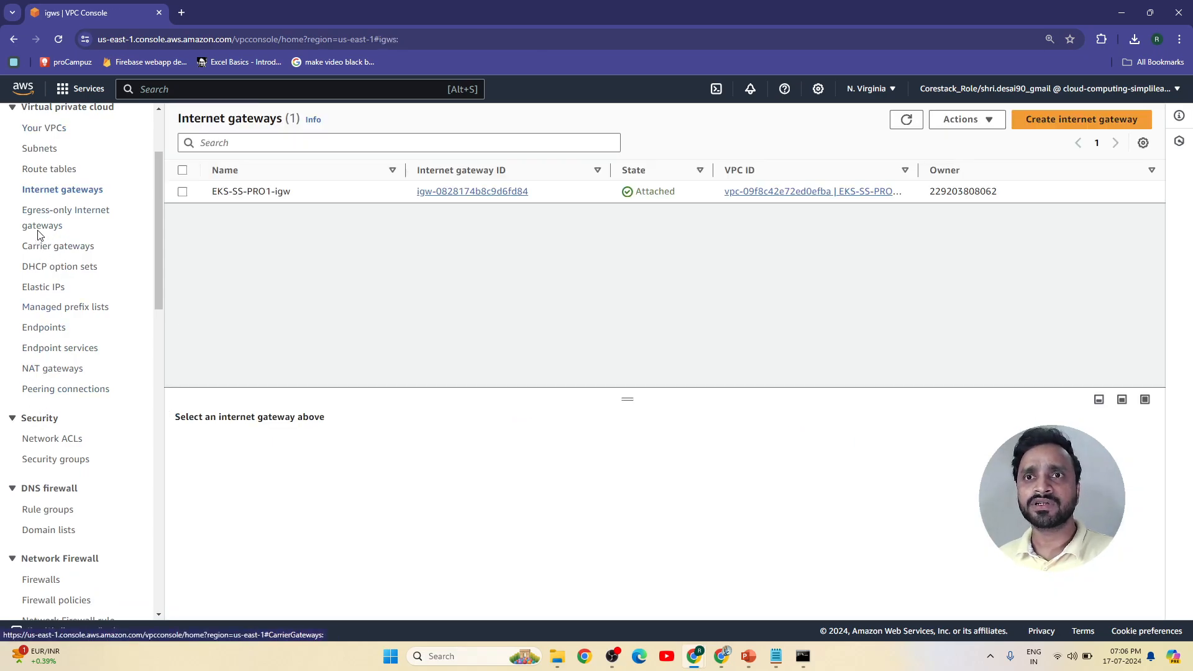
# - Open the list of subnets and select EKS-SS-PRO1-subnet-public2-us-east-1b and EKS-SS-PRO1-subnet-public1-us-east-1a
pyautogui.click(39, 156)
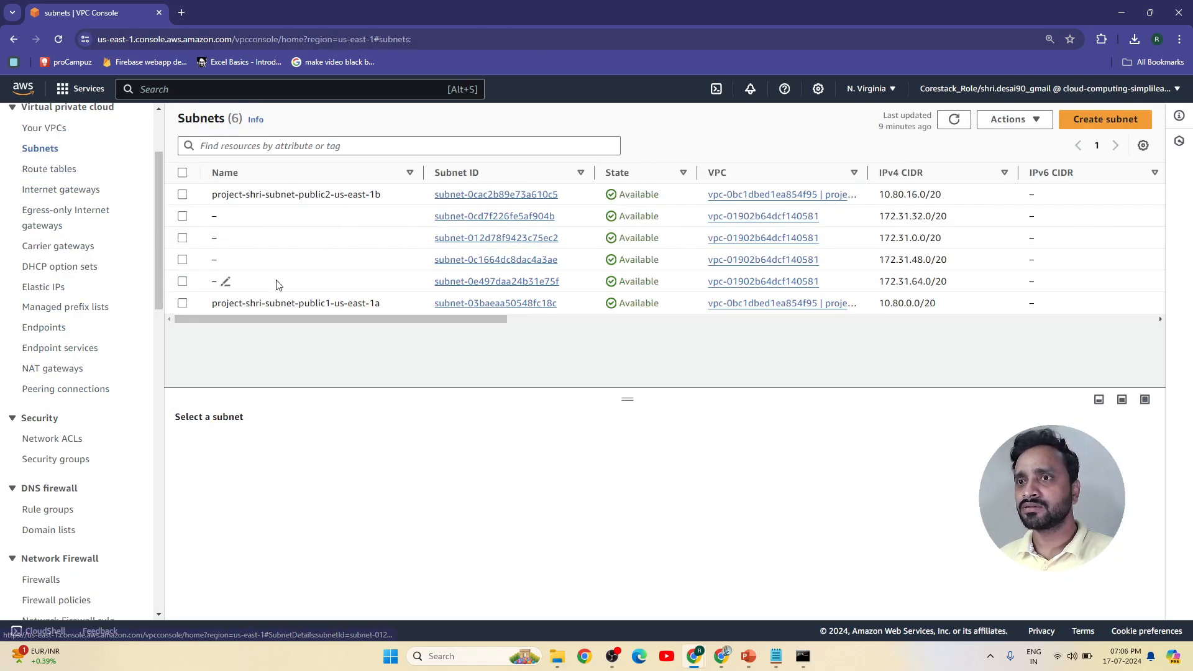
pyautogui.click(182, 195)
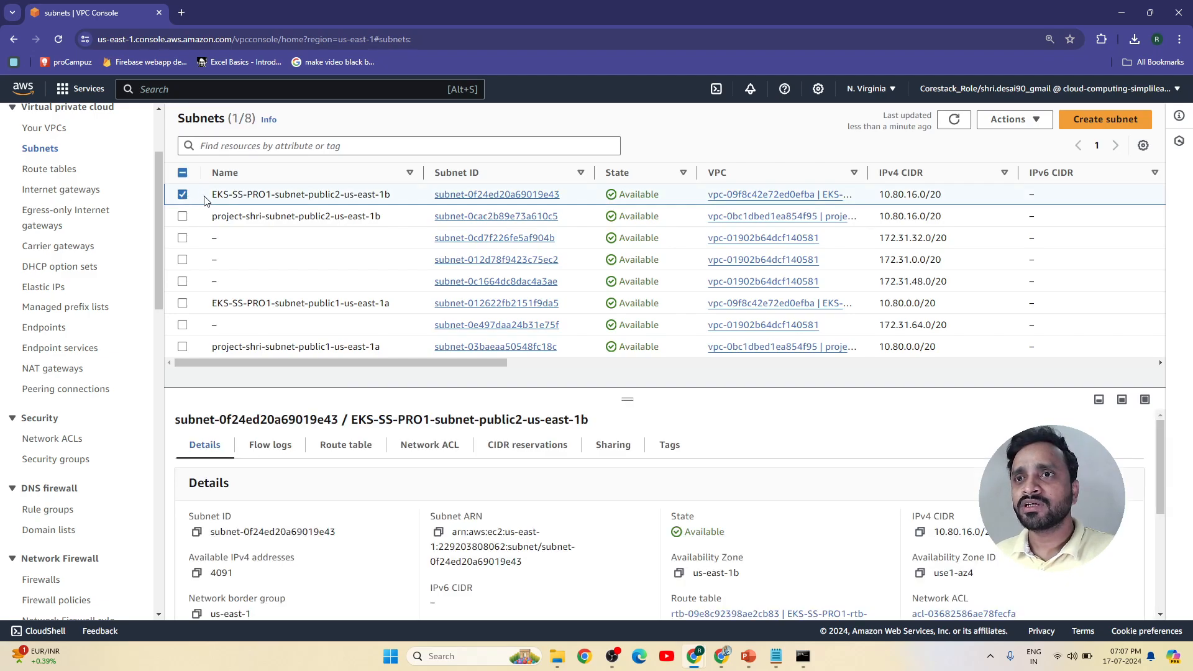
pyautogui.click(183, 303)
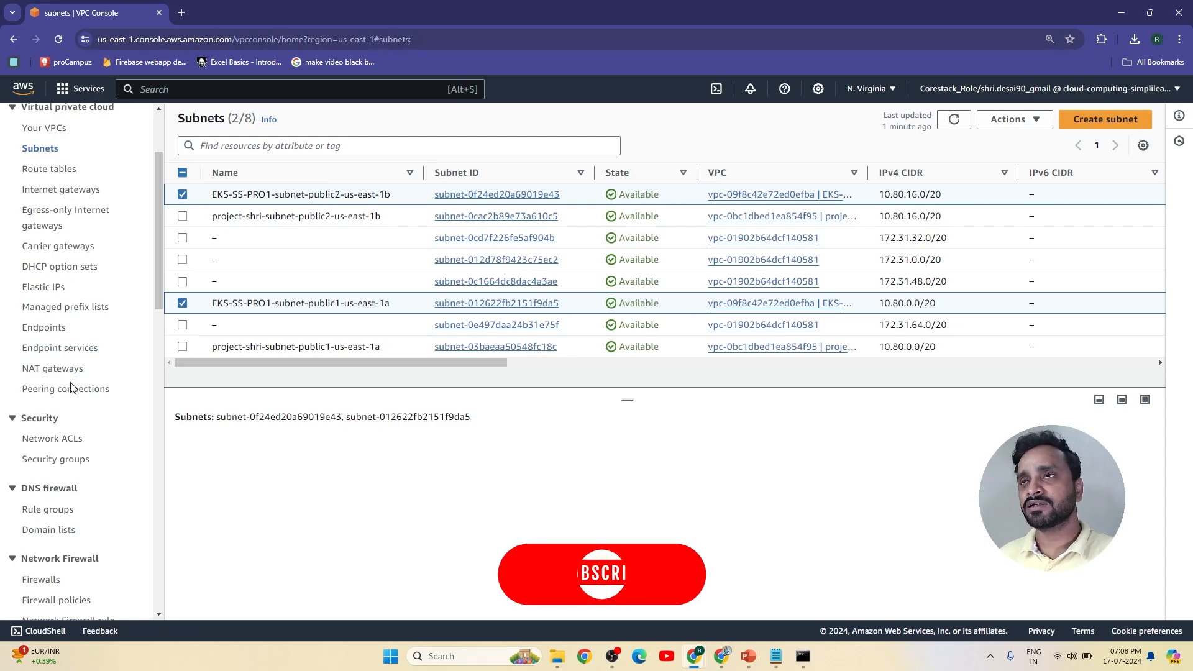
# - Search the console for "ec2", open the EC2 service and go to its list of key pairs
pyautogui.scroll(2, 72, 387)
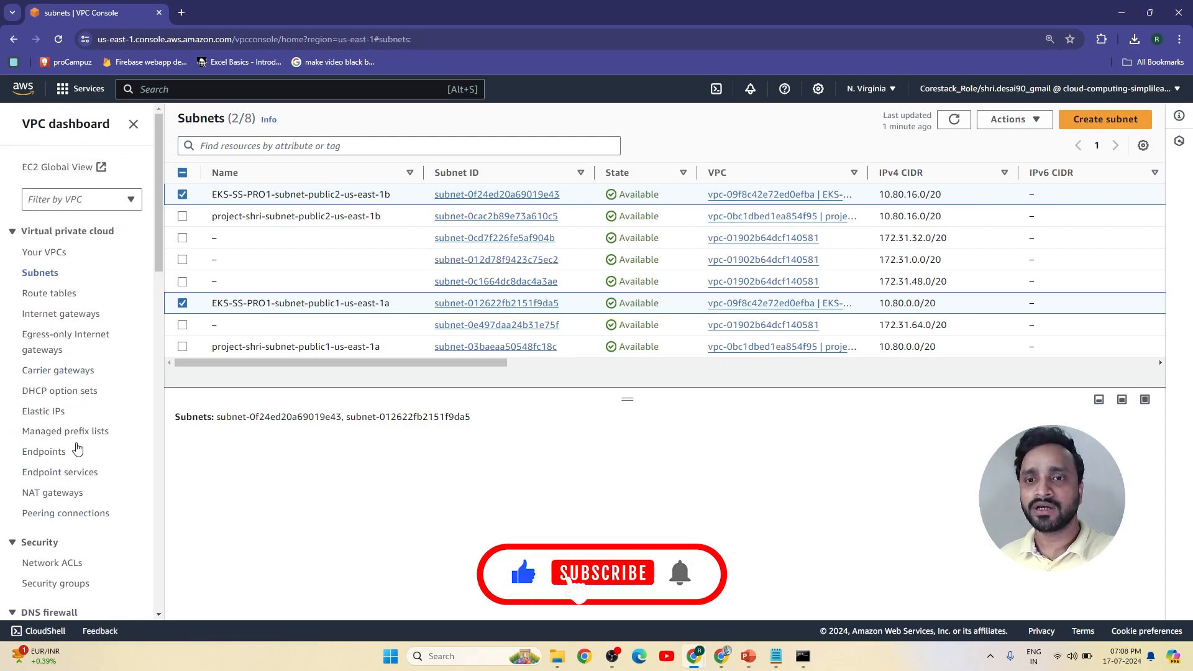
pyautogui.scroll(-9, 62, 487)
pyautogui.scroll(-2, 62, 435)
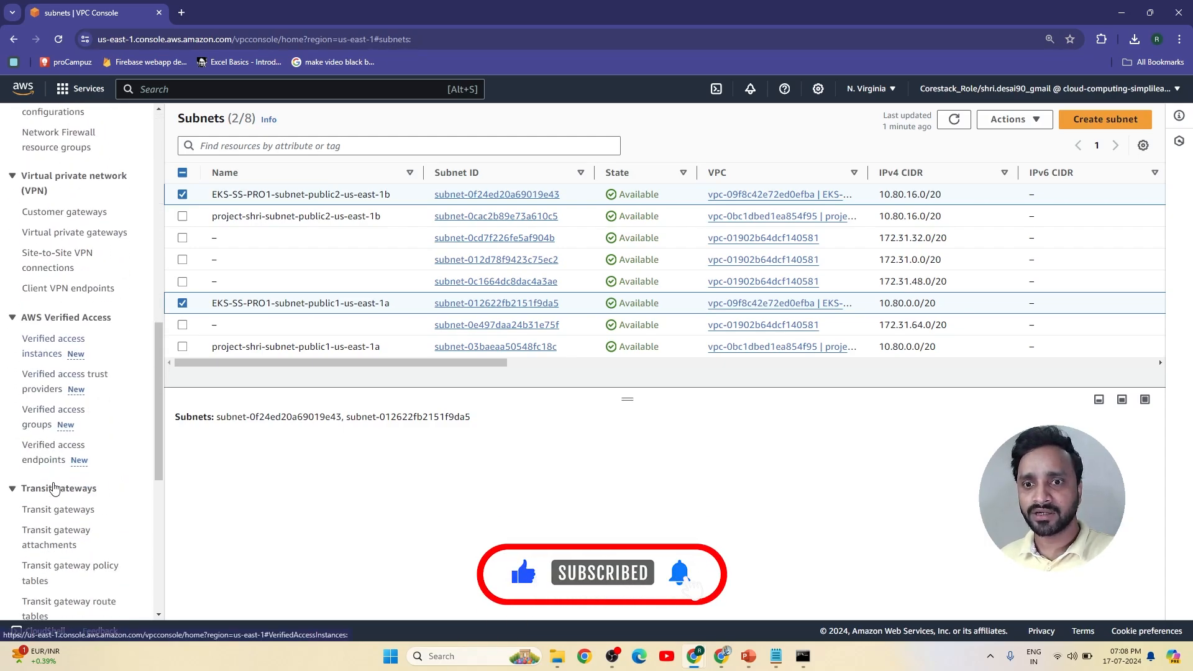
pyautogui.scroll(6, 62, 373)
pyautogui.click(202, 90)
pyautogui.write('ec2')
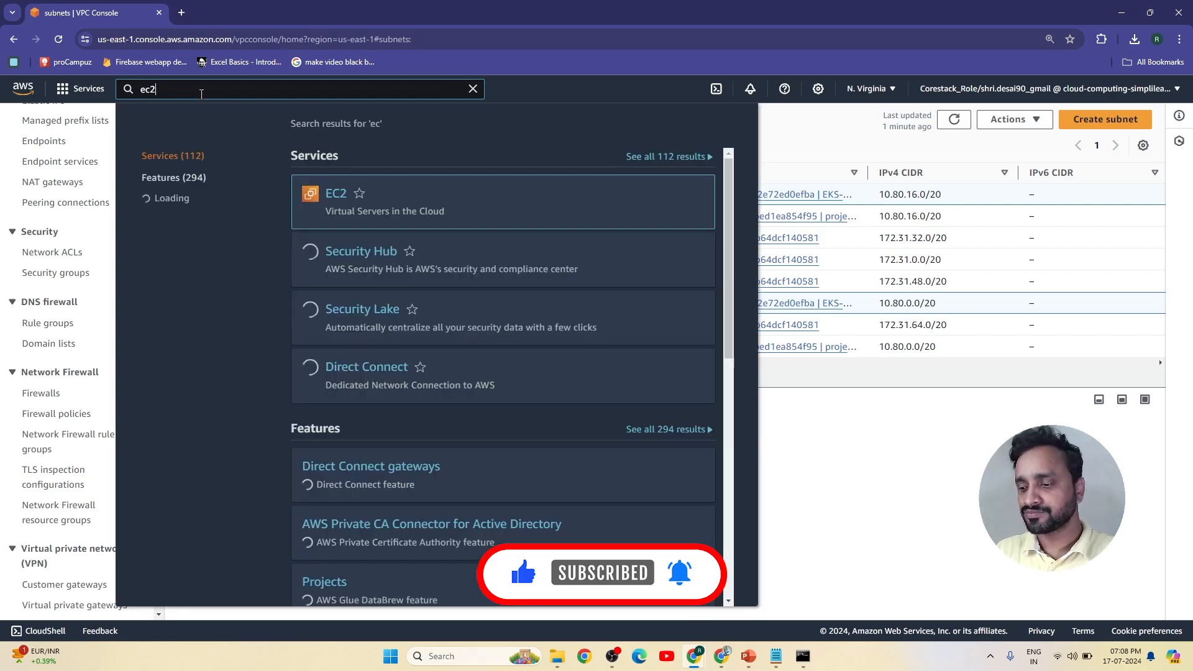
pyautogui.press('Return')
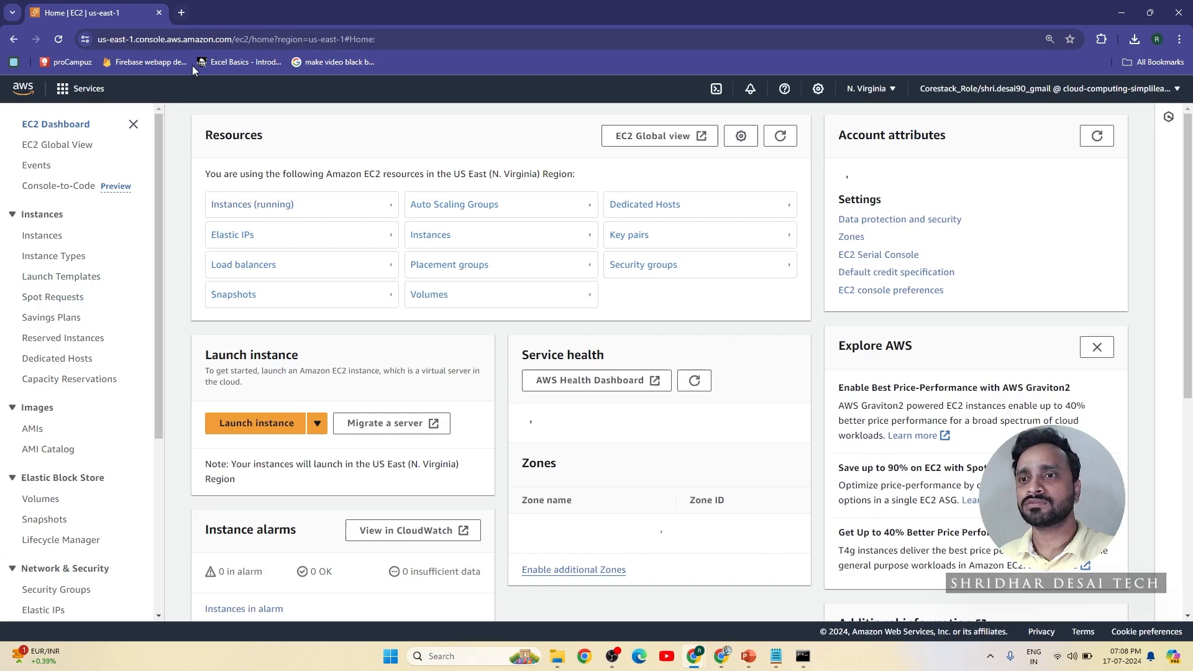
pyautogui.scroll(-1, 59, 437)
pyautogui.scroll(-1, 59, 437)
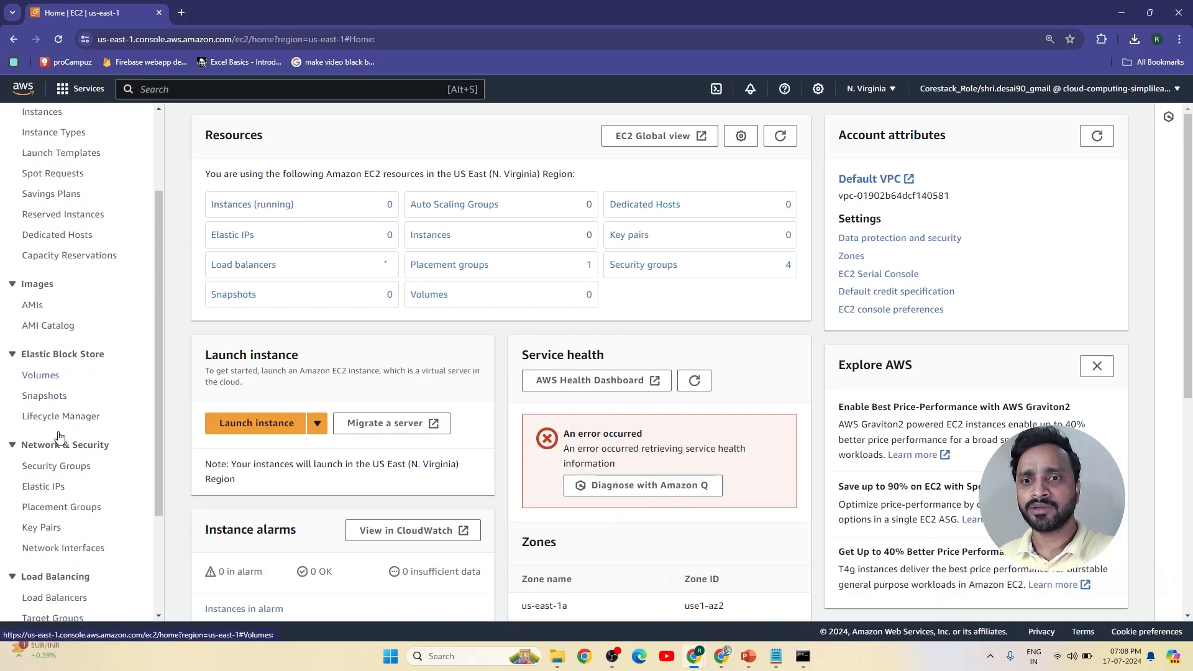
pyautogui.click(49, 532)
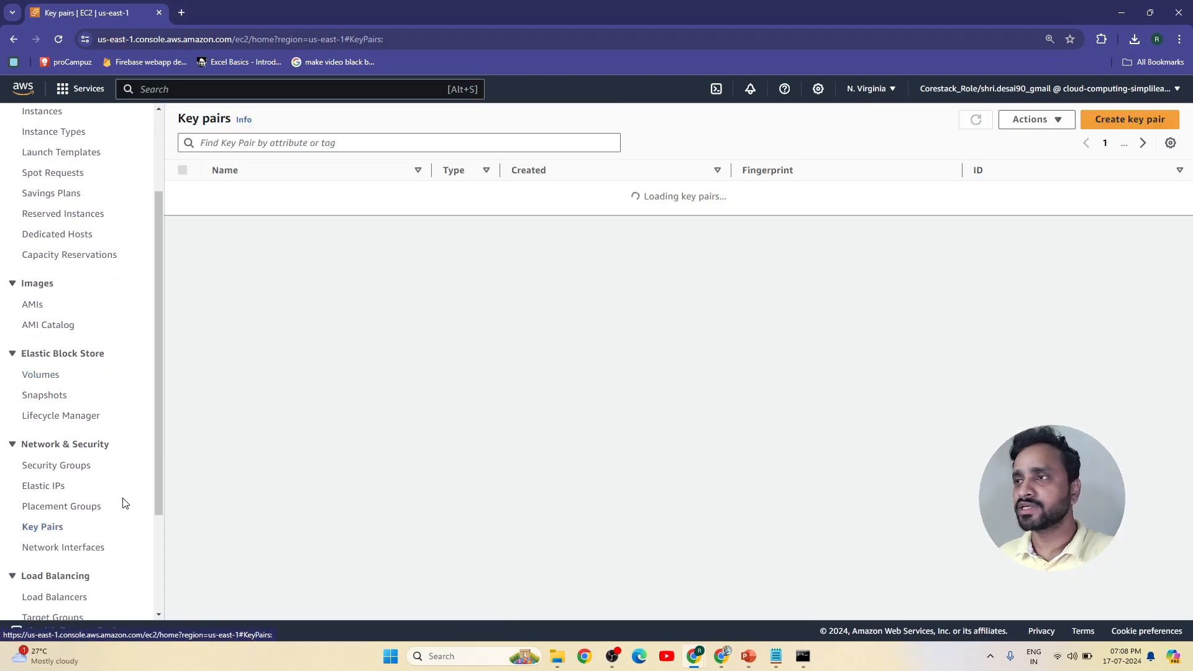
# - Create an RSA key pair named EKS-NEW-KEY1 in .ppk format and select it in the list
pyautogui.click(1142, 120)
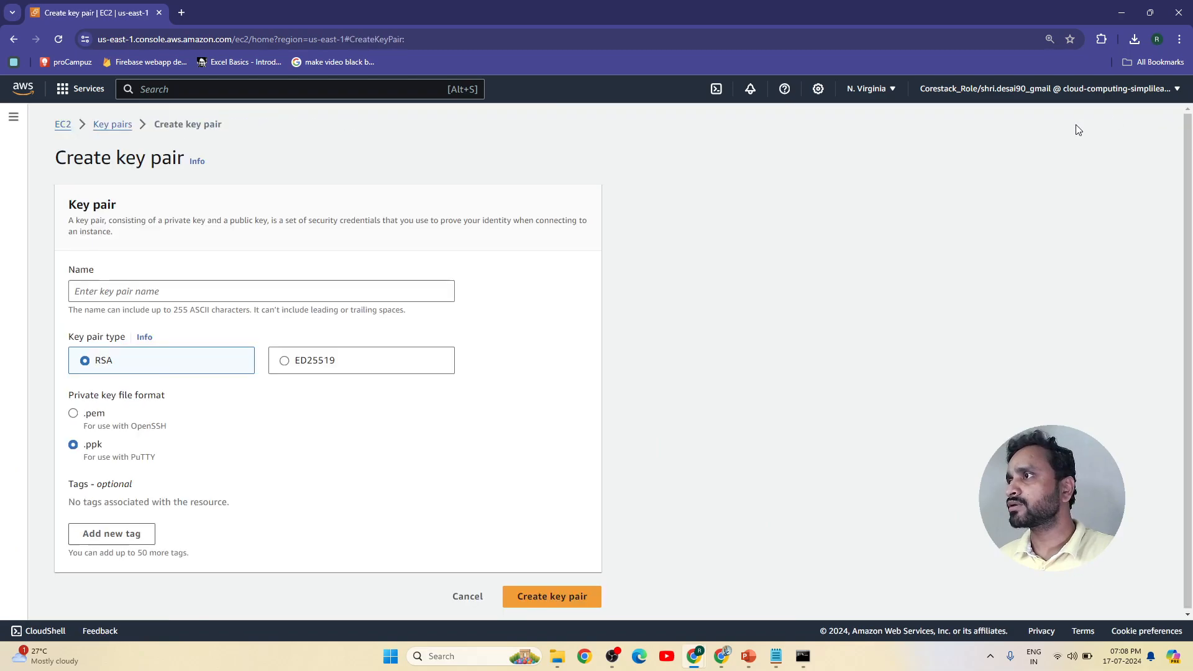
pyautogui.click(154, 296)
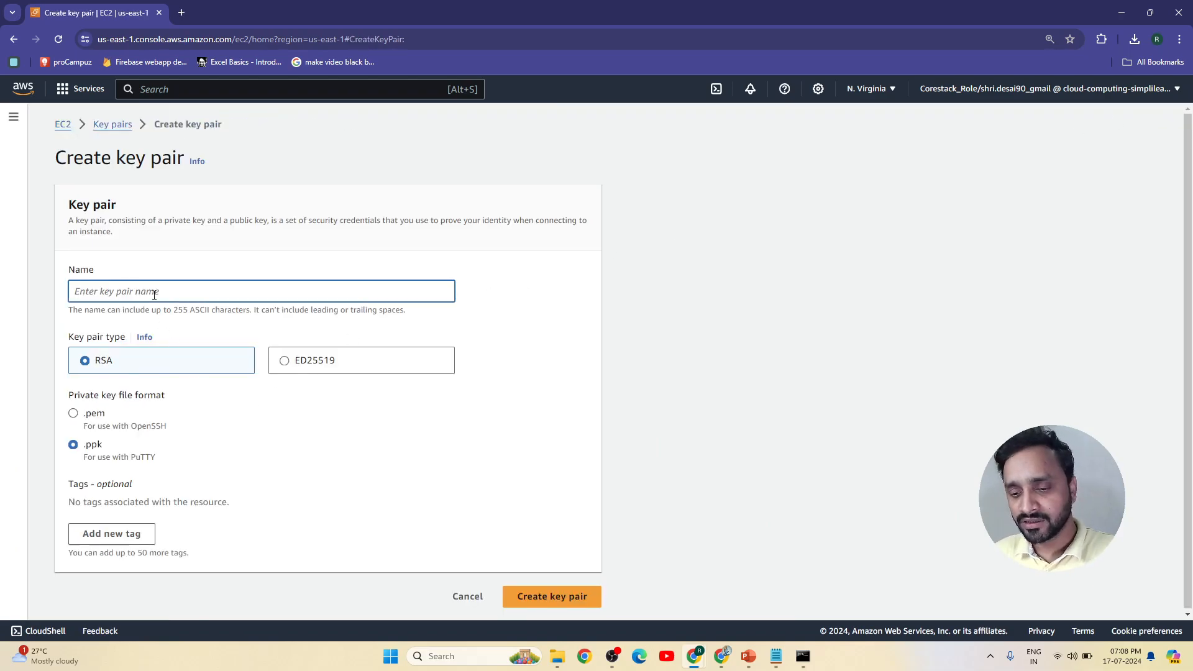
pyautogui.write('EKS')
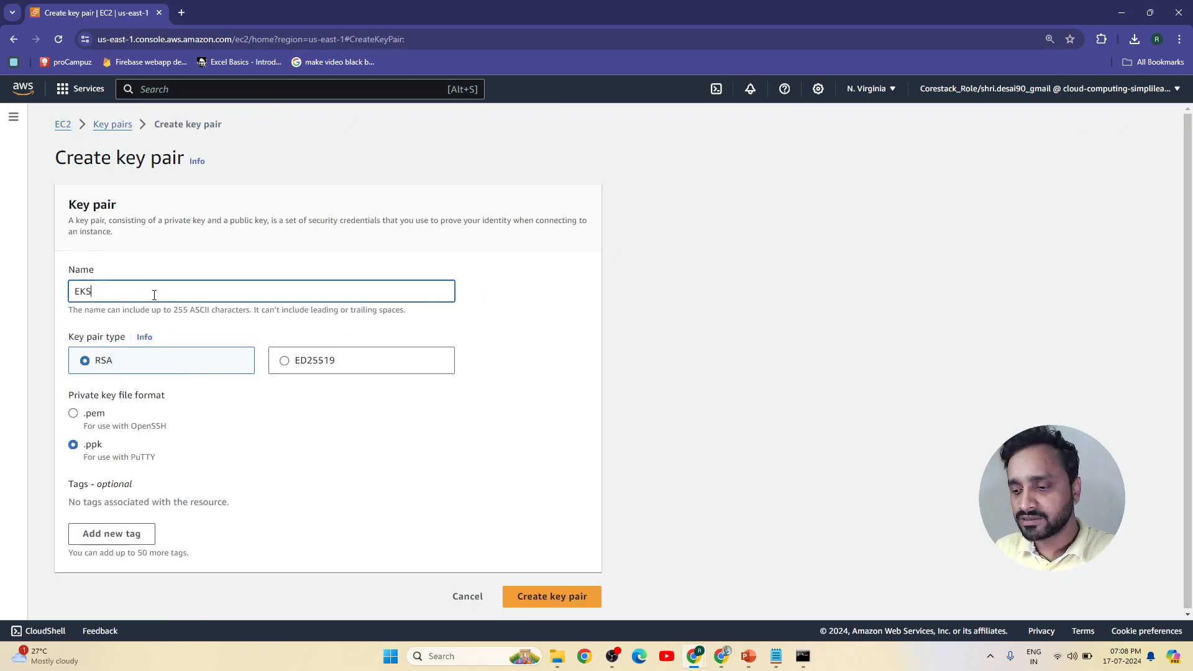
pyautogui.write('-NEW-KEY1')
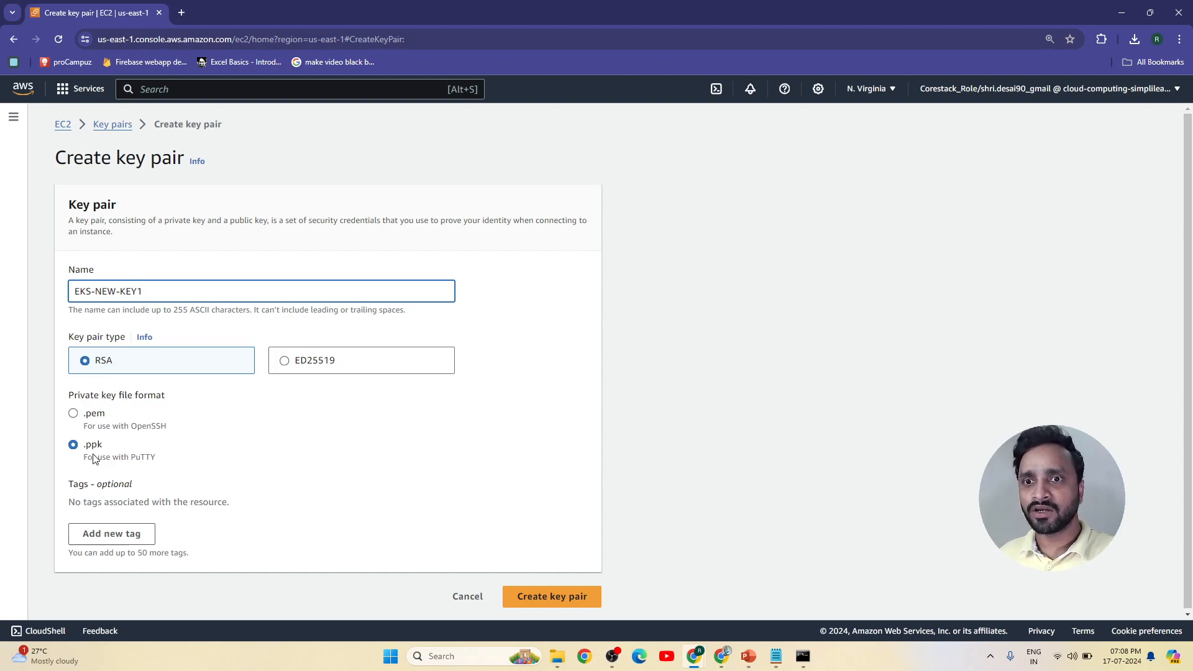
pyautogui.click(551, 597)
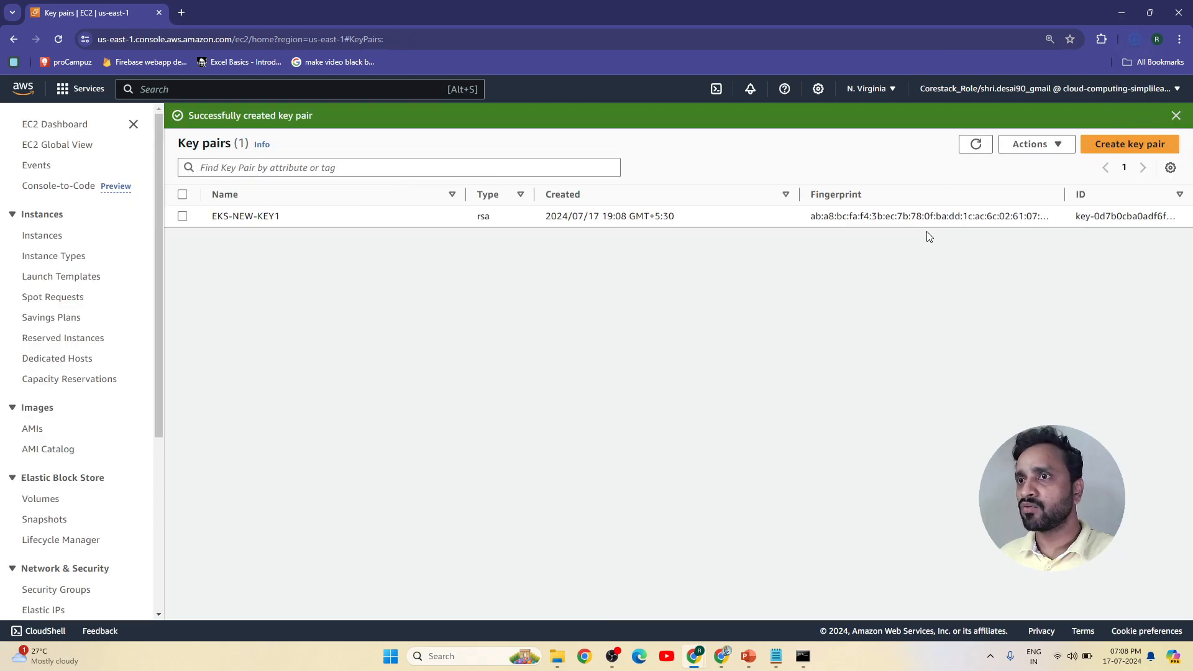
pyautogui.click(182, 216)
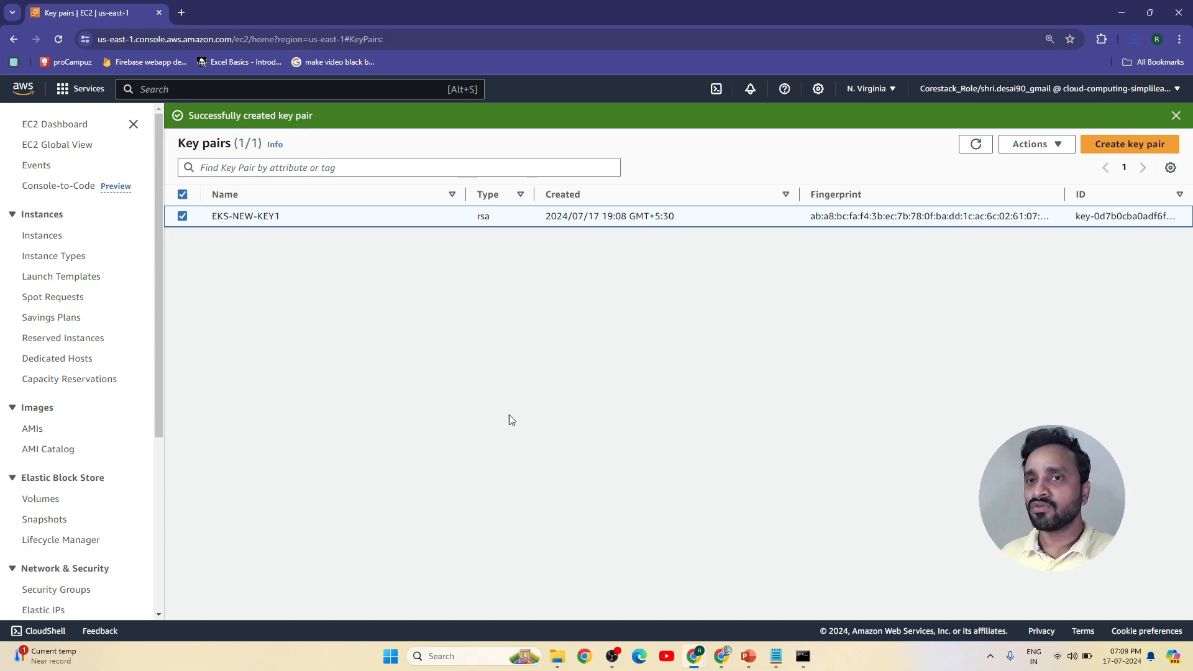
# - Search the console for "iam", open the IAM service's roles and start creating a role
pyautogui.click(183, 91)
pyautogui.write('iam')
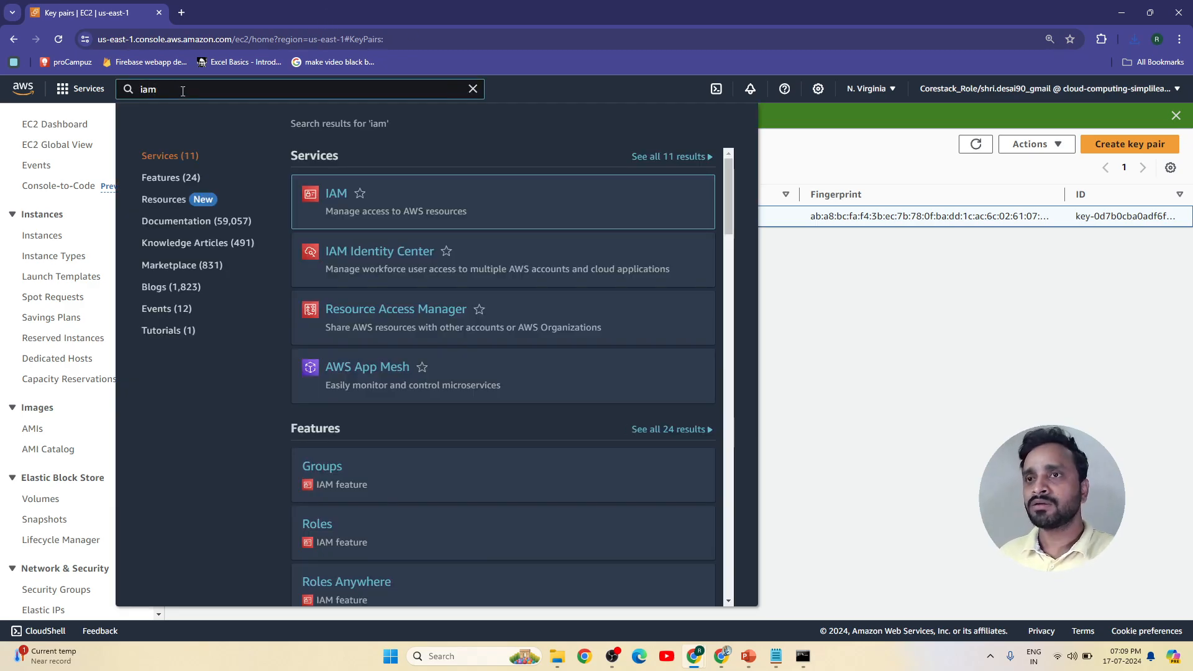
pyautogui.click(338, 189)
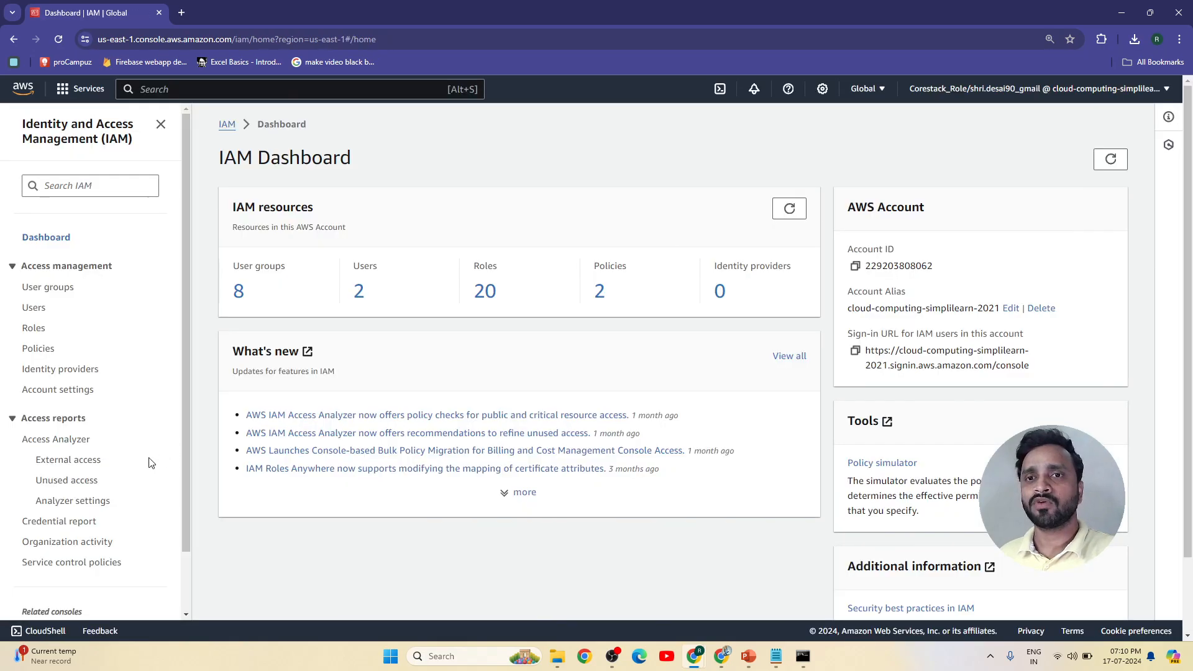
pyautogui.click(38, 328)
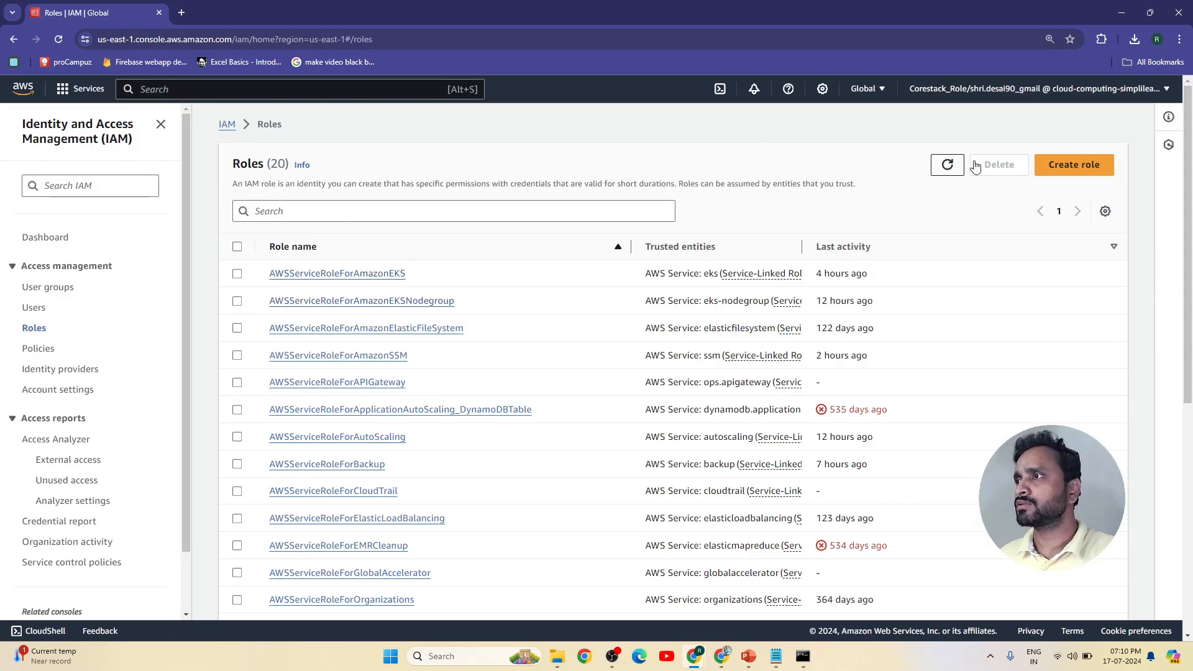
pyautogui.click(1043, 170)
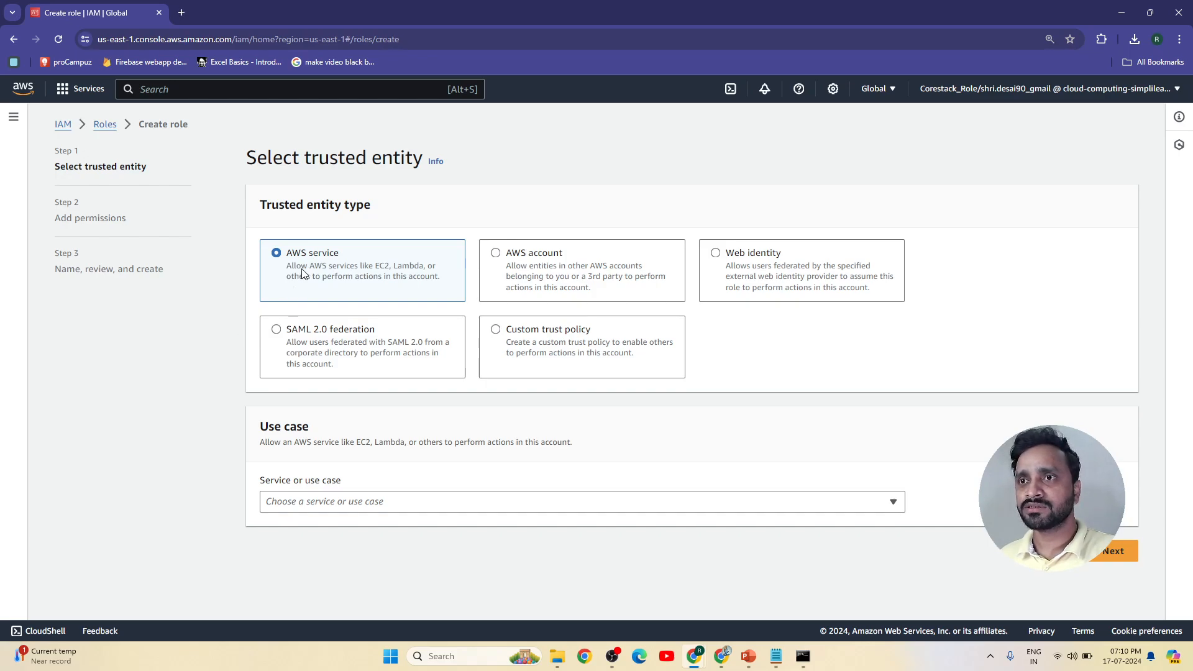
# - Choose EKS as the role's trusted AWS service with the "EKS - Cluster" use case, and continue to the permissions
pyautogui.click(306, 504)
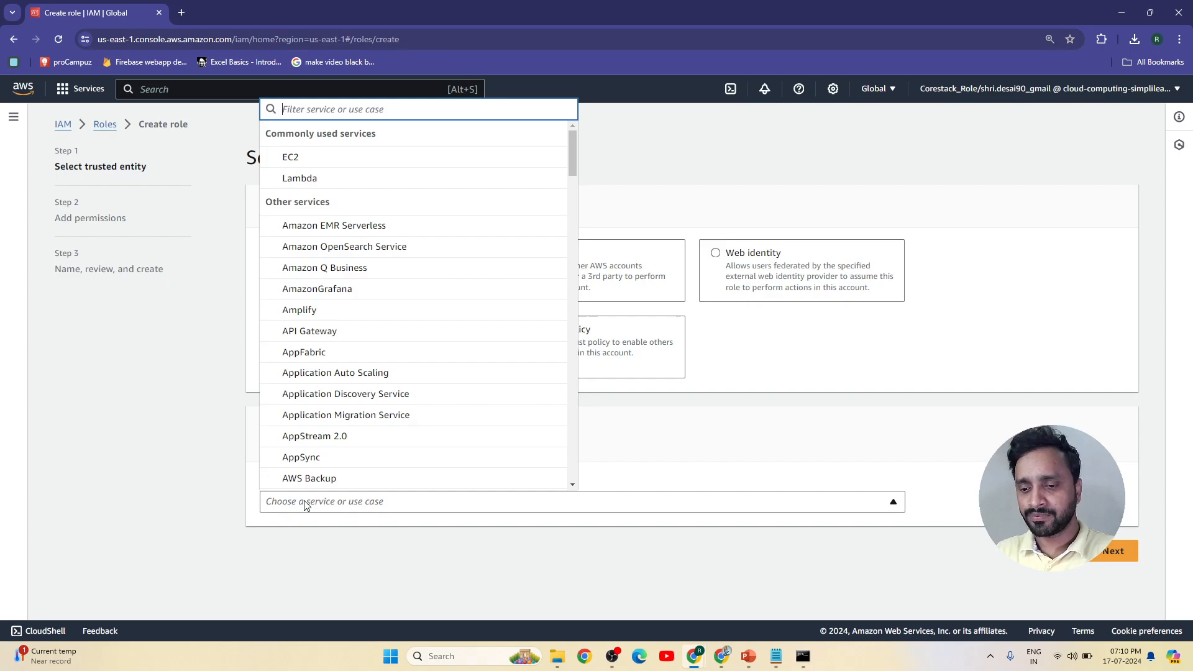
pyautogui.write('eks')
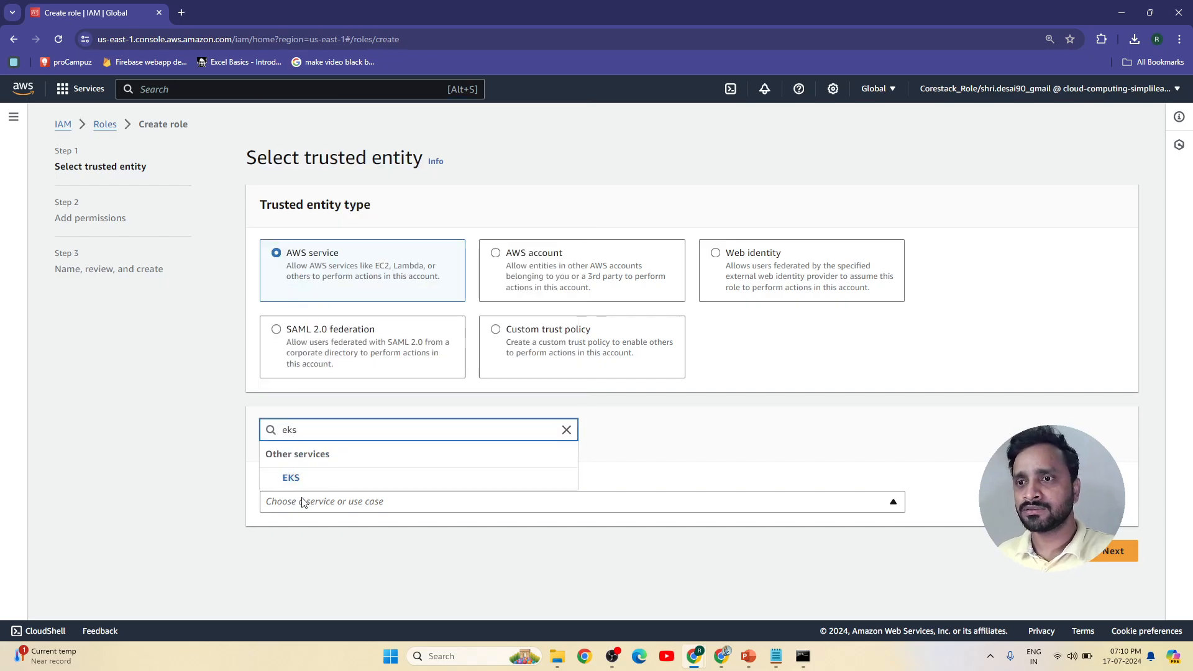
pyautogui.click(299, 479)
pyautogui.scroll(-2, 237, 518)
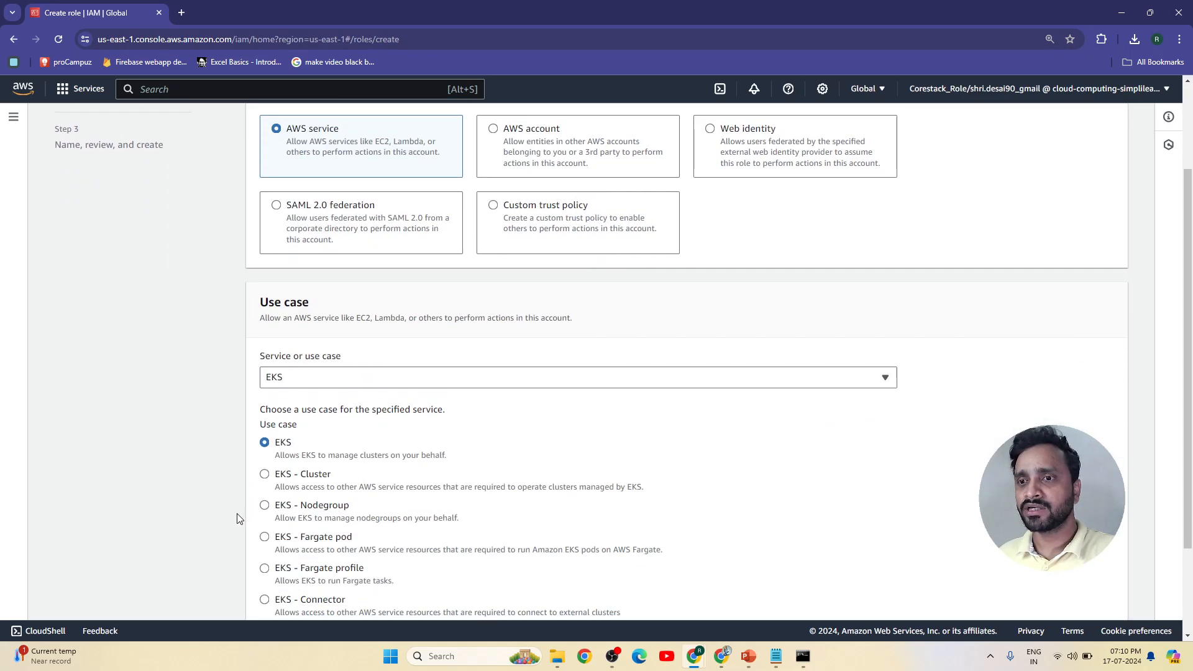
pyautogui.scroll(-2, 231, 452)
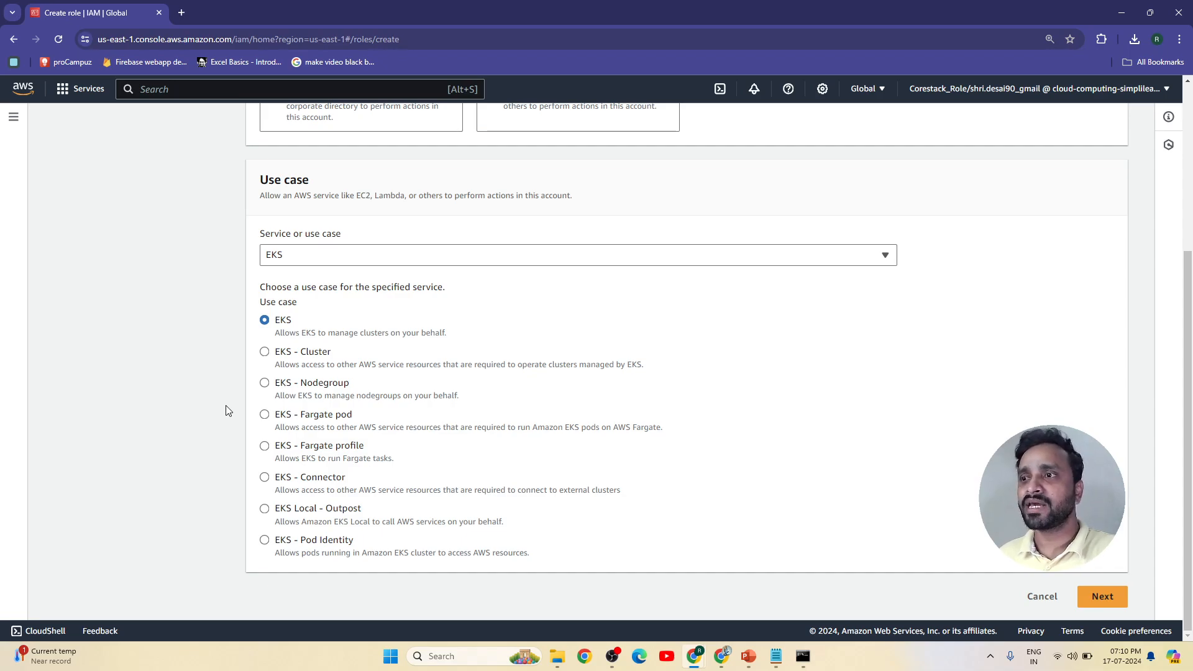
pyautogui.click(264, 352)
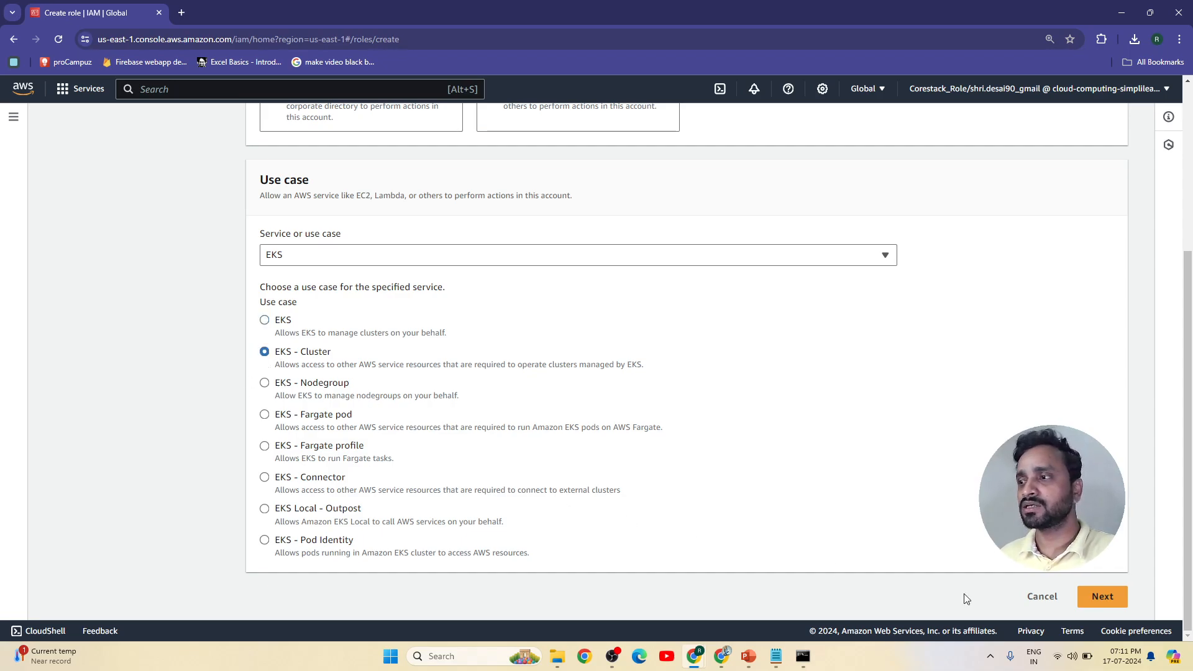
pyautogui.click(1101, 596)
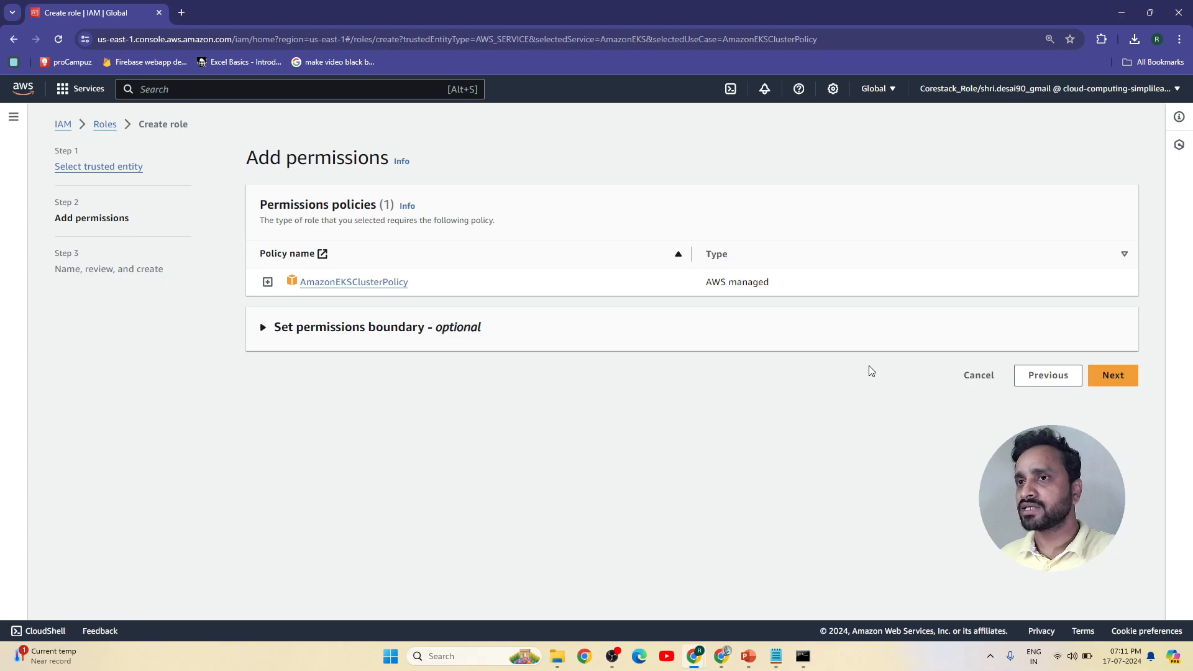
# - Accept the AmazonEKSClusterPolicy permission and name the role in the form EKS-<first name>-2-ROLE
pyautogui.click(1114, 375)
pyautogui.click(296, 279)
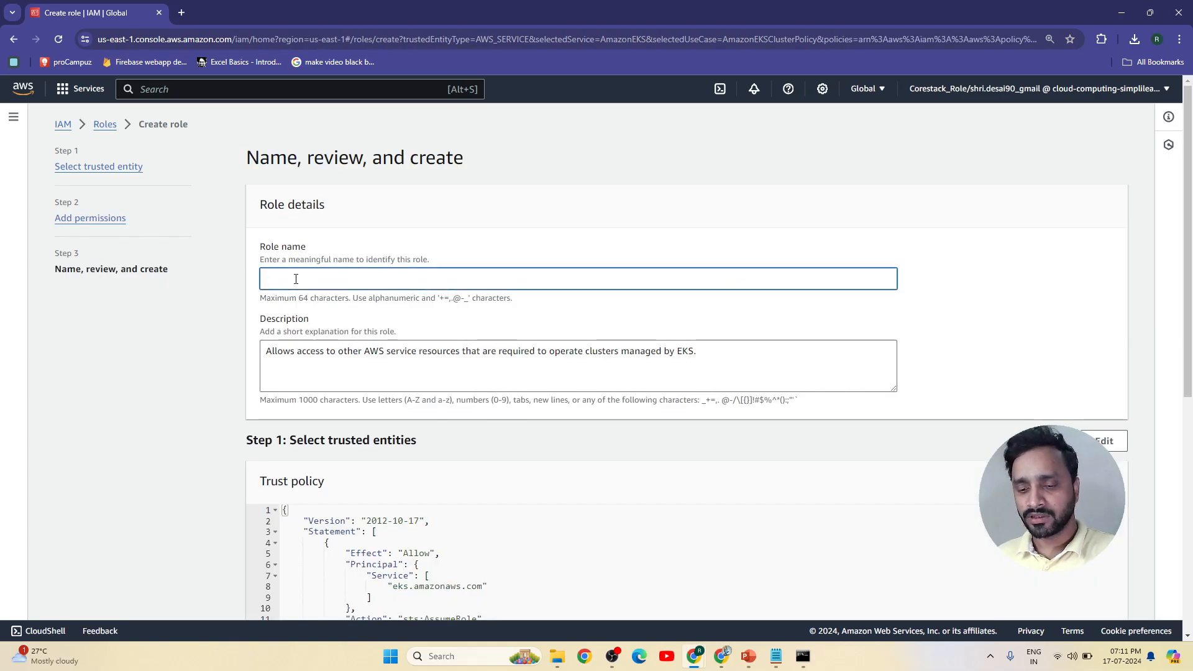
pyautogui.write('E')
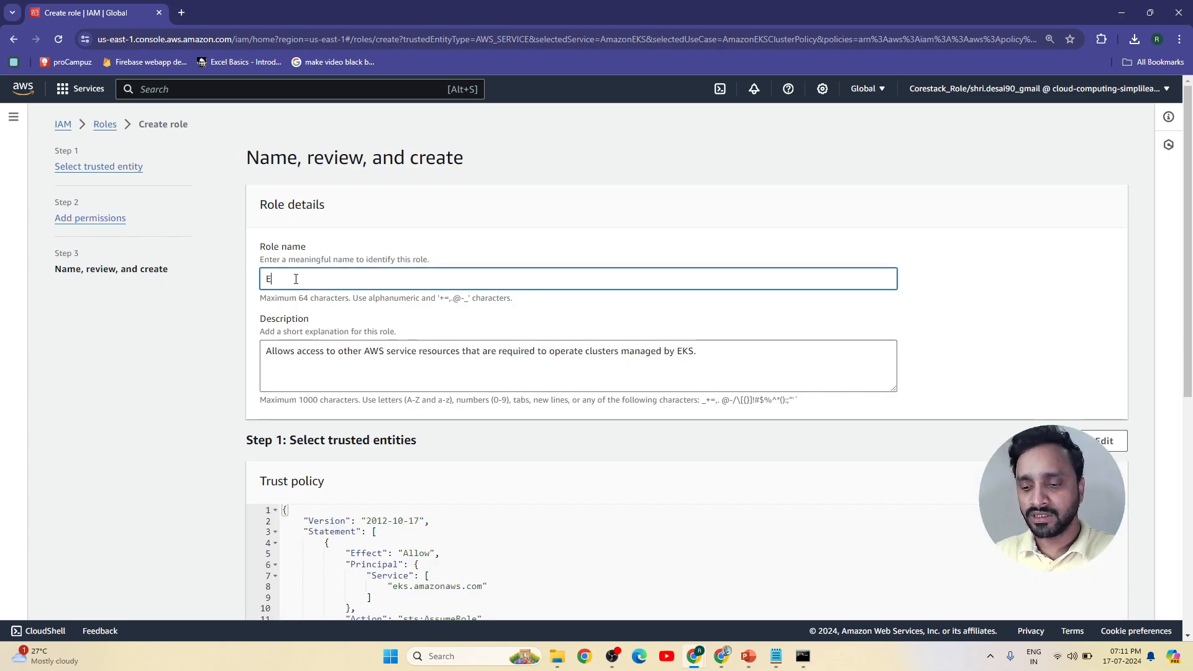
pyautogui.write('KS')
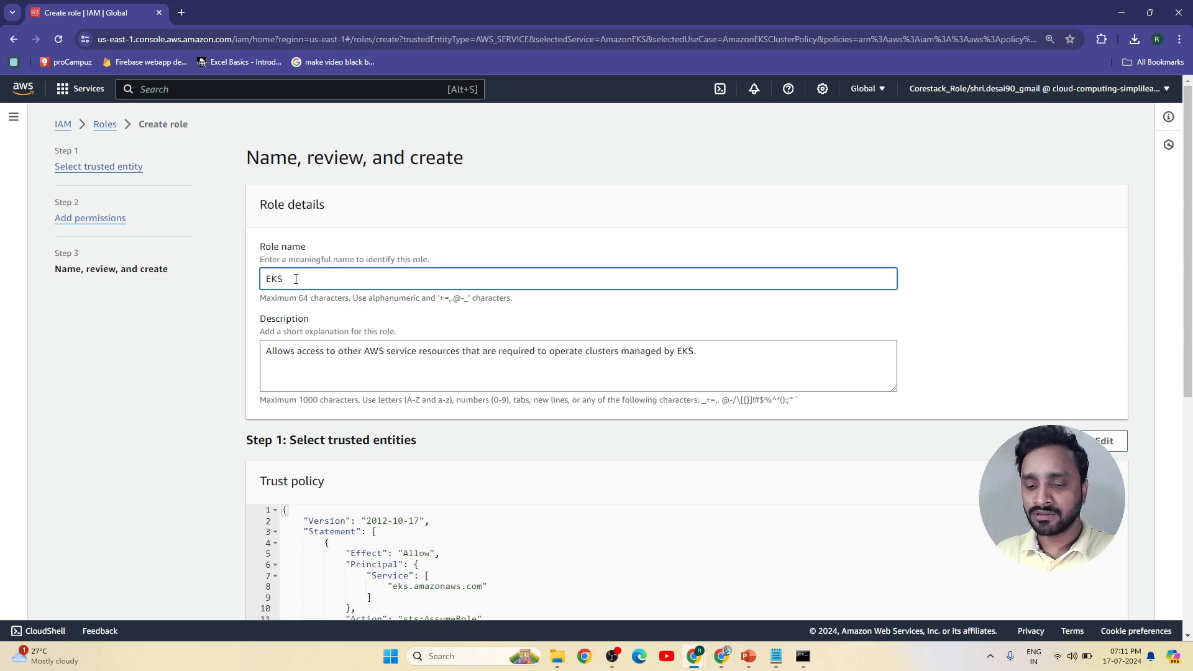
pyautogui.write('2')
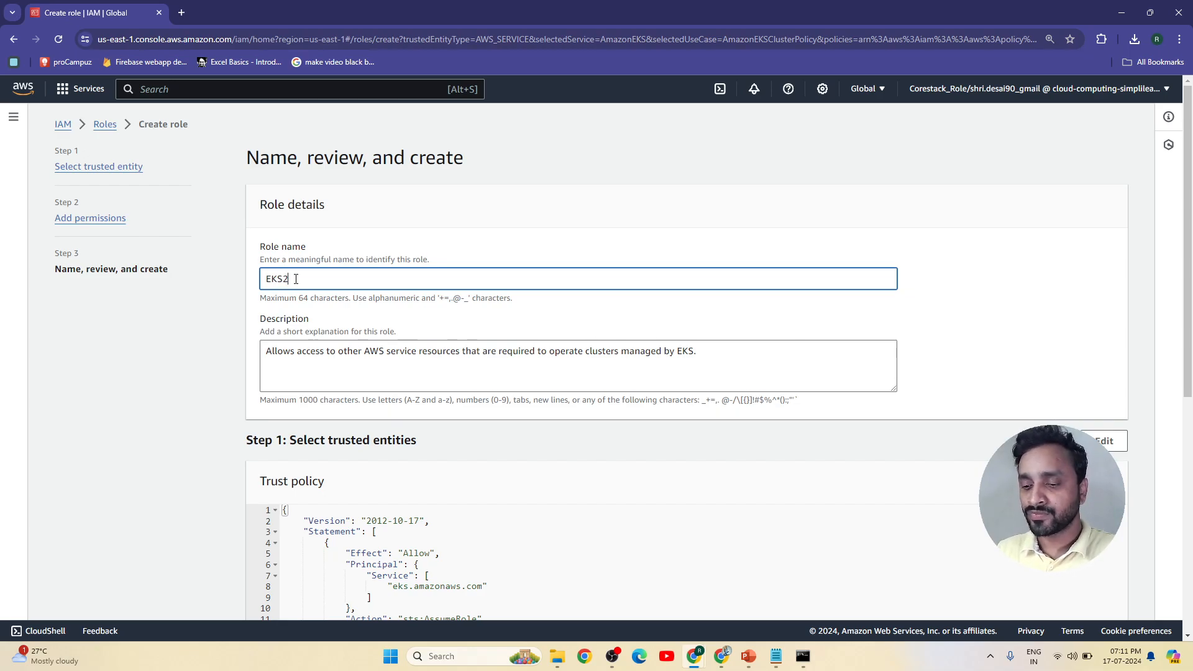
pyautogui.press('BackSpace')
pyautogui.write('_')
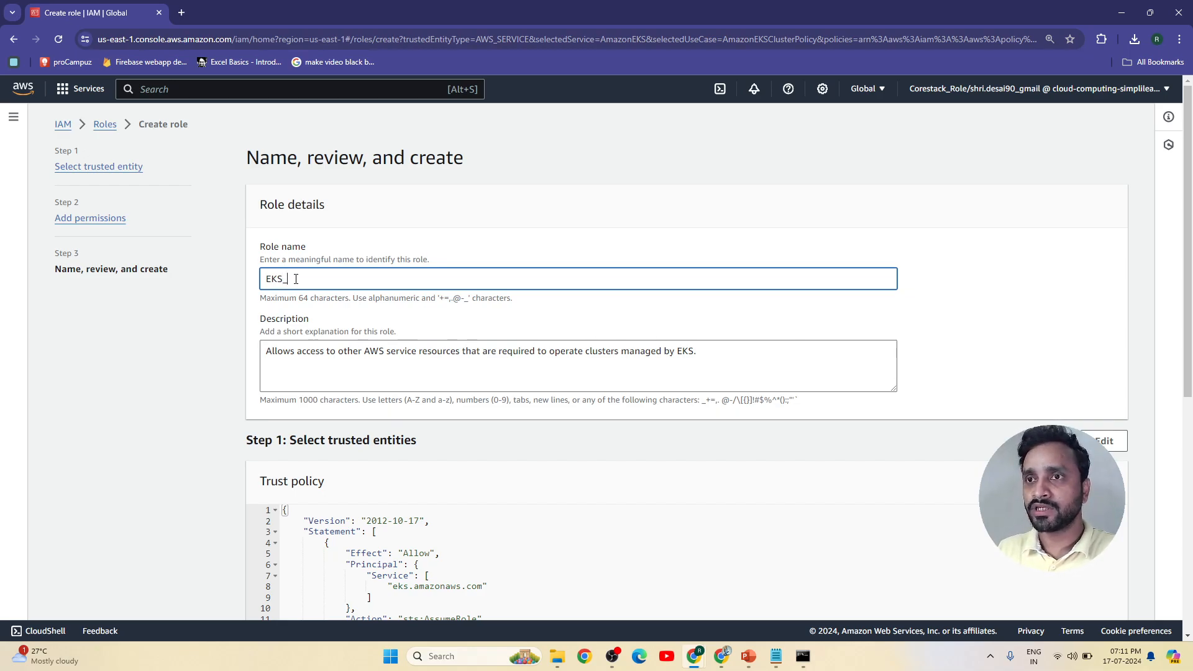
pyautogui.press('BackSpace')
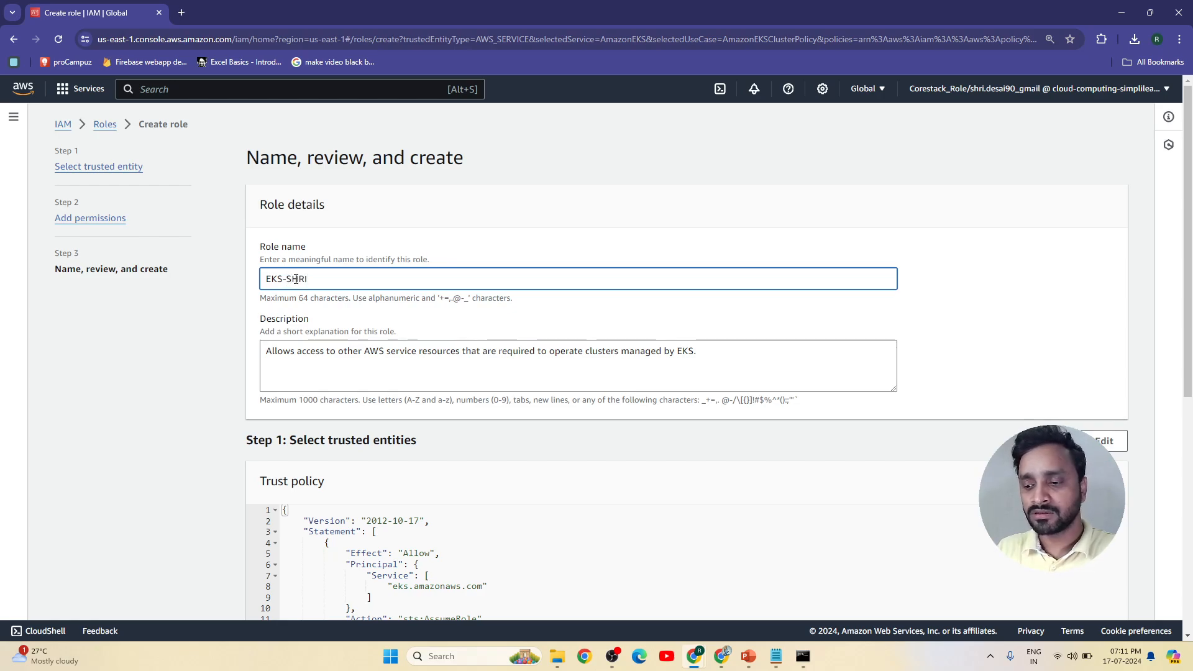
pyautogui.write('-SHRI-2')
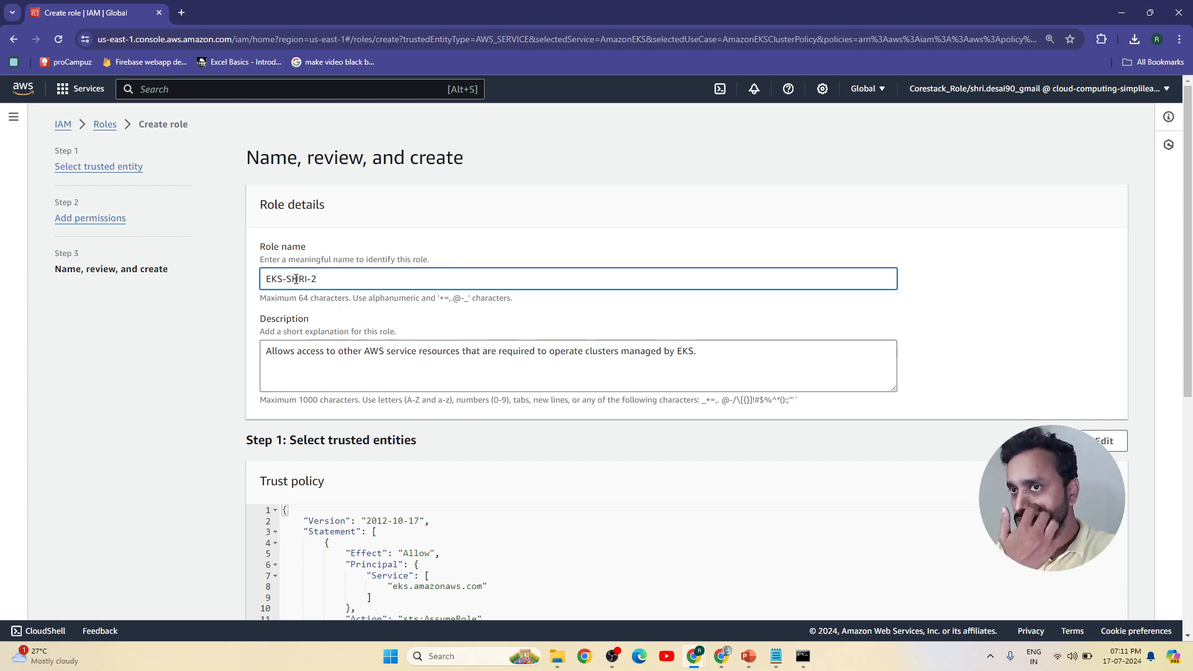
pyautogui.write('-ROLE')
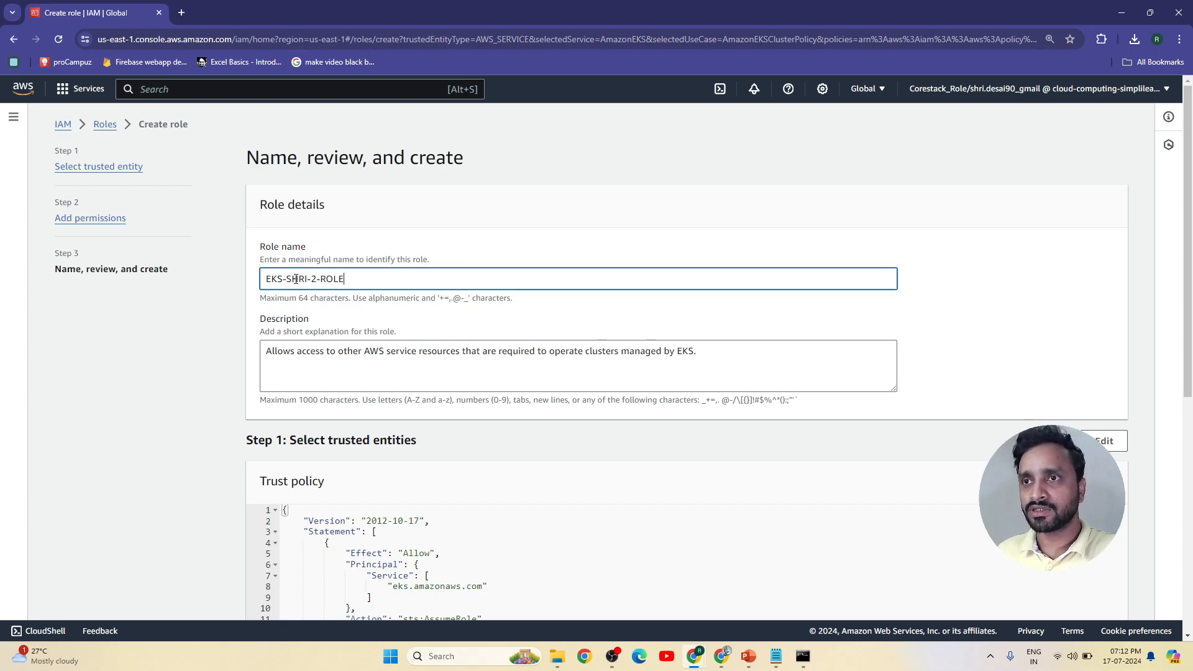
# - Review the cluster role's trust policy and permissions, and create the role without tags
pyautogui.scroll(-1, 286, 290)
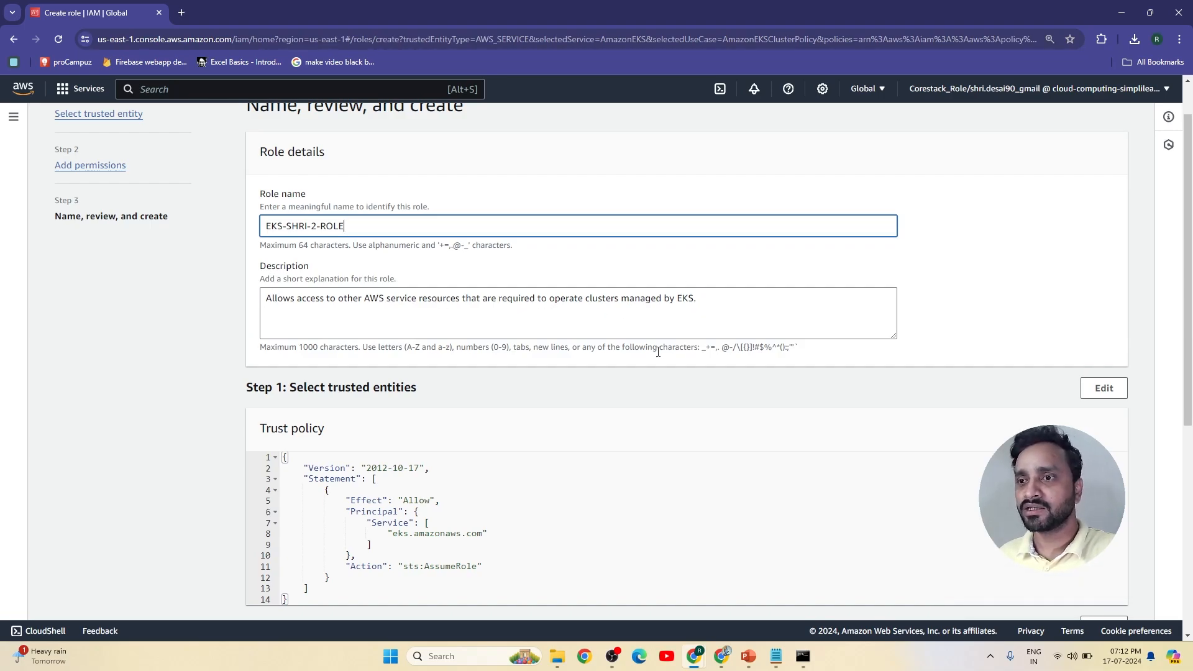
pyautogui.scroll(-3, 658, 352)
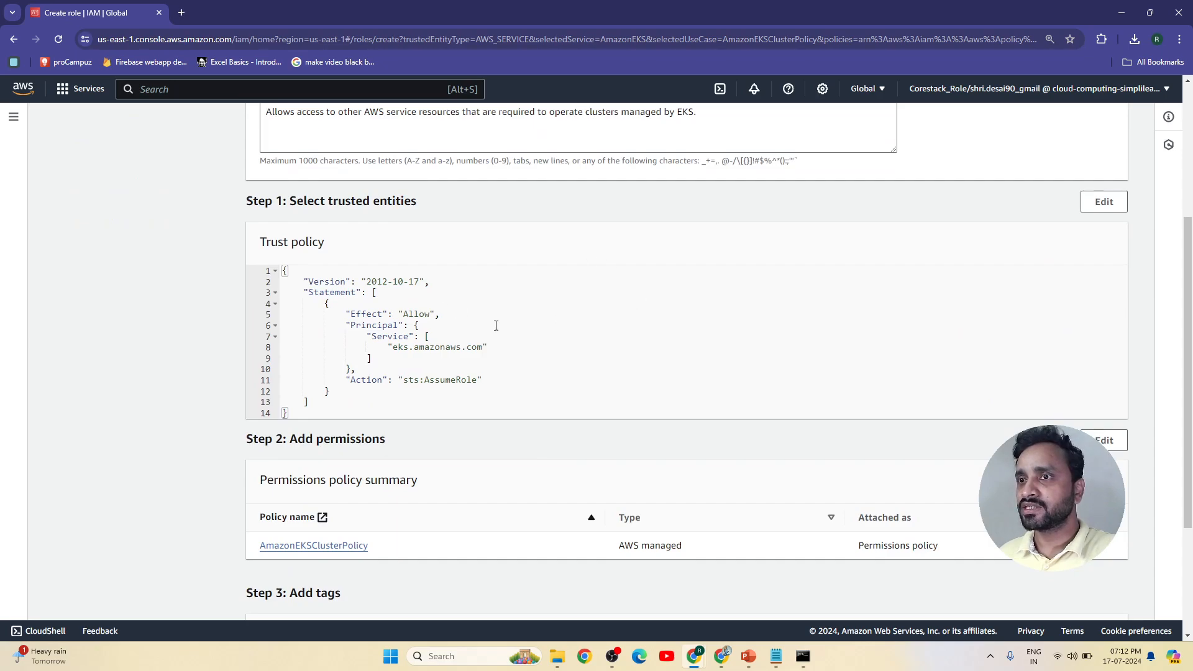
pyautogui.scroll(-3, 960, 409)
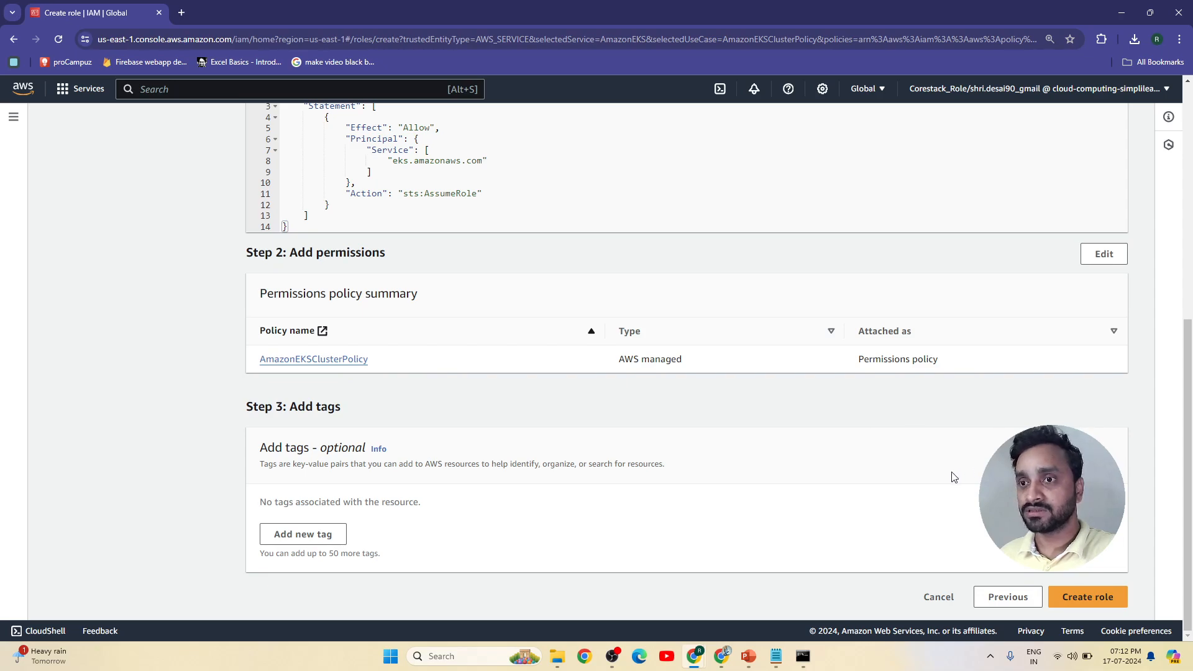
pyautogui.click(1089, 598)
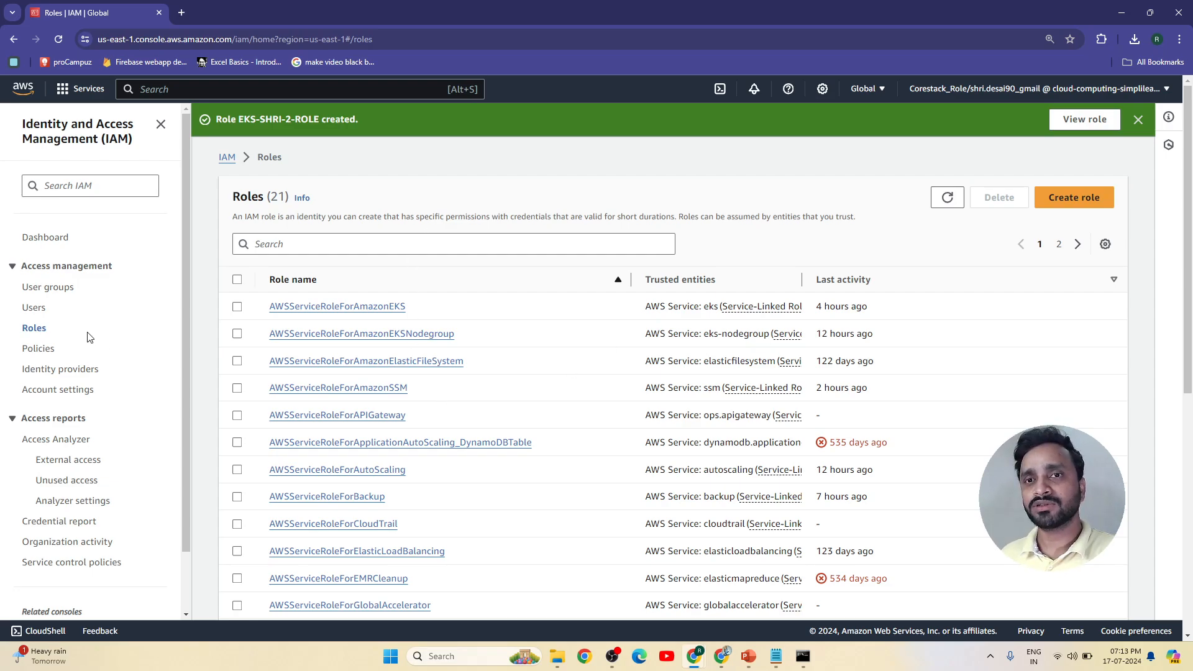
# - Start creating another role with EC2 as the trusted AWS service and use case, and continue to the permissions
pyautogui.click(1065, 200)
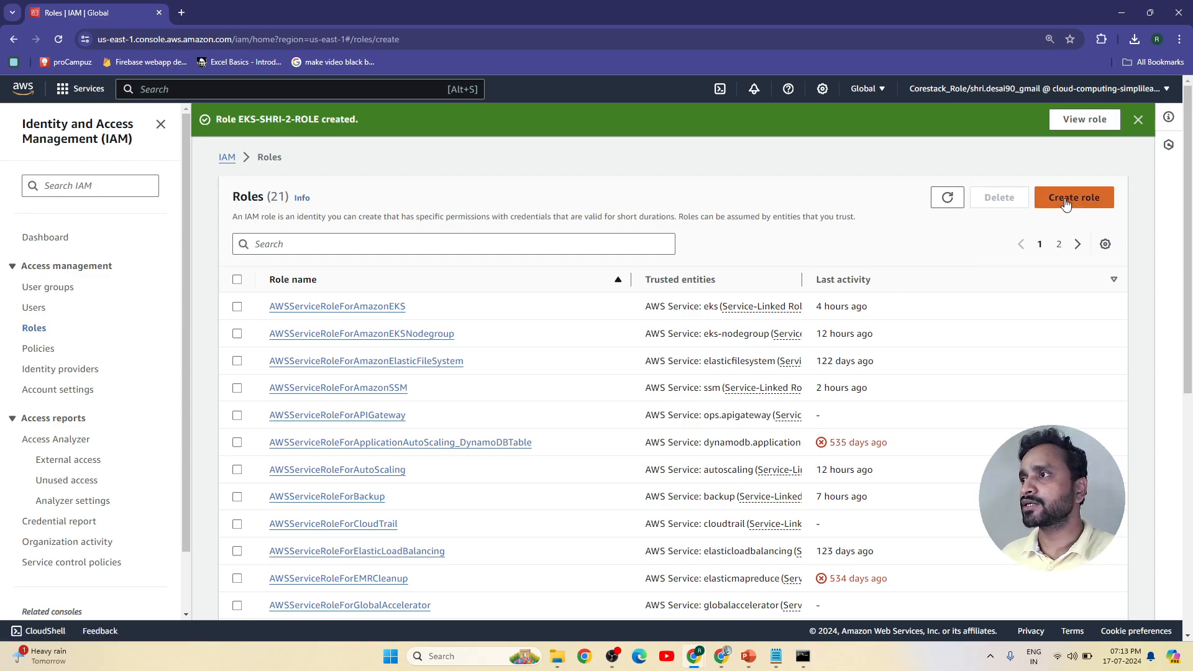
pyautogui.click(336, 534)
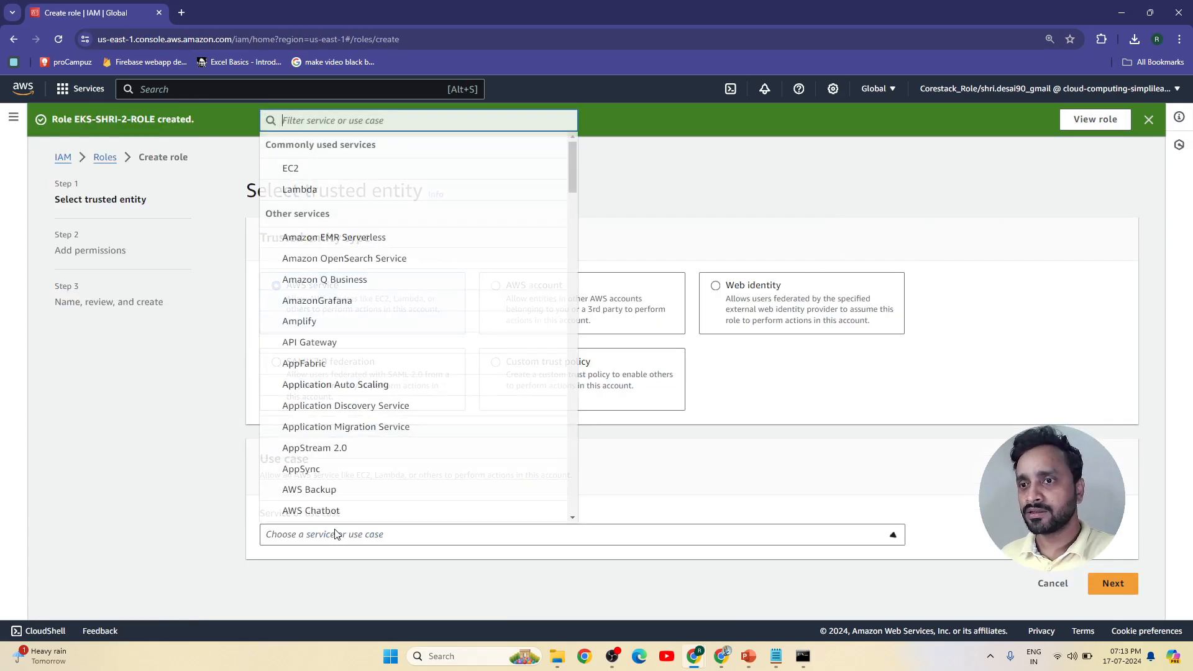
pyautogui.click(322, 171)
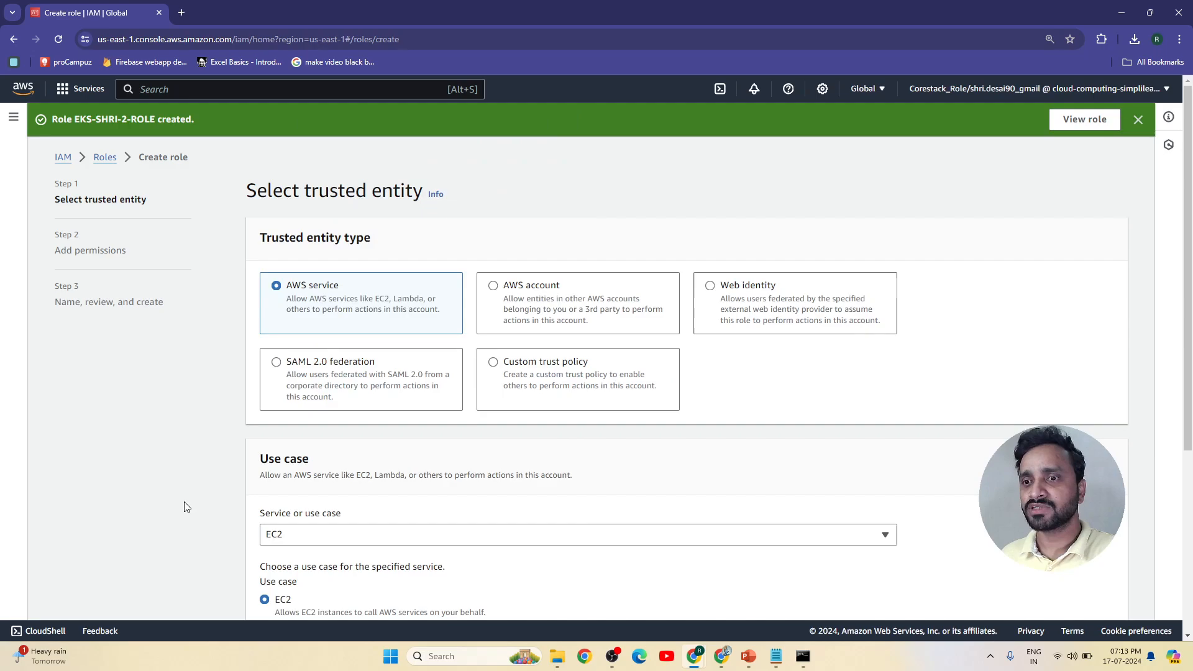
pyautogui.scroll(-5, 187, 503)
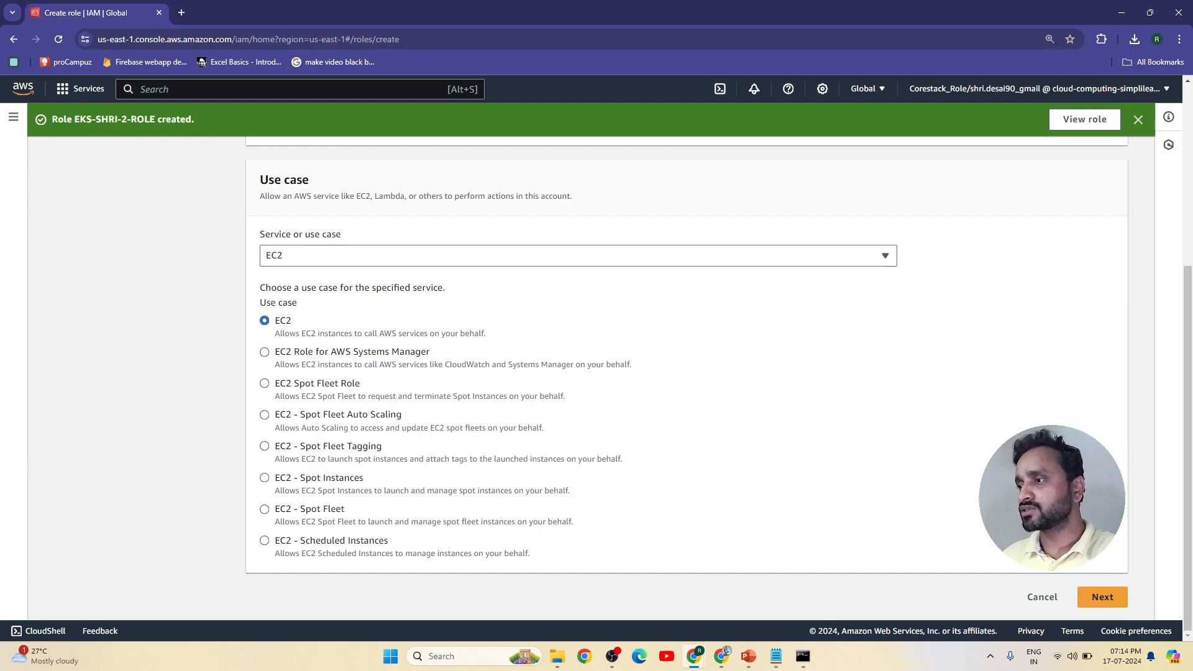
pyautogui.click(1099, 597)
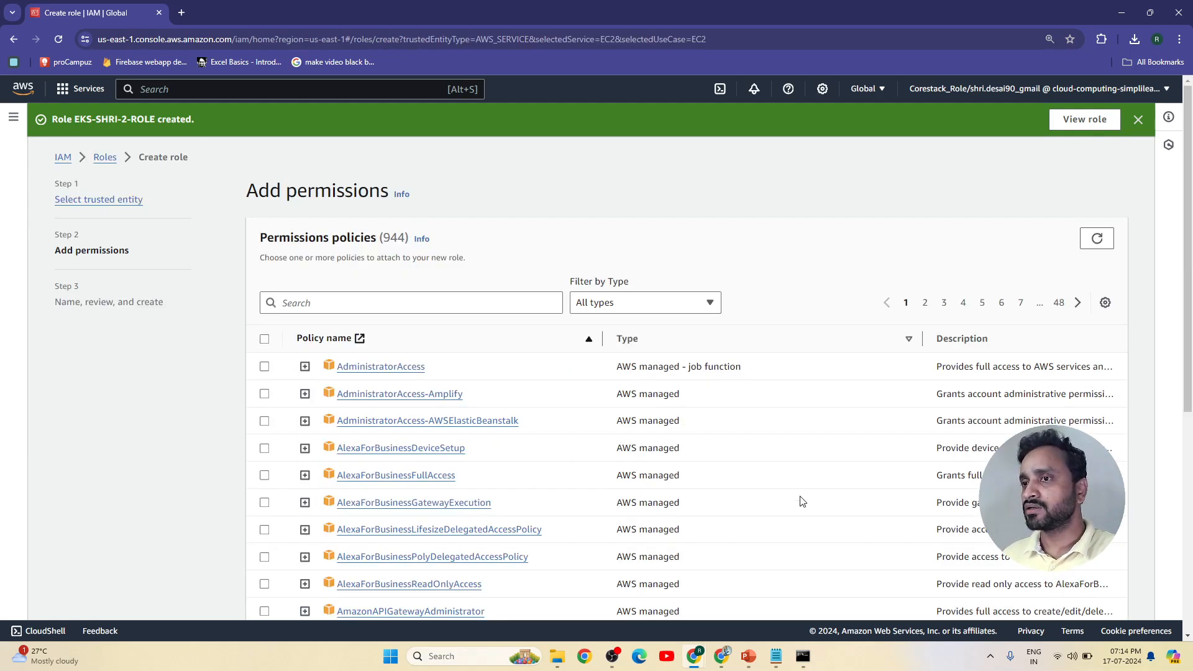
# - Search the permissions policies for "amazoneksworker" and select AmazonEKSWorkerNodePolicy
pyautogui.click(314, 307)
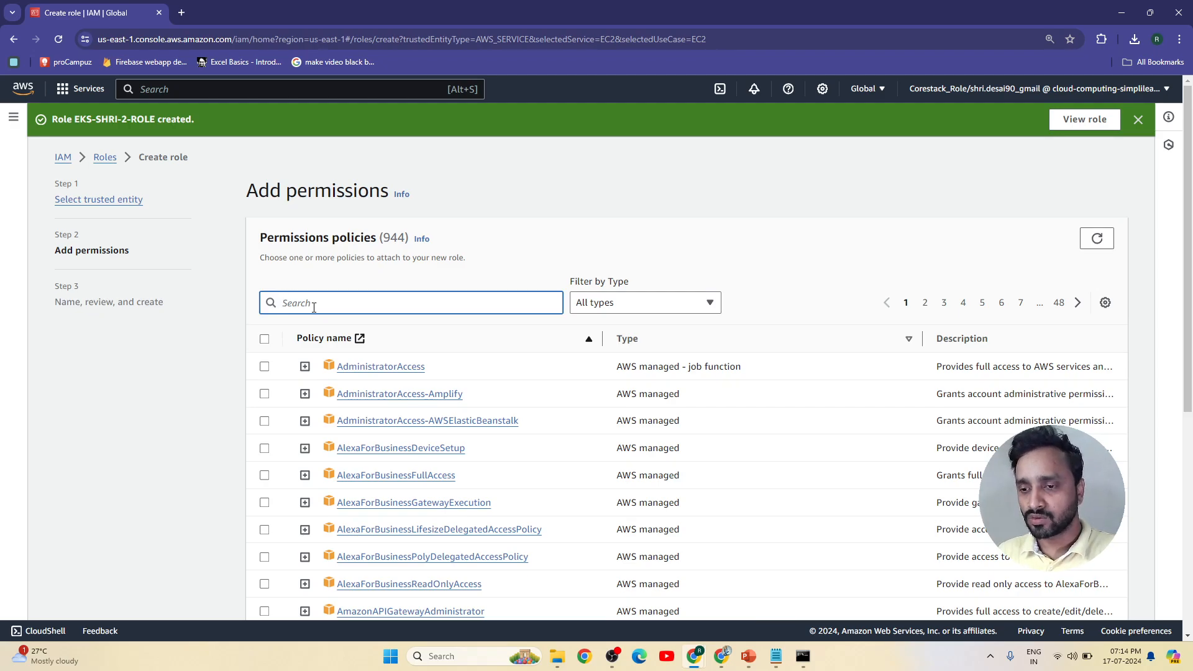
pyautogui.write('amazo')
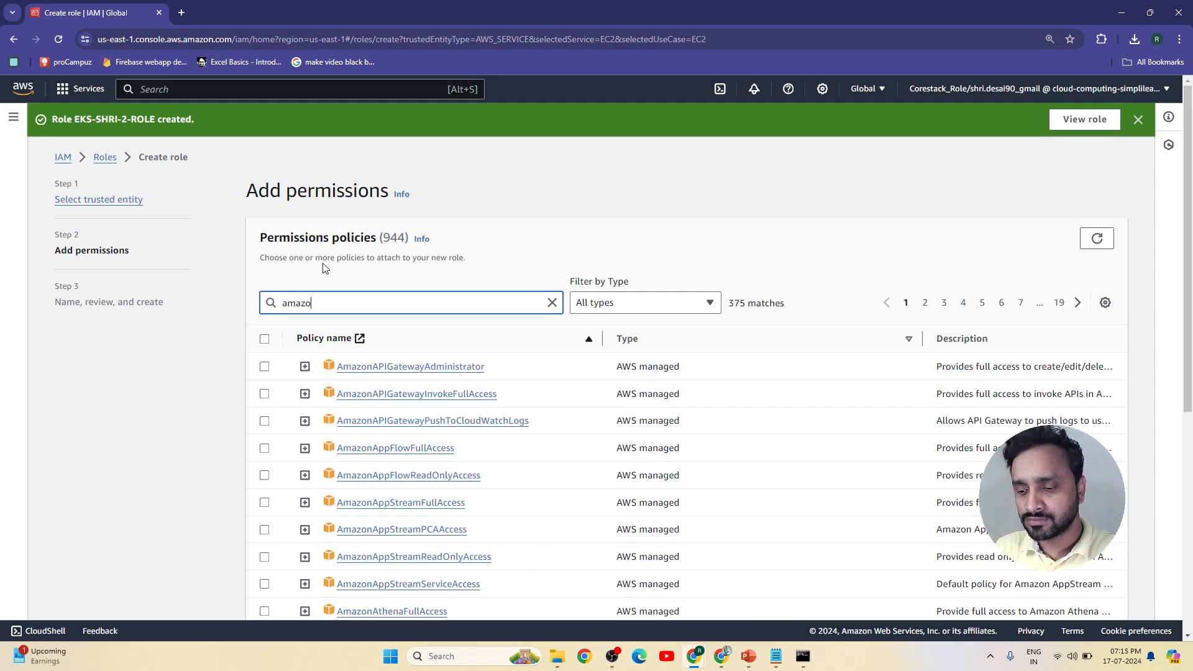
pyautogui.write('neks')
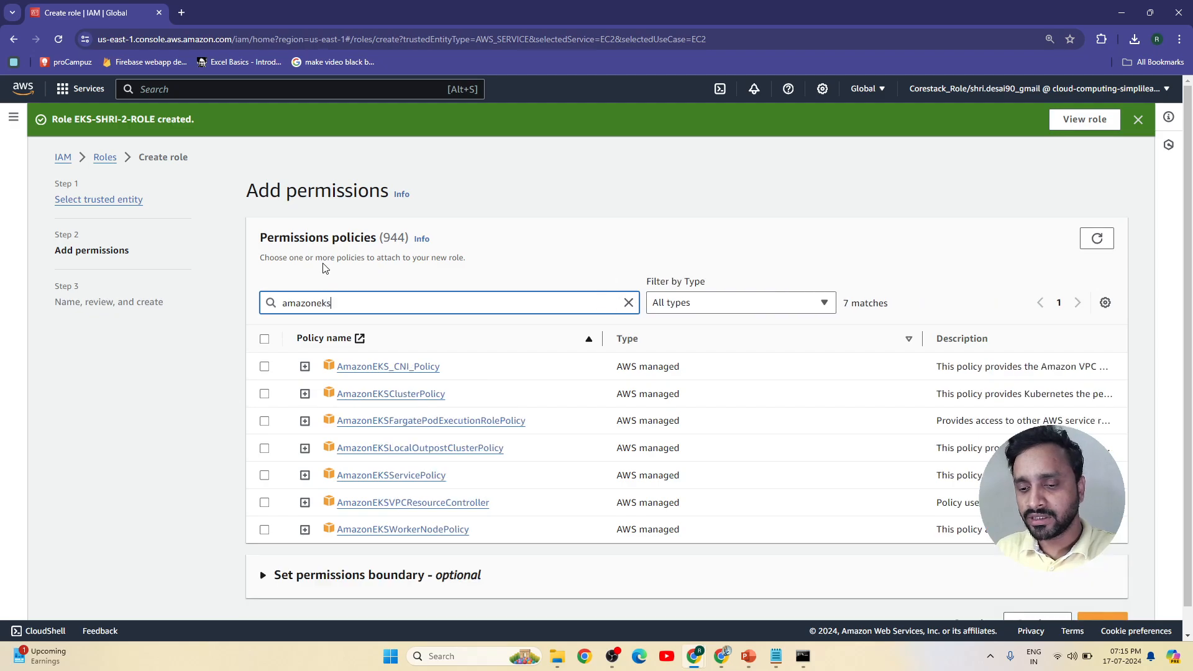
pyautogui.write('work')
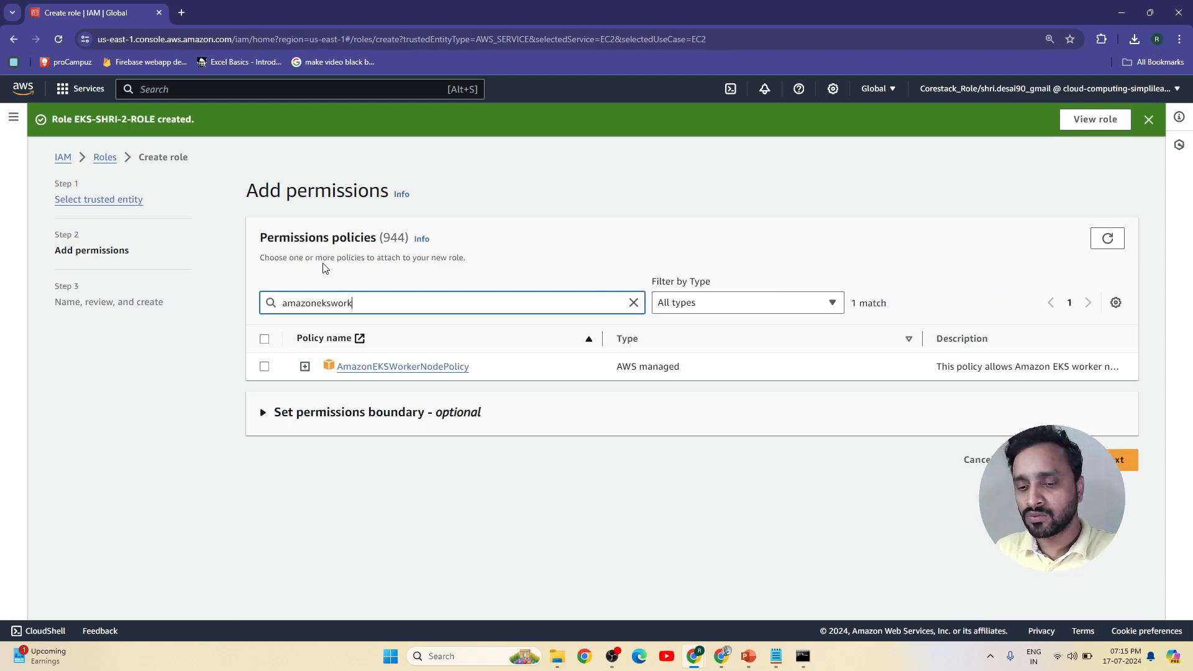
pyautogui.write('er')
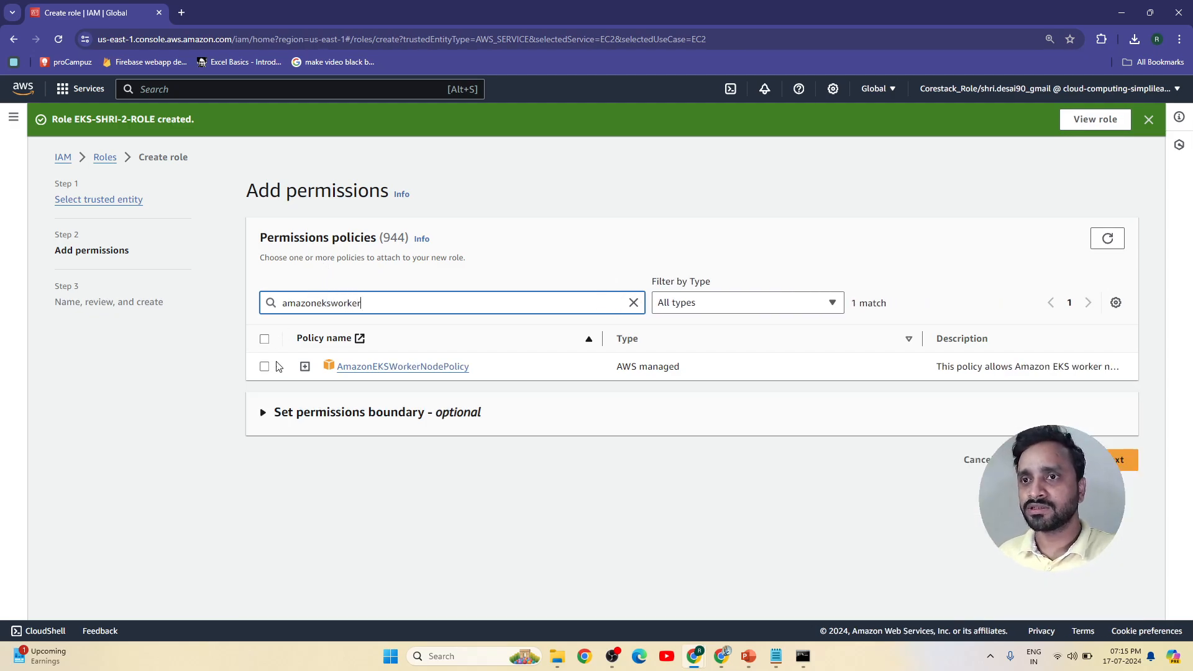
pyautogui.click(264, 367)
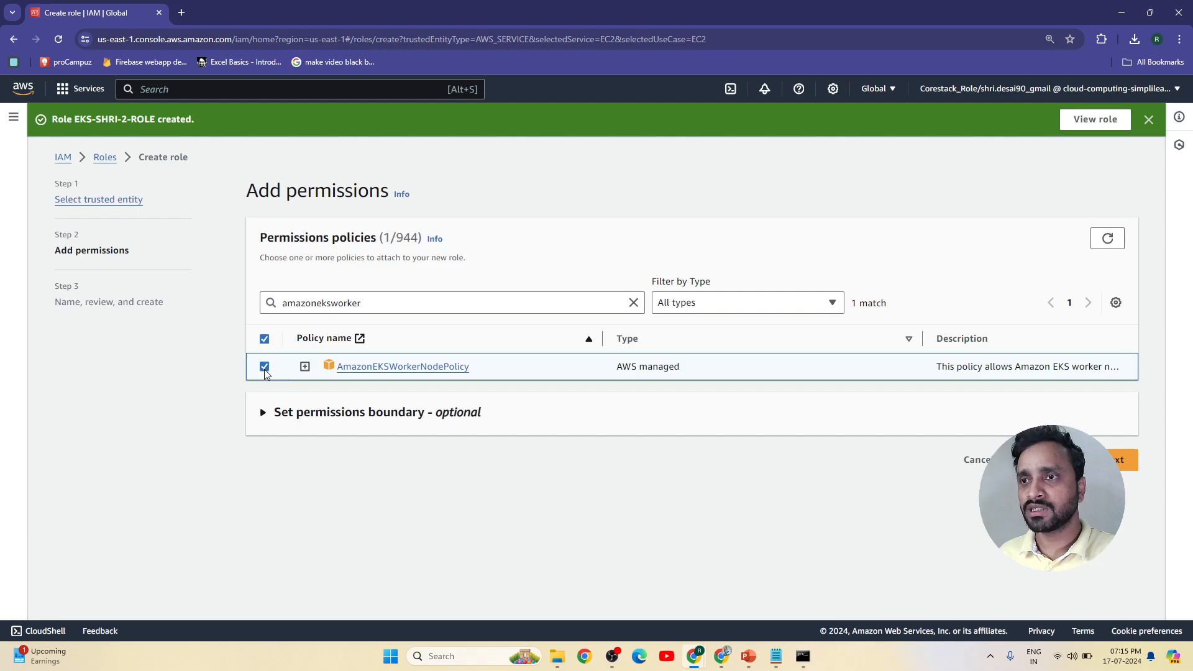
# - Search the policies for "amazonec2container" and add AmazonEC2ContainerRegistryReadOnly to the selection
pyautogui.doubleClick(394, 306)
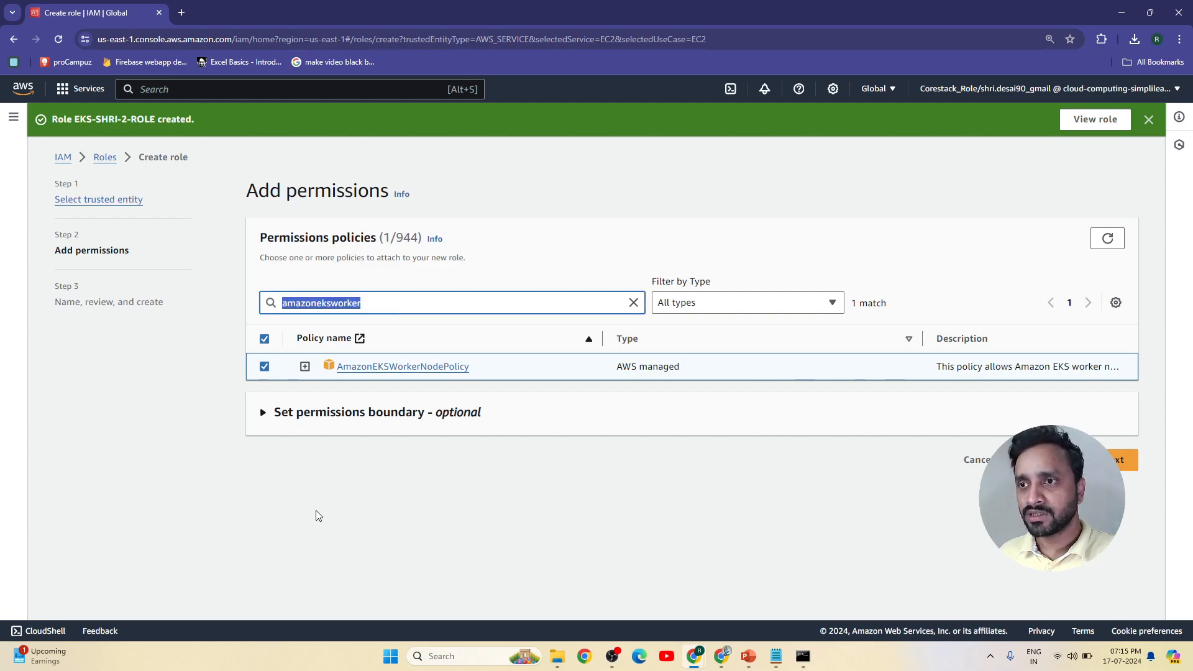
pyautogui.press('BackSpace')
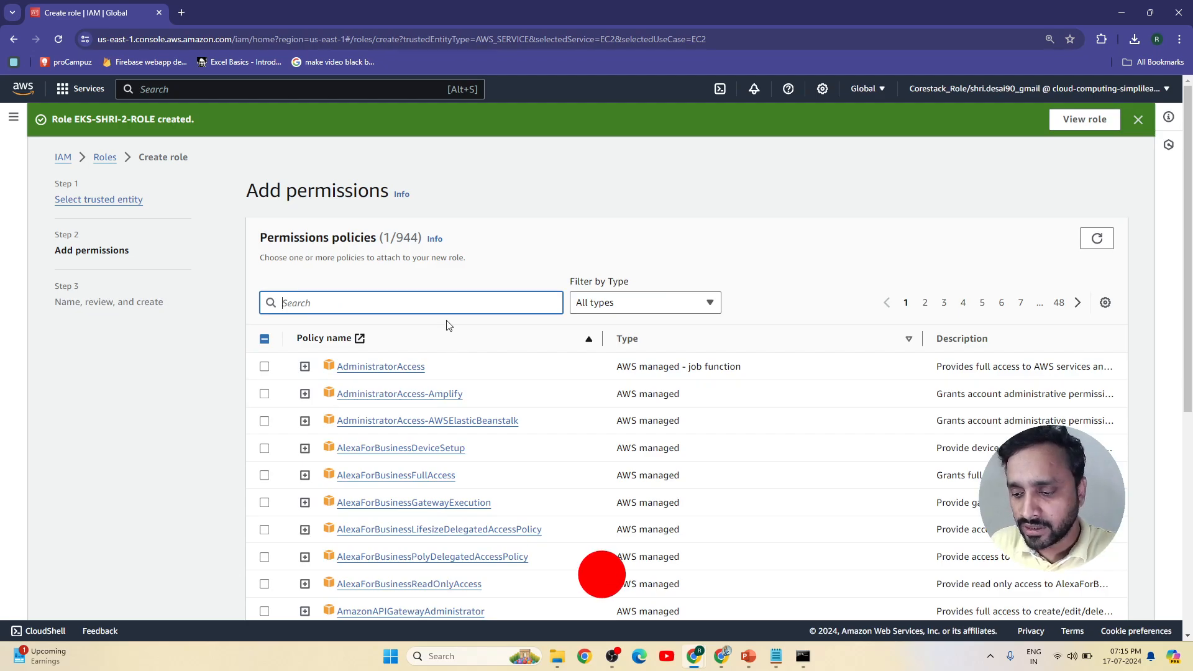
pyautogui.write('amazon')
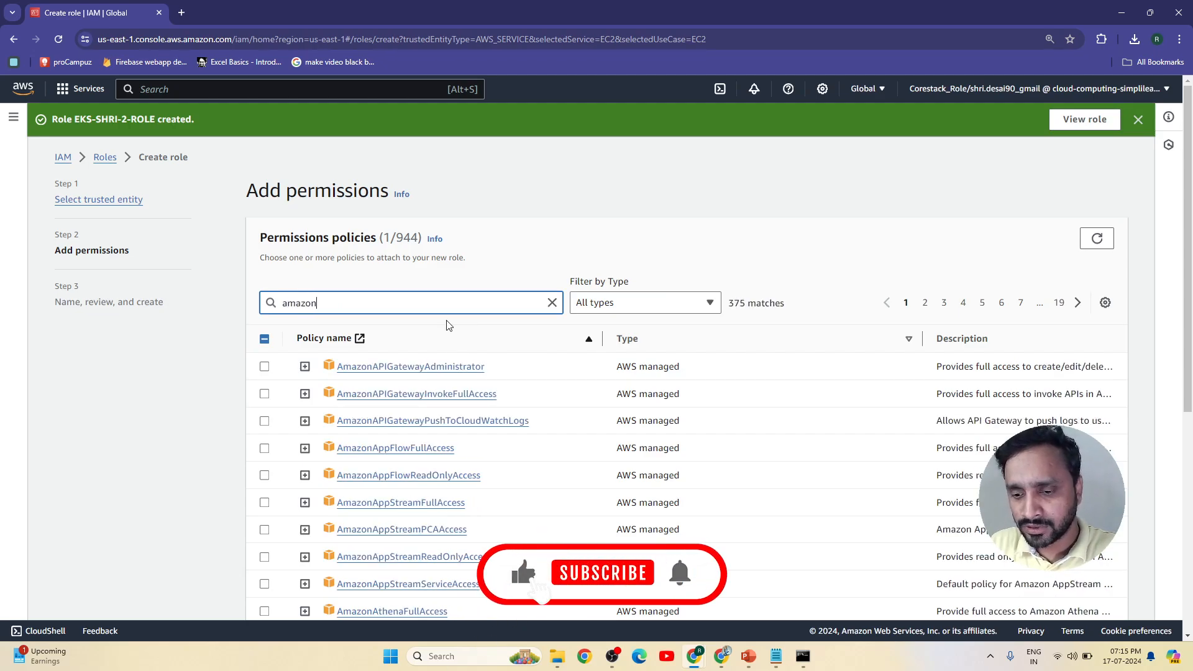
pyautogui.write('ec2container')
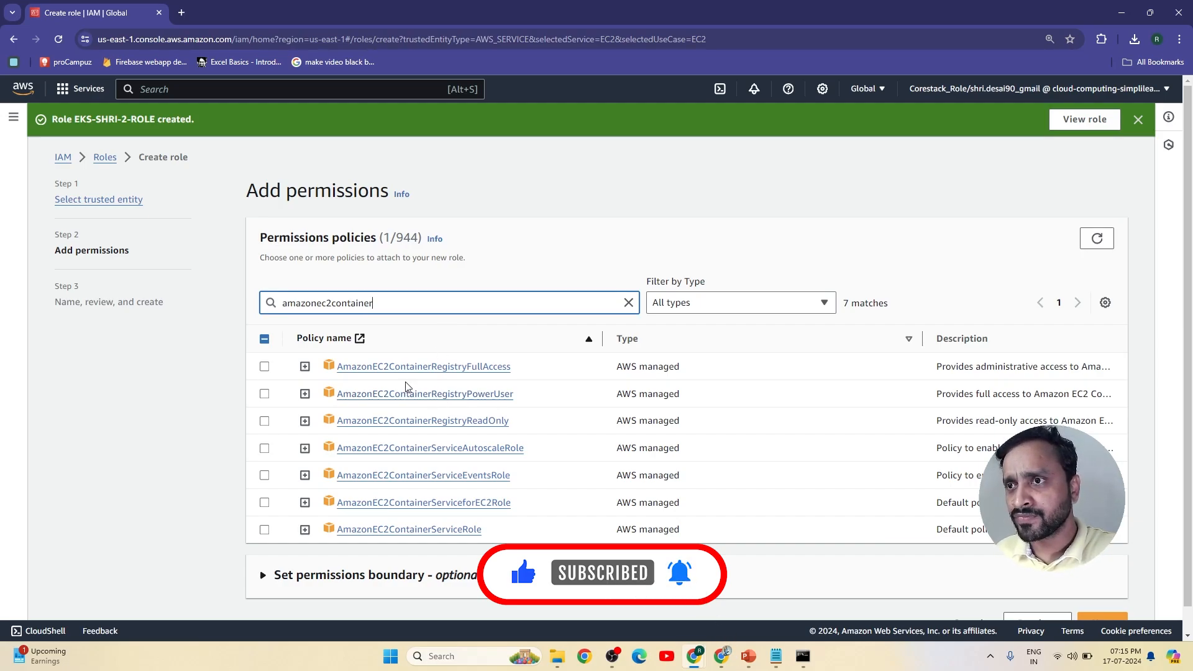
pyautogui.click(264, 422)
# - Search the policies for "amazoneks", add AmazonEKS_CNI_Policy to the selection, and continue to the role's review page
pyautogui.doubleClick(412, 305)
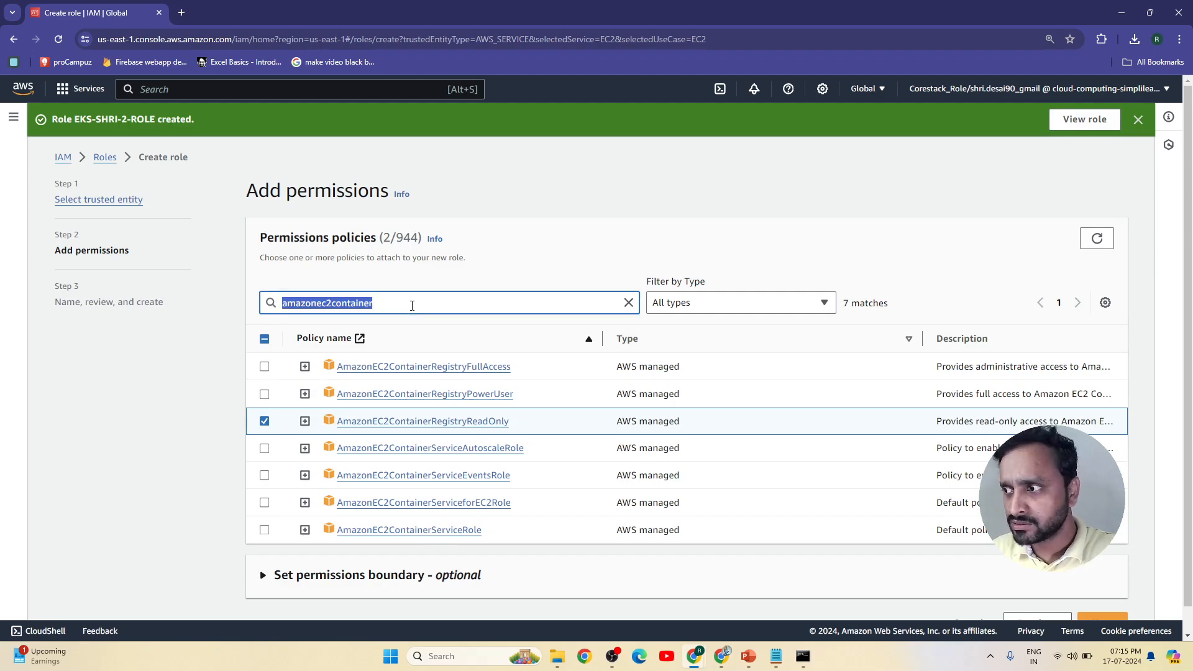
pyautogui.write('amazonek')
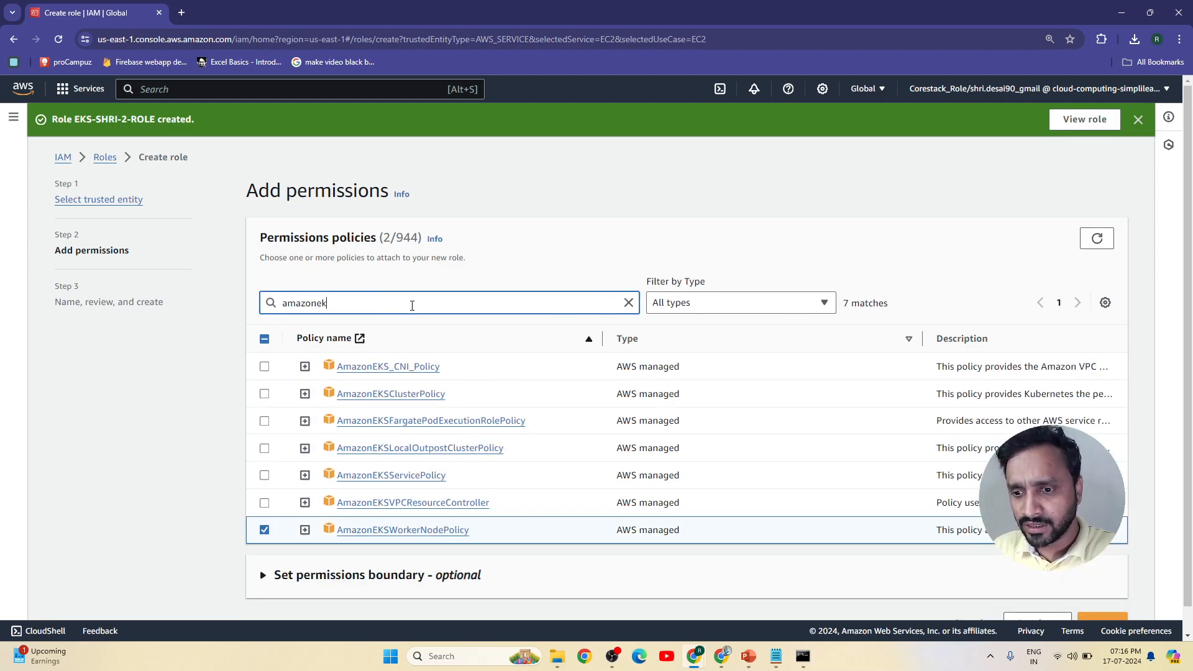
pyautogui.write('scni')
pyautogui.press('BackSpace')
pyautogui.press('BackSpace')
pyautogui.press('BackSpace')
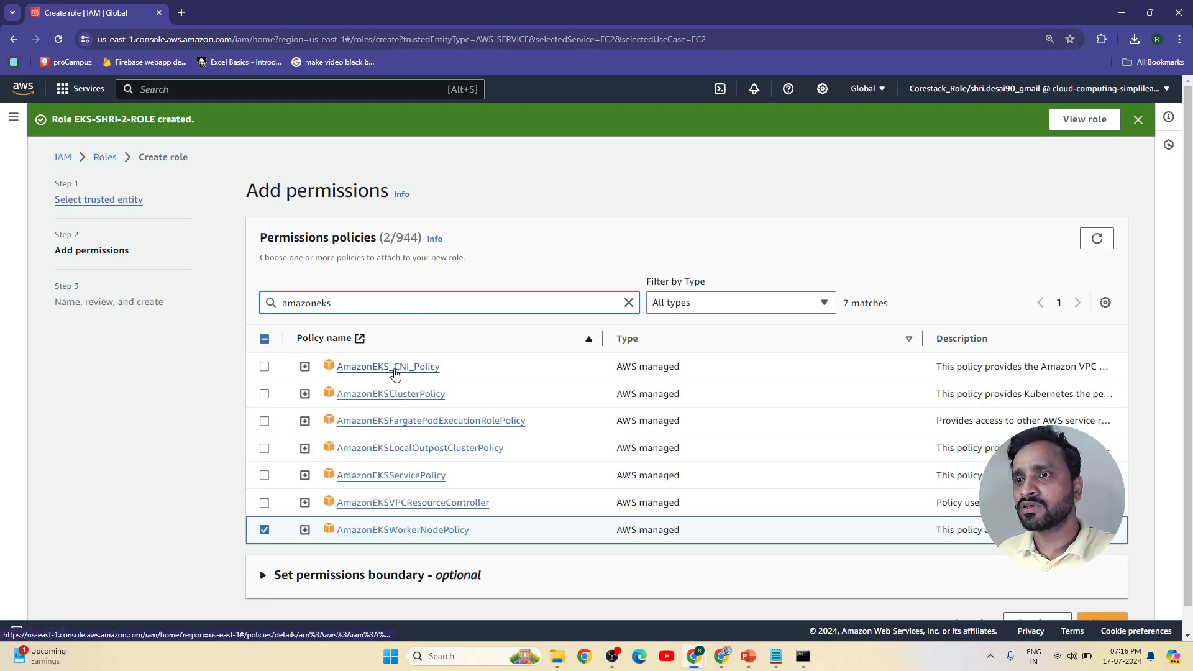
pyautogui.click(264, 369)
pyautogui.scroll(-1, 667, 591)
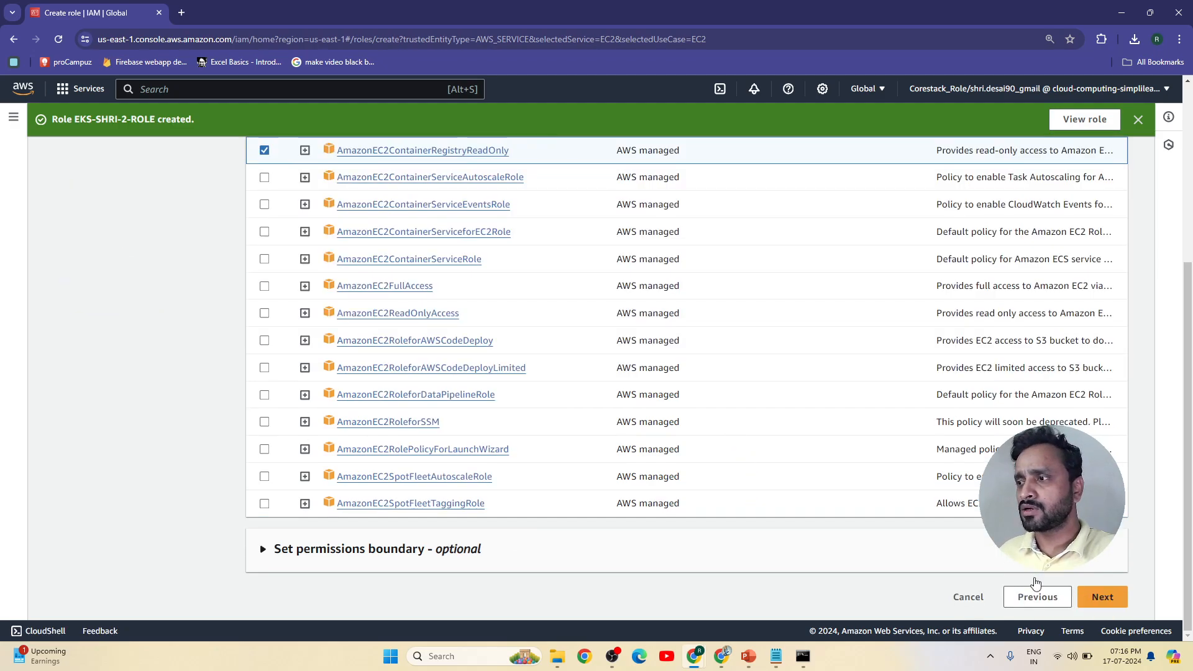
pyautogui.click(1101, 595)
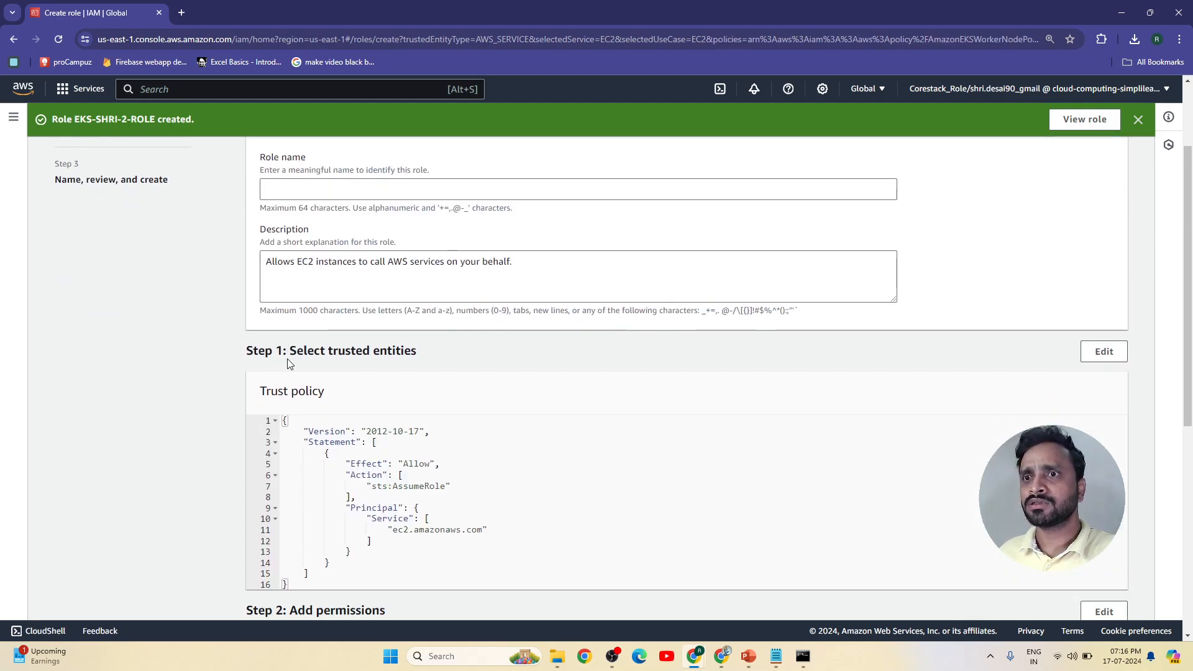
# - Review the attached policies, name the role EKS-WORK22-ROLE-SHRI, and create it
pyautogui.scroll(-8, 287, 360)
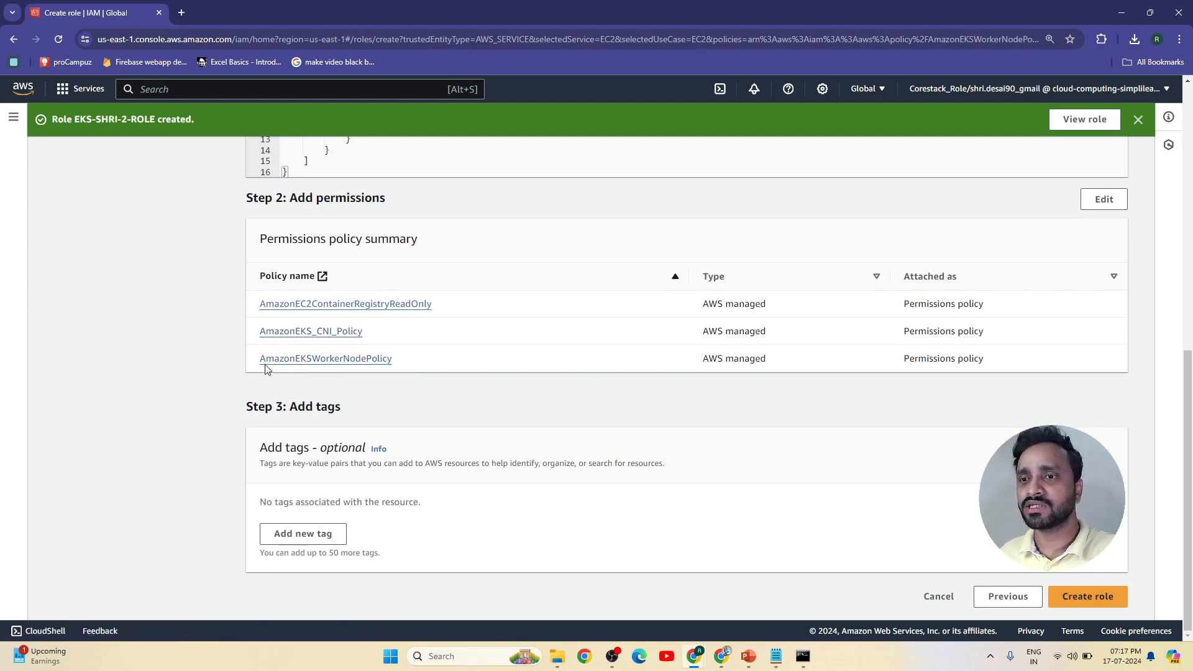
pyautogui.scroll(9, 243, 391)
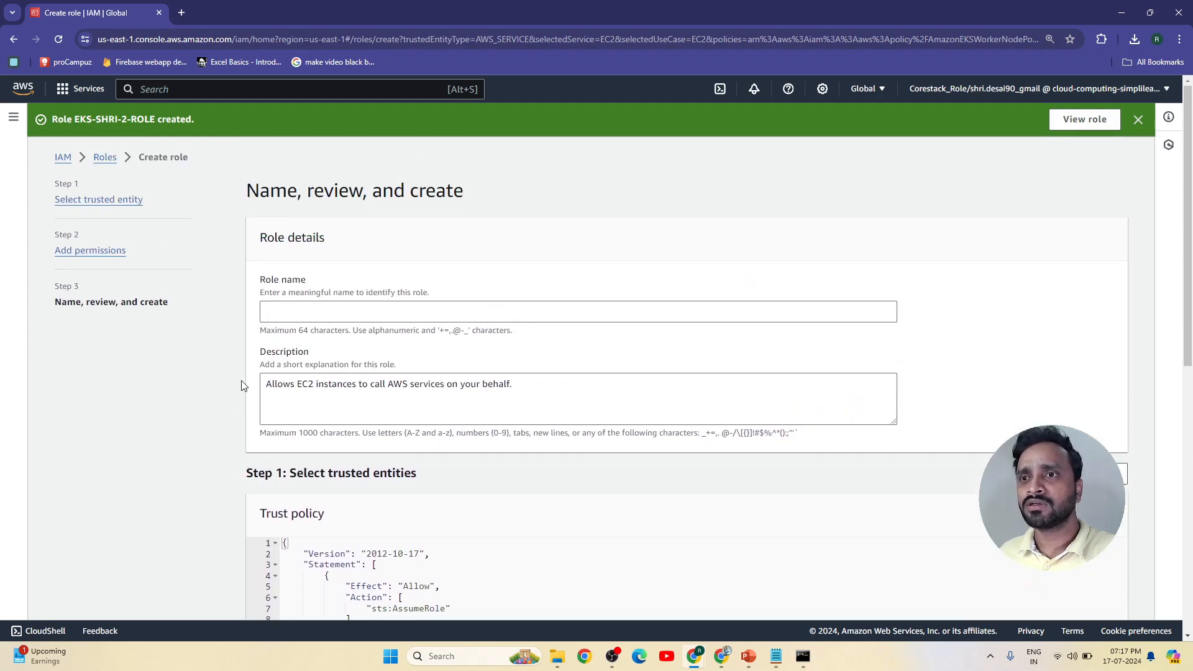
pyautogui.click(315, 305)
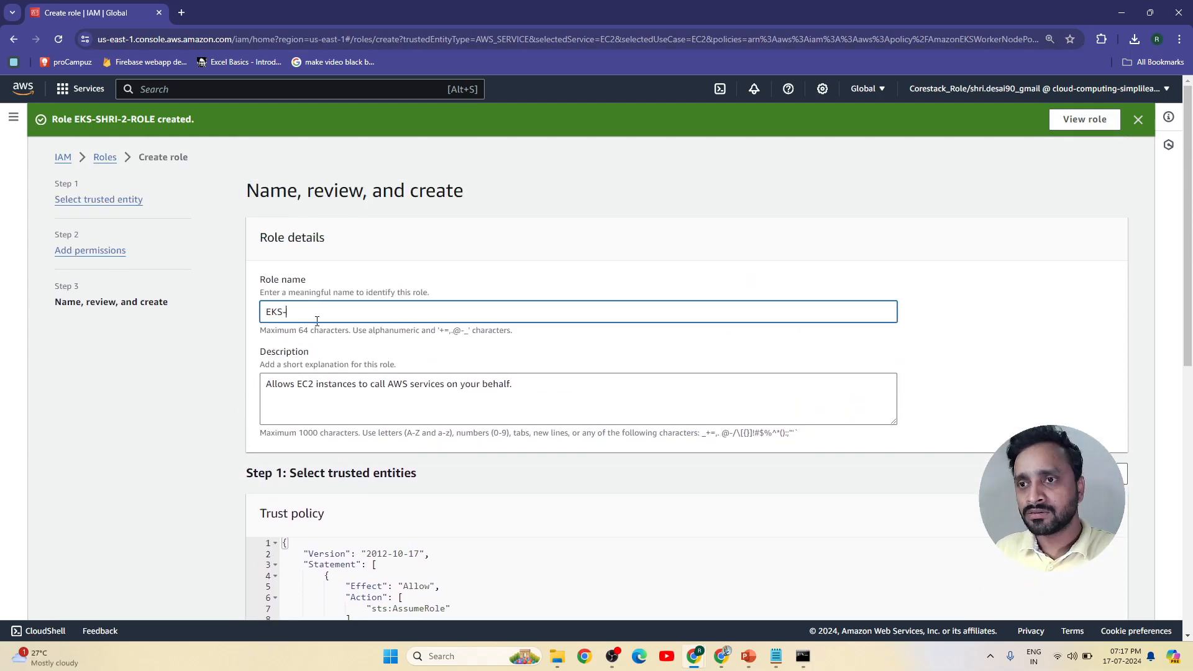
pyautogui.write('-ROLE-SHRI')
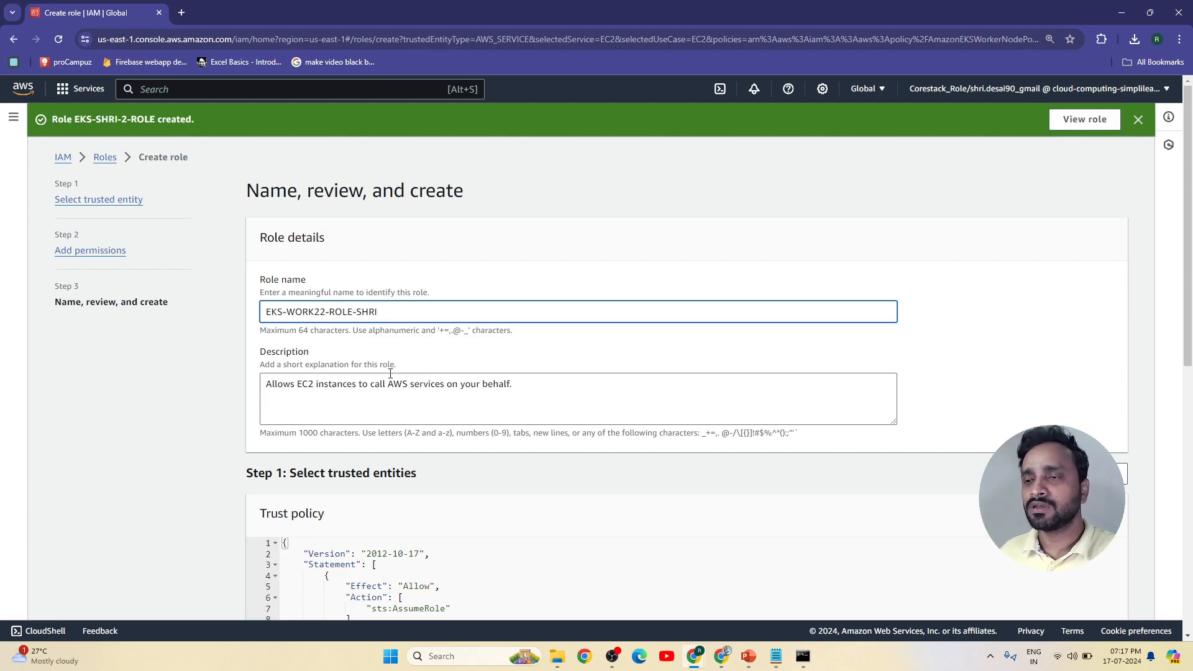
pyautogui.scroll(-9, 950, 337)
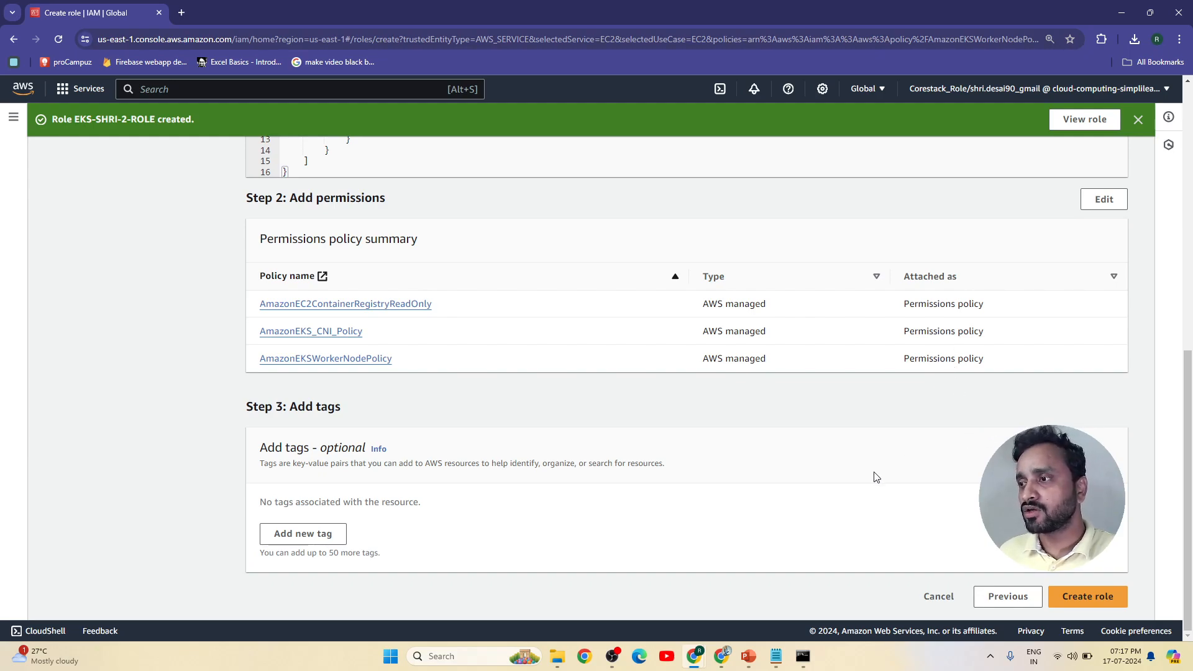
pyautogui.click(1098, 600)
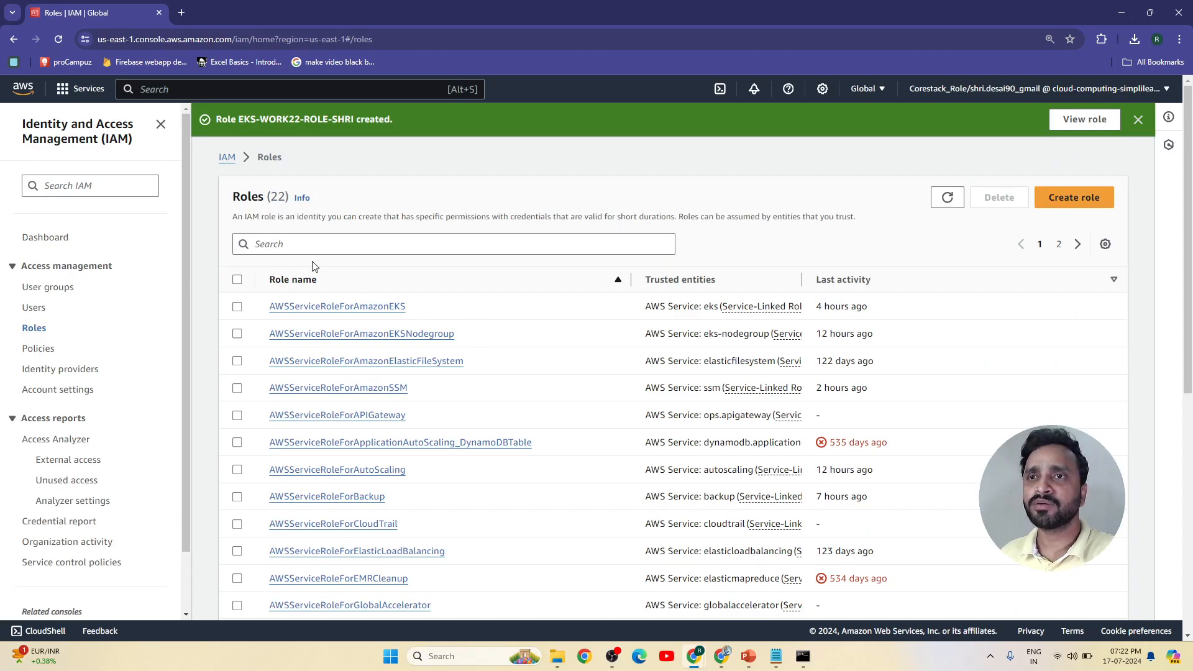
# - Search the AWS services for "amazon EKS clu", go to Elastic Kubernetes Service, and start creating a new cluster
pyautogui.click(239, 89)
pyautogui.write('amazon EKS clu')
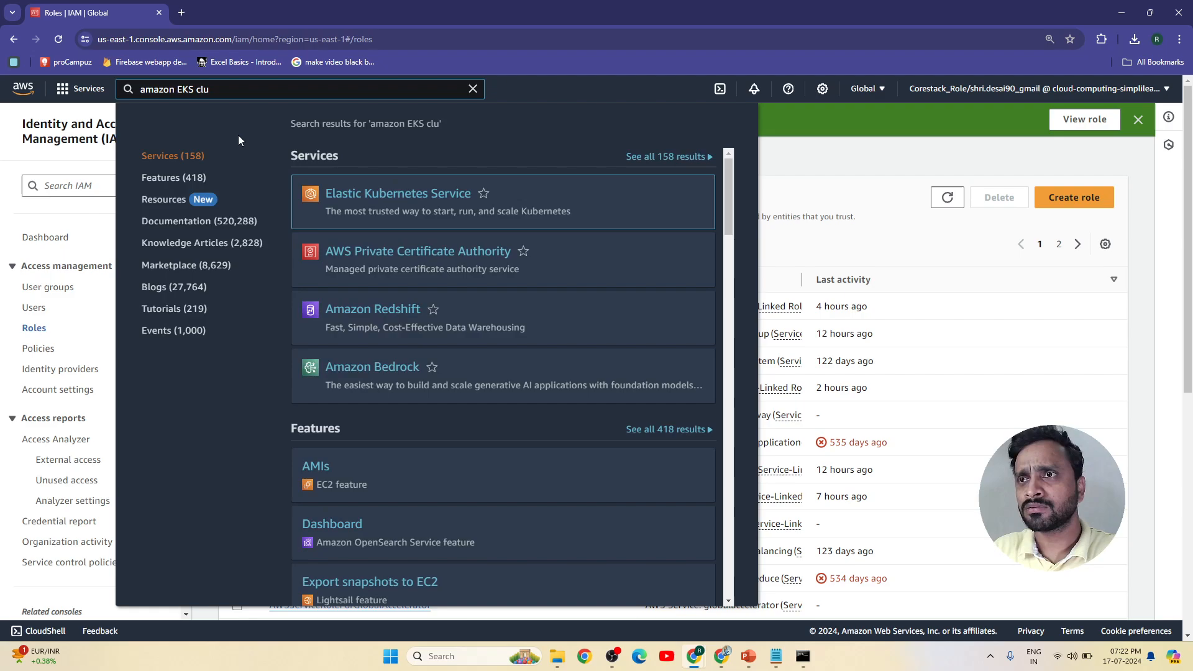
pyautogui.moveTo(333, 180)
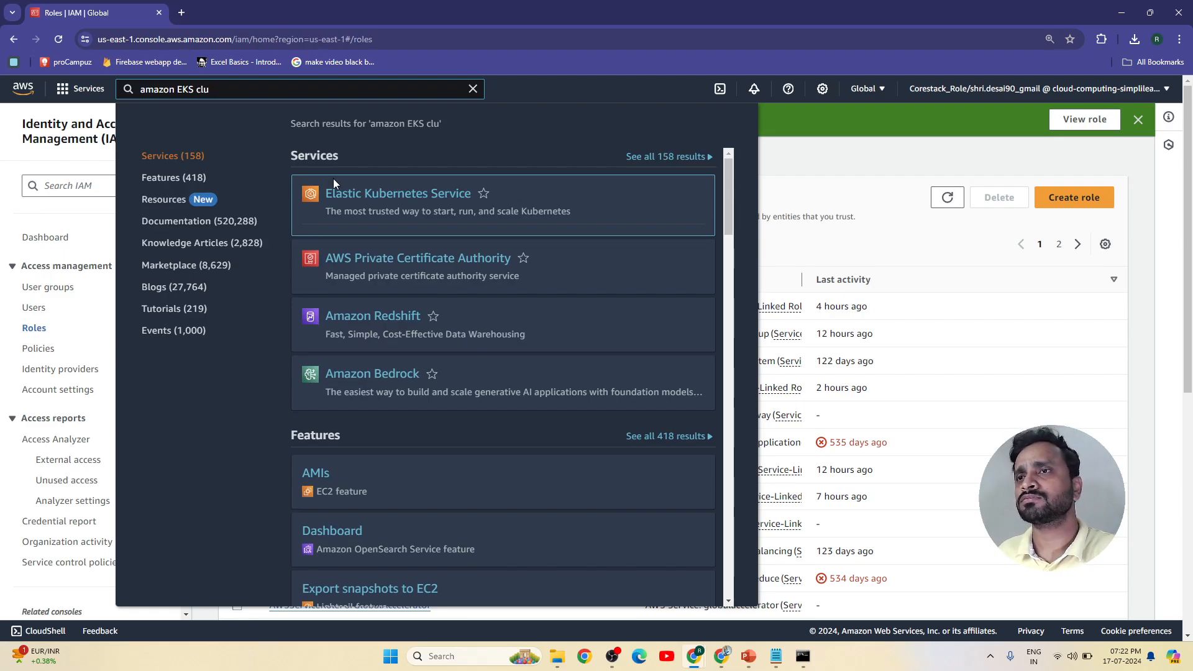
pyautogui.click(365, 196)
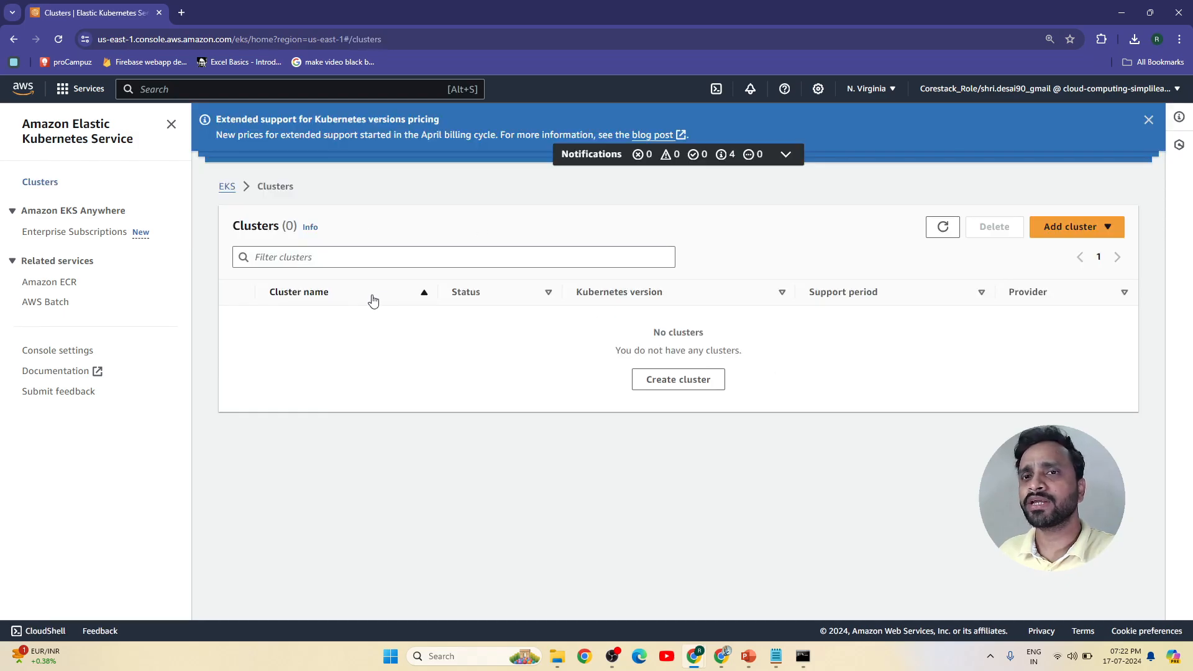
pyautogui.click(1057, 227)
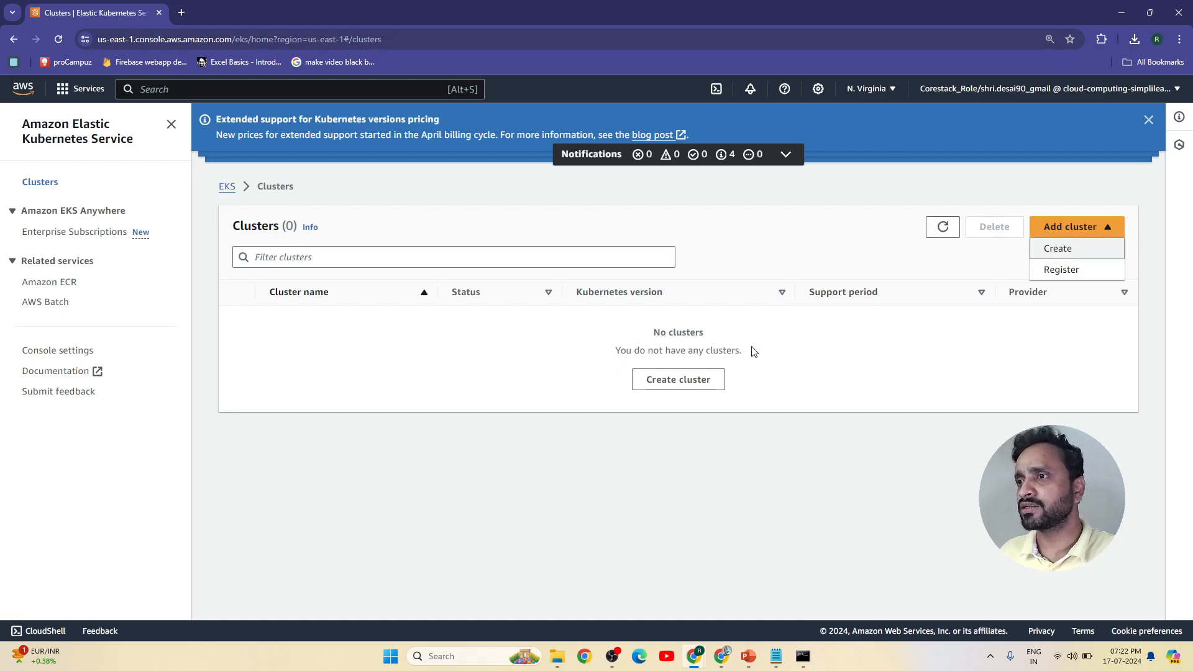
pyautogui.click(1089, 254)
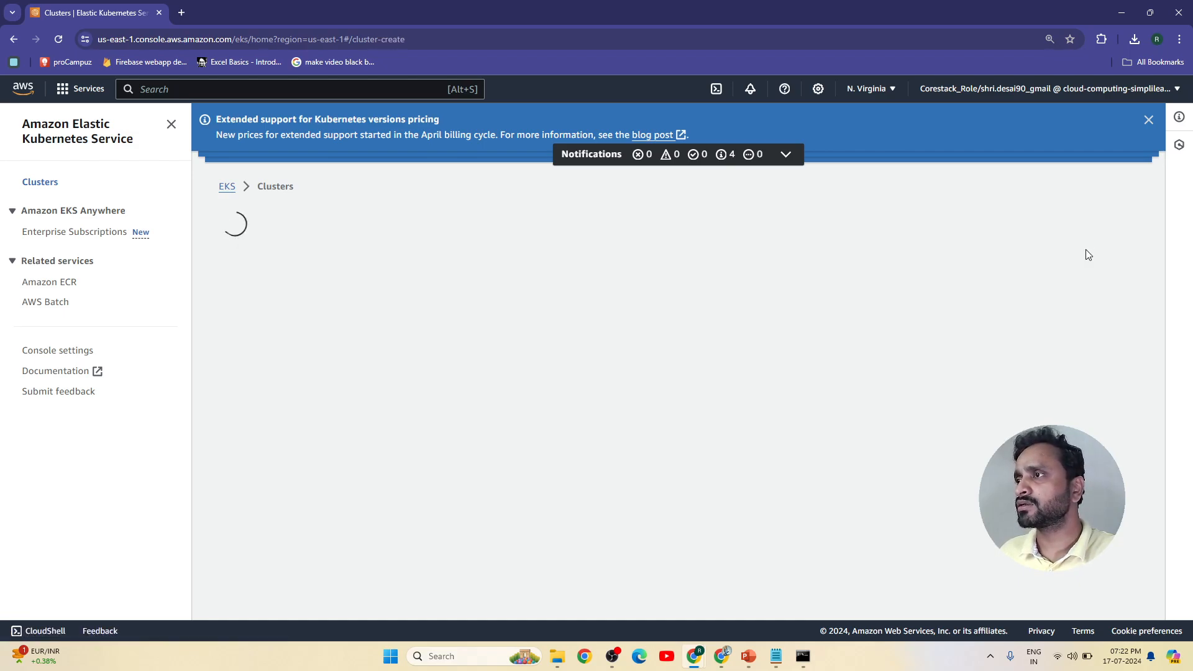
# - Name the cluster with the prefix EKS, the owner's full name and the suffix TECH, joined by hyphens
pyautogui.click(332, 325)
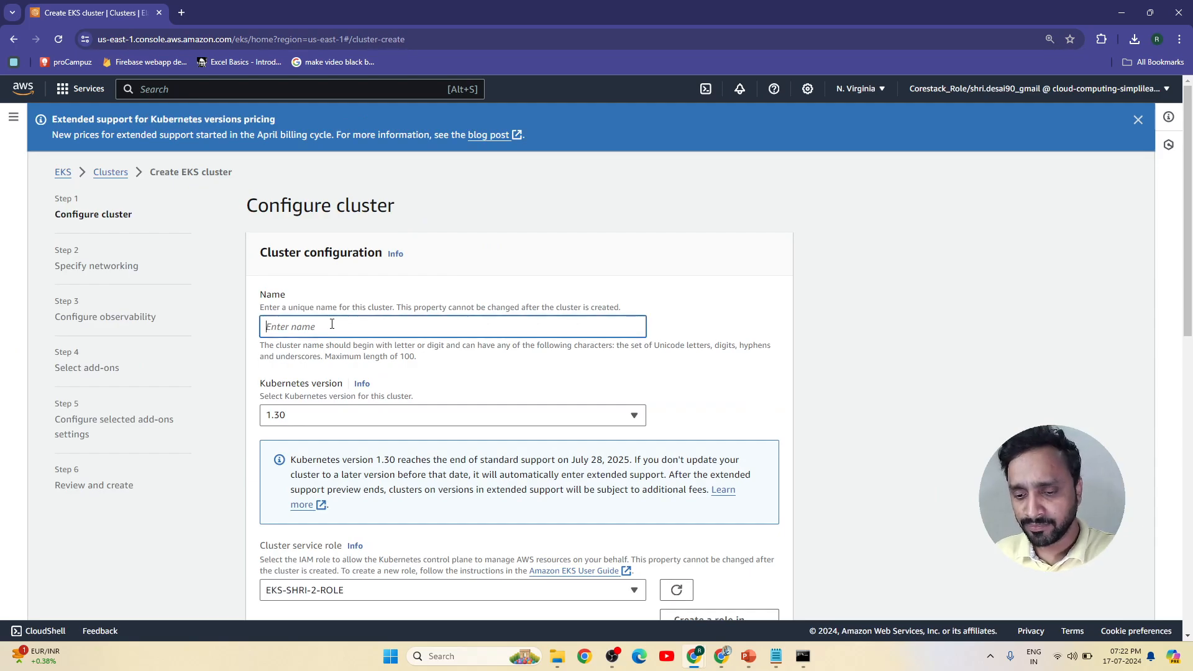
pyautogui.write('EK')
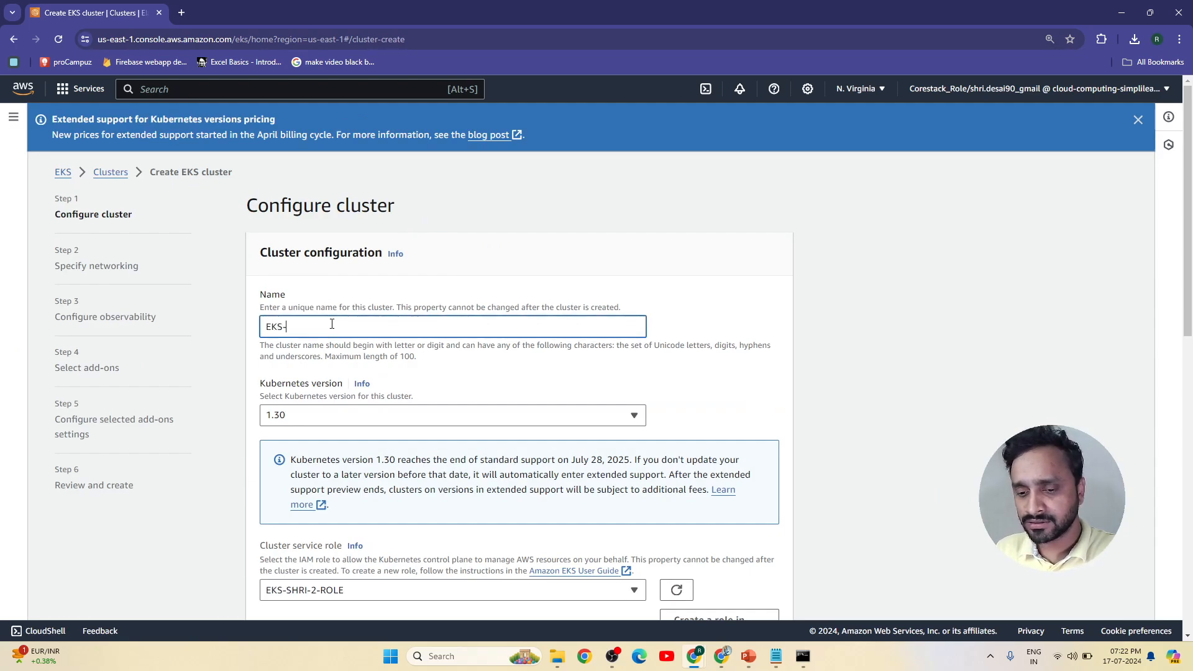
pyautogui.write('S-')
pyautogui.write('SHRIDHAR-DESAI-TECH')
# - Keep Kubernetes version 1.30 and the cluster service role EKS-SHRI-2-ROLE, and continue to the networking settings
pyautogui.scroll(-3, 674, 393)
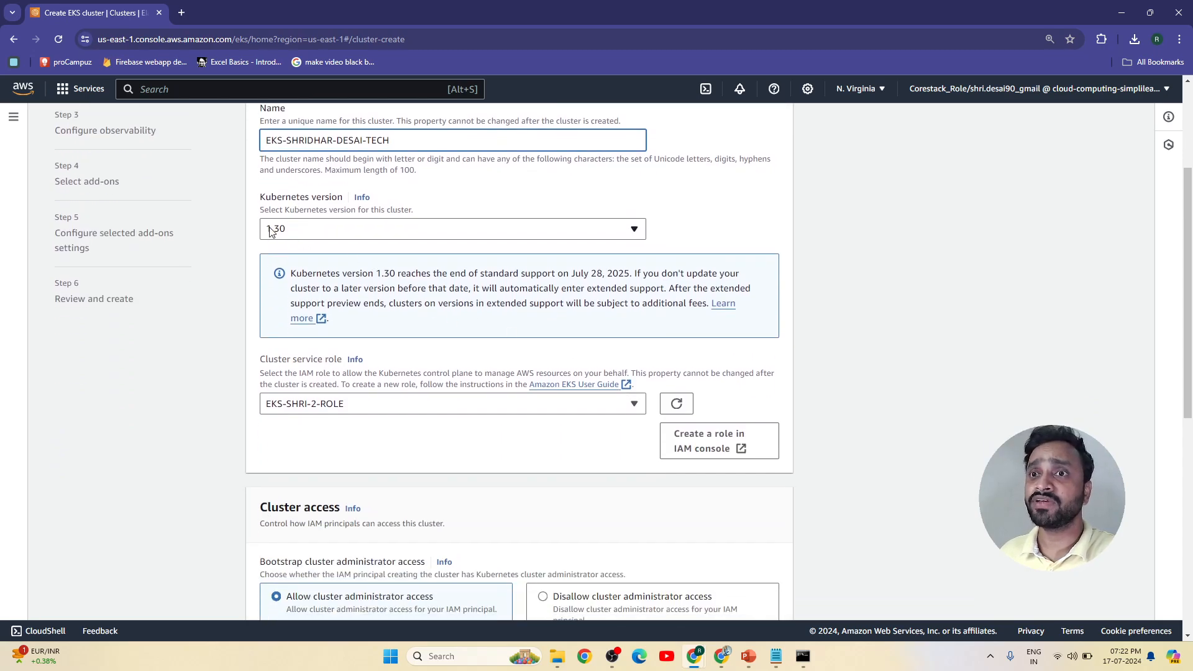
pyautogui.click(281, 235)
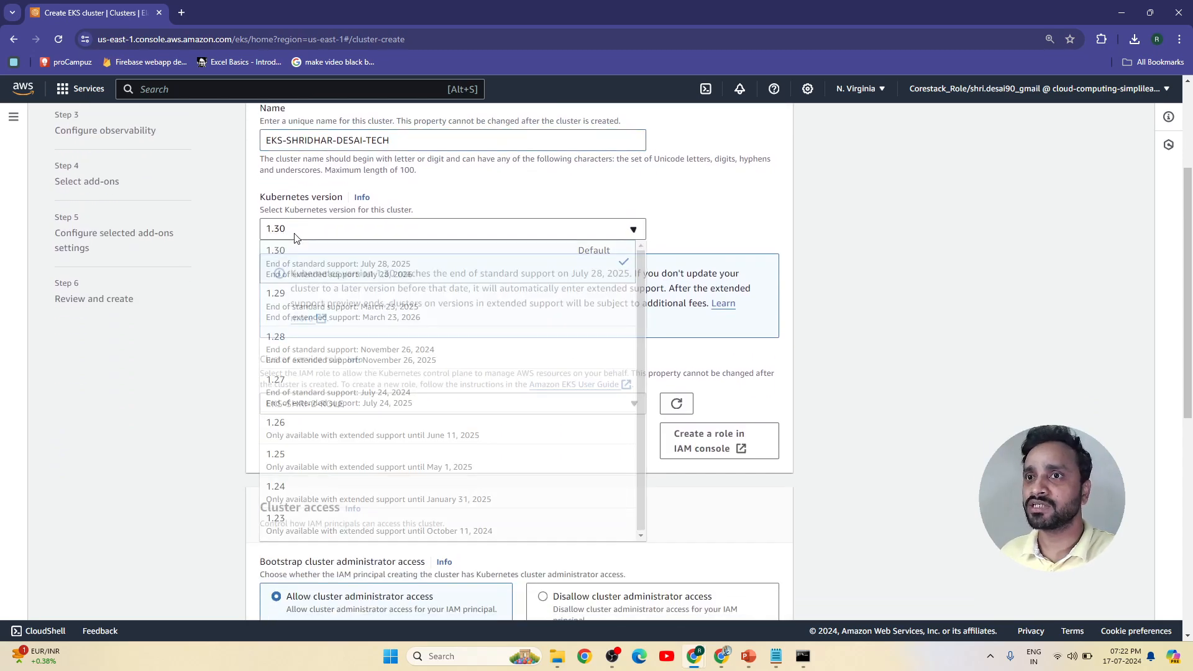
pyautogui.click(796, 240)
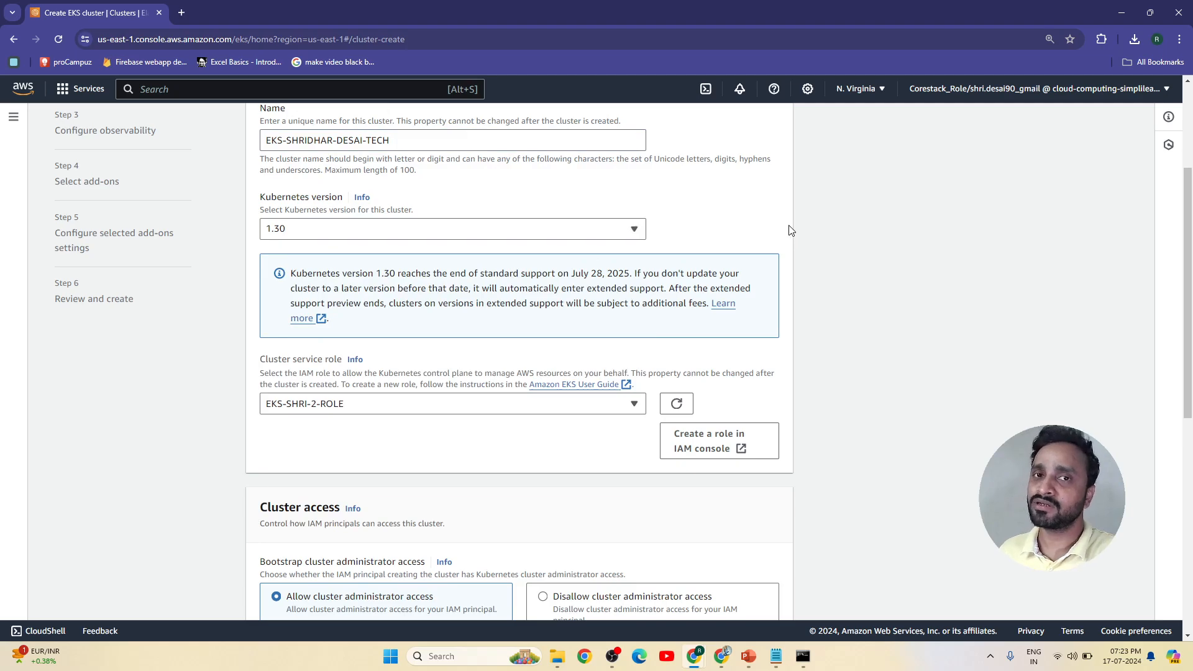
pyautogui.scroll(-2, 359, 297)
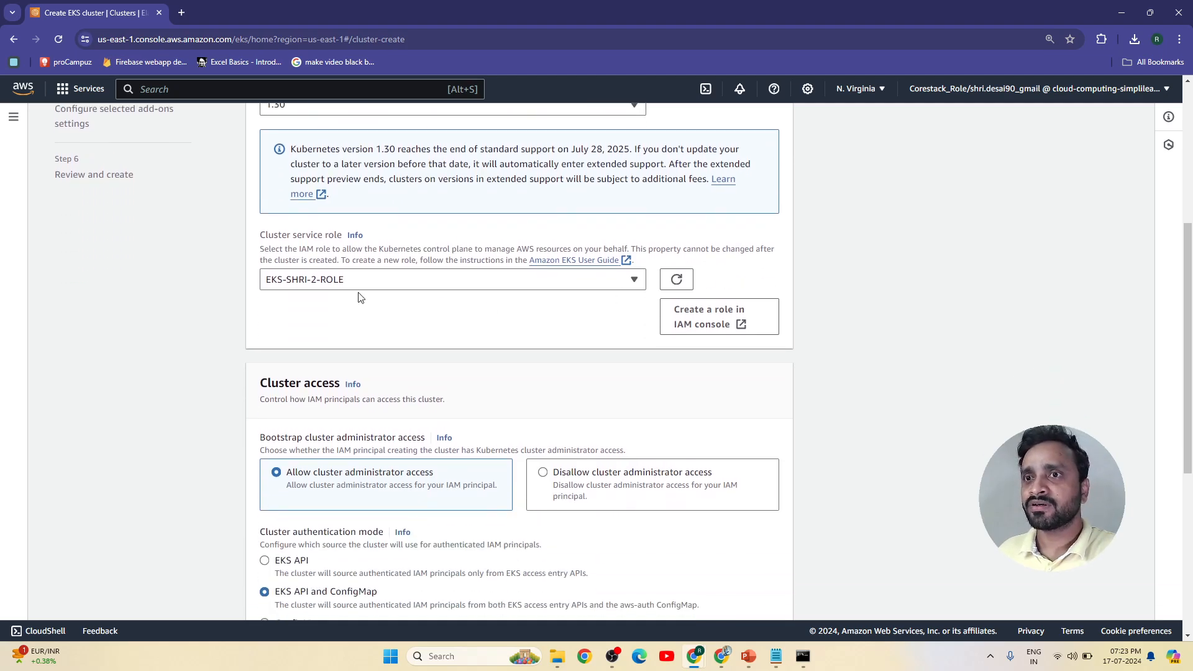
pyautogui.click(319, 284)
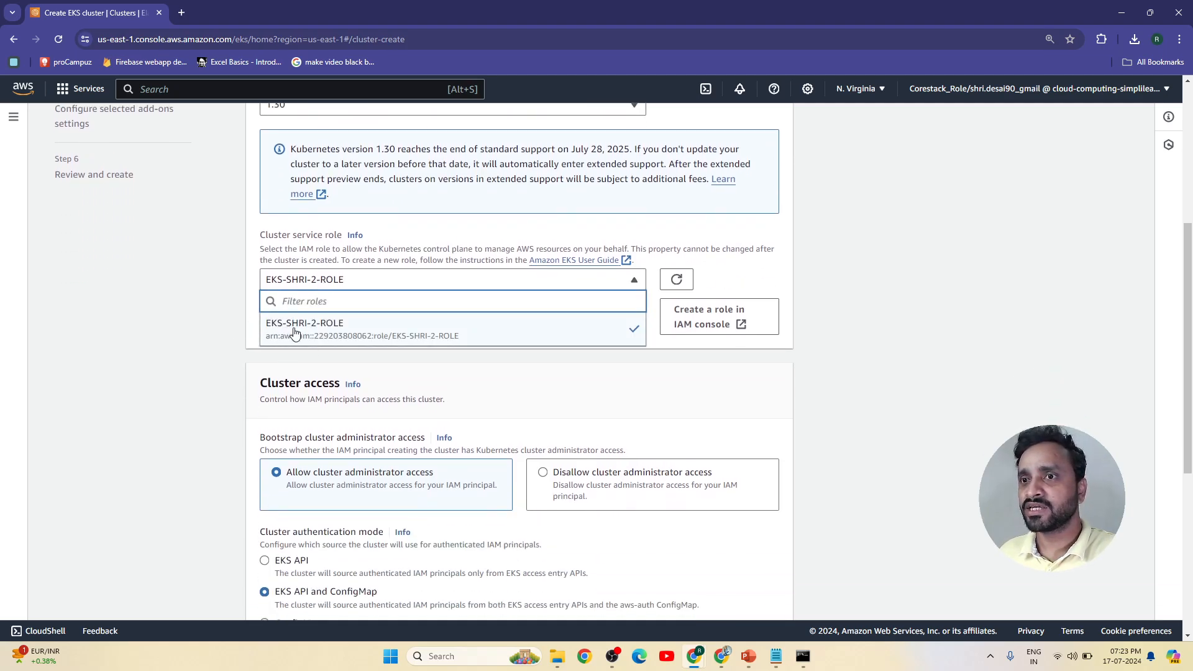
pyautogui.click(224, 346)
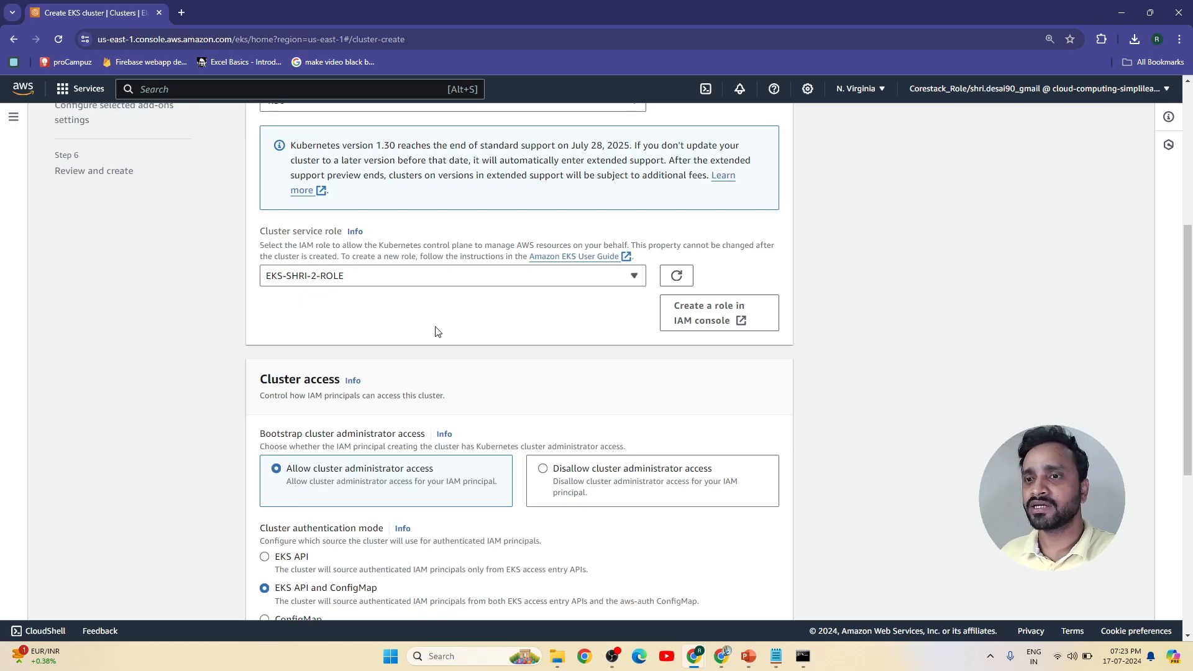
pyautogui.scroll(-4, 437, 332)
pyautogui.scroll(-2, 218, 320)
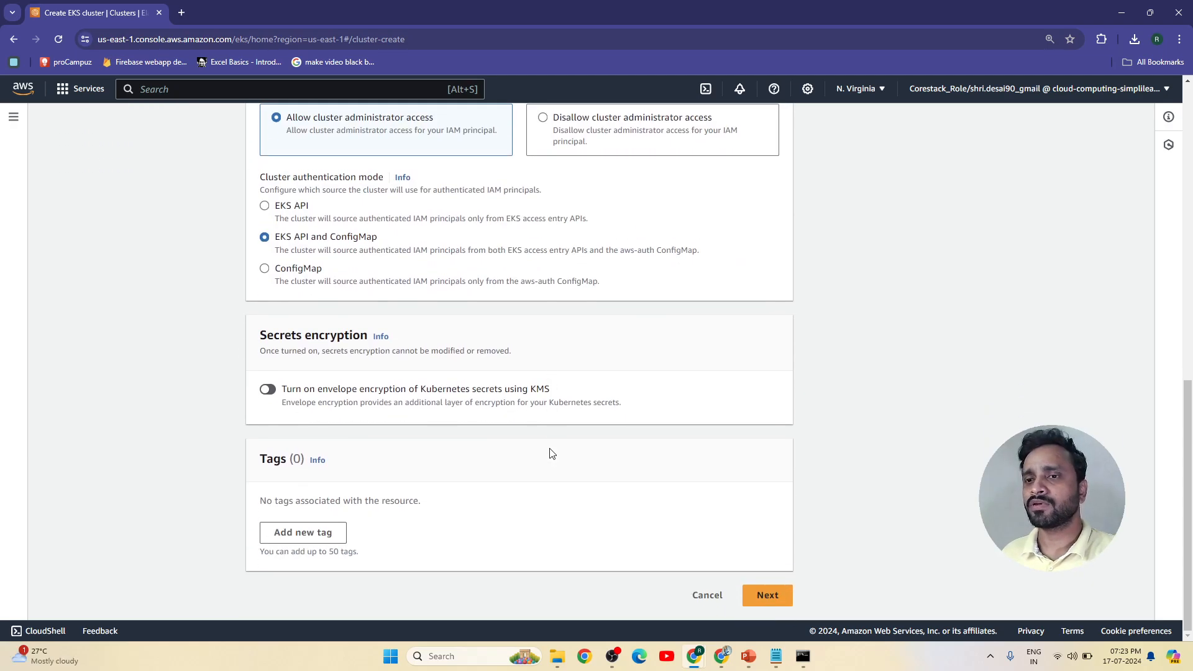
pyautogui.click(766, 595)
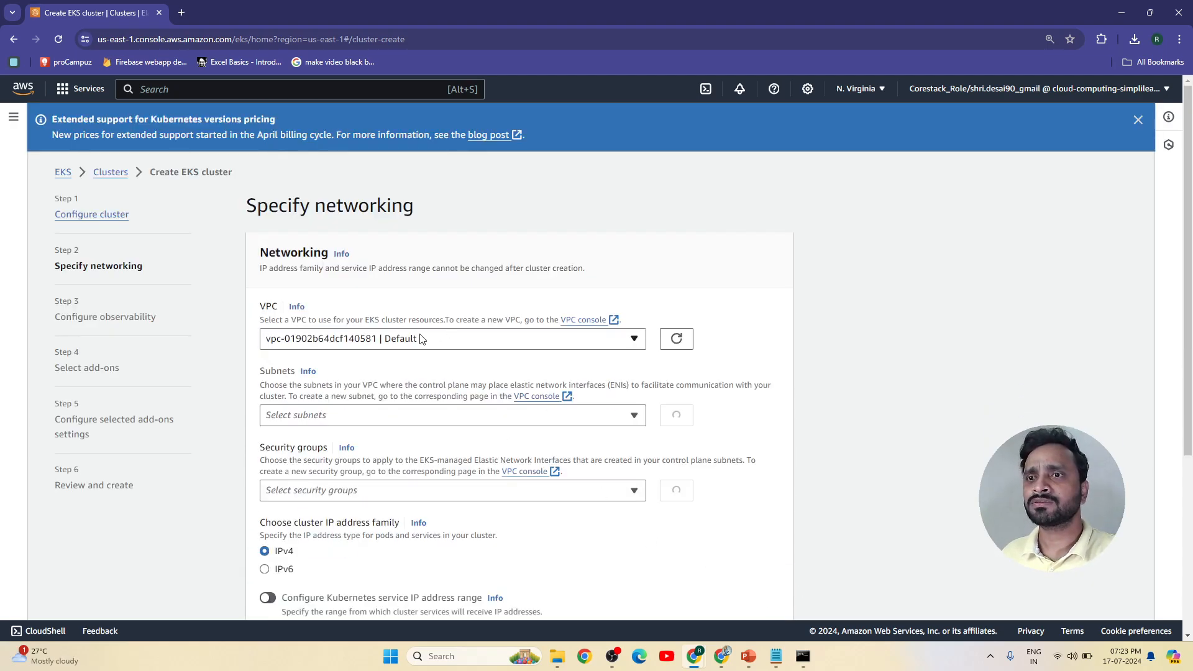
# - Set the cluster's VPC to EKS-SS-PRO1-vpc and open the choice of security groups
pyautogui.click(420, 341)
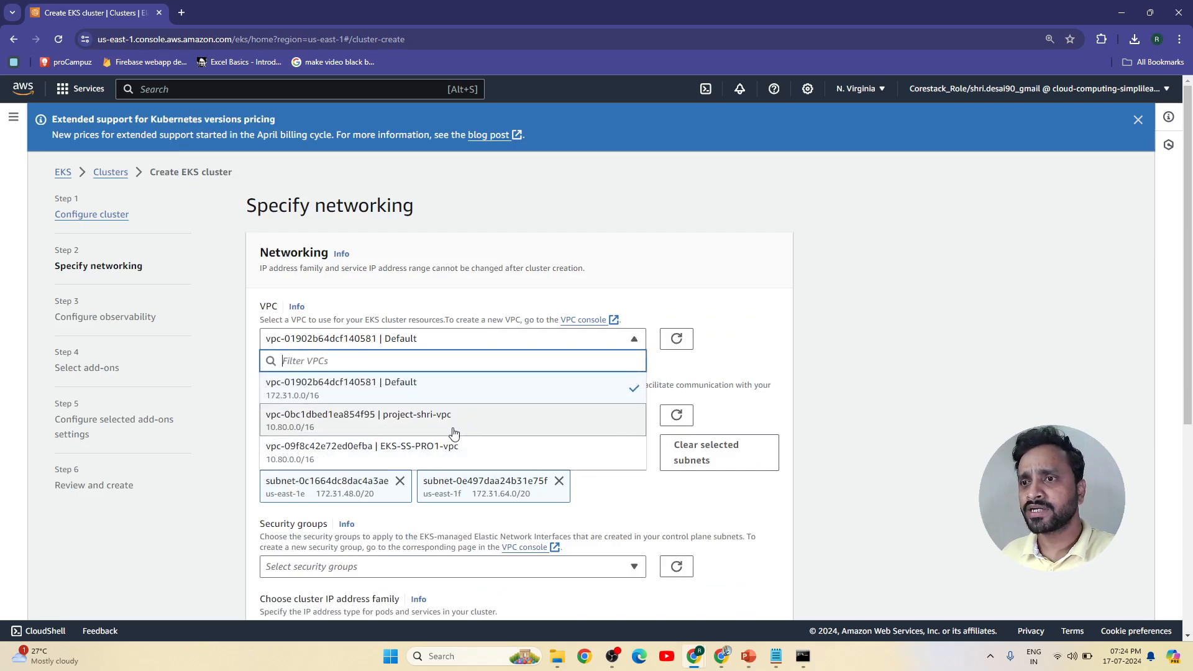
pyautogui.click(409, 456)
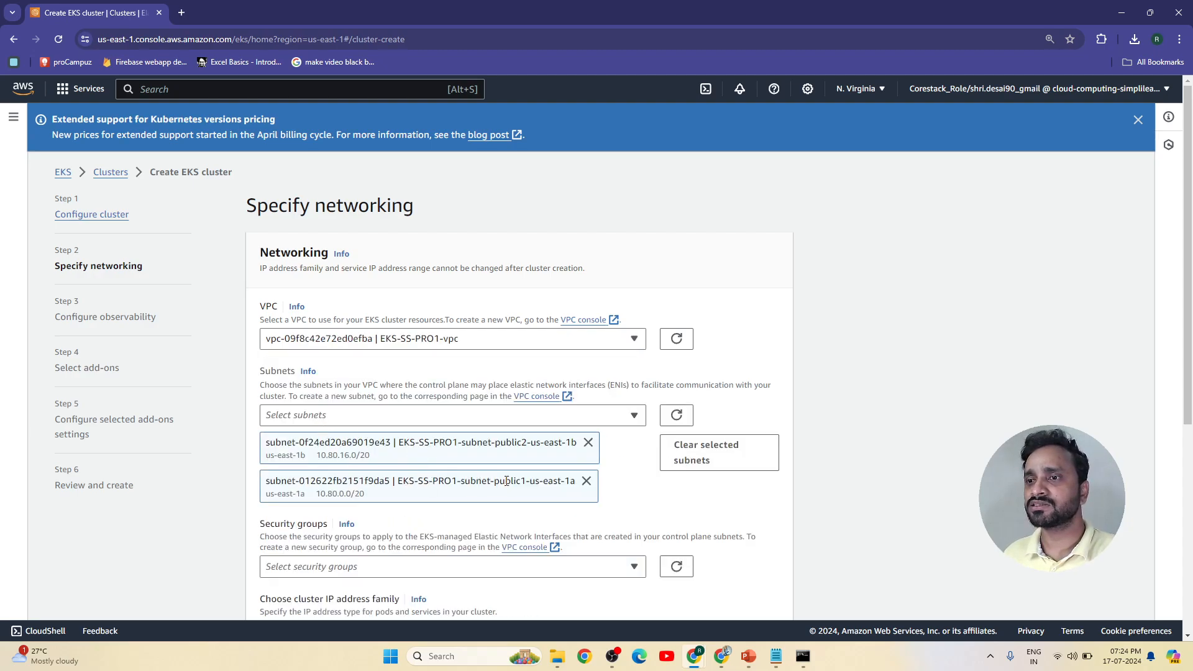
pyautogui.scroll(-4, 867, 426)
pyautogui.click(316, 327)
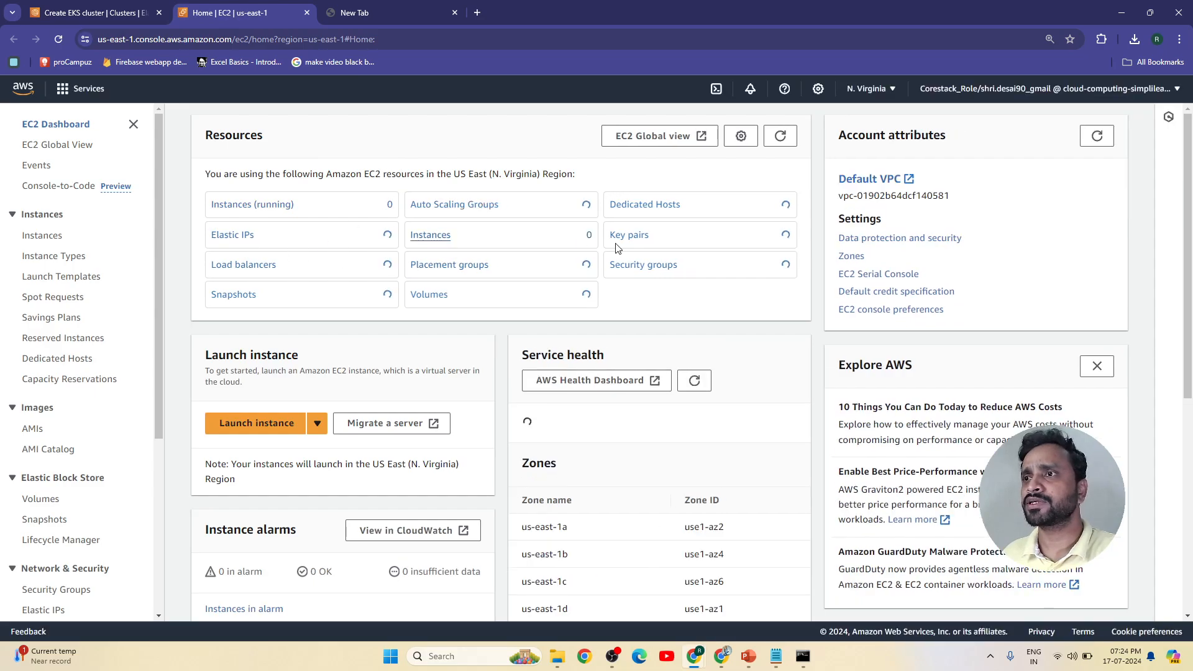
# - Start creating a security group from the EC2 dashboard and name it SHRI-SECURITY-EKS-2
pyautogui.click(643, 265)
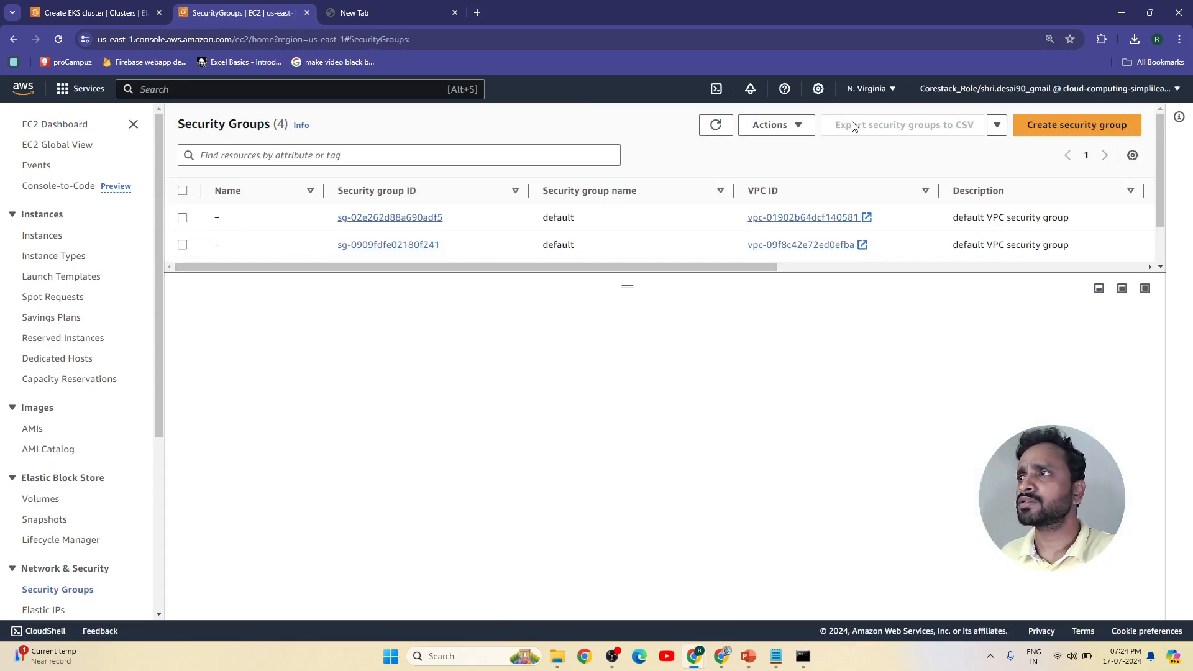
pyautogui.click(1077, 125)
pyautogui.scroll(-5, 131, 290)
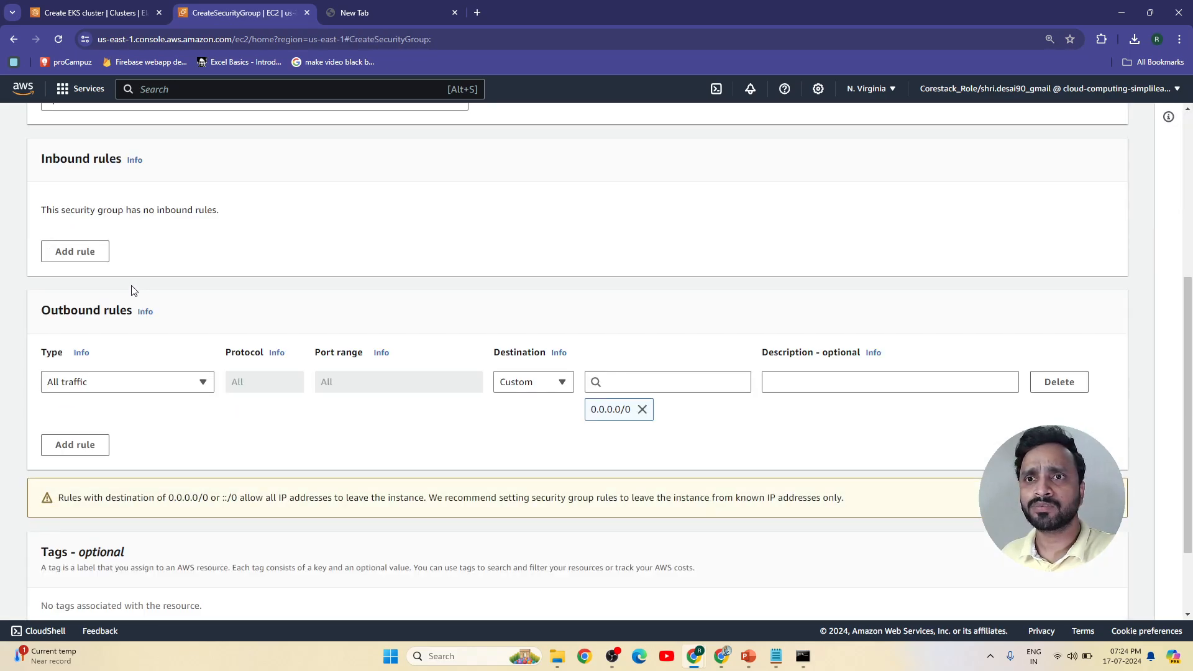
pyautogui.scroll(5, 260, 407)
pyautogui.click(112, 282)
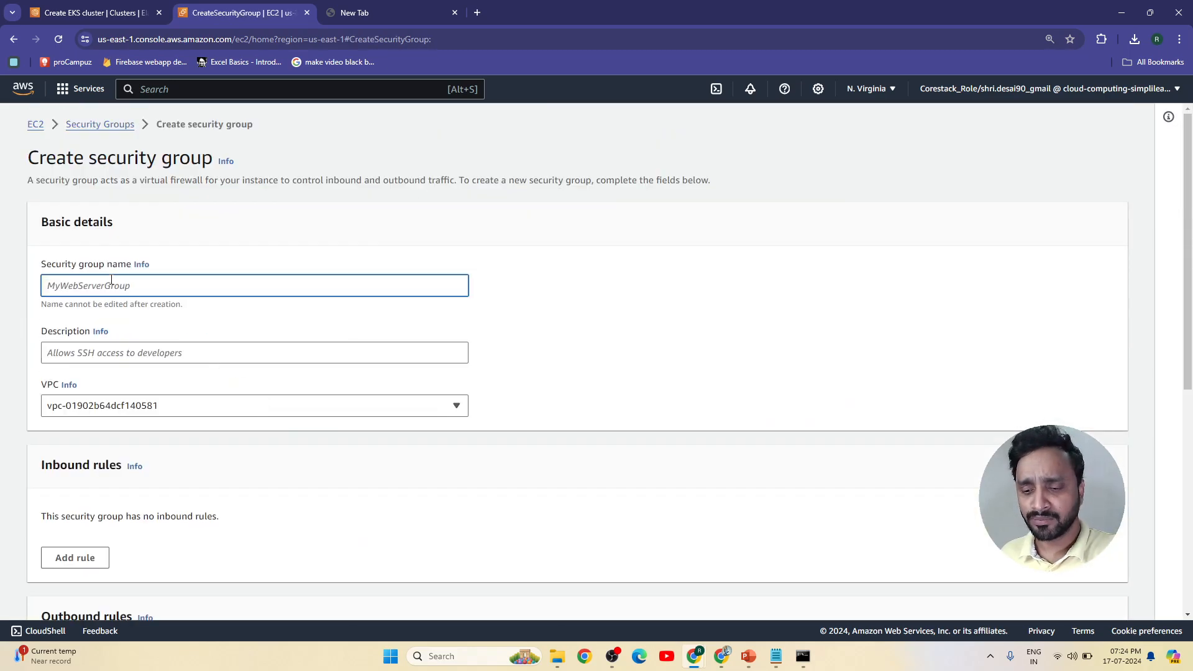
pyautogui.write('SHRI-SECURITY-EKS-2')
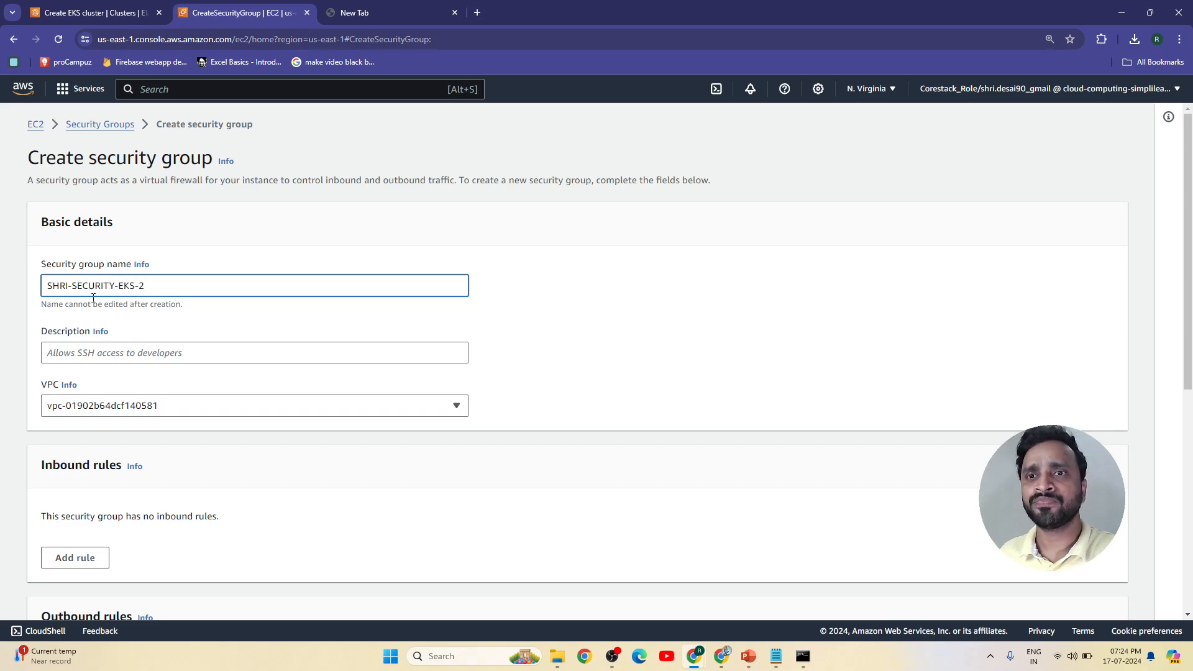
# - Copy the security group's name into its description and set its VPC to EKS-SS-PRO1-vpc
pyautogui.click(98, 361)
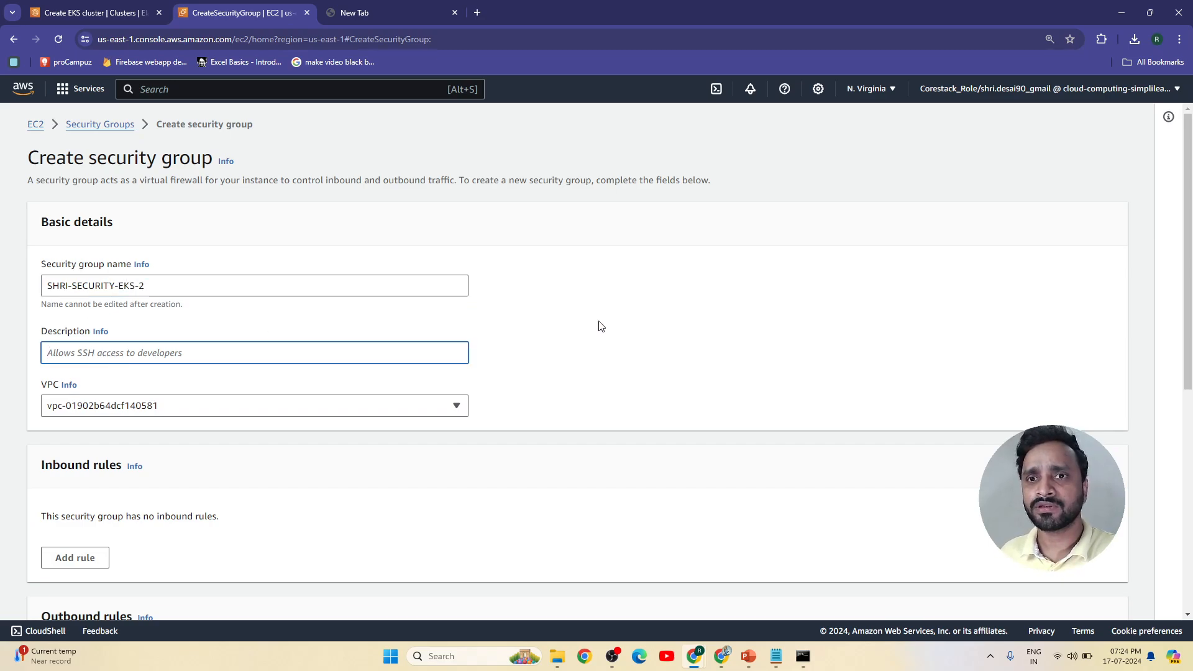
pyautogui.scroll(-1, 601, 327)
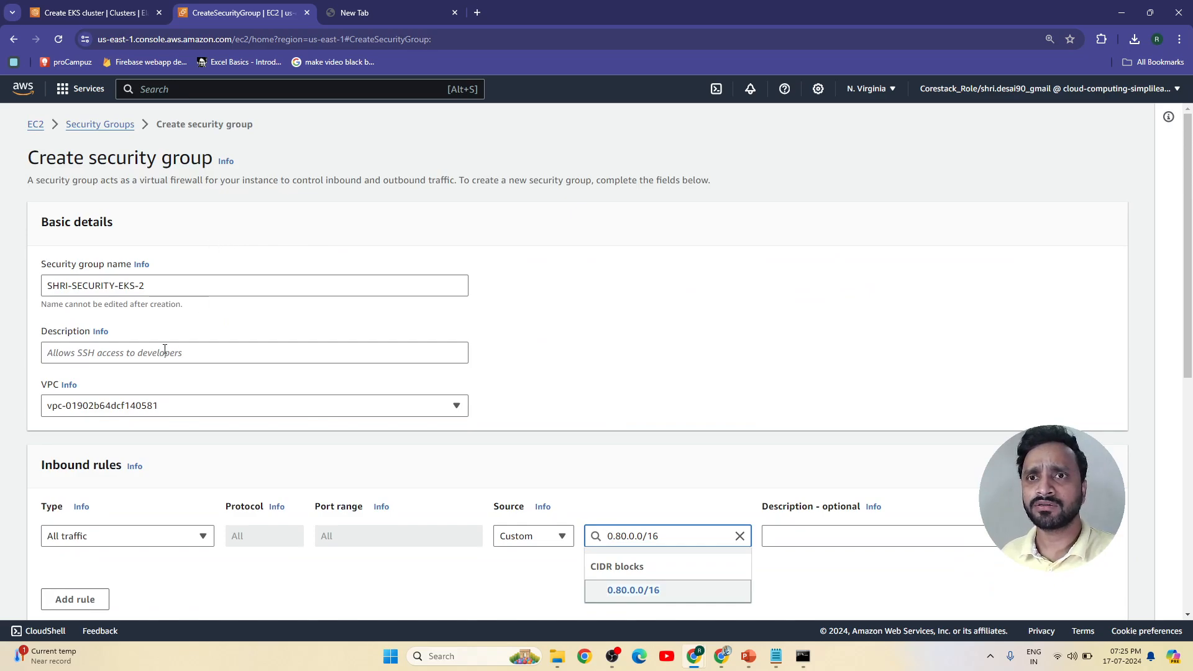
pyautogui.click(118, 291)
pyautogui.tripleClick(117, 290)
pyautogui.hotkey('ctrl', 'c')
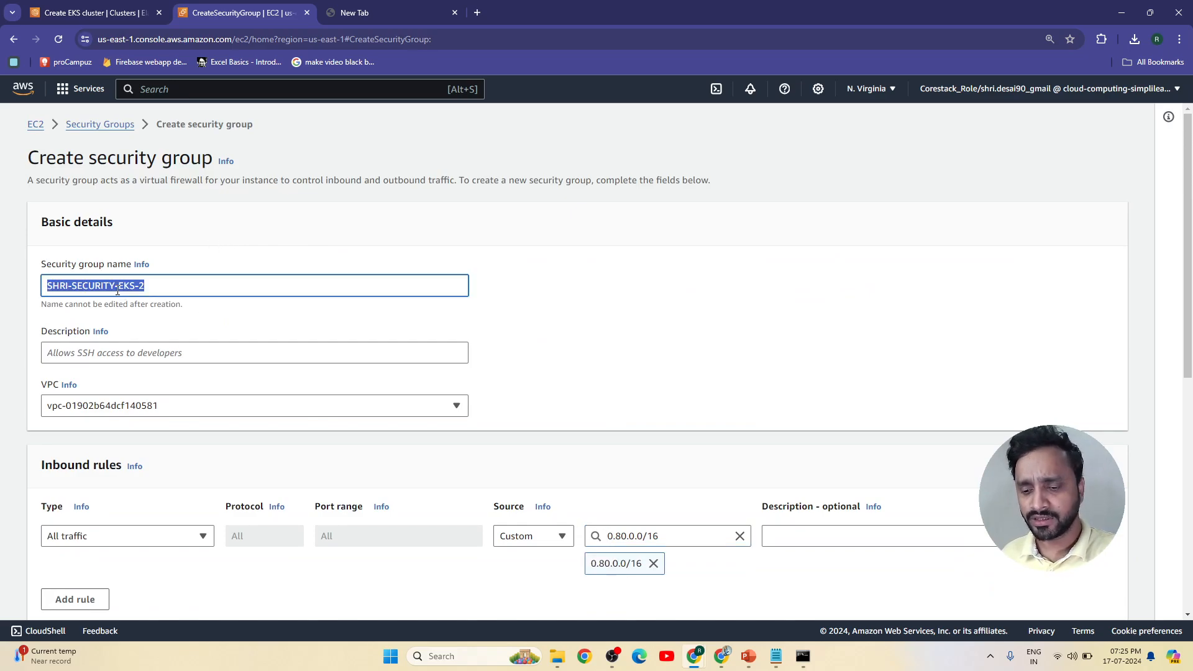
pyautogui.click(112, 357)
pyautogui.hotkey('ctrl', 'v')
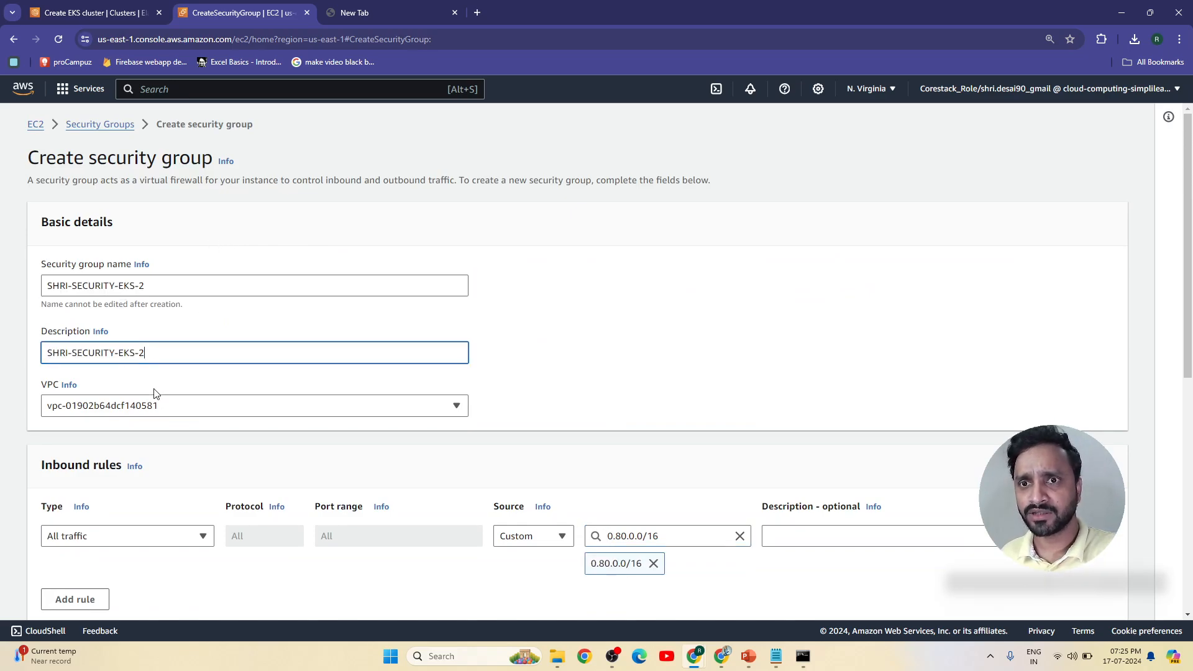
pyautogui.click(160, 407)
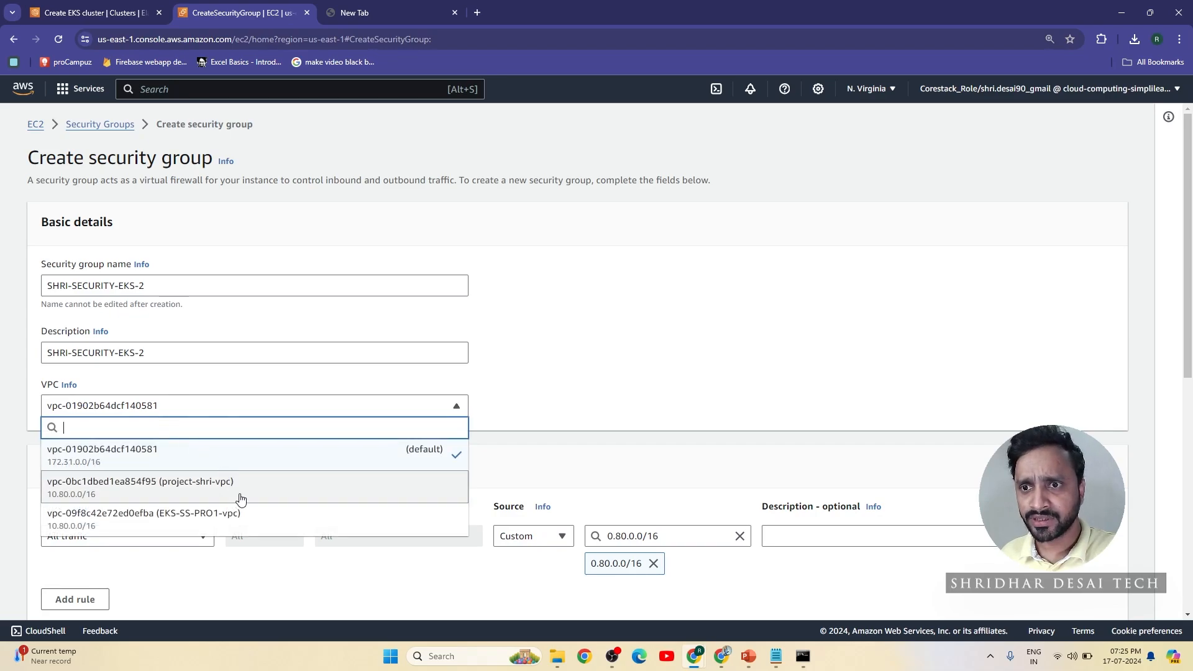
pyautogui.click(167, 527)
# - Delete the 0.80.0.0/16 inbound rule and add a new inbound rule of type All traffic
pyautogui.scroll(-2, 318, 291)
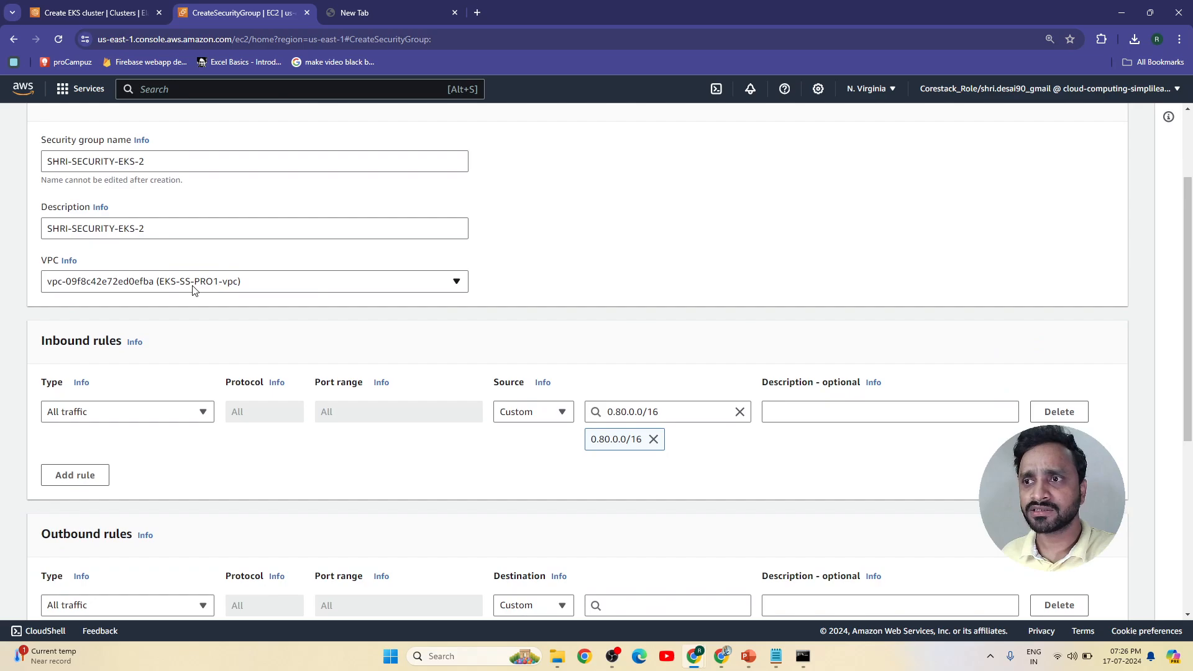
pyautogui.scroll(-1, 397, 297)
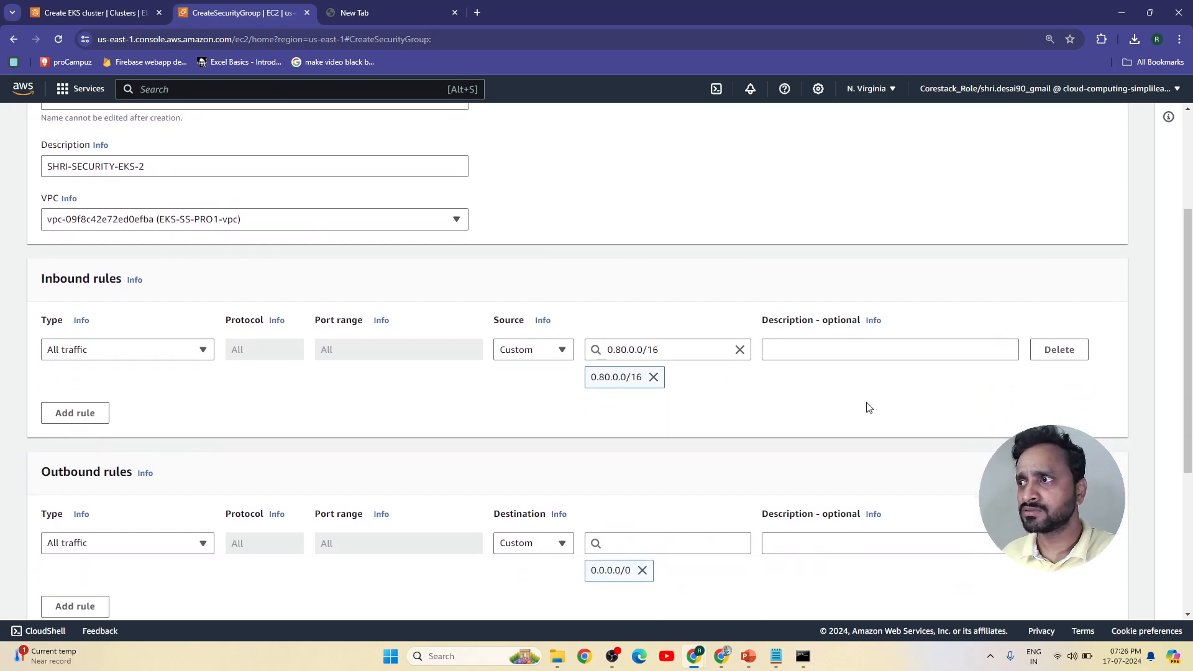
pyautogui.click(1052, 350)
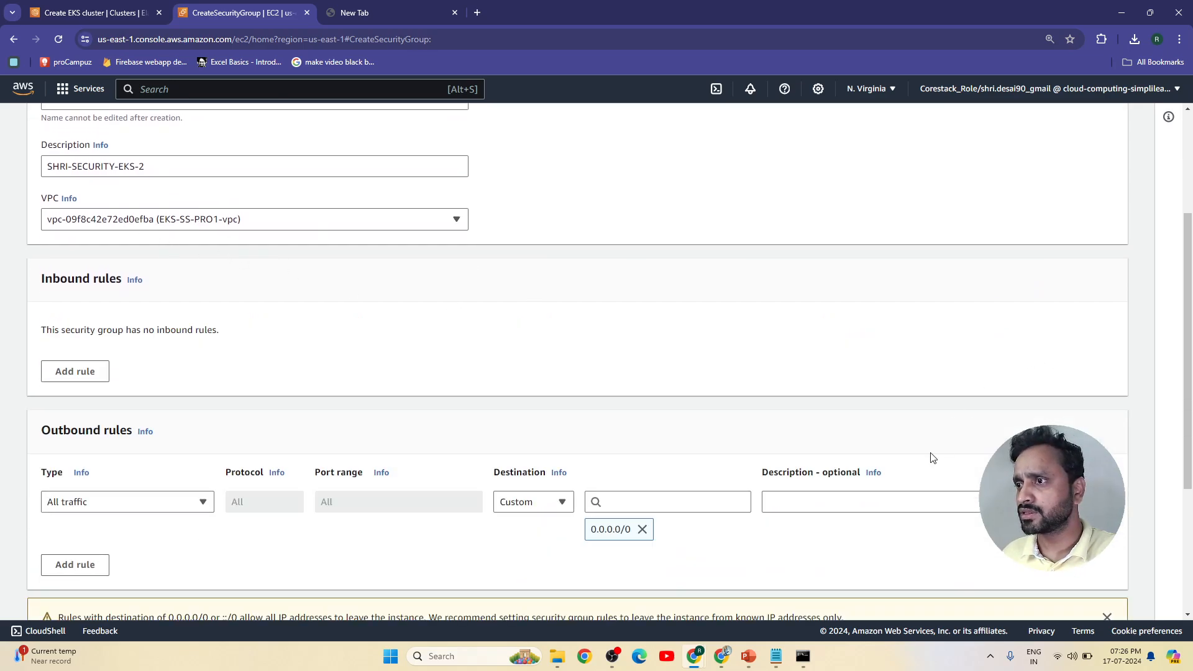
pyautogui.click(92, 376)
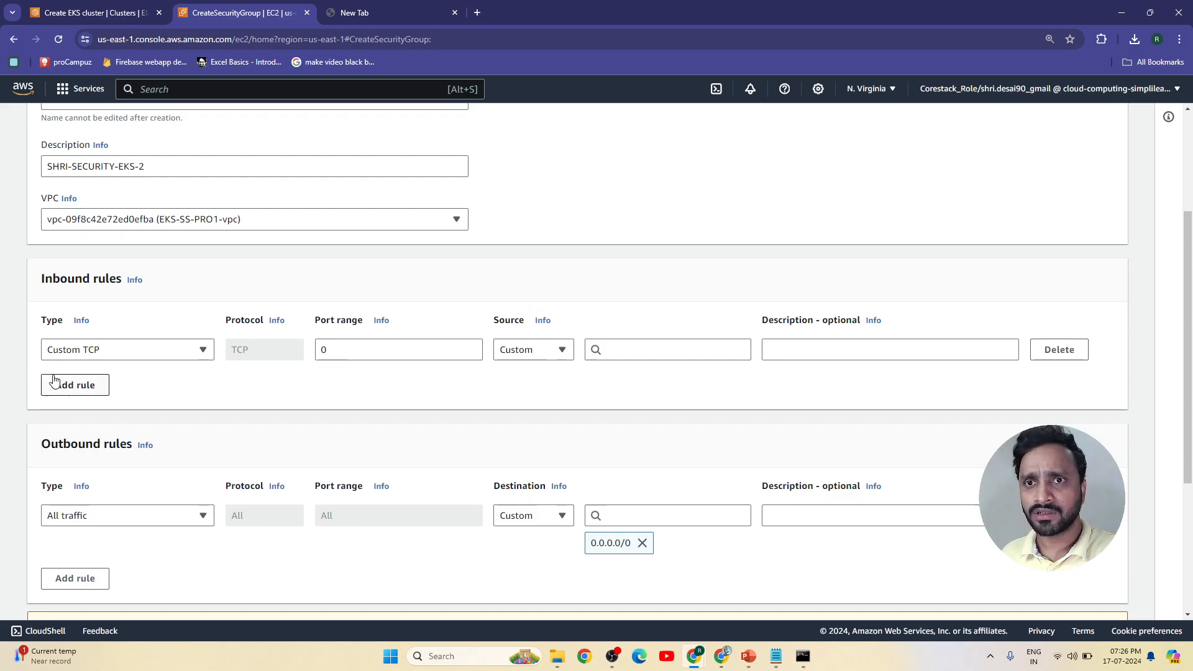
pyautogui.click(95, 351)
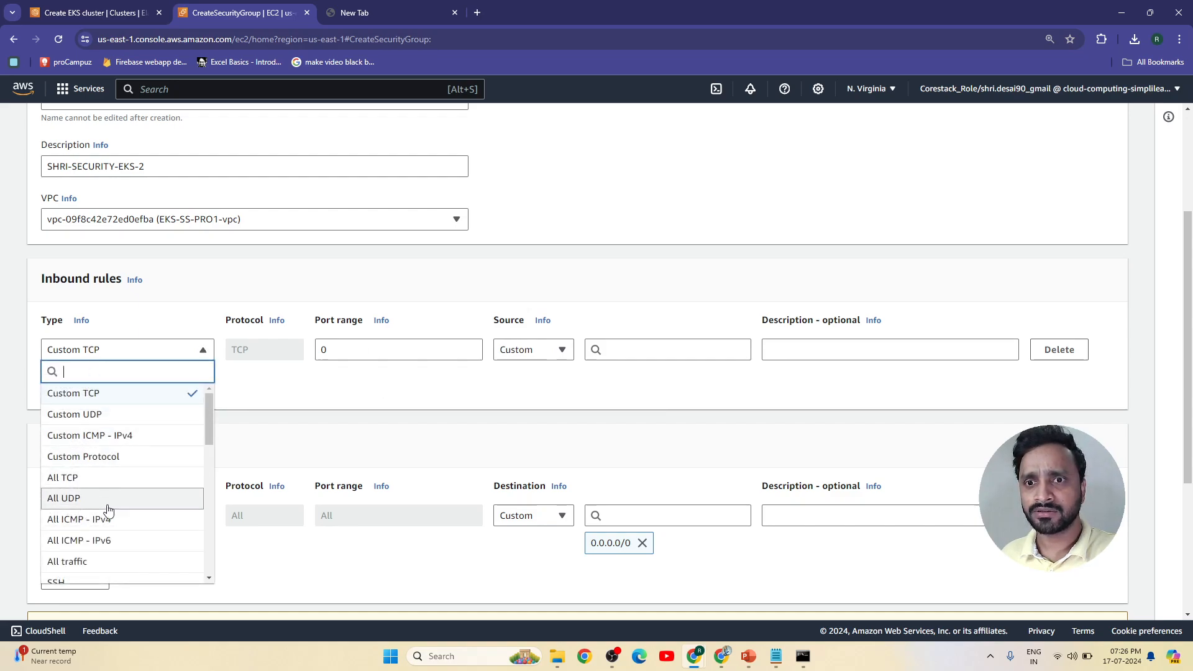
pyautogui.click(122, 562)
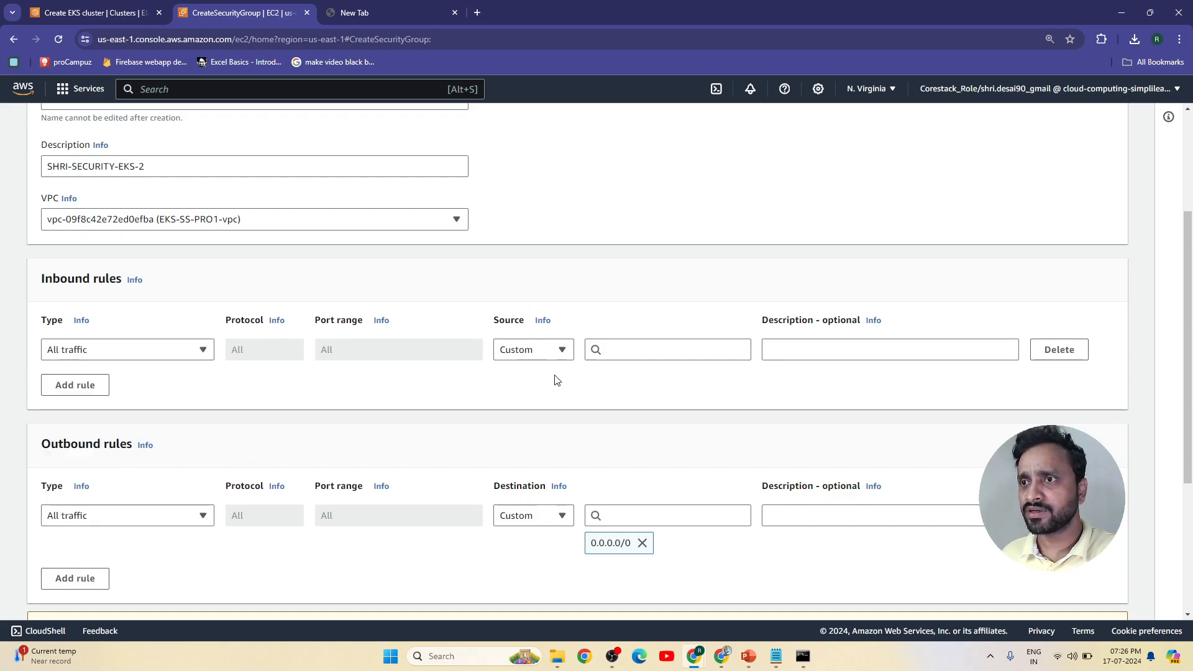
# - Set the all-traffic inbound rule's custom source to 0.80.0.0/16 and create the security group SHRI-SECURITY-EKS-2
pyautogui.click(544, 351)
pyautogui.click(613, 350)
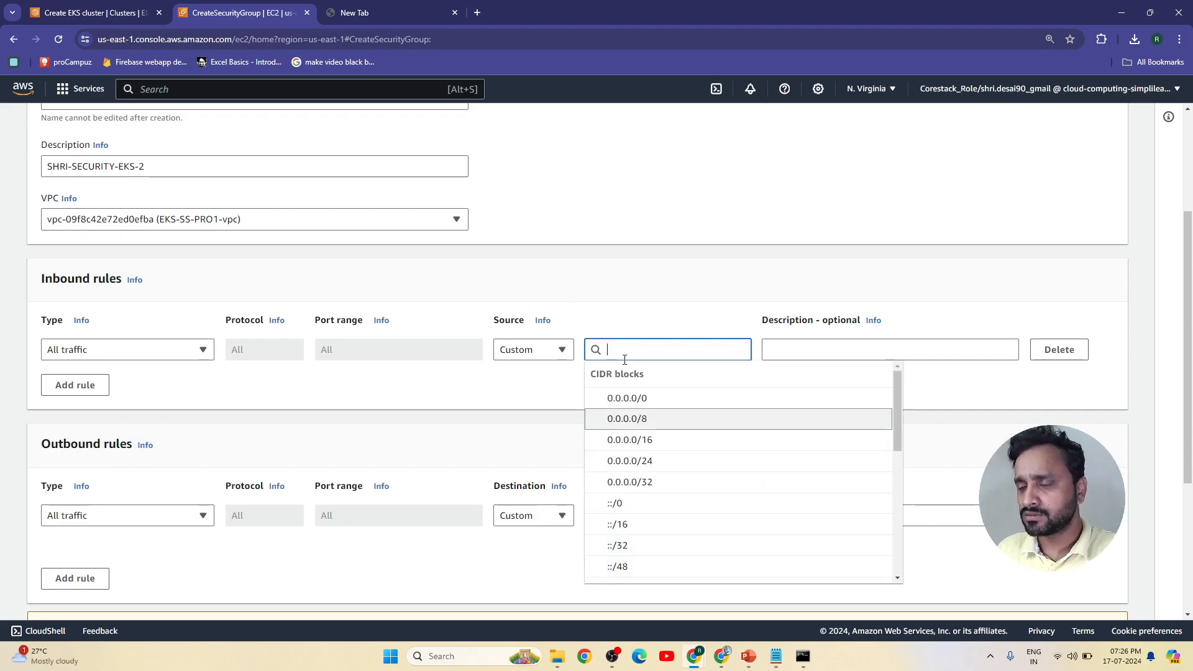
pyautogui.click(630, 439)
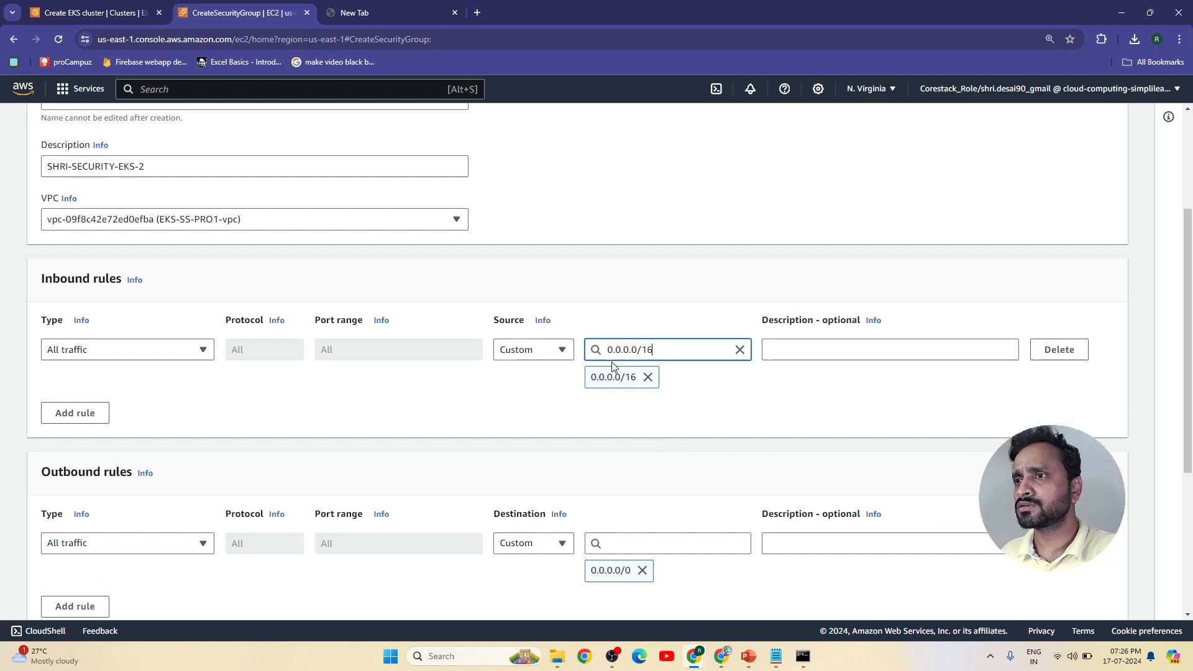
pyautogui.click(635, 358)
pyautogui.write('8')
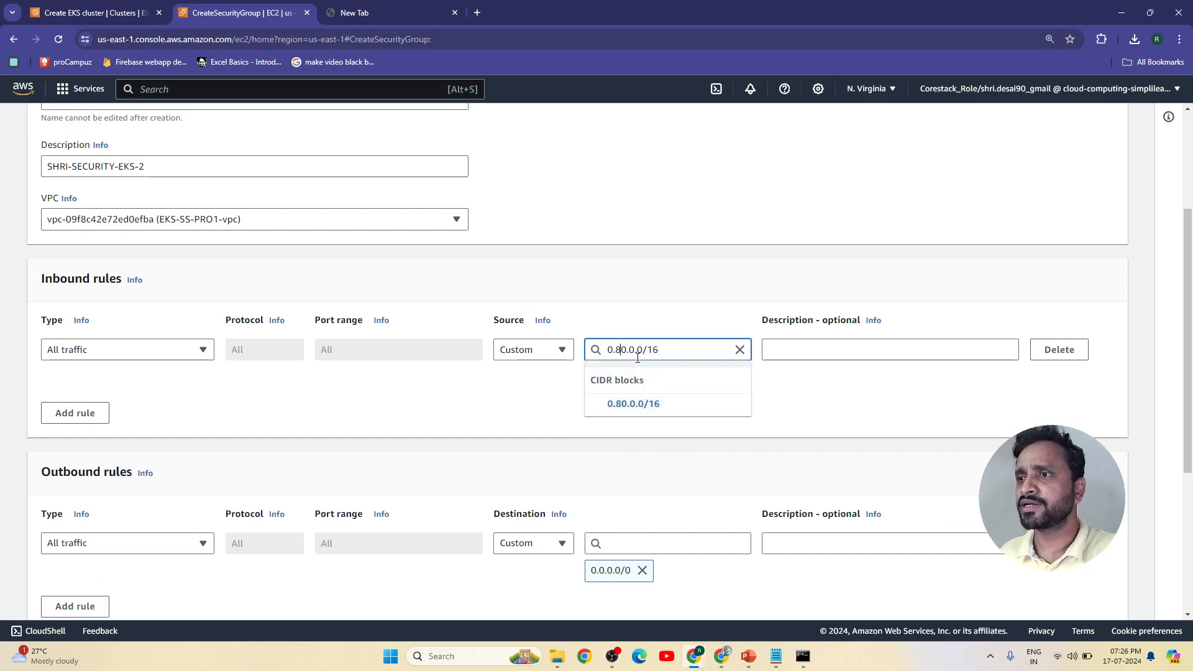
pyautogui.click(636, 404)
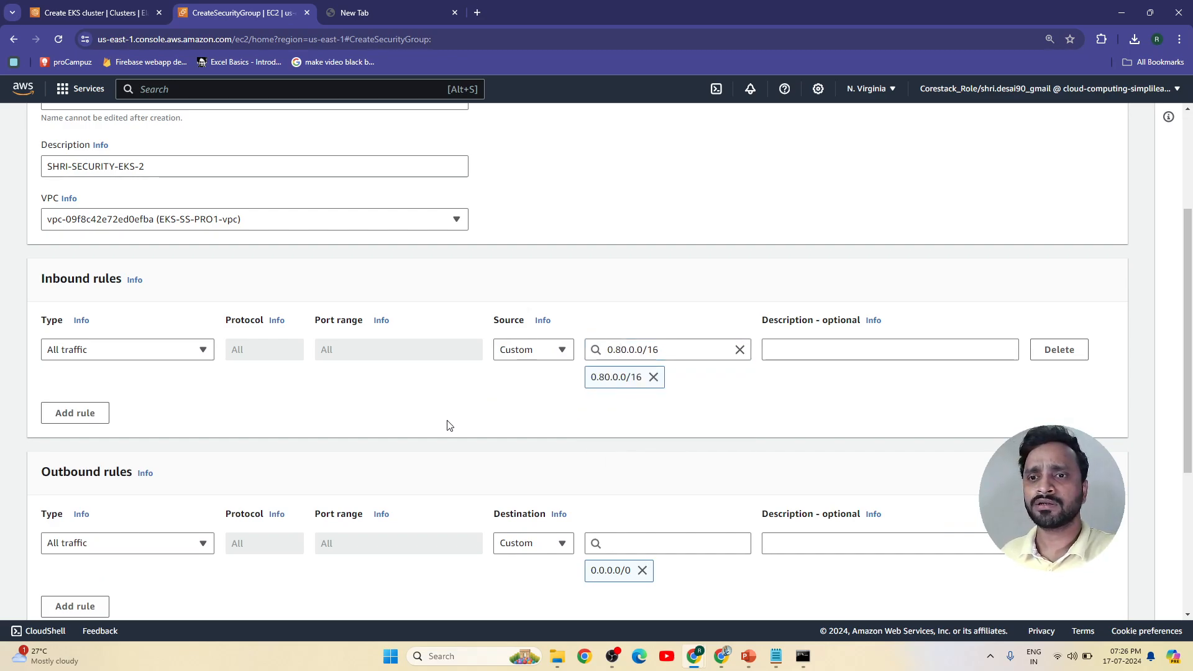
pyautogui.scroll(-4, 448, 426)
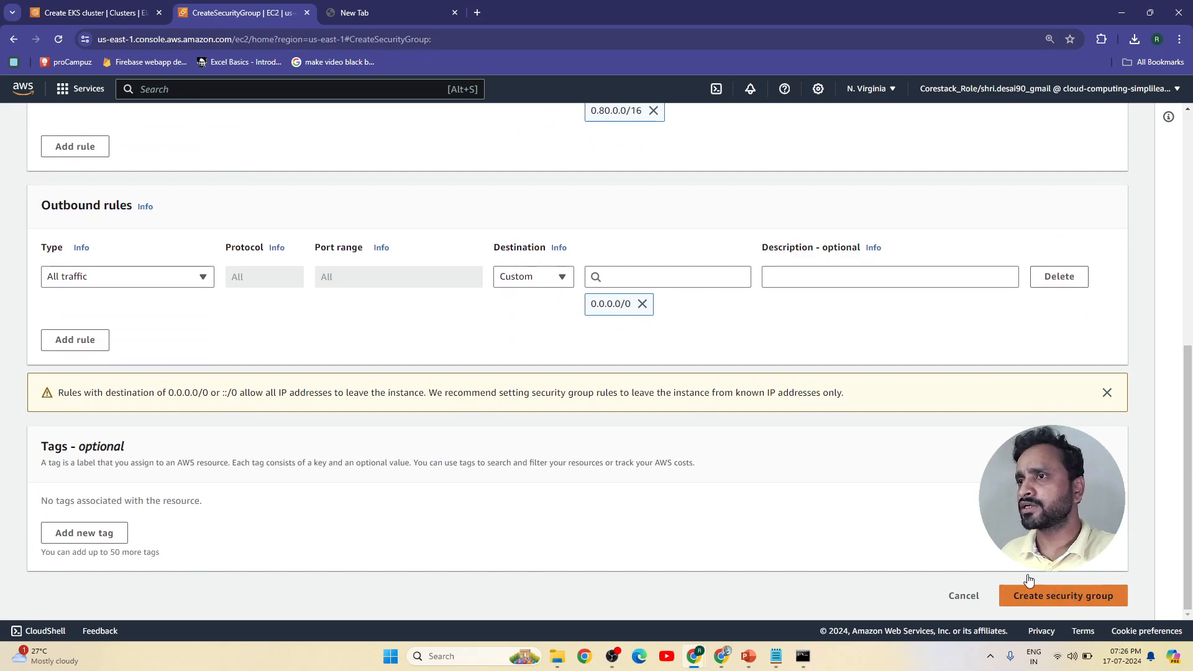
pyautogui.press('Return')
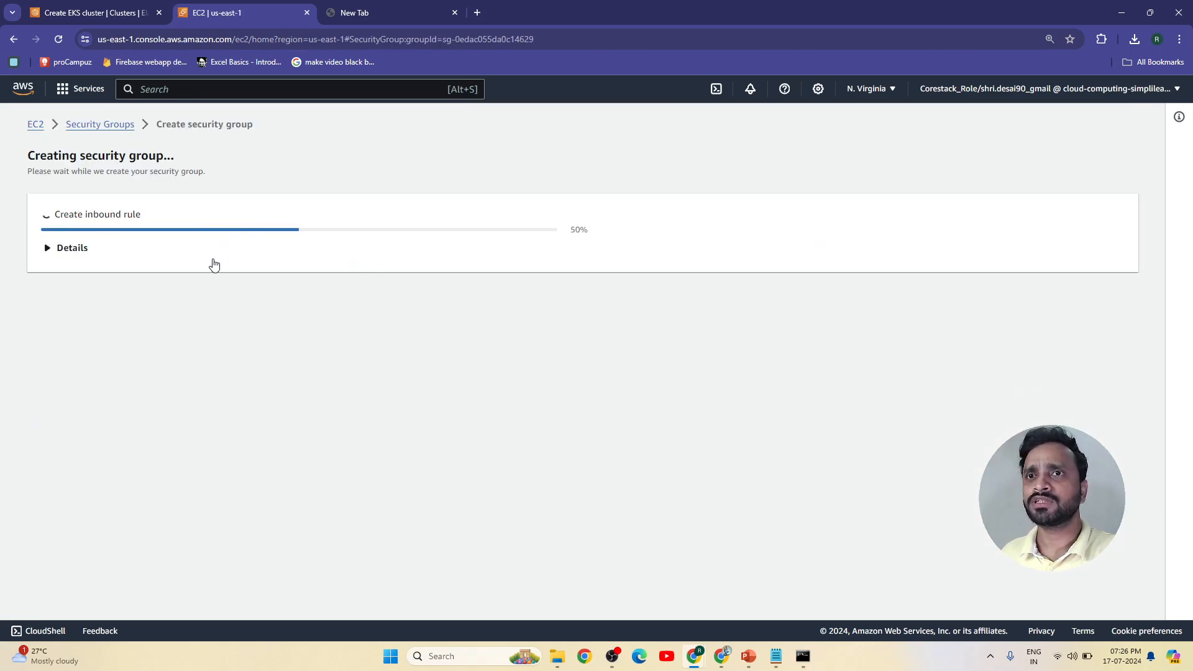
# - In the EKS cluster's networking settings, refresh the security groups and select SHRI-SECURITY-EKS-2
pyautogui.click(93, 12)
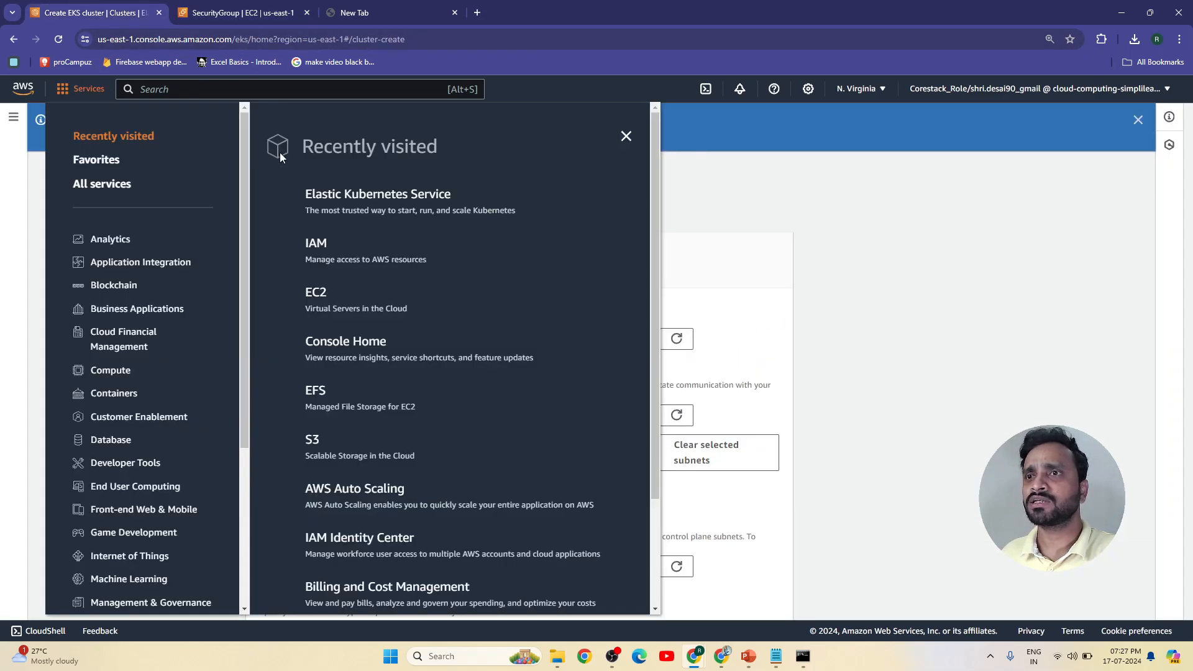
pyautogui.scroll(-2, 831, 448)
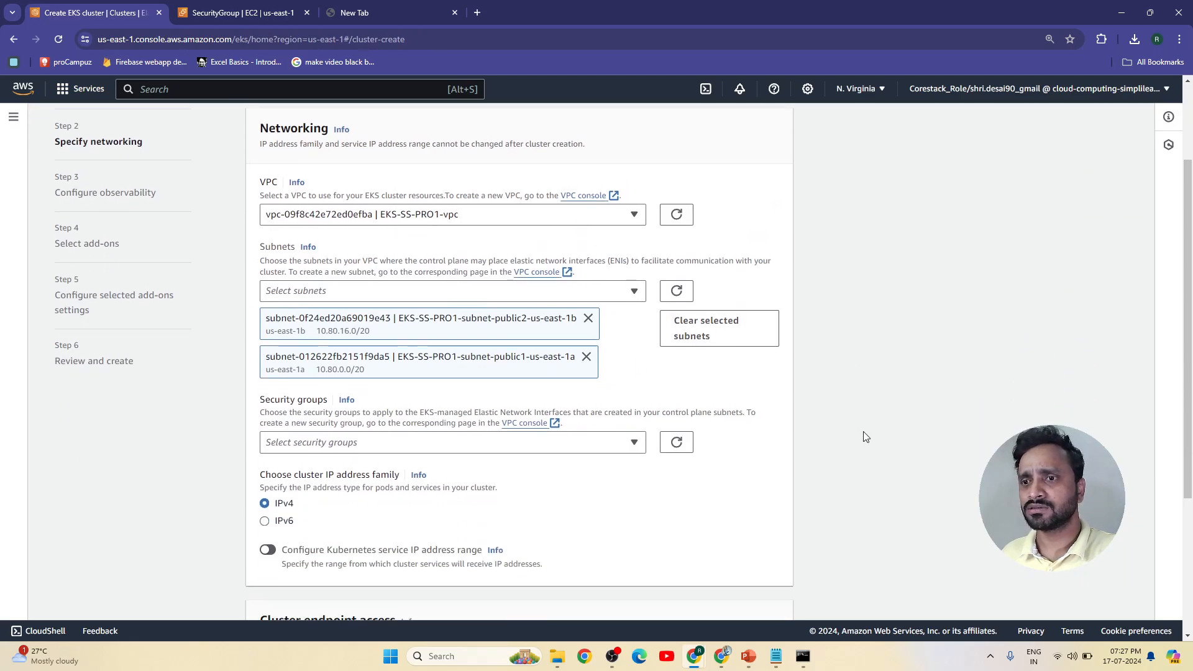
pyautogui.click(673, 448)
pyautogui.click(557, 442)
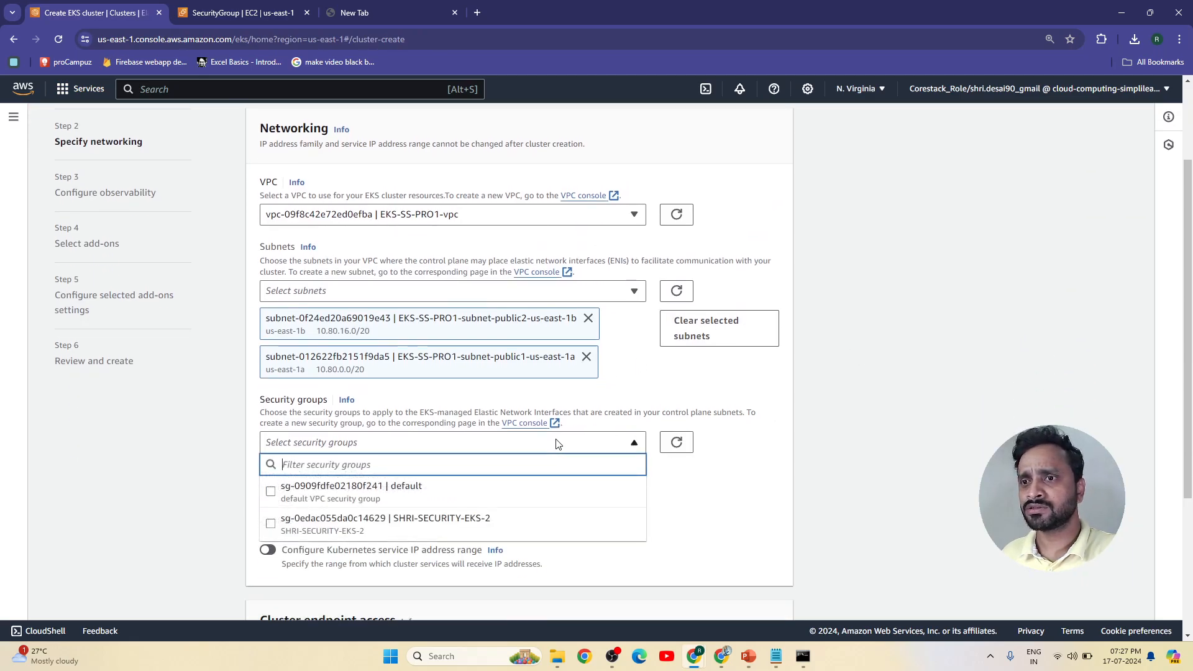
pyautogui.click(404, 524)
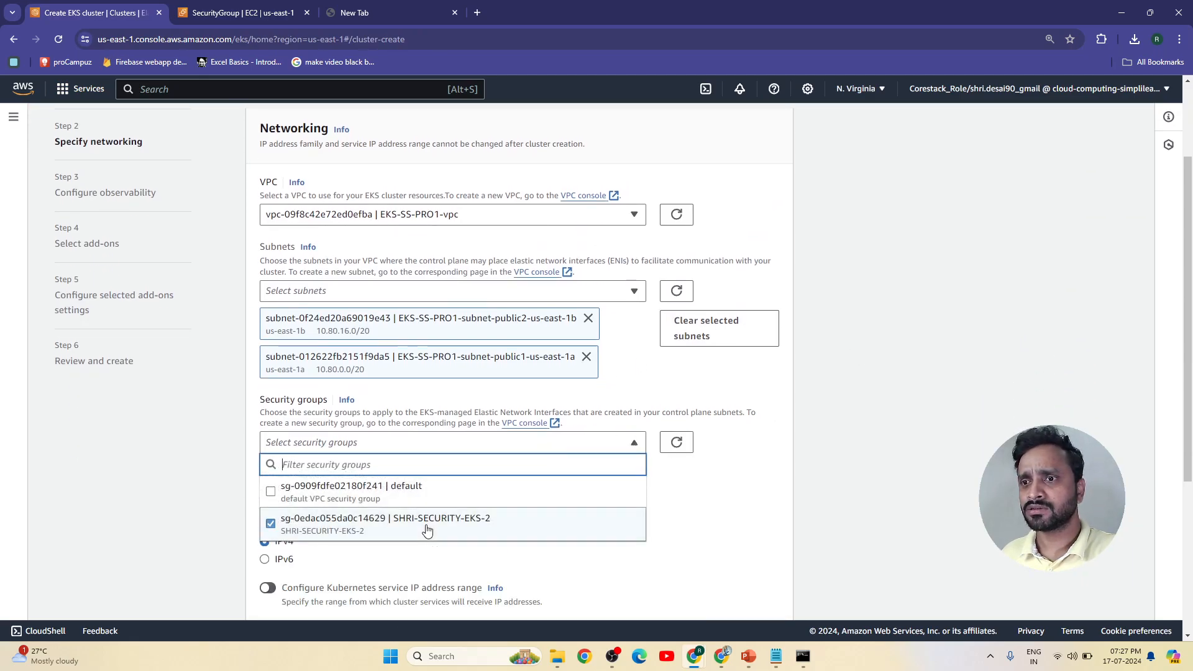
pyautogui.click(739, 511)
pyautogui.scroll(-4, 729, 474)
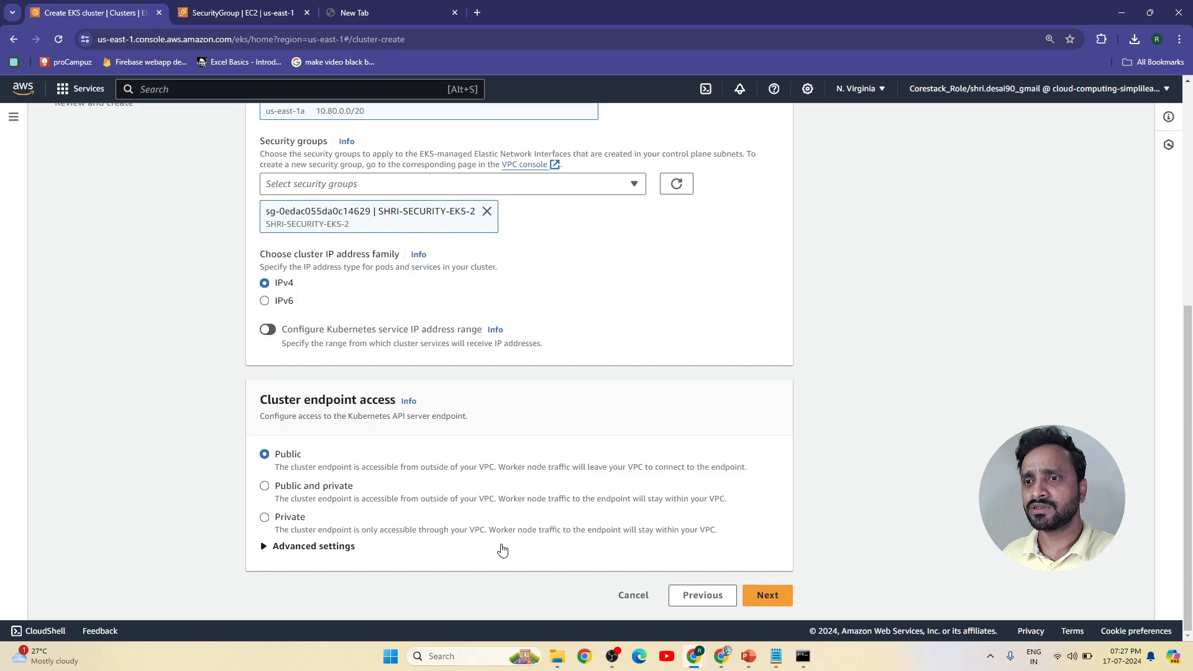
# - Proceed to the Configure observability step and review its metrics and control plane logging options
pyautogui.click(765, 596)
pyautogui.scroll(-4, 678, 401)
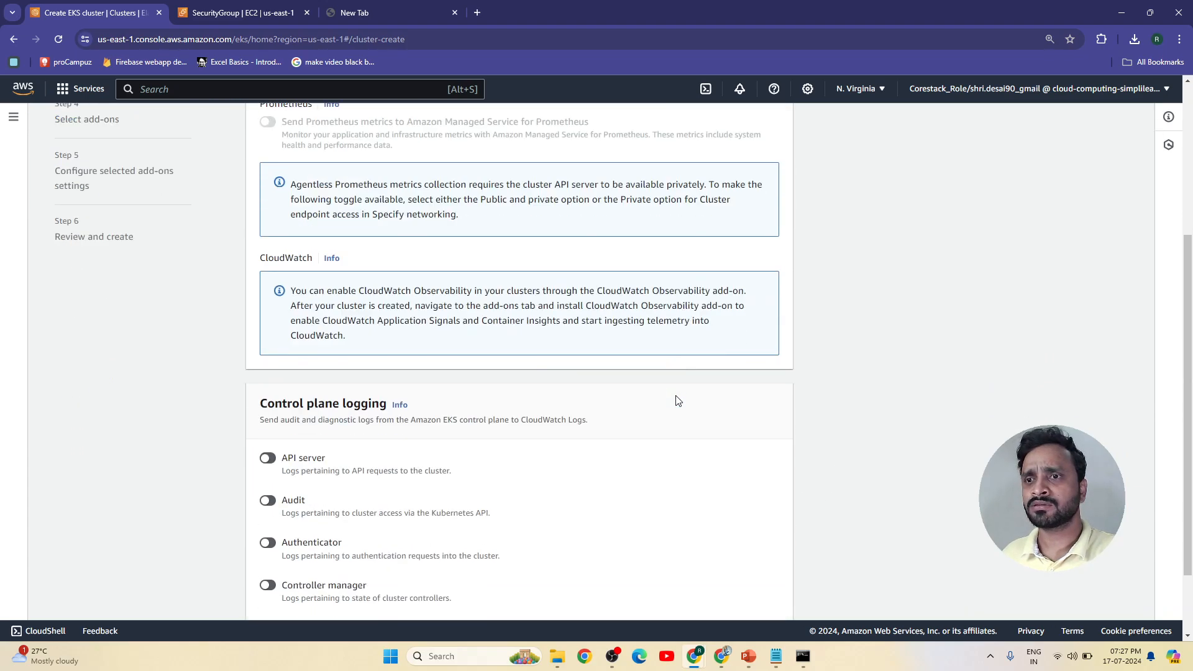
pyautogui.scroll(5, 678, 401)
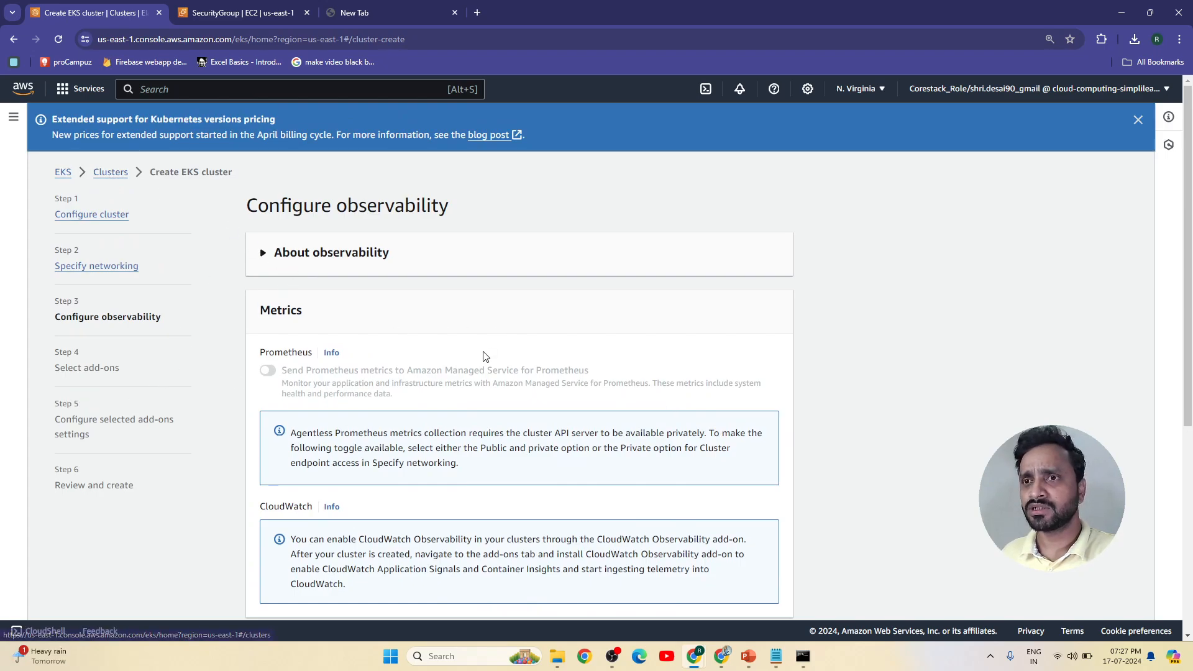
pyautogui.scroll(-5, 482, 354)
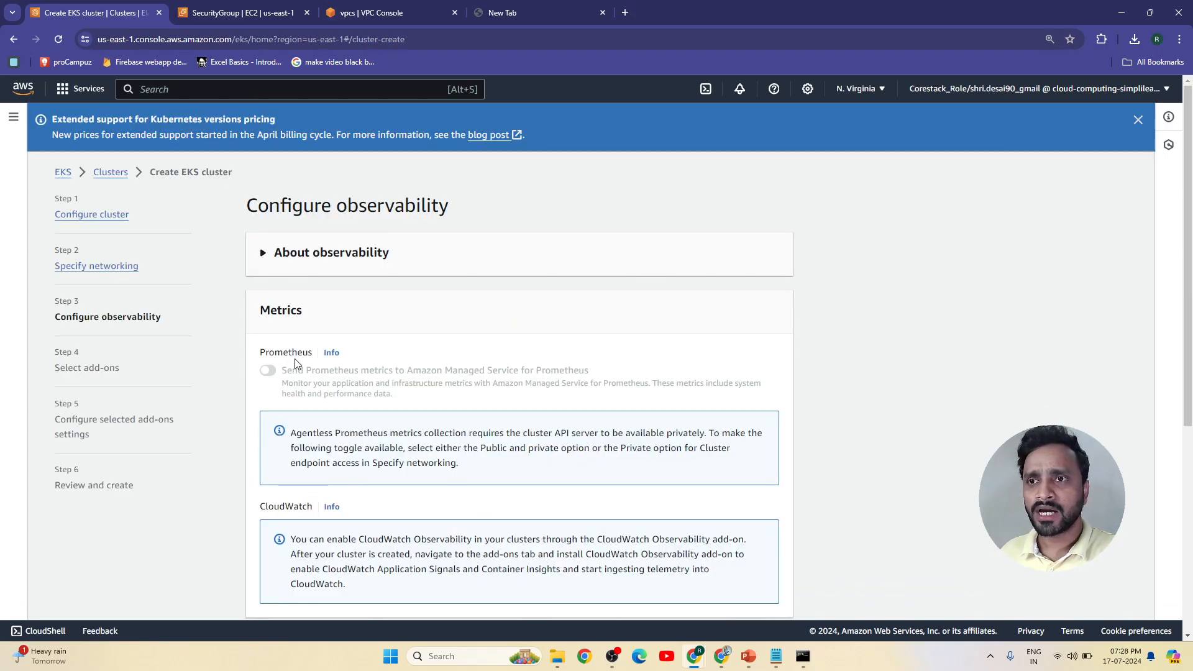
pyautogui.scroll(-5, 547, 429)
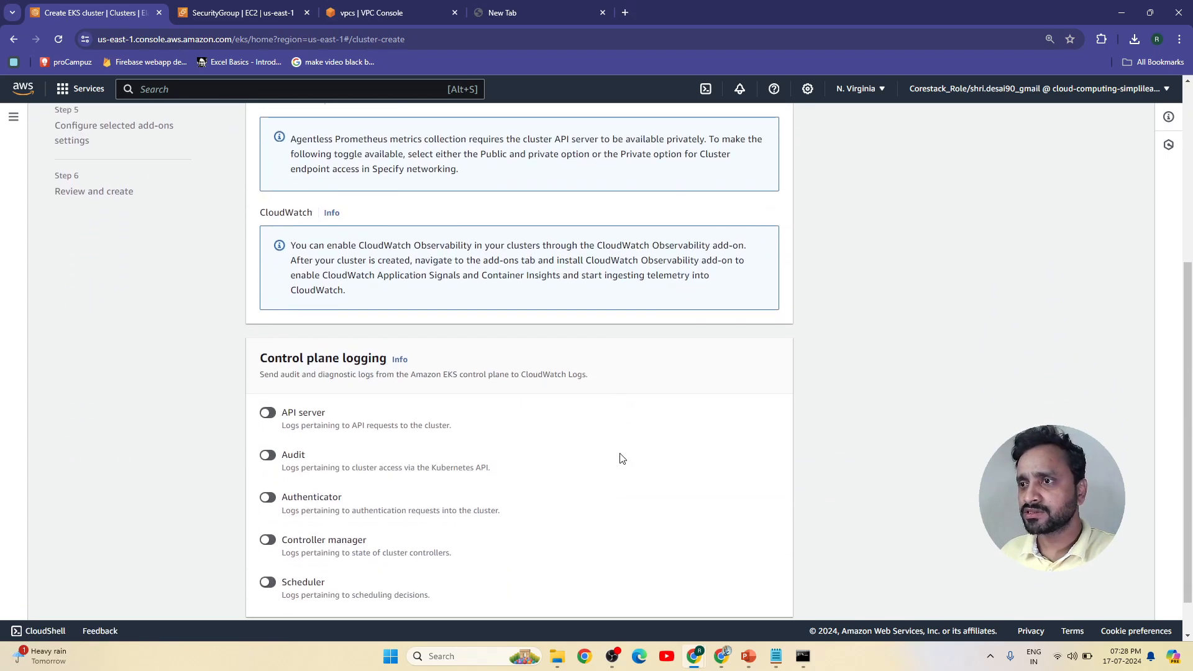
# - Go back through the networking and cluster configuration steps to review their settings, and return to Specify networking
pyautogui.click(725, 608)
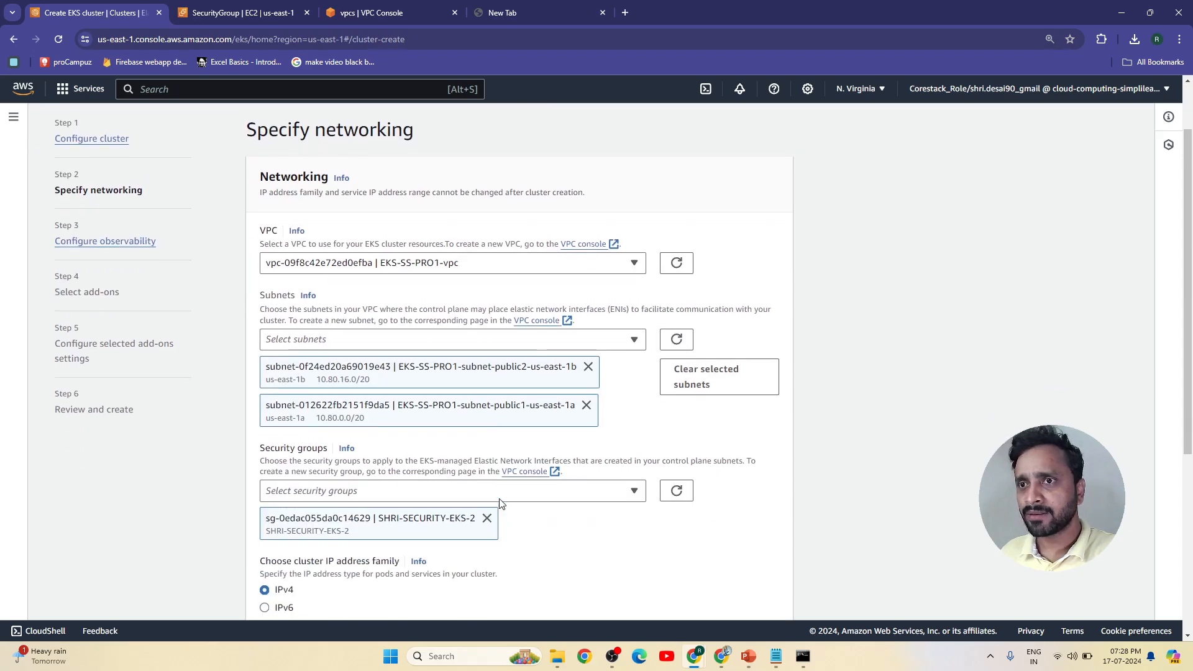
pyautogui.scroll(-4, 493, 499)
pyautogui.scroll(-1, 493, 499)
pyautogui.scroll(5, 490, 496)
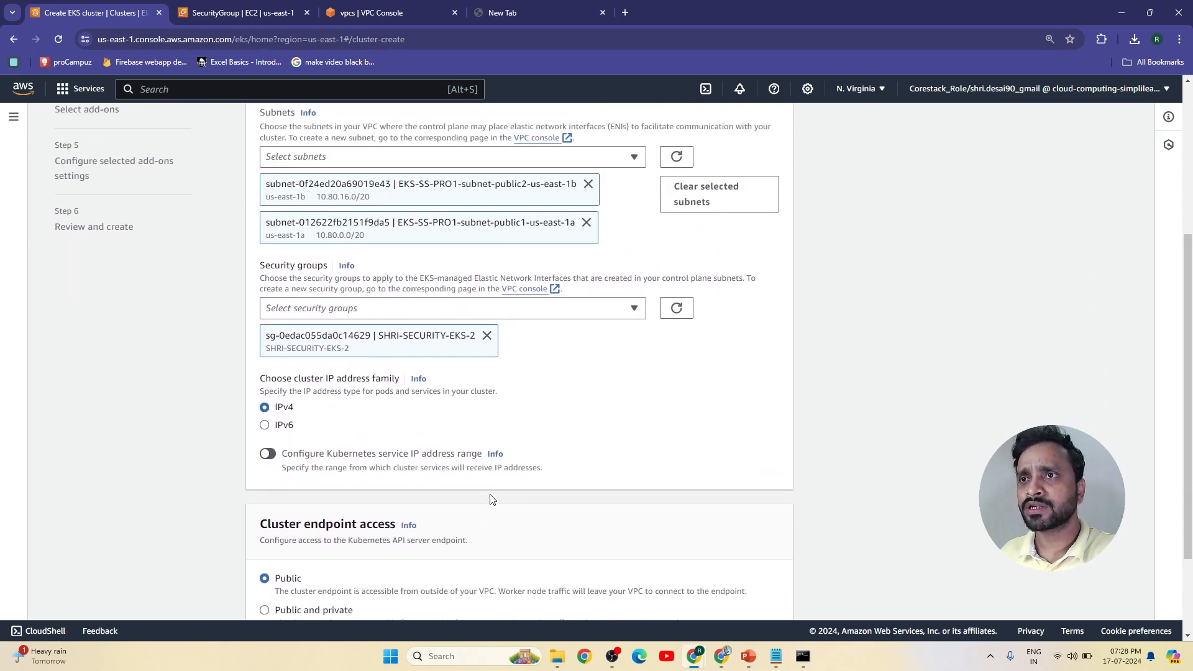
pyautogui.scroll(-5, 491, 498)
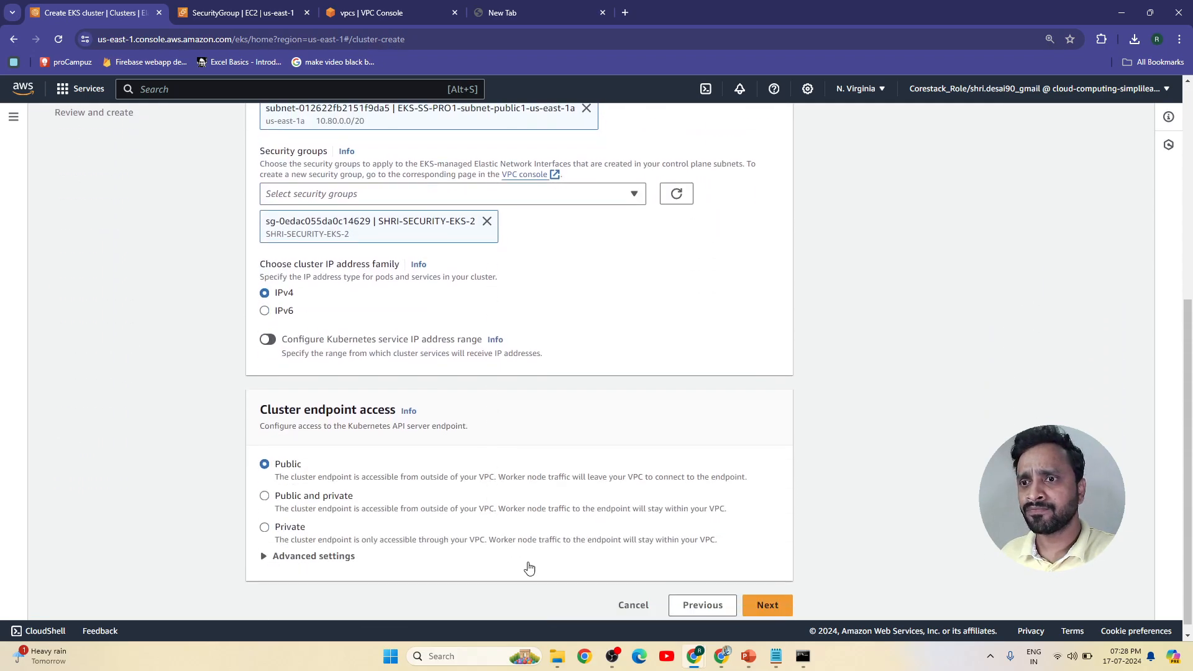
pyautogui.click(700, 606)
pyautogui.scroll(-4, 419, 436)
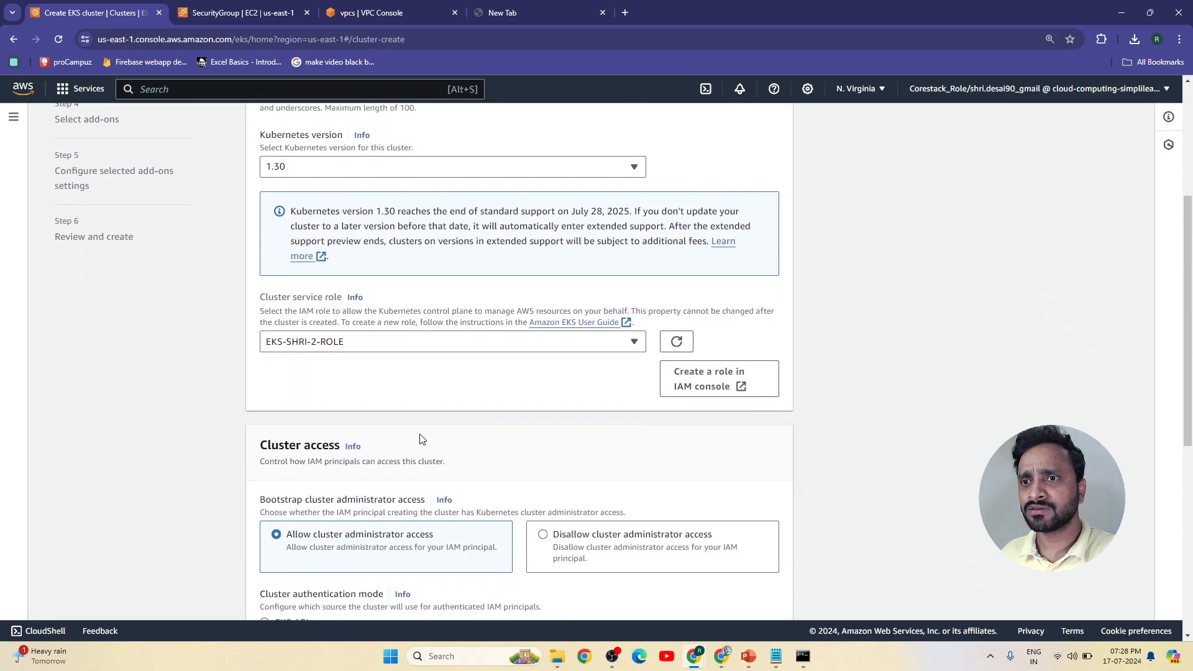
pyautogui.scroll(-6, 422, 440)
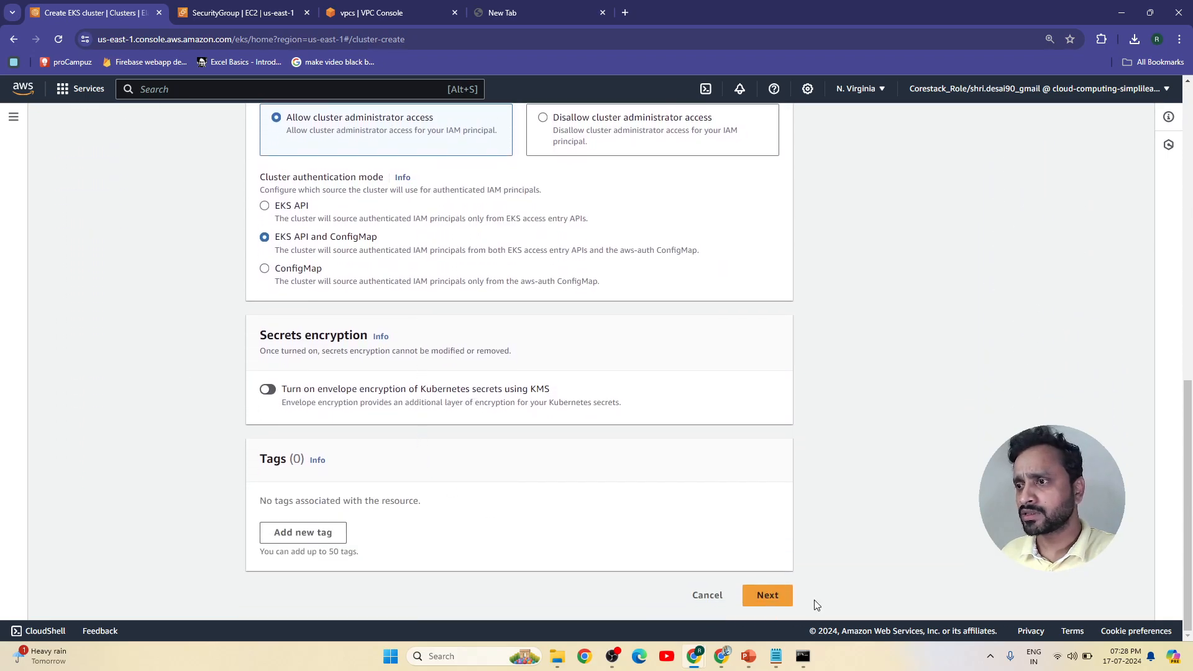
pyautogui.click(768, 595)
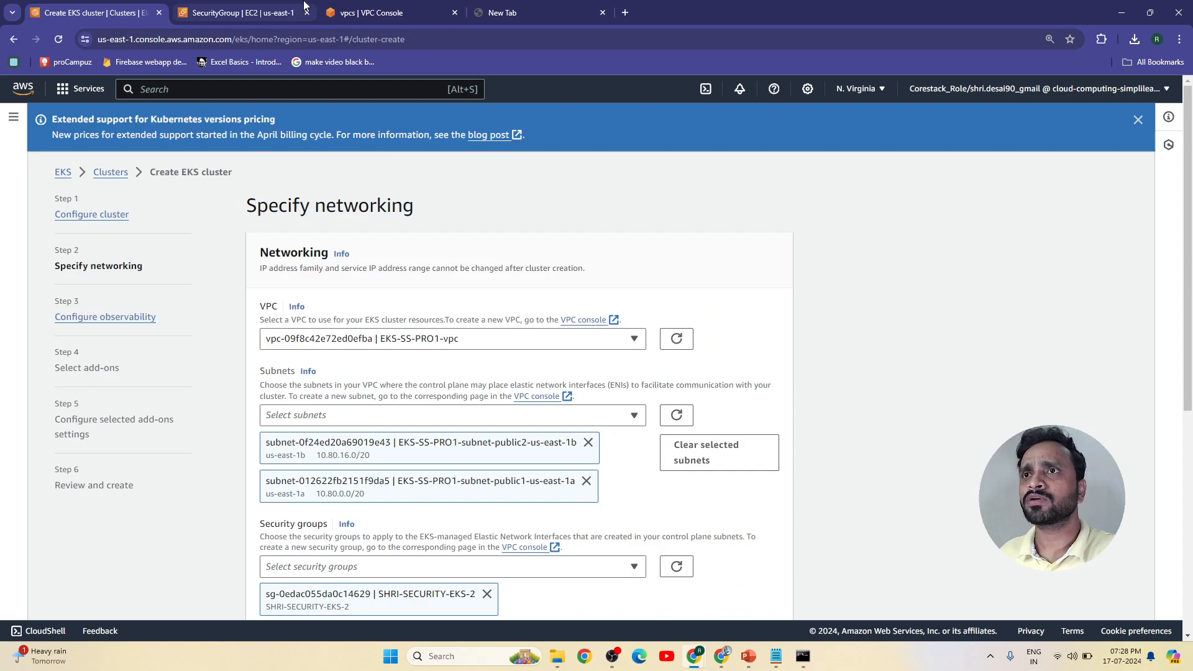
# - Check the IPv4 CIDR of EKS-SS-PRO1-vpc, and save 10.80.0.0/16 as the source of SHRI-SECURITY-EKS-2's inbound rule
pyautogui.click(375, 20)
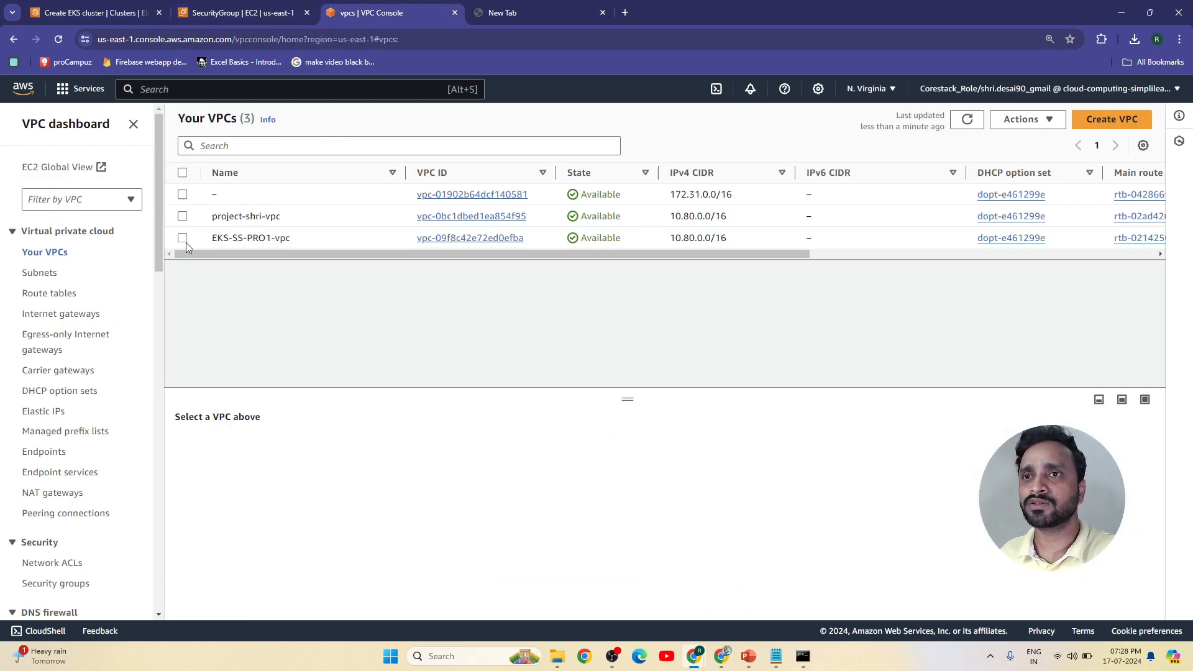
pyautogui.click(243, 13)
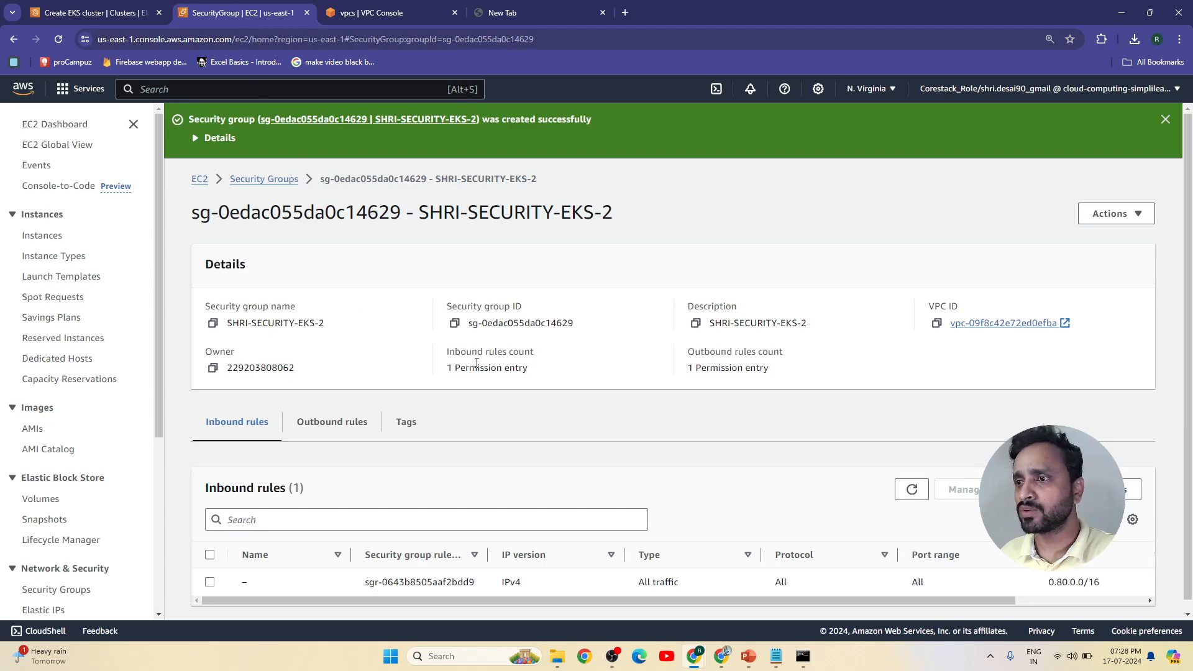
pyautogui.click(1138, 479)
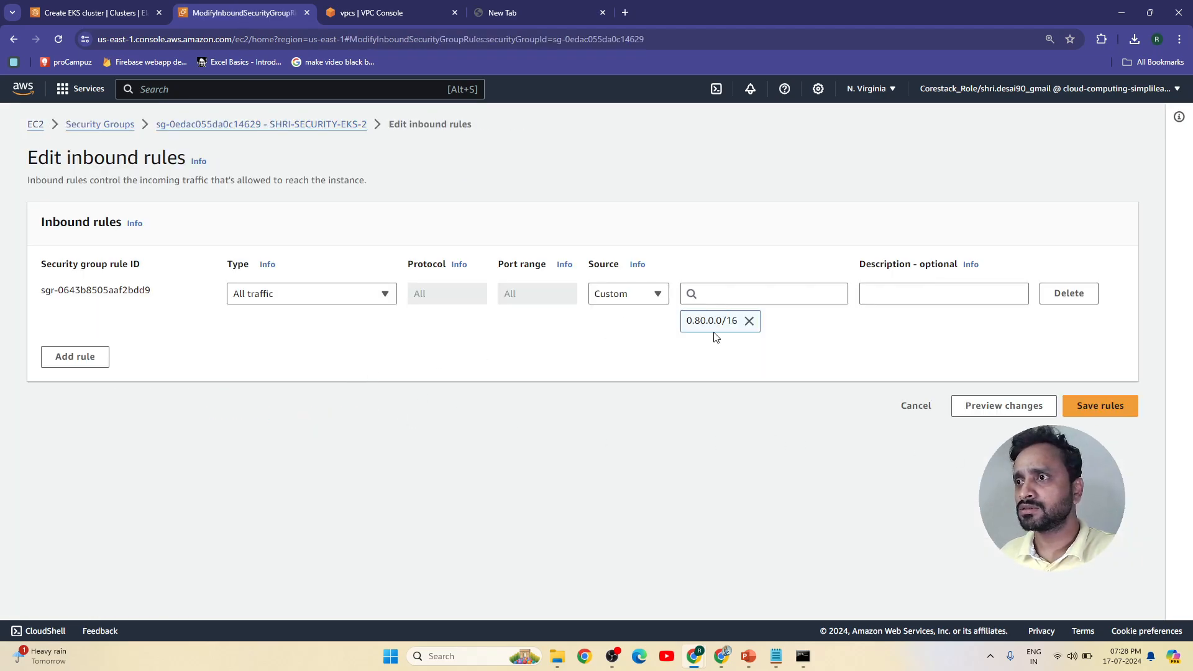
pyautogui.click(749, 321)
pyautogui.click(738, 295)
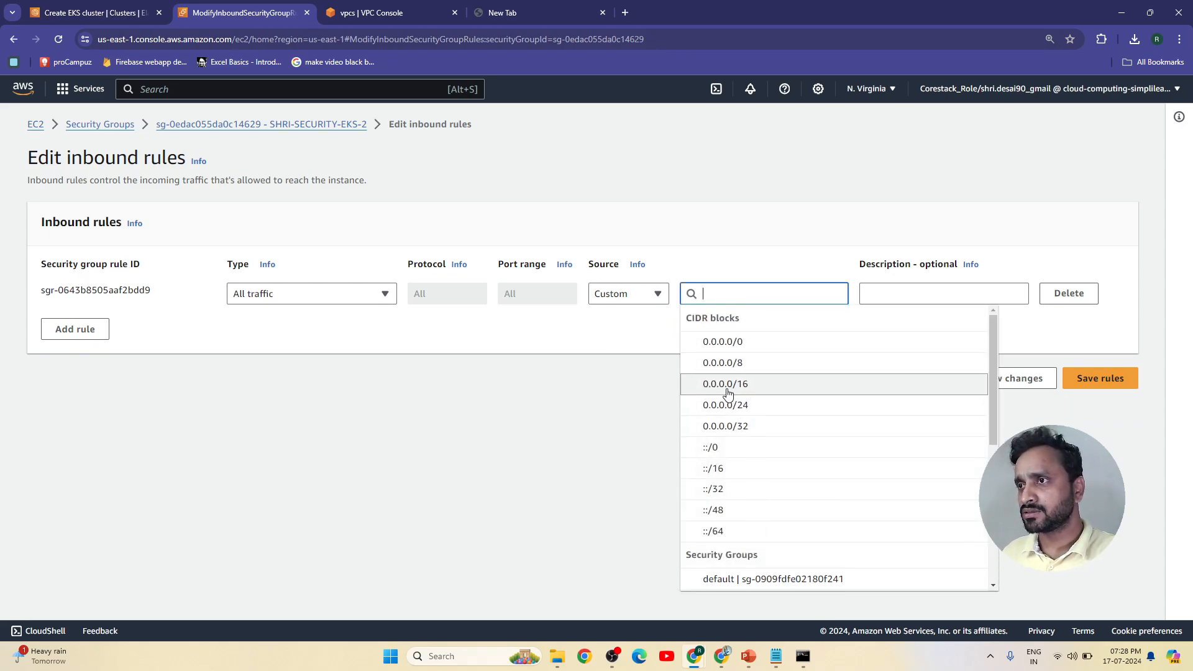
pyautogui.click(765, 383)
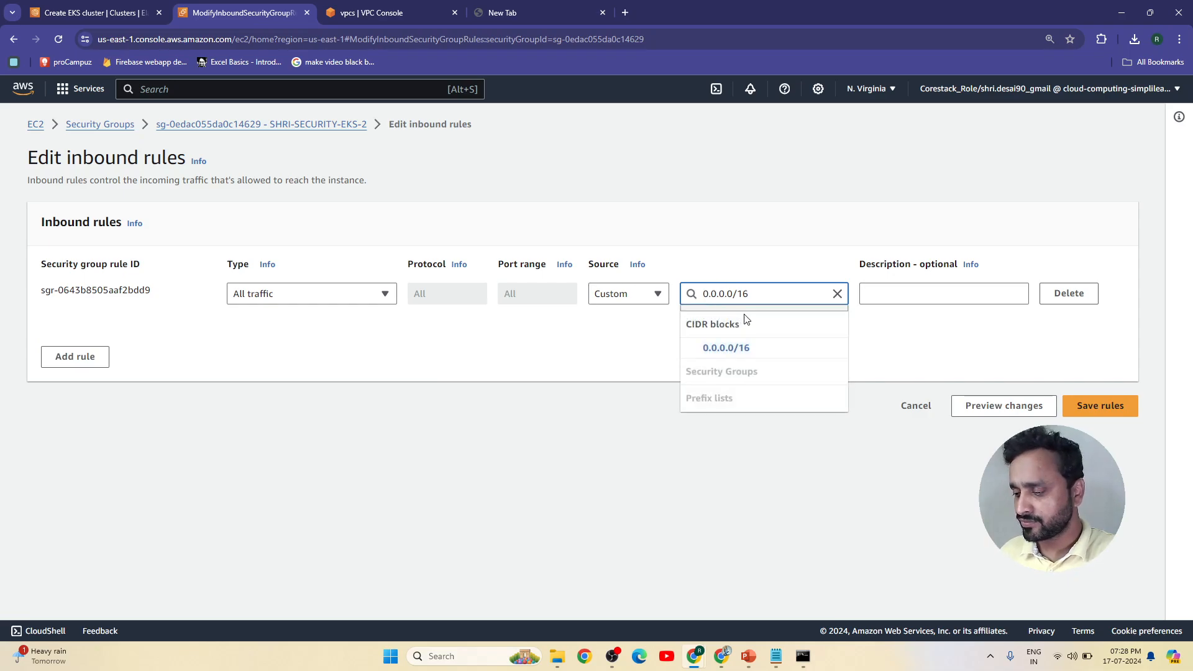
pyautogui.write('10.')
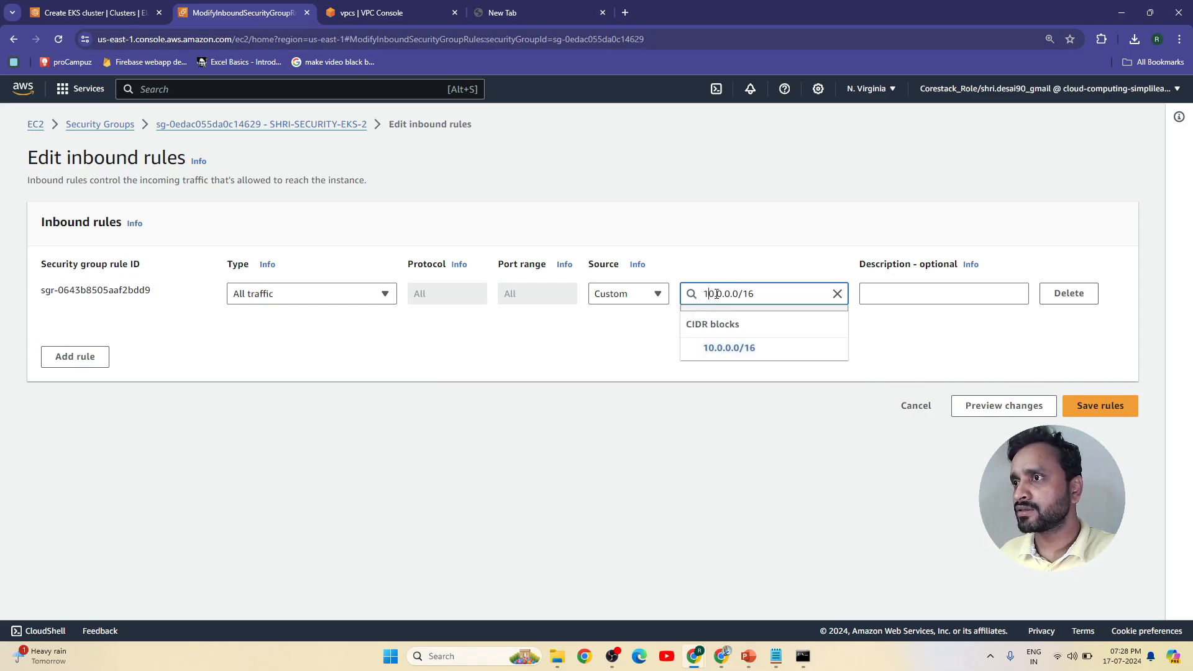
pyautogui.write('80.')
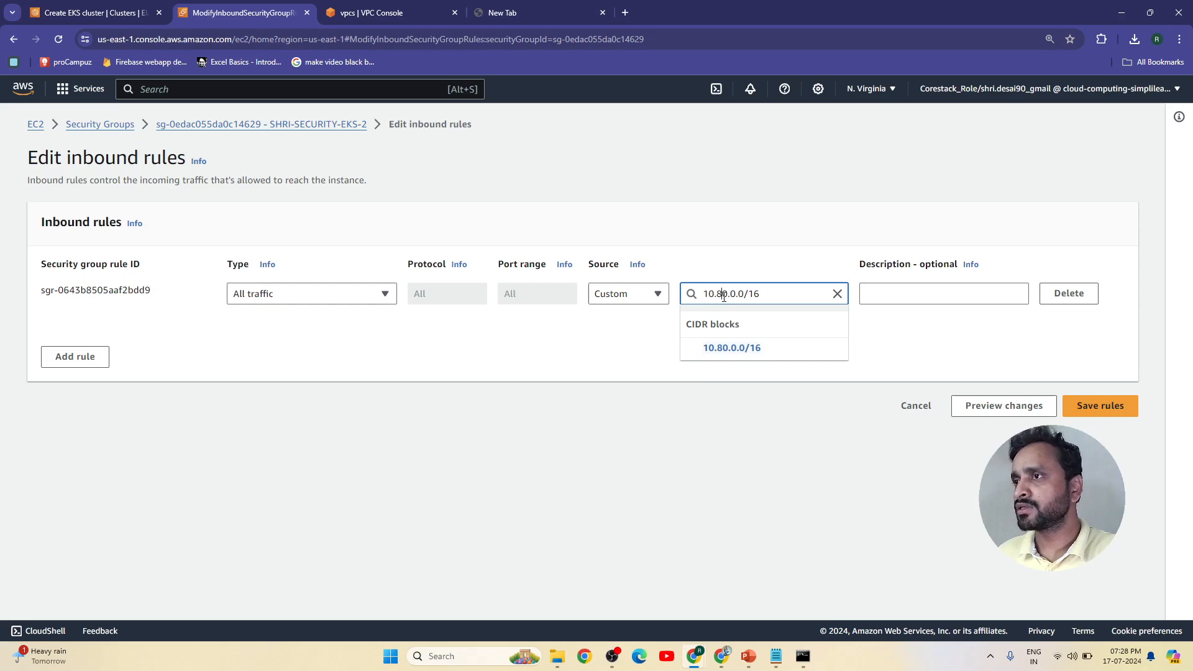
pyautogui.press('Return')
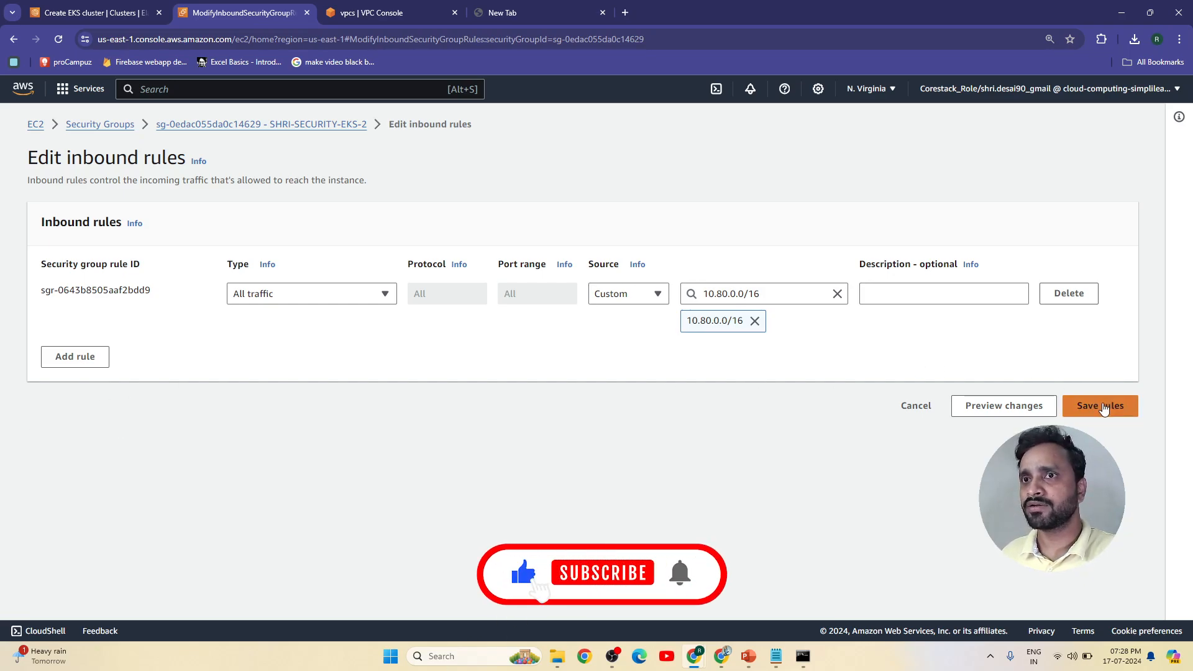
pyautogui.click(1102, 406)
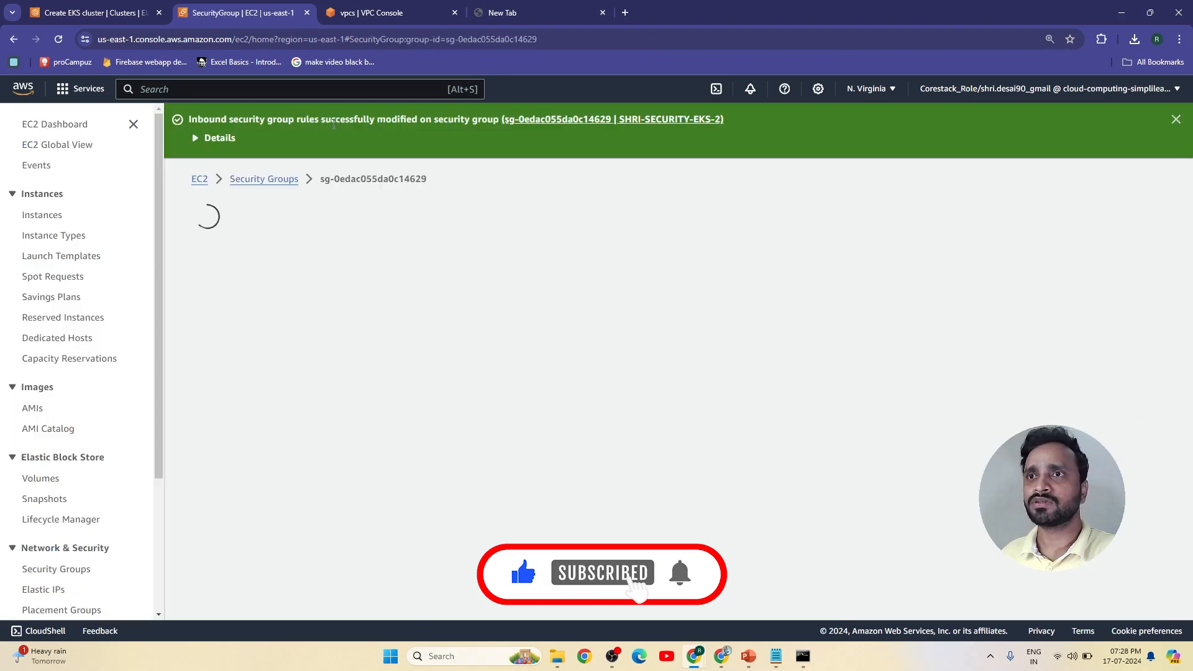
# - In the EKS cluster's networking settings, refresh the security groups and replace SHRI-SECURITY-EKS-2 with the default VPC security group
pyautogui.click(58, 8)
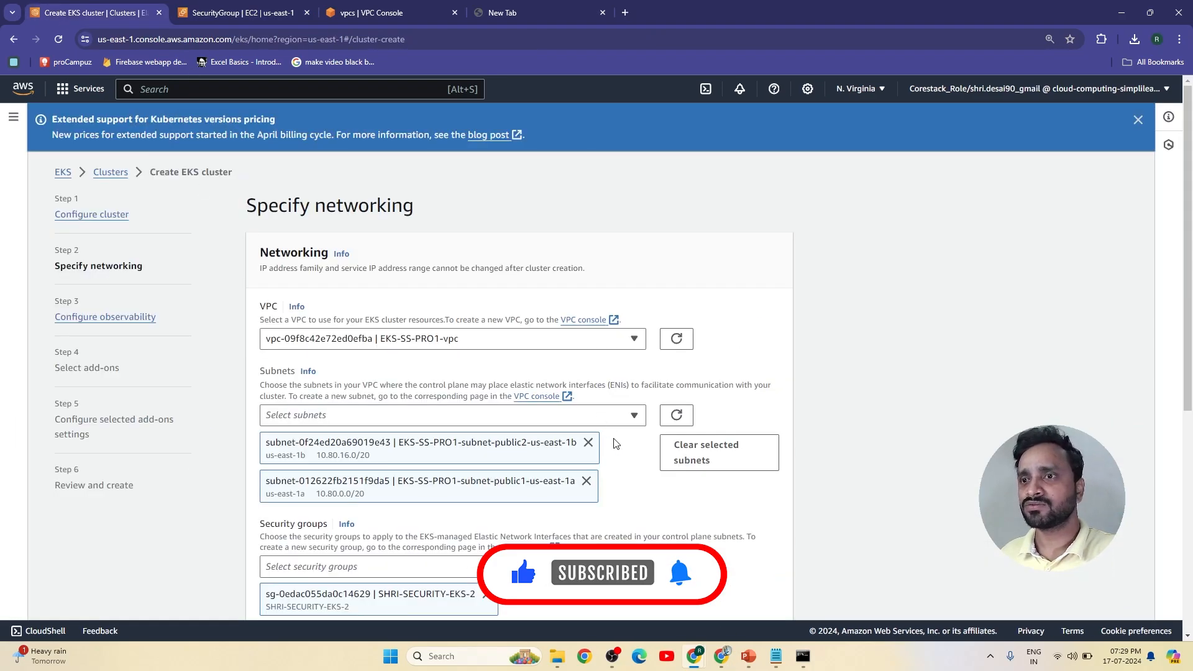
pyautogui.scroll(-1, 667, 429)
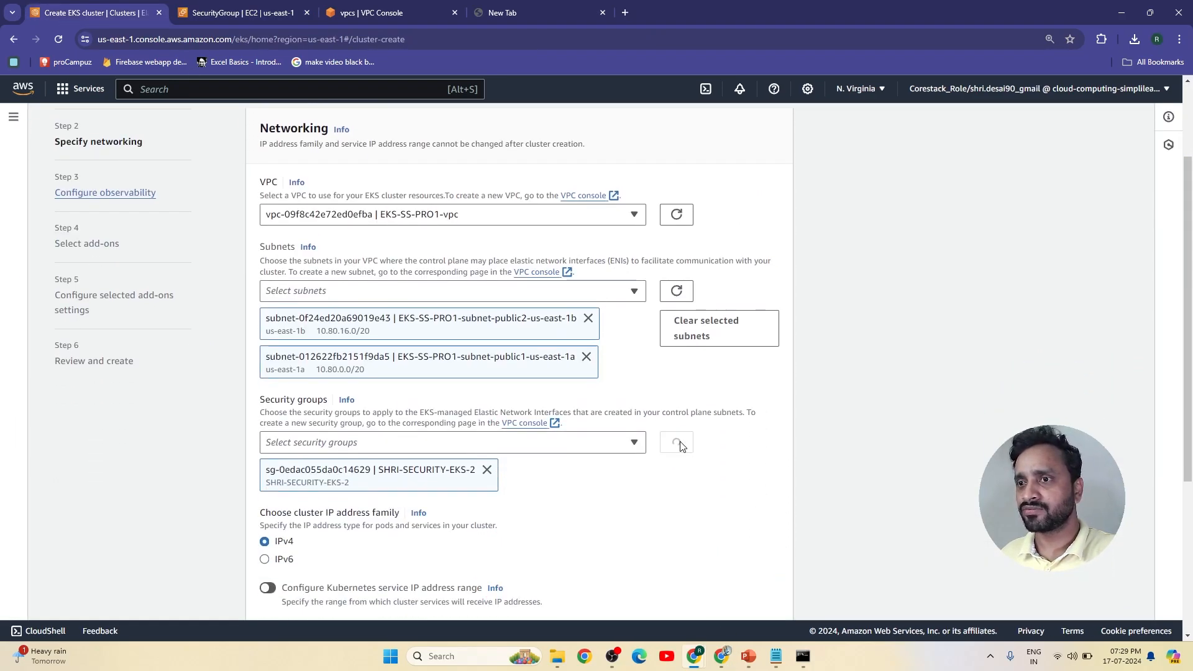
pyautogui.click(573, 445)
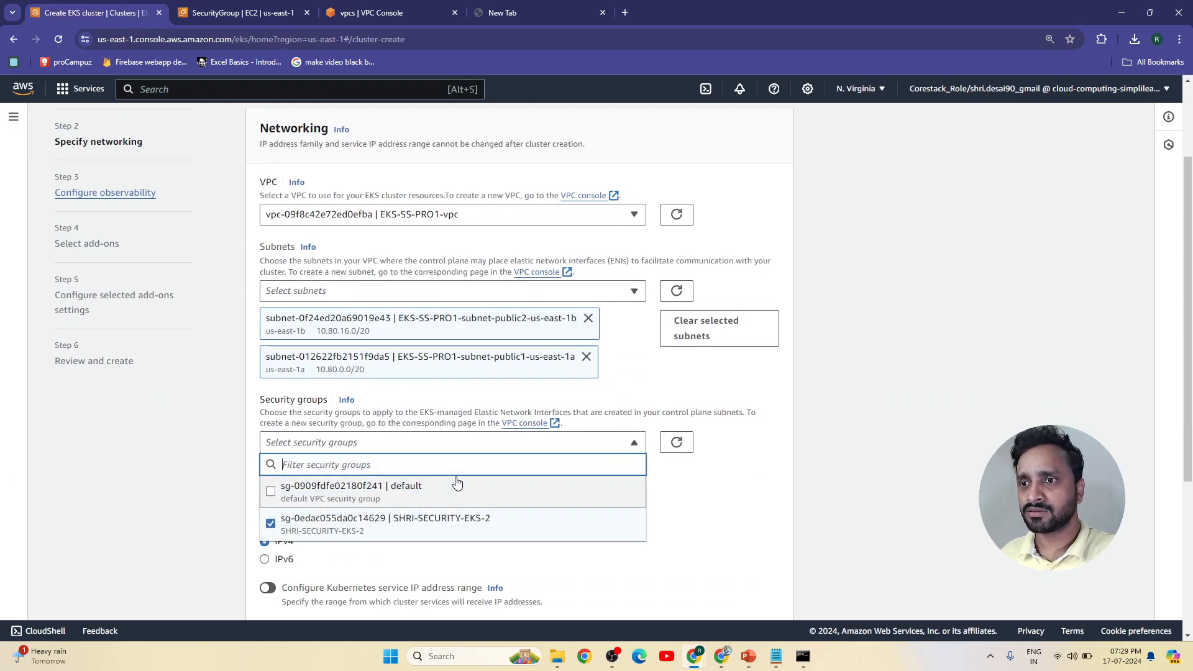
pyautogui.click(463, 488)
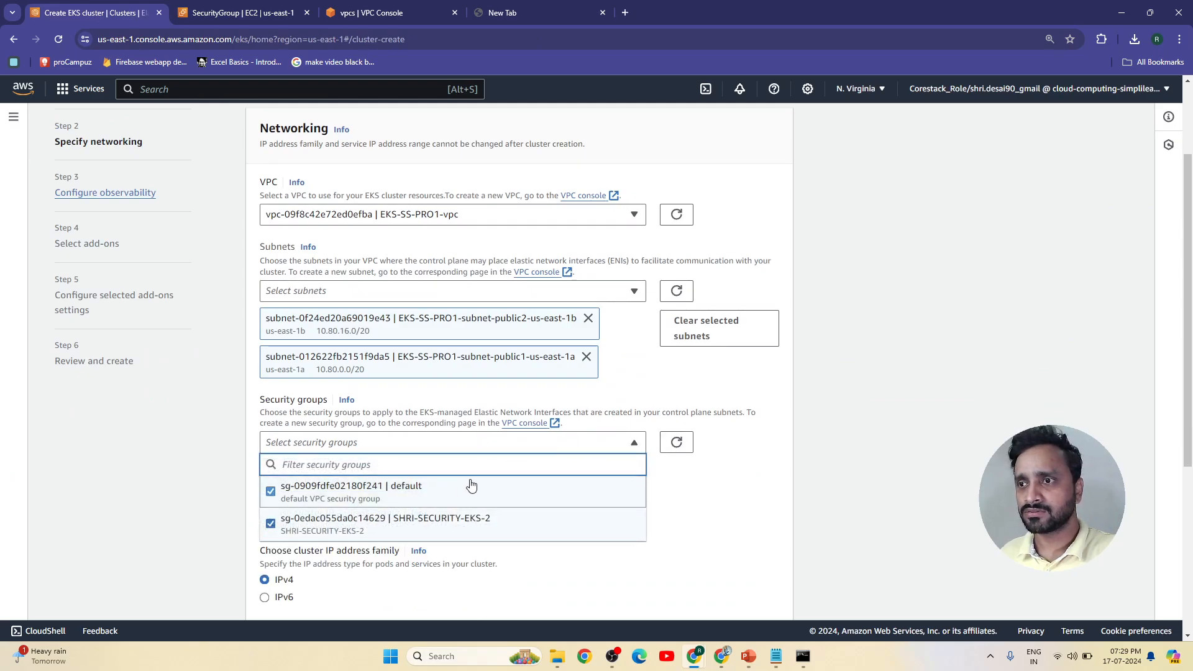
pyautogui.click(271, 524)
pyautogui.click(707, 529)
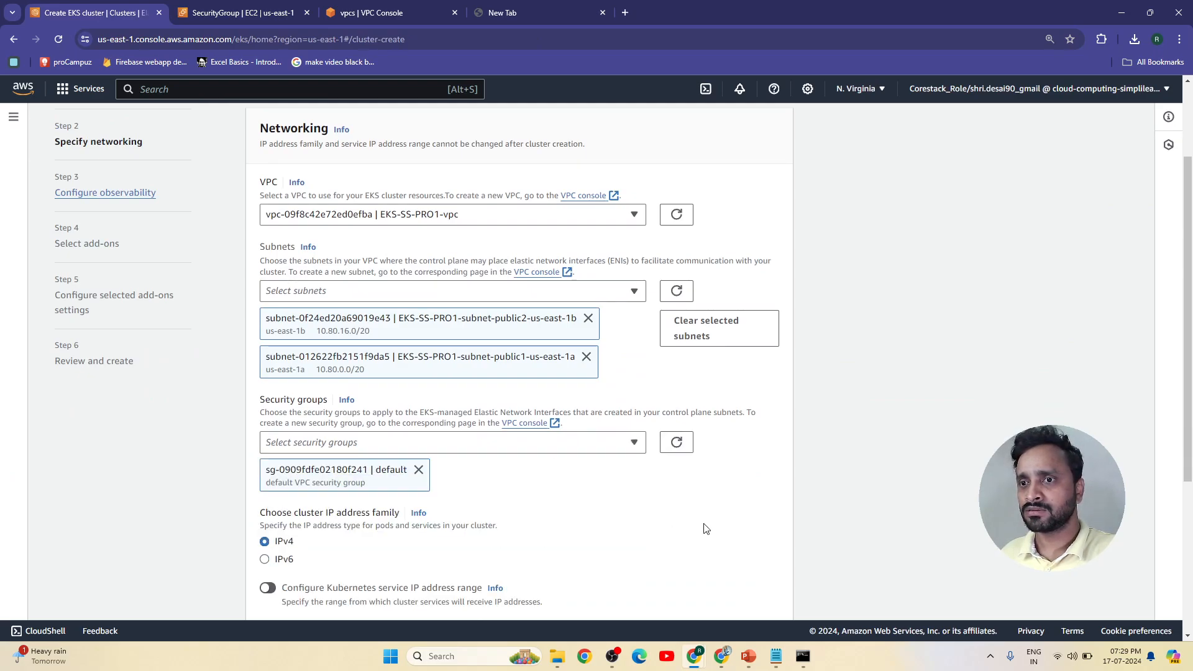
# - Replace the default VPC security group with SHRI-SECURITY-EKS-2 in the cluster's networking settings and continue to Configure observability
pyautogui.click(597, 443)
pyautogui.click(276, 507)
pyautogui.click(272, 524)
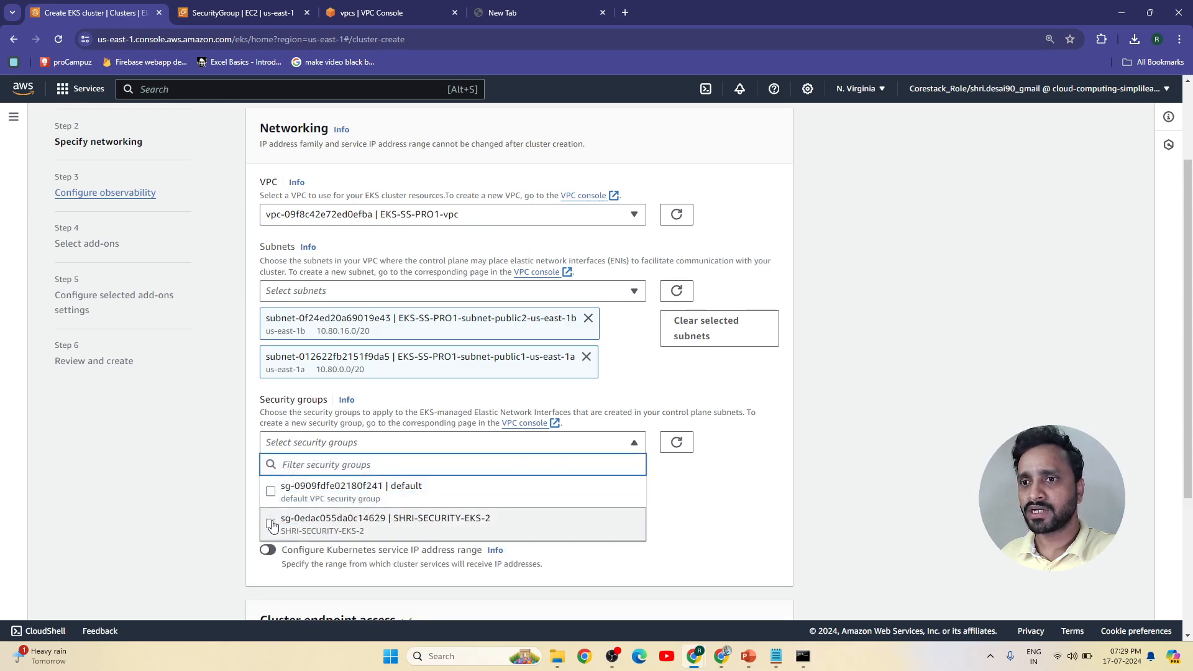
pyautogui.click(683, 527)
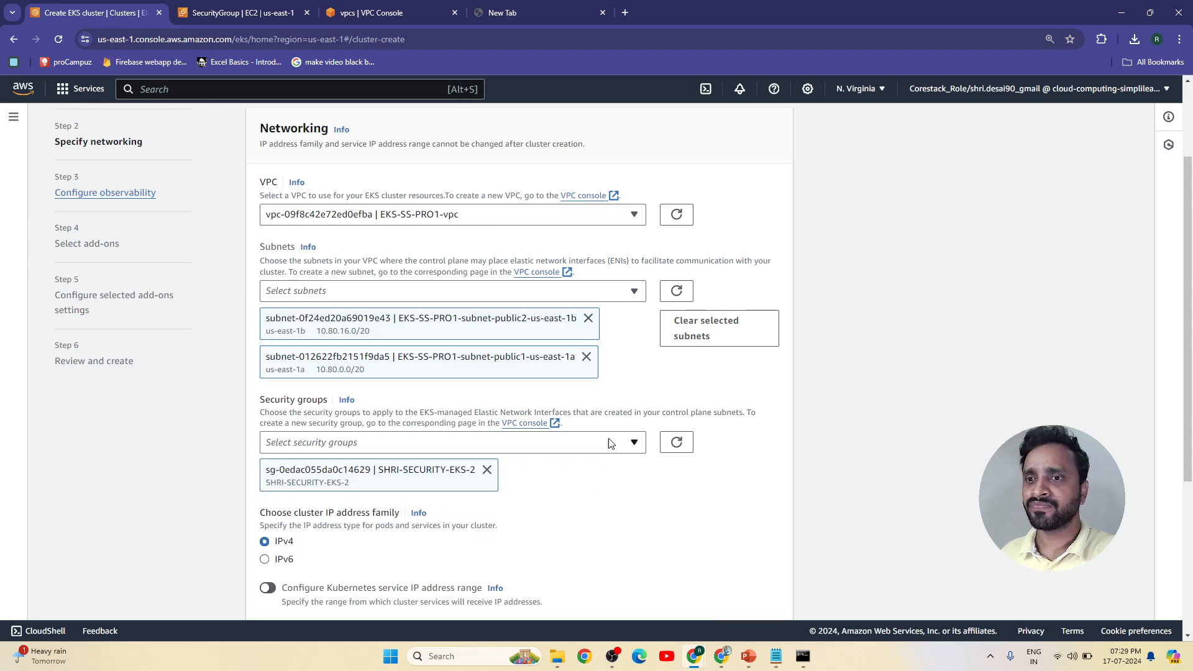
pyautogui.scroll(-1, 615, 443)
pyautogui.scroll(-3, 678, 435)
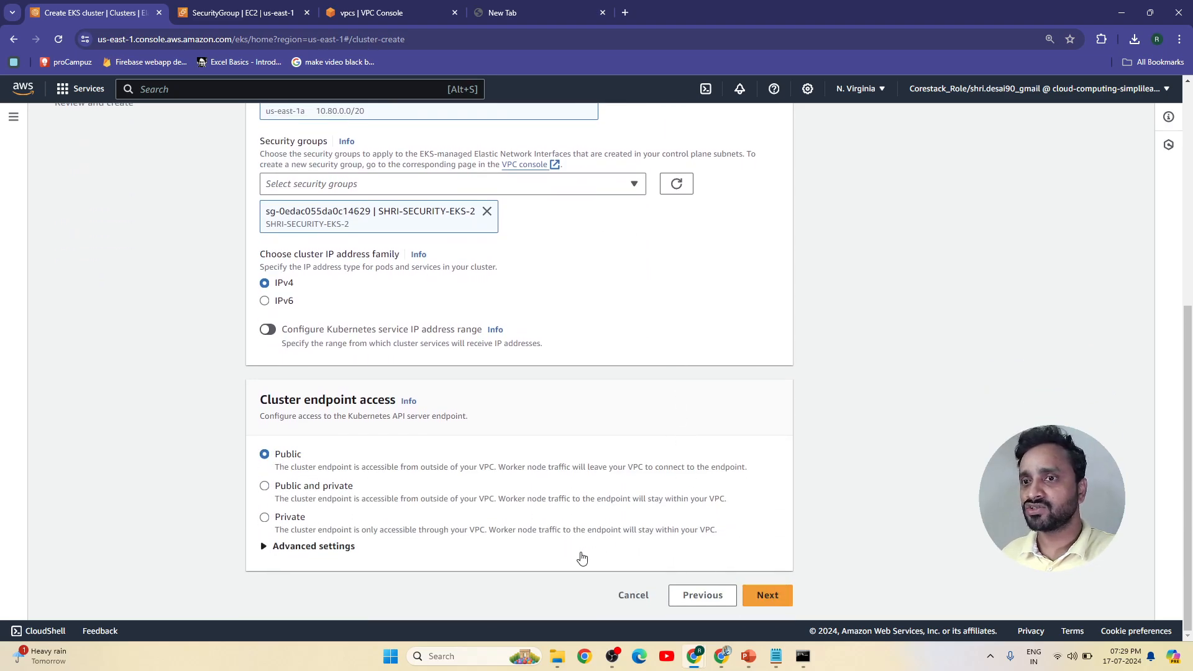
pyautogui.click(760, 596)
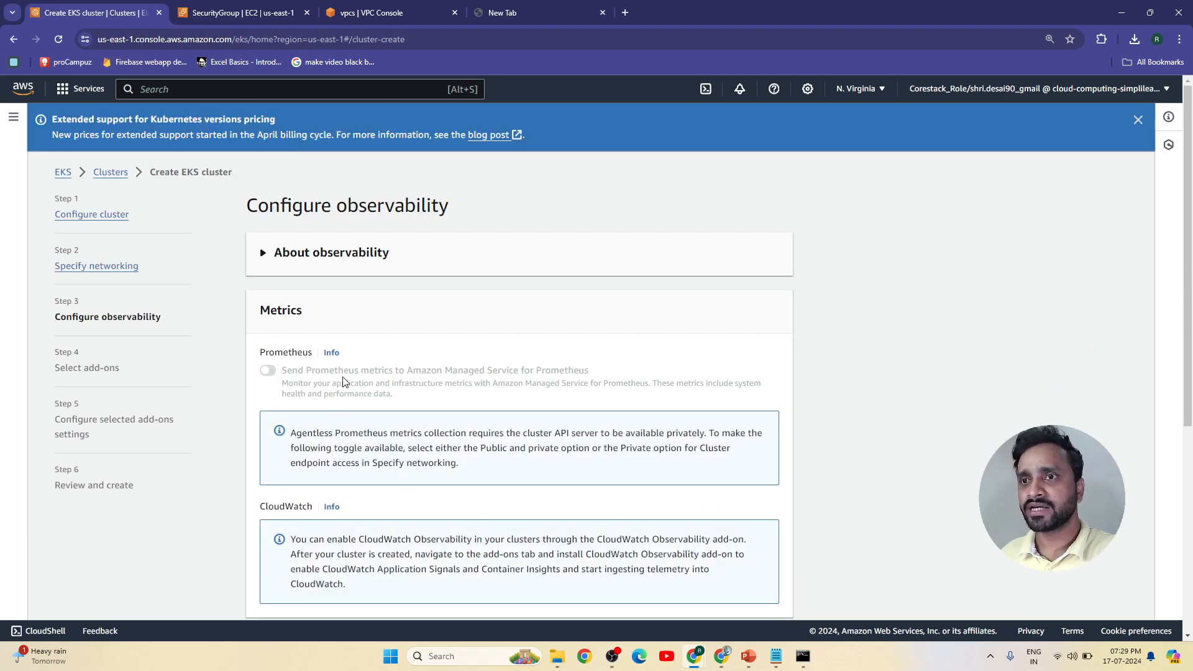
# - Review the metrics and control plane logging options, leave them as they are, and continue to Select add-ons
pyautogui.scroll(-5, 343, 382)
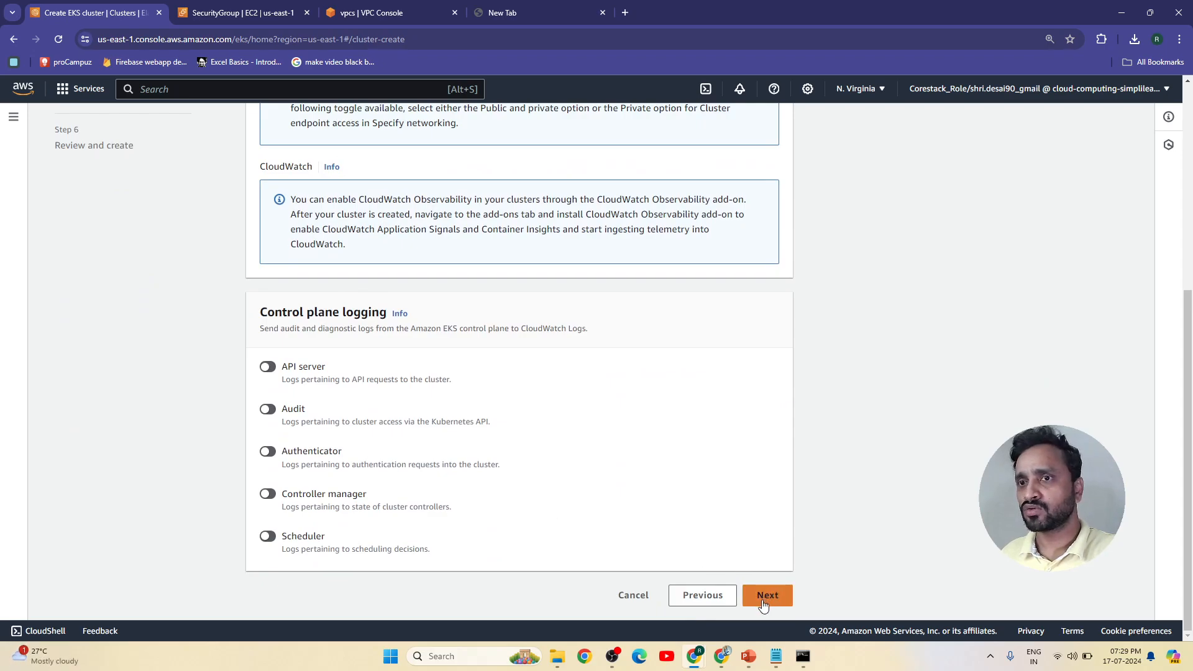
pyautogui.scroll(2, 390, 324)
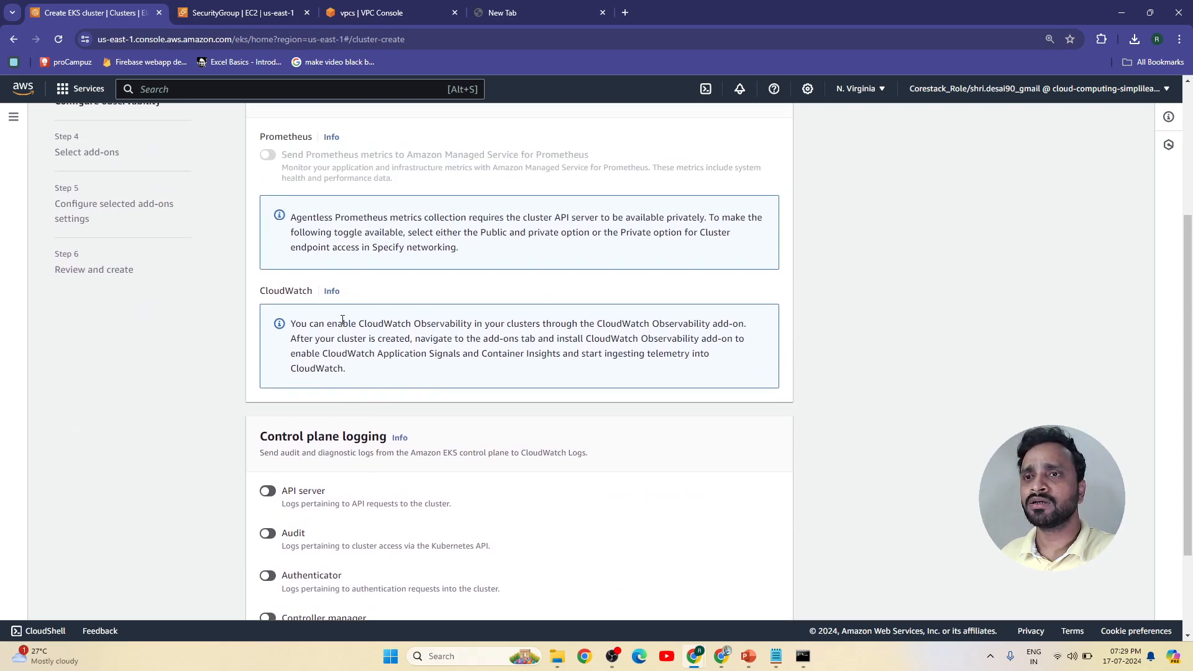
pyautogui.scroll(4, 535, 423)
pyautogui.scroll(-7, 578, 445)
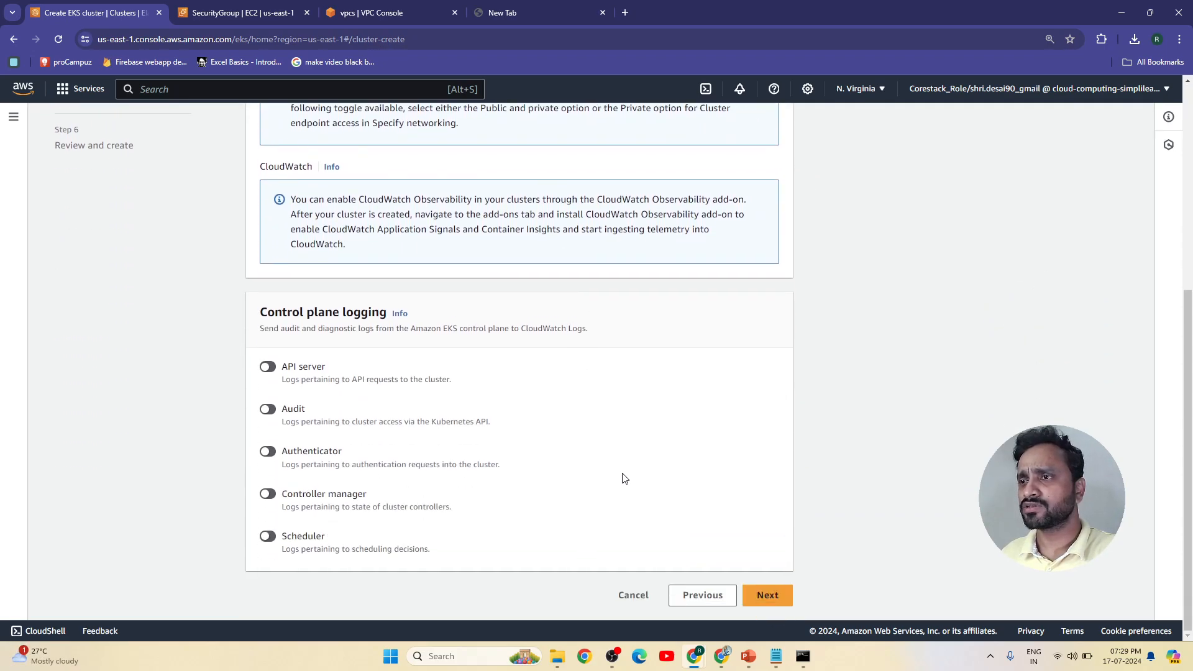
pyautogui.click(769, 597)
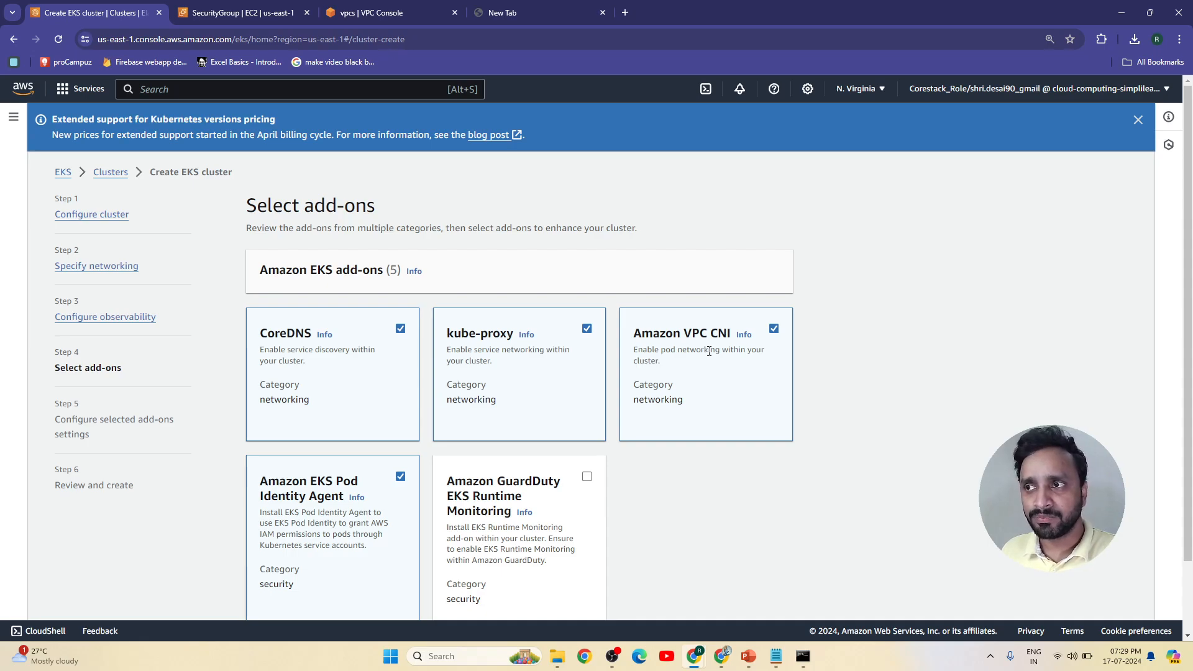
# - Accept the preselected EKS add-ons and their preset versions, and continue to Review and create
pyautogui.scroll(-1, 724, 459)
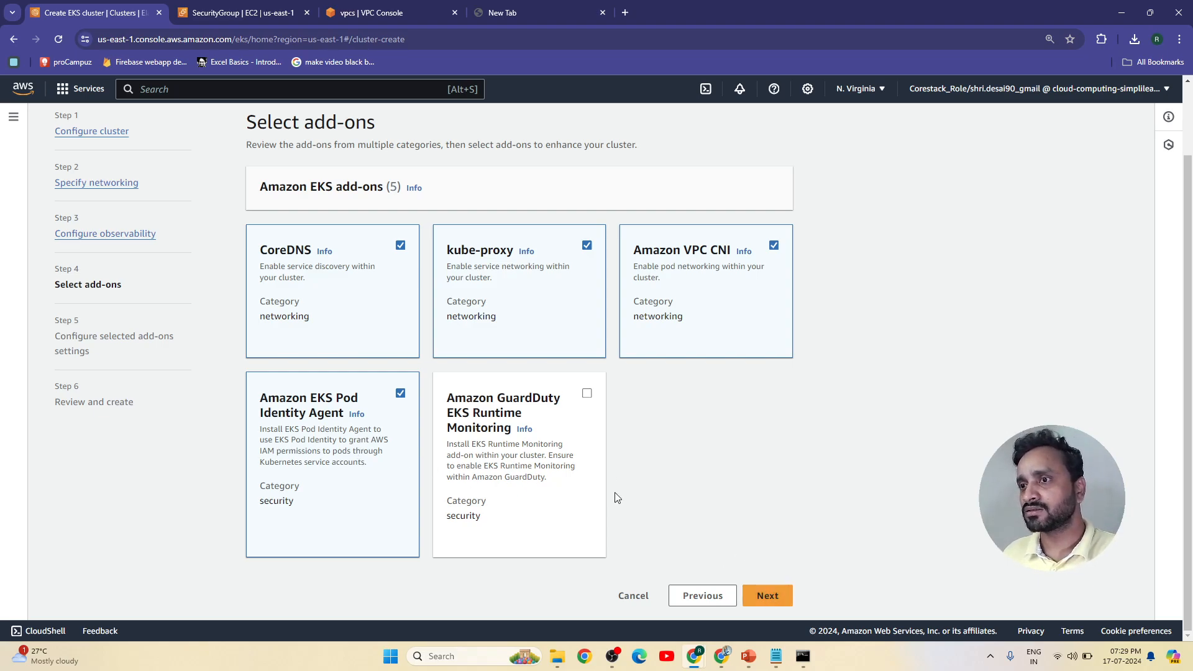
pyautogui.click(767, 596)
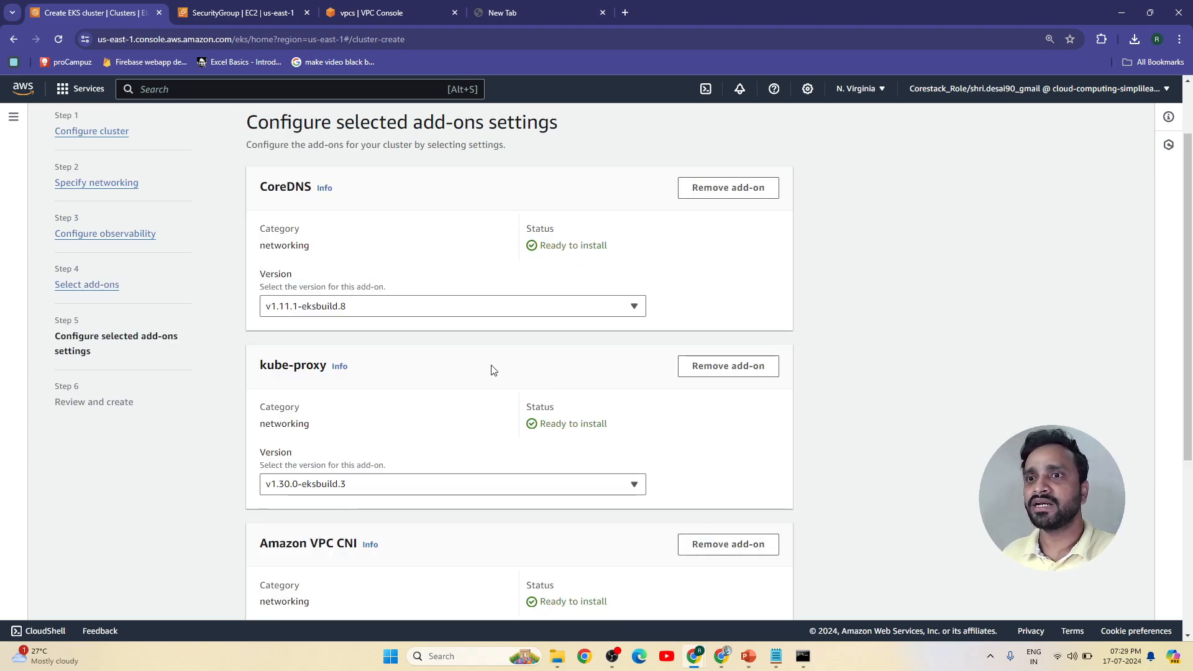
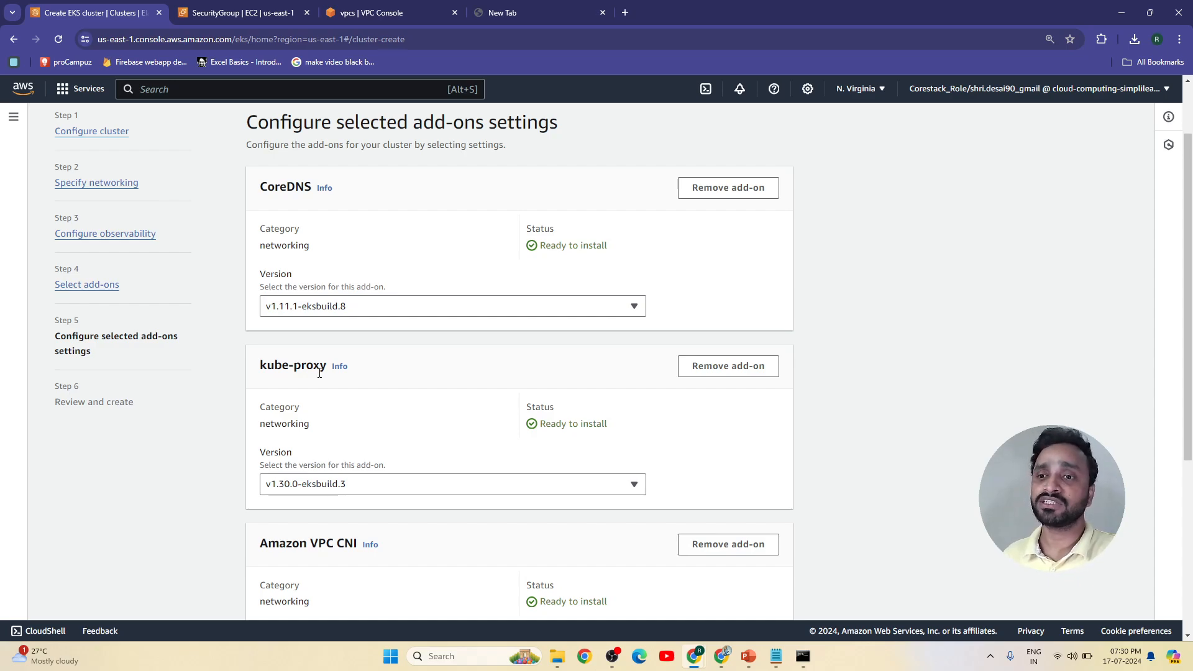
pyautogui.scroll(-3, 319, 373)
pyautogui.scroll(-2, 319, 378)
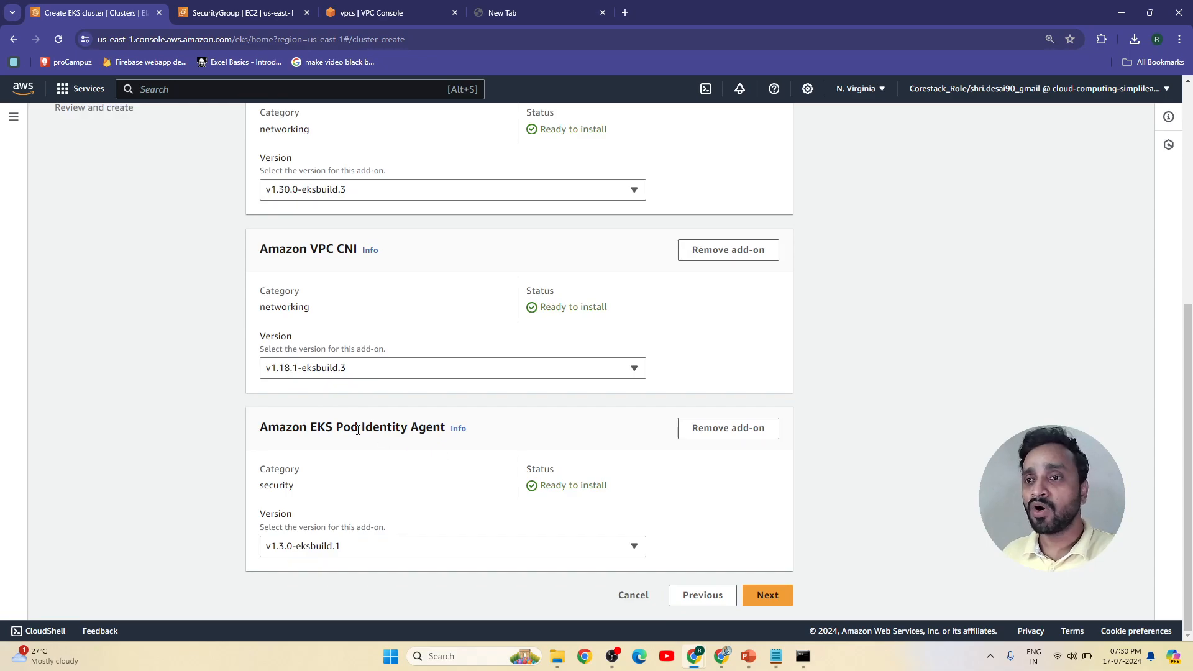
pyautogui.click(767, 599)
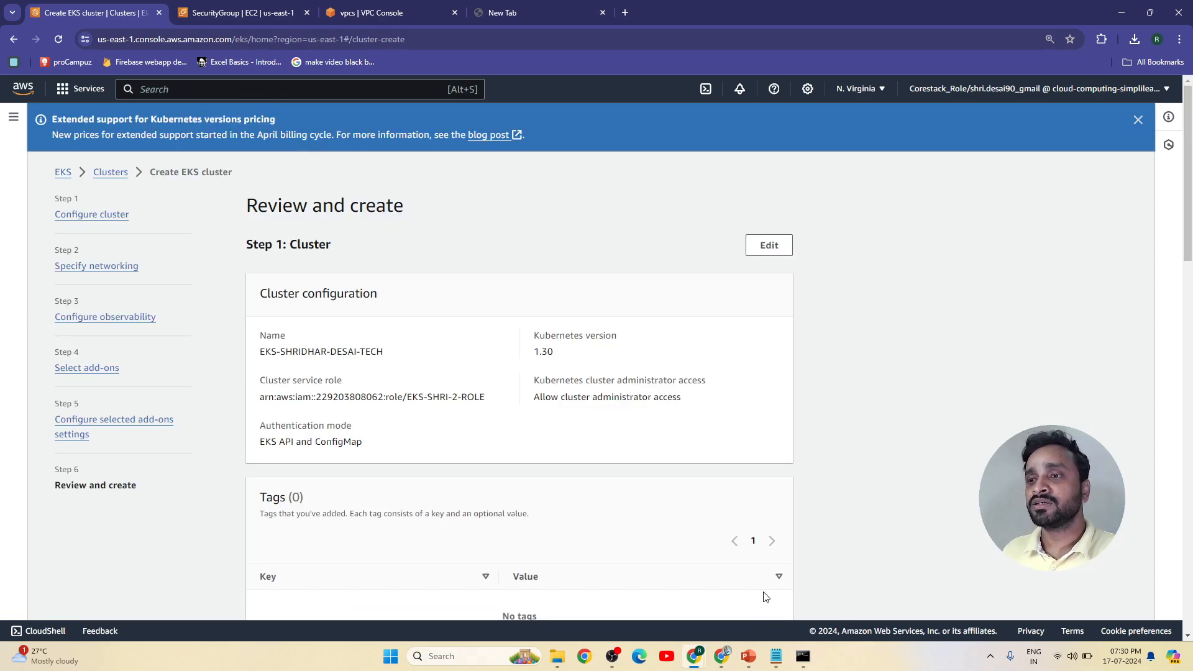
# - Review the cluster's configuration, networking, endpoint access, control plane logging, add-ons and add-on versions
pyautogui.scroll(-3, 591, 455)
pyautogui.scroll(2, 590, 455)
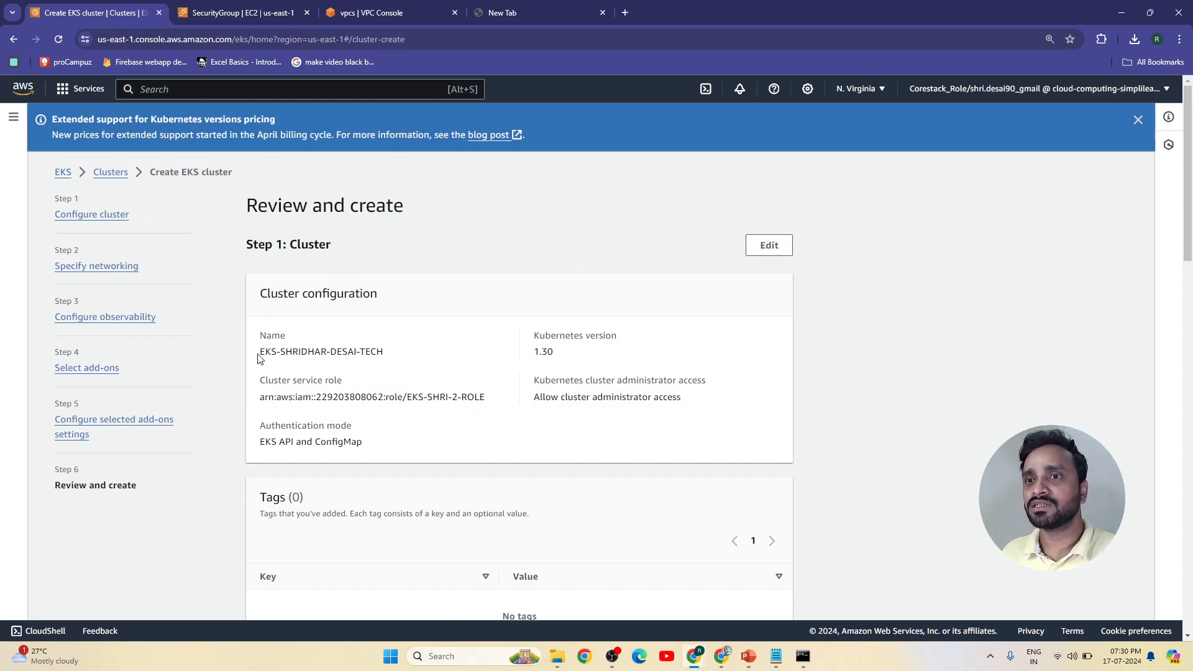
pyautogui.moveTo(269, 357); pyautogui.dragTo(334, 355)
pyautogui.click(369, 354)
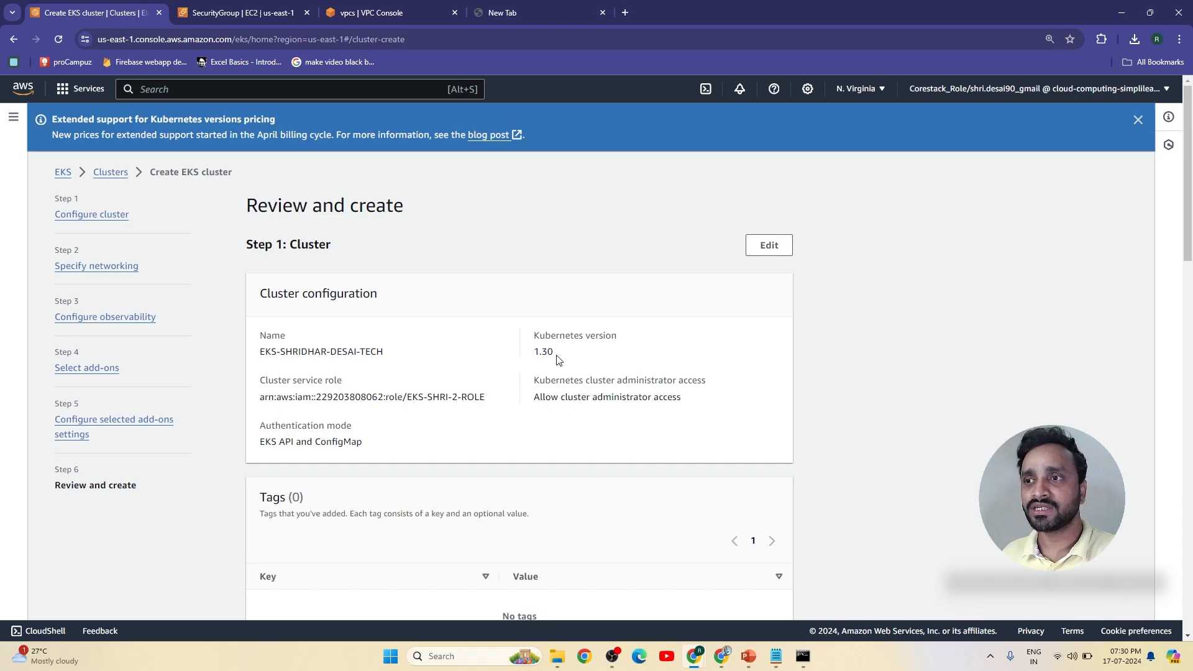
pyautogui.scroll(-1, 498, 416)
pyautogui.scroll(-2, 497, 417)
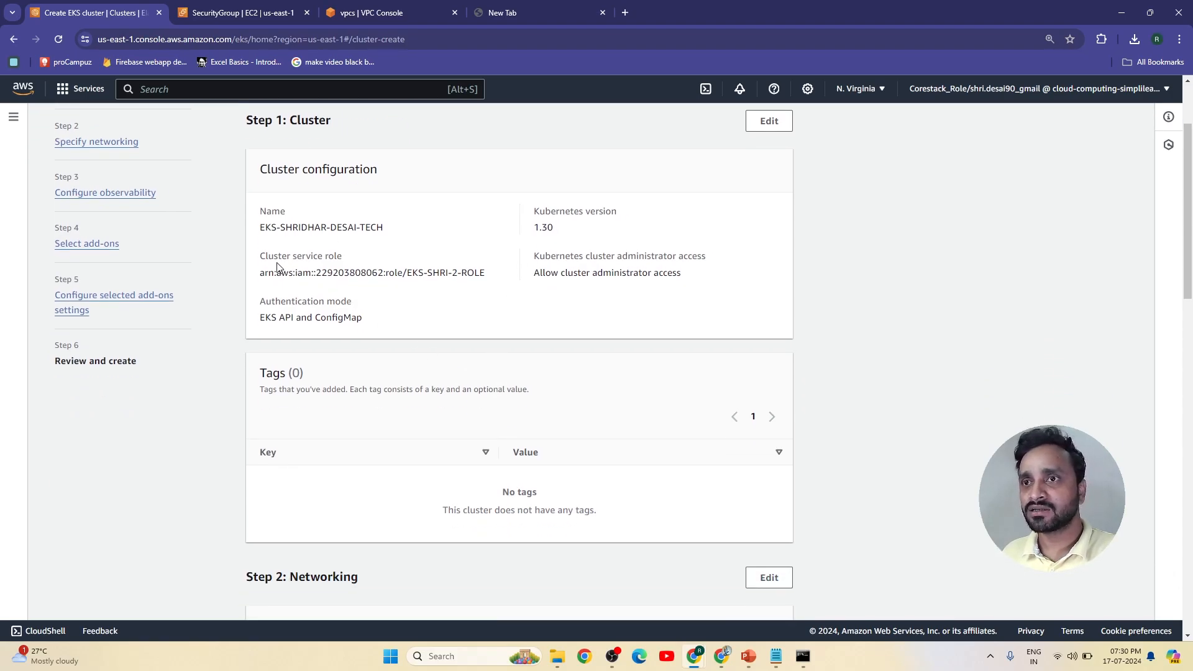
pyautogui.scroll(-5, 402, 390)
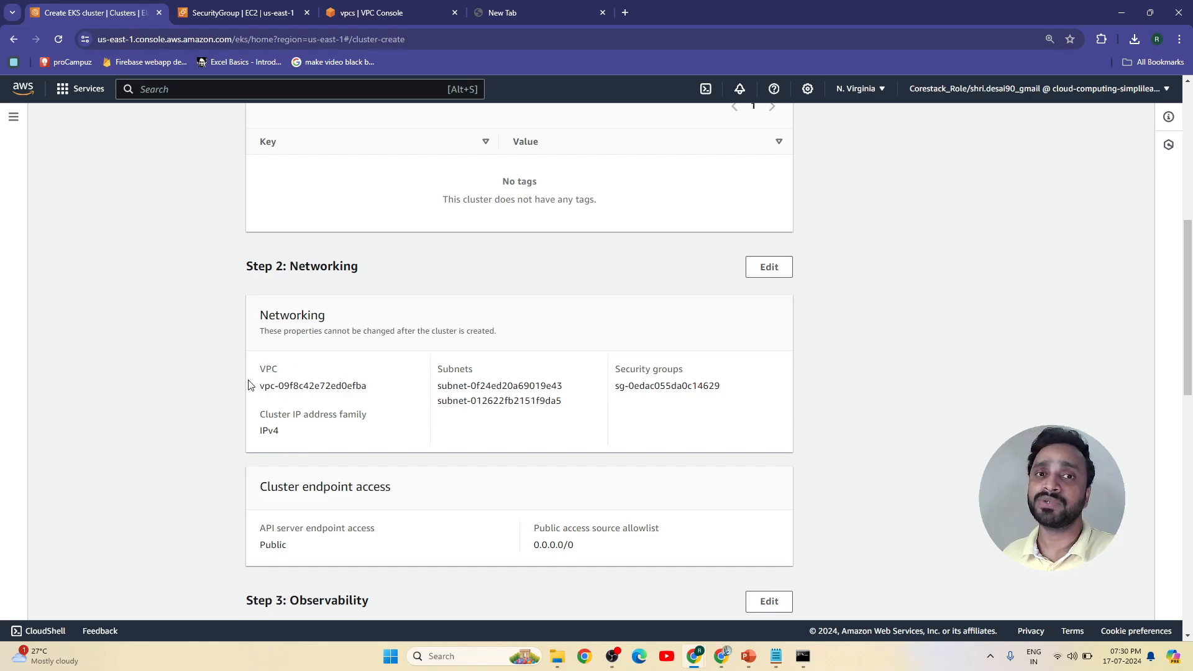
pyautogui.scroll(-3, 330, 438)
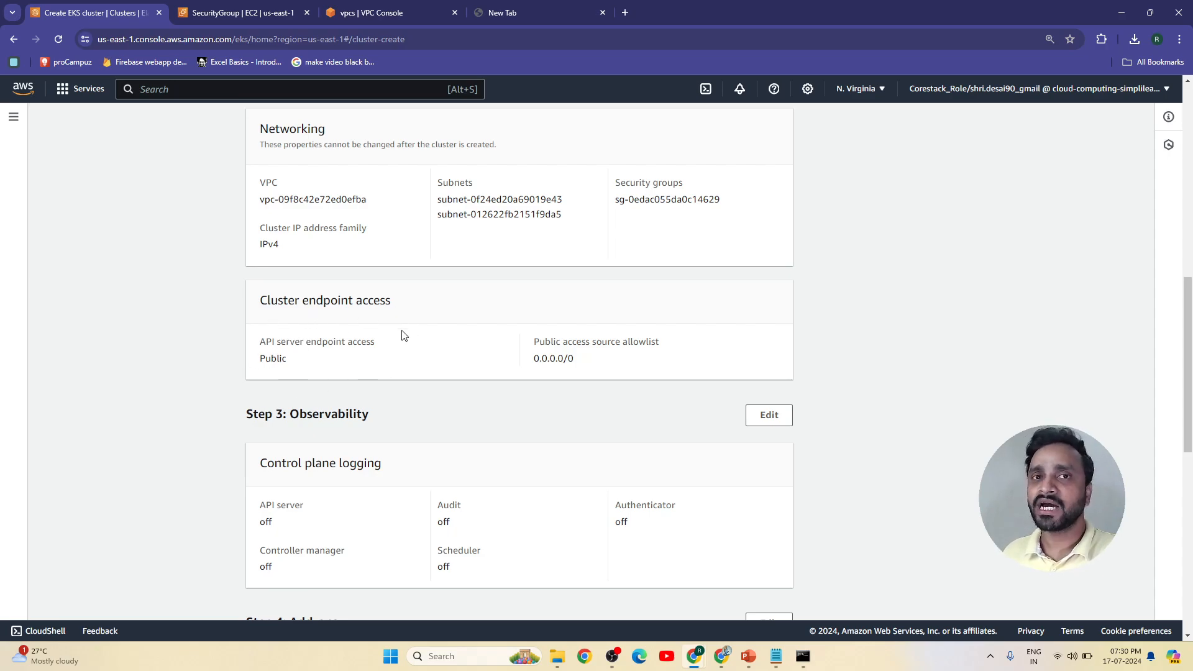
pyautogui.scroll(-3, 668, 364)
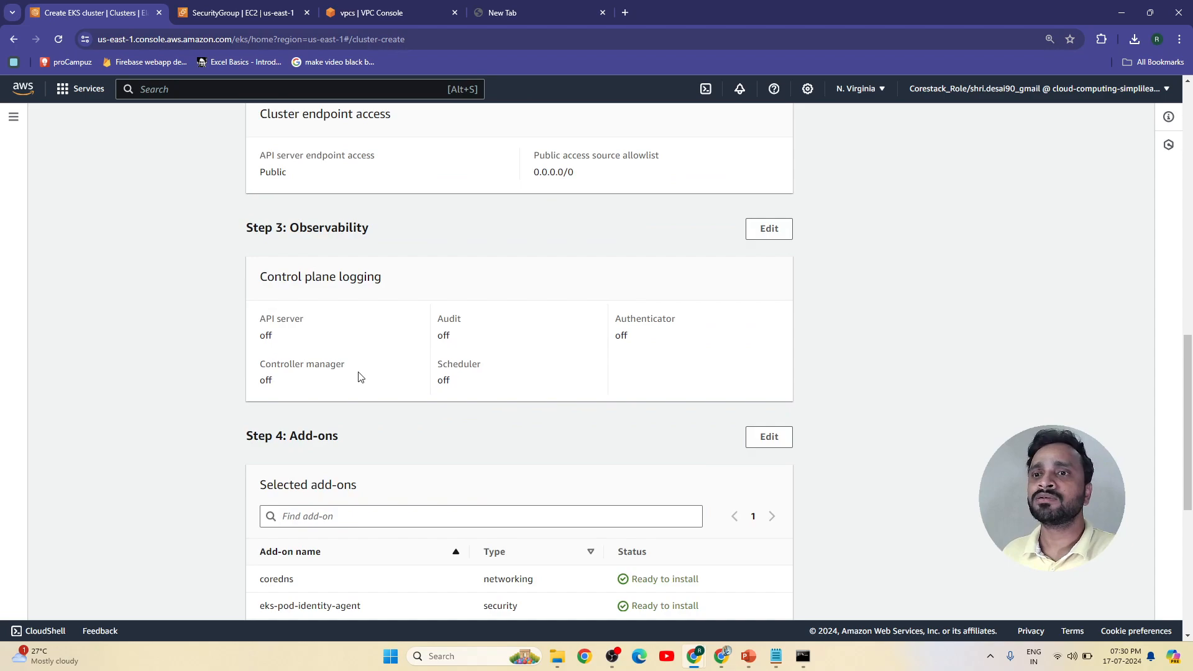
pyautogui.scroll(-2, 364, 406)
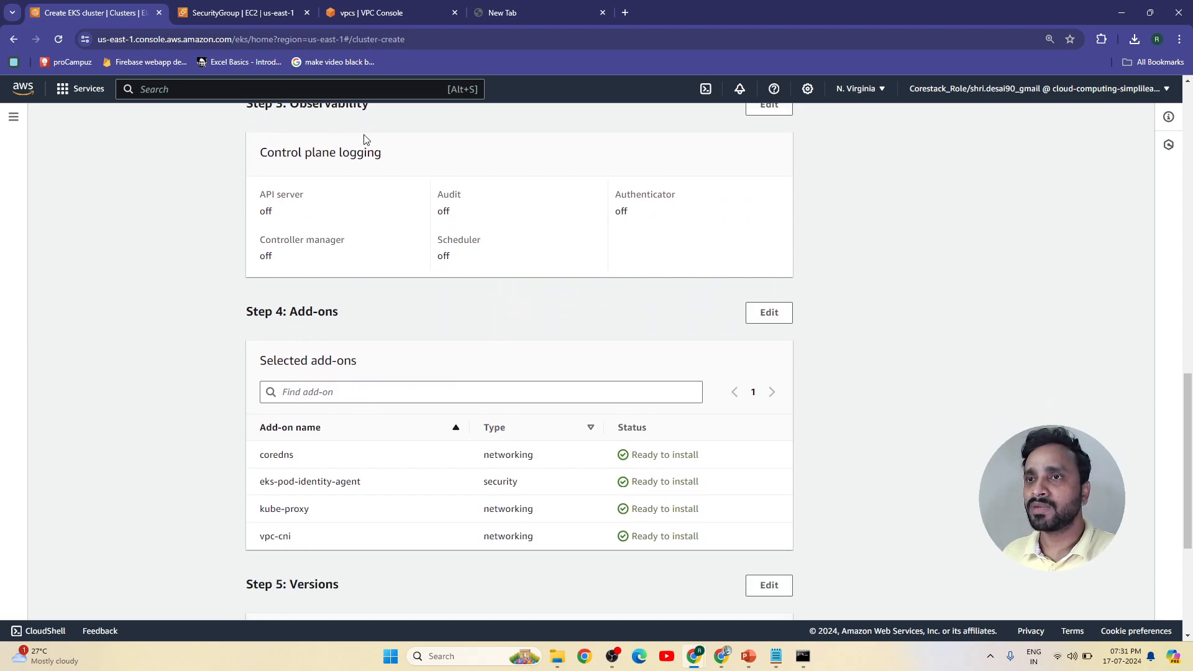
pyautogui.scroll(-2, 394, 435)
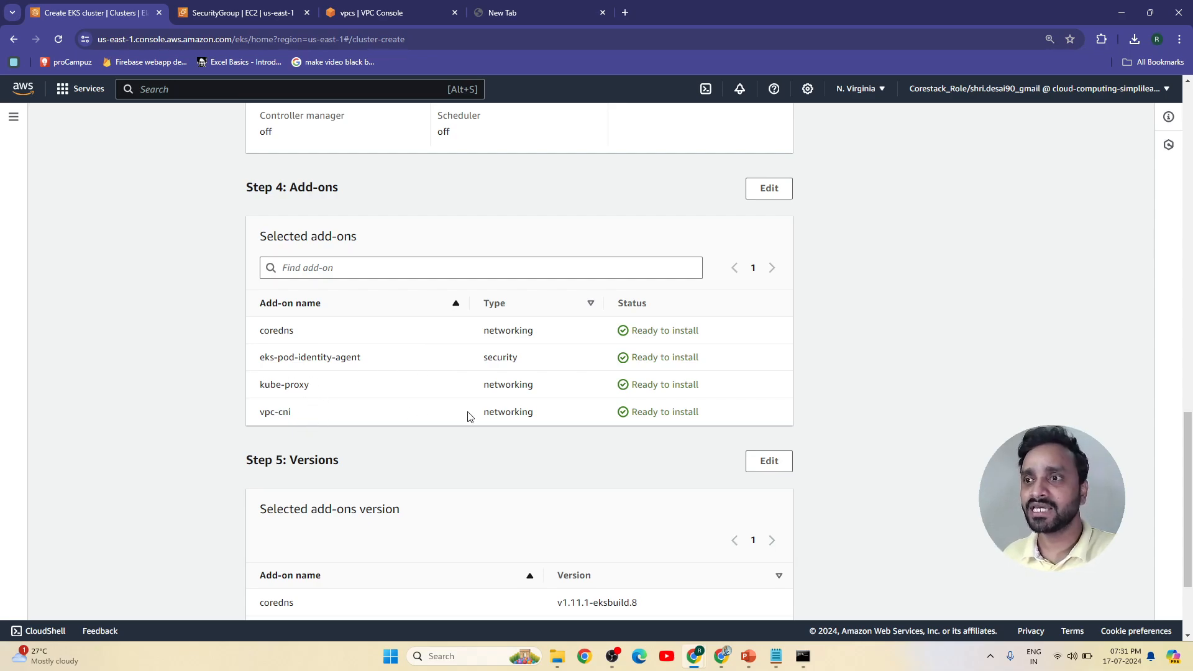
pyautogui.scroll(-2, 434, 450)
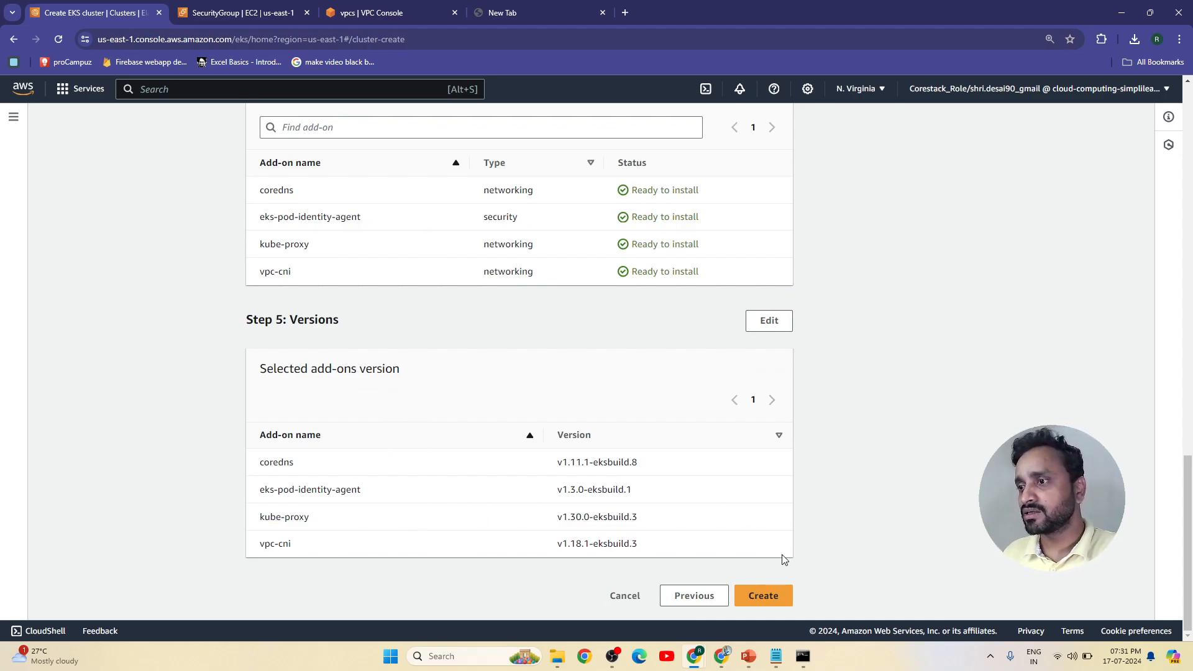
# - Create the EKS cluster and refresh its details page to check the creation status
pyautogui.click(770, 594)
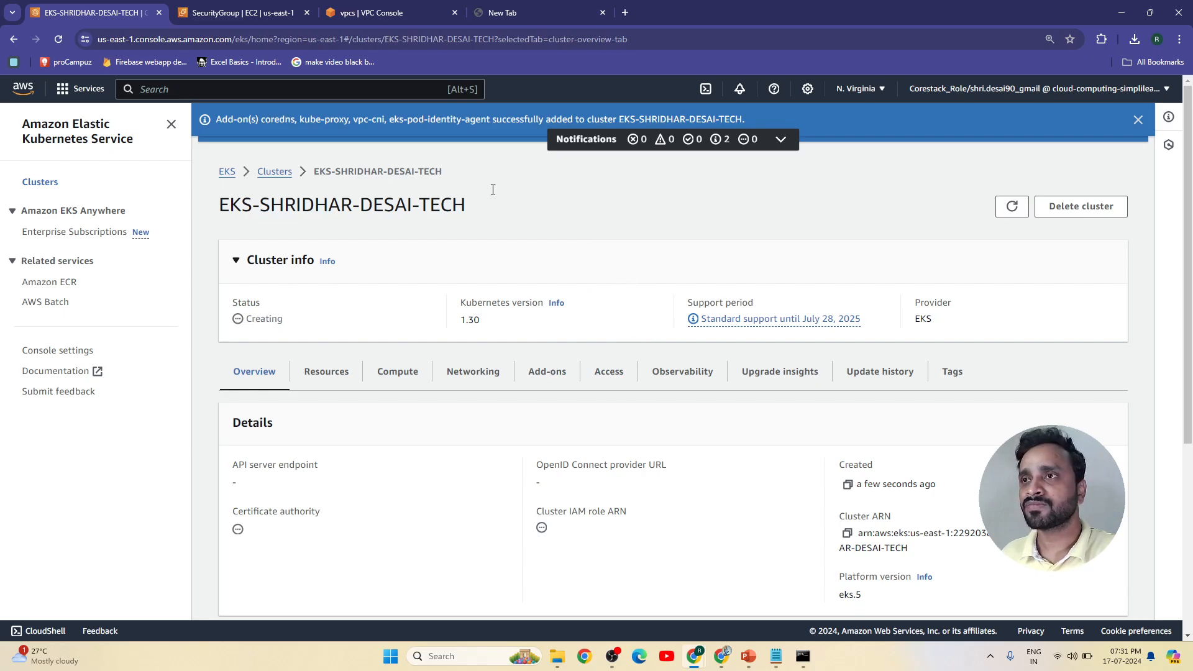
pyautogui.click(1012, 207)
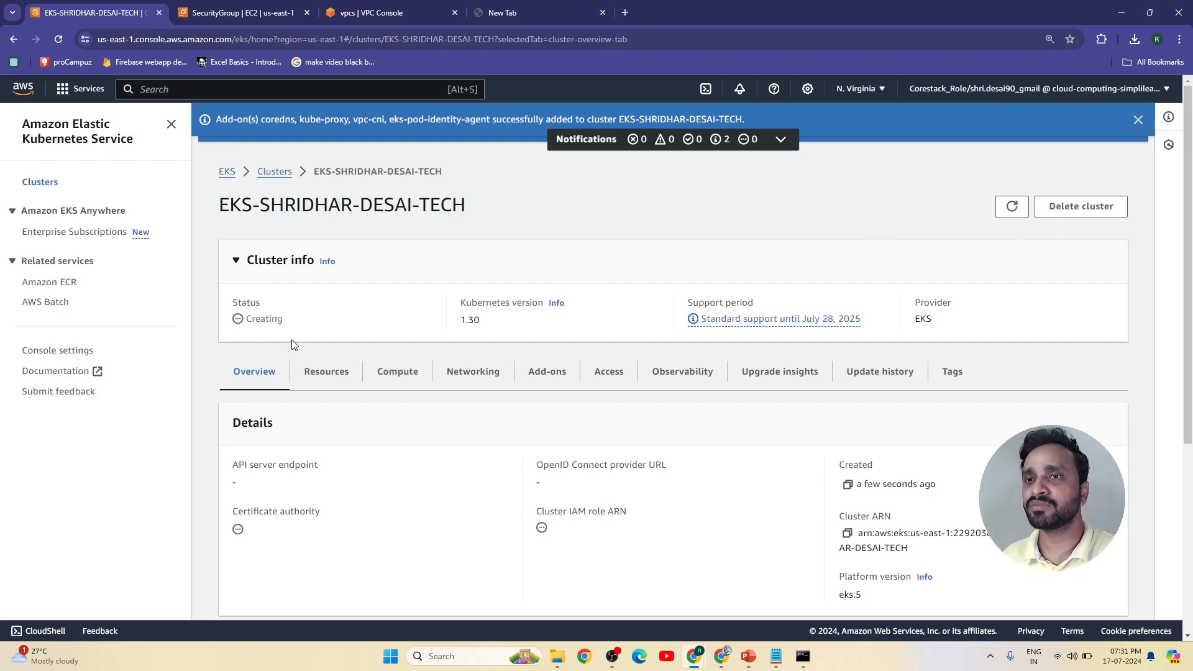
pyautogui.click(1023, 203)
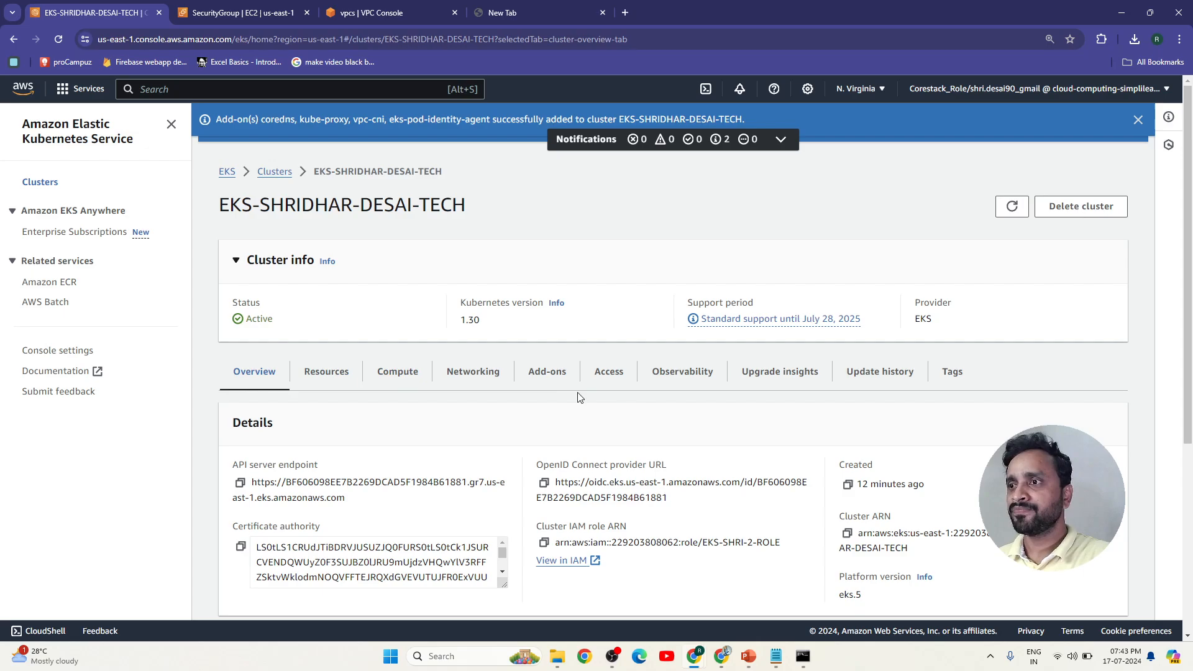
# - Check the new cluster's overview details, switch to Command Prompt and enter the start of the command "aws eks update-kubeconfig --name"
pyautogui.scroll(-1, 322, 392)
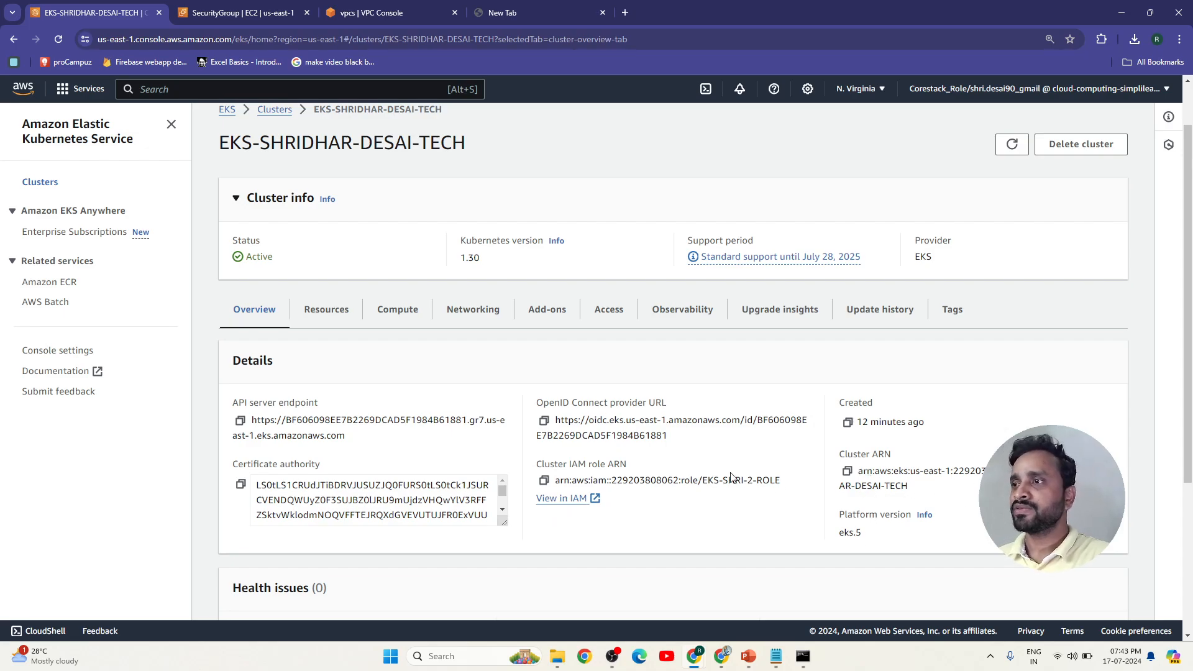
pyautogui.moveTo(219, 145); pyautogui.dragTo(468, 147)
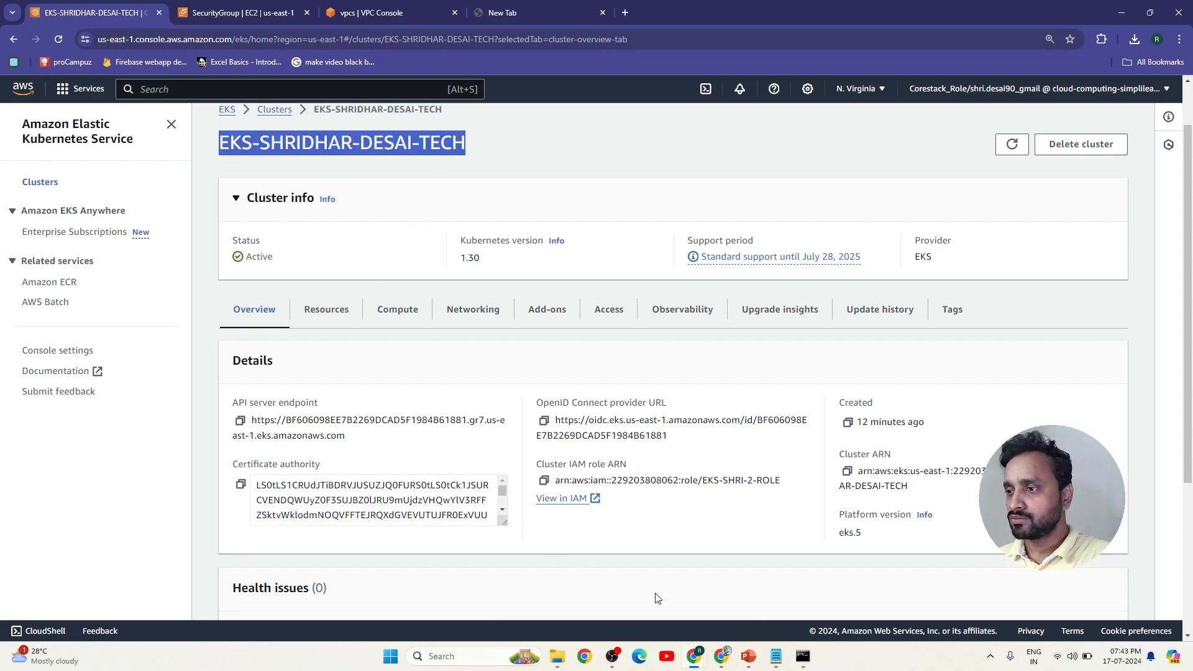
pyautogui.click(802, 656)
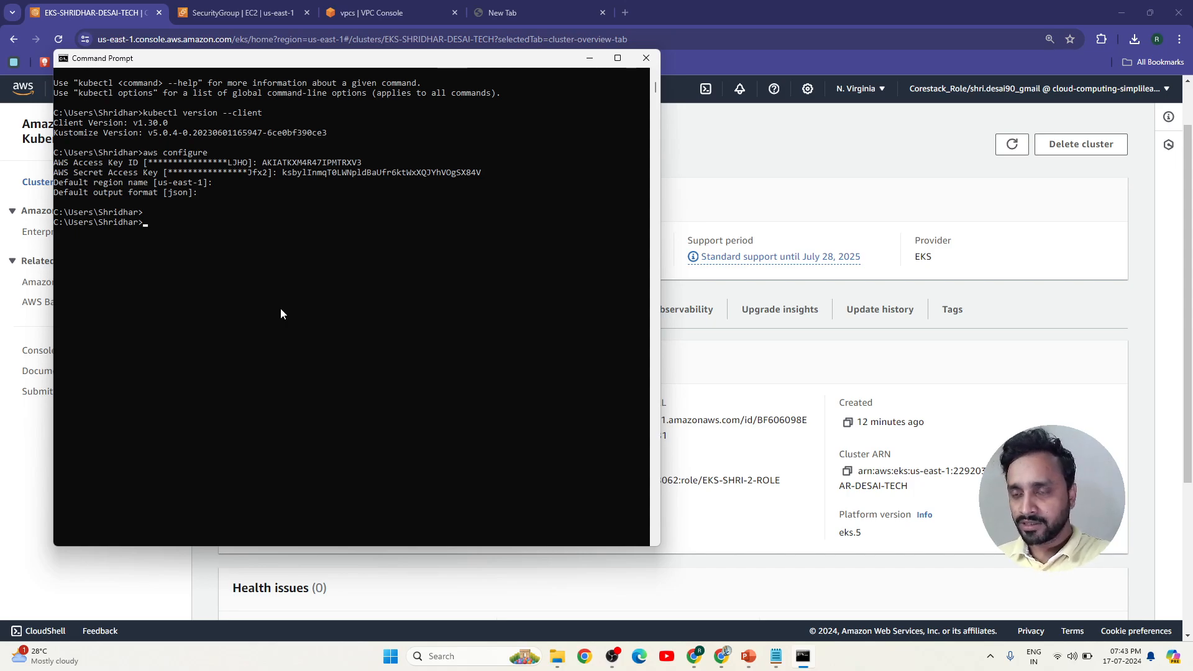
pyautogui.write('aws eks')
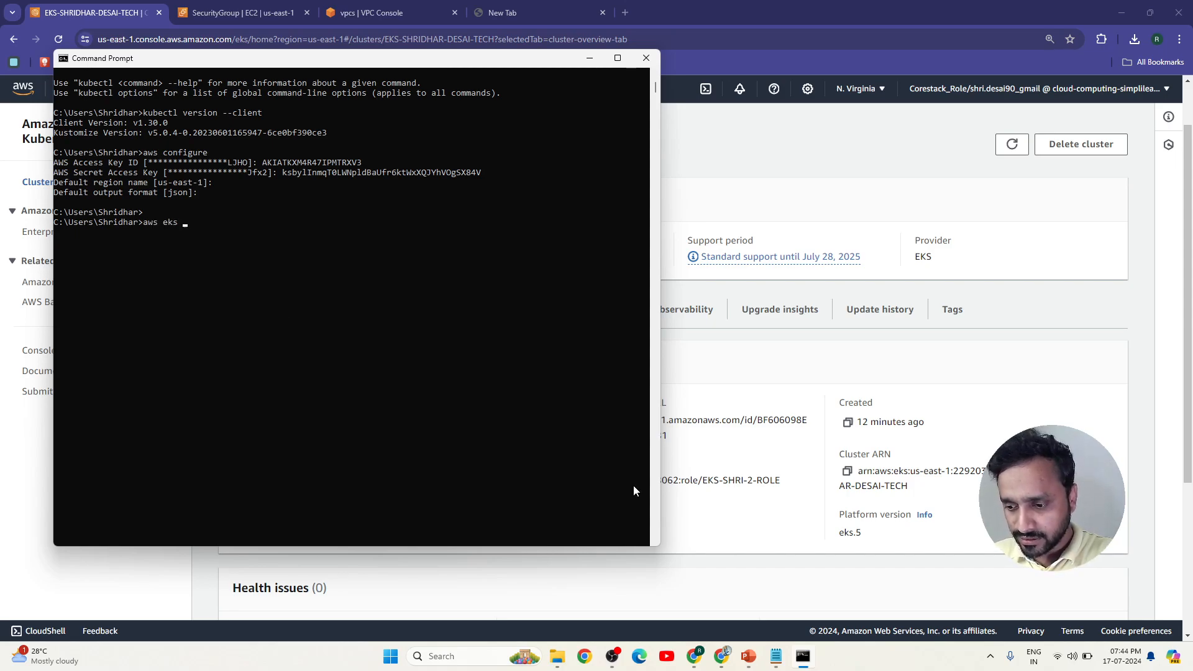
pyautogui.write(' update-')
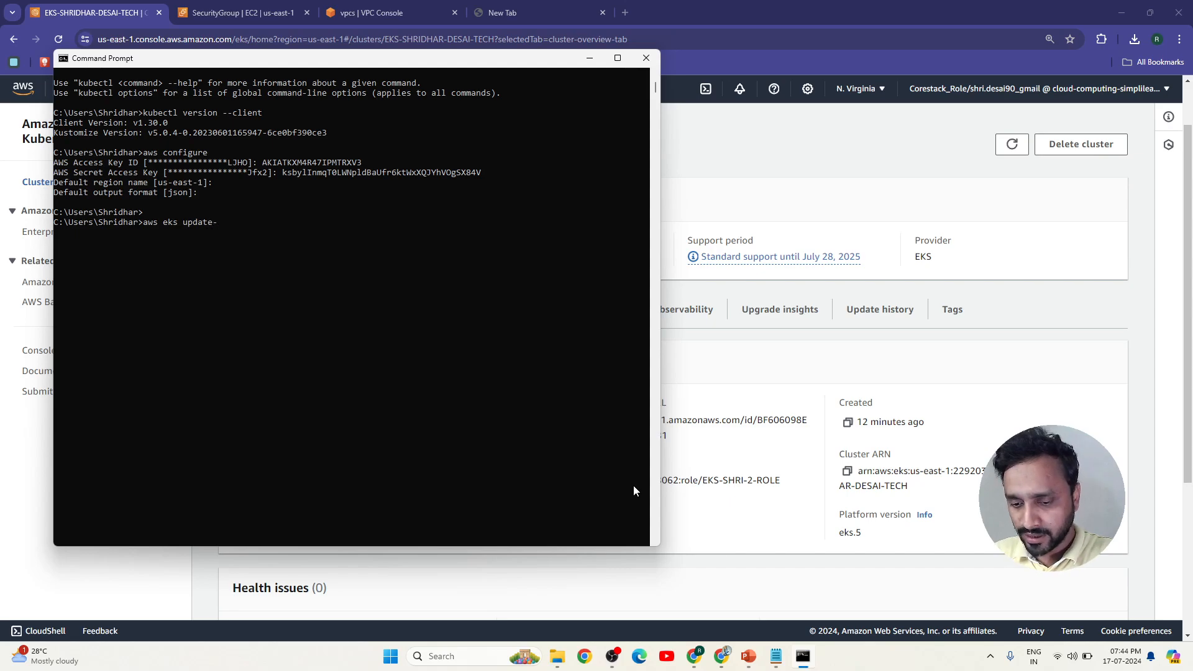
pyautogui.write('kubeconf')
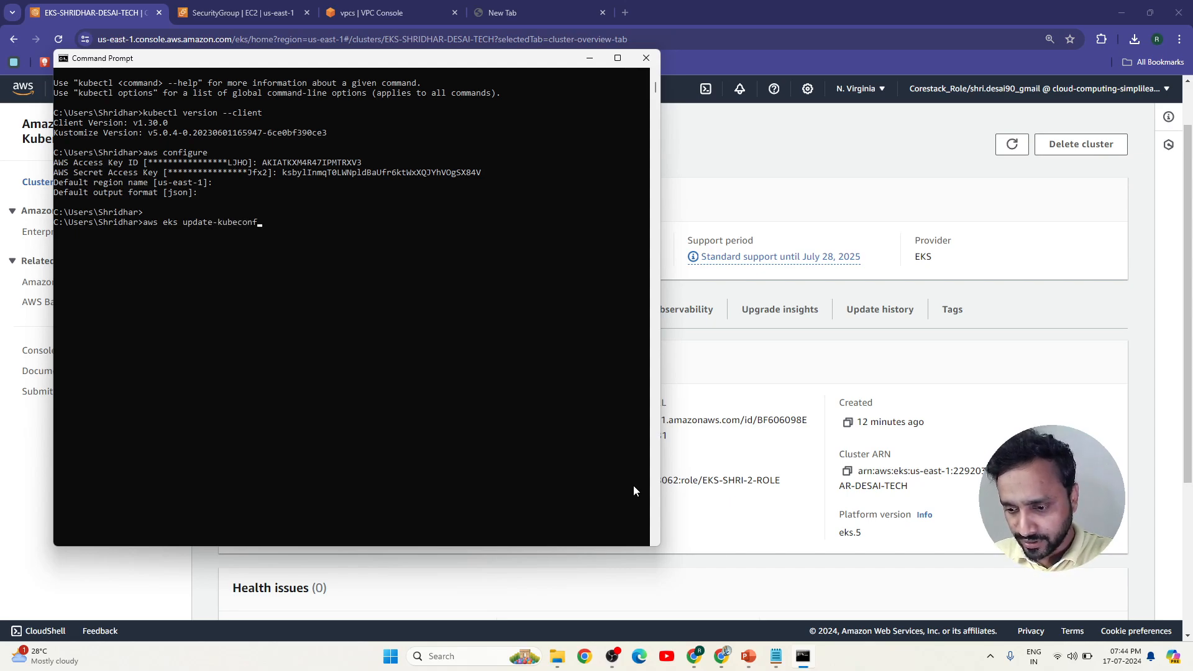
pyautogui.write('ig --')
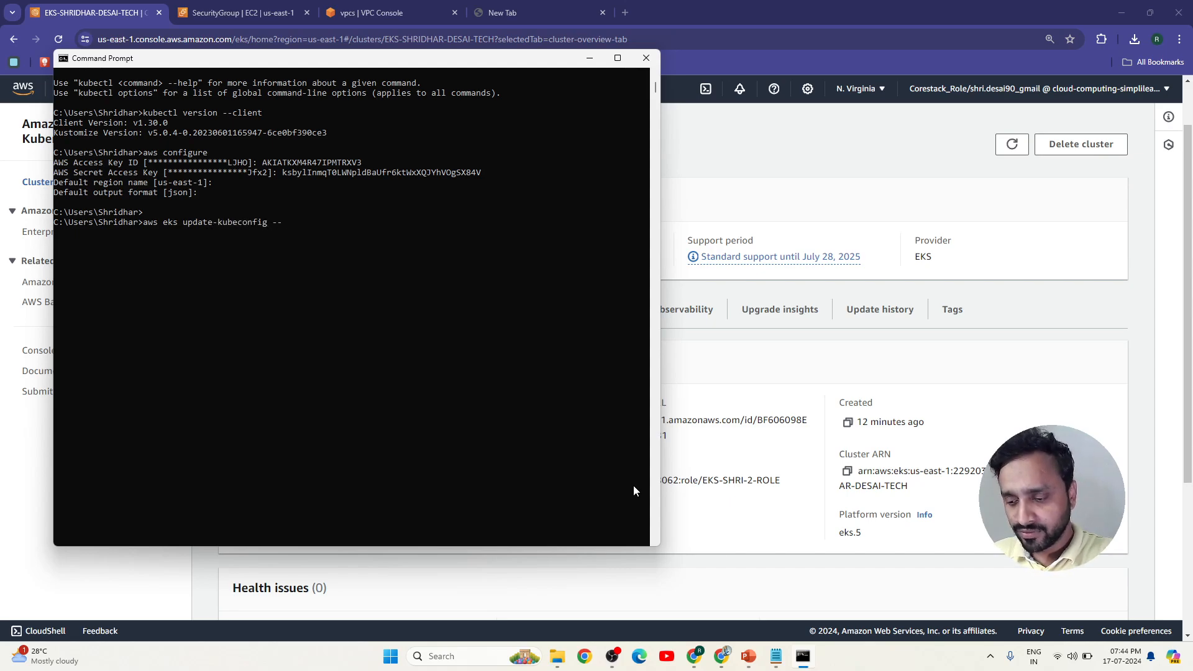
pyautogui.write('name')
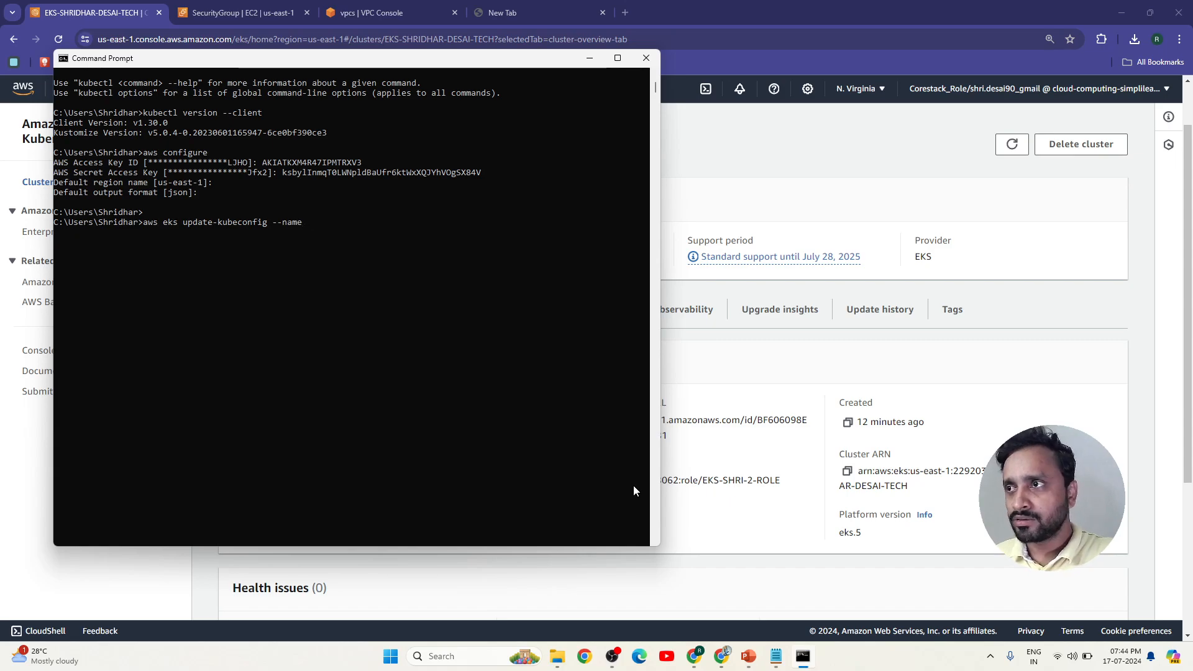
# - Return to the EKS console in the browser and copy the cluster's name from its details page
pyautogui.click(727, 125)
pyautogui.moveTo(219, 142); pyautogui.dragTo(476, 132)
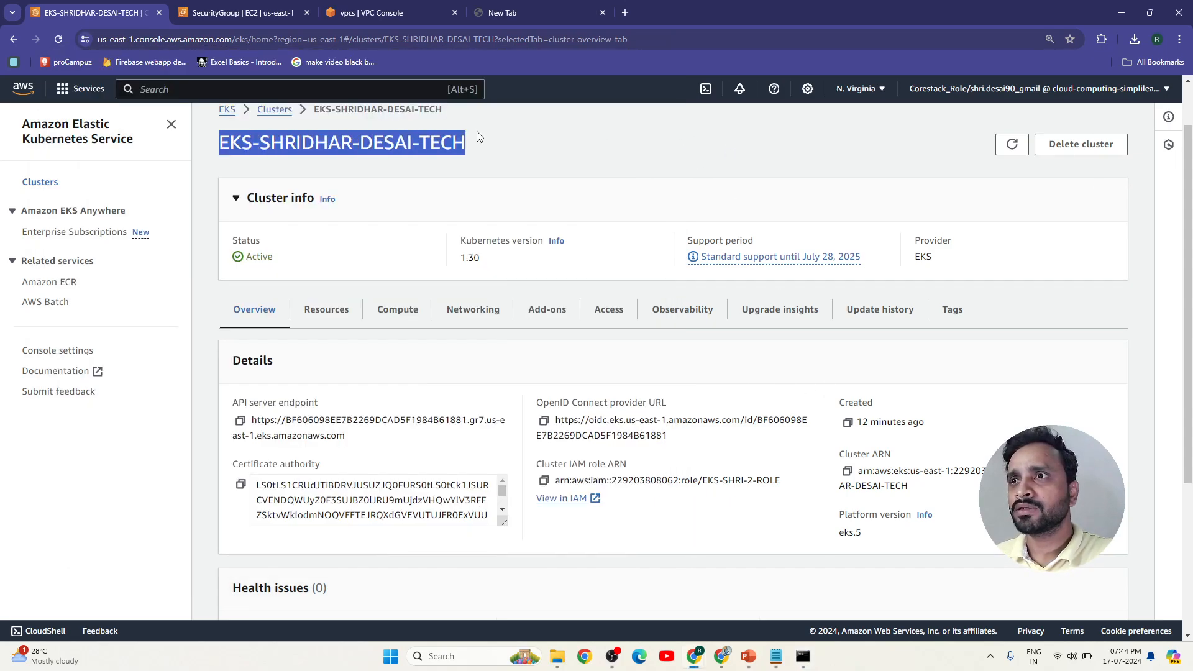
pyautogui.rightClick(438, 146)
pyautogui.click(460, 161)
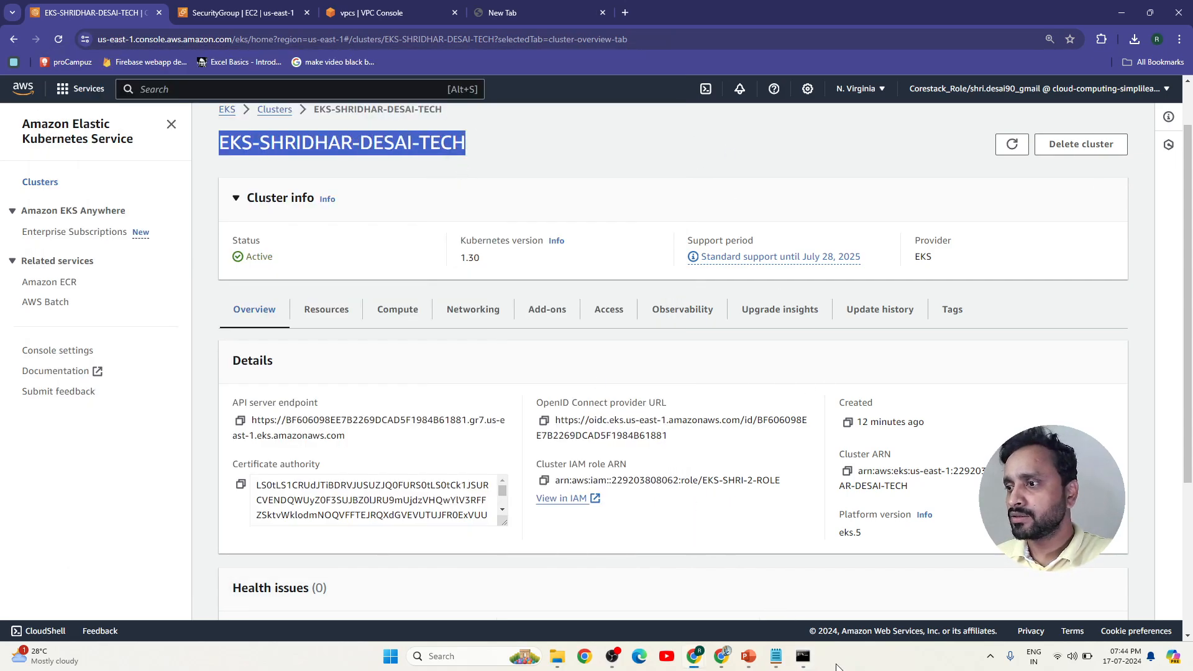
# - Switch to Command Prompt and extend the update-kubeconfig command with the new cluster's name and the "--region" option
pyautogui.click(806, 658)
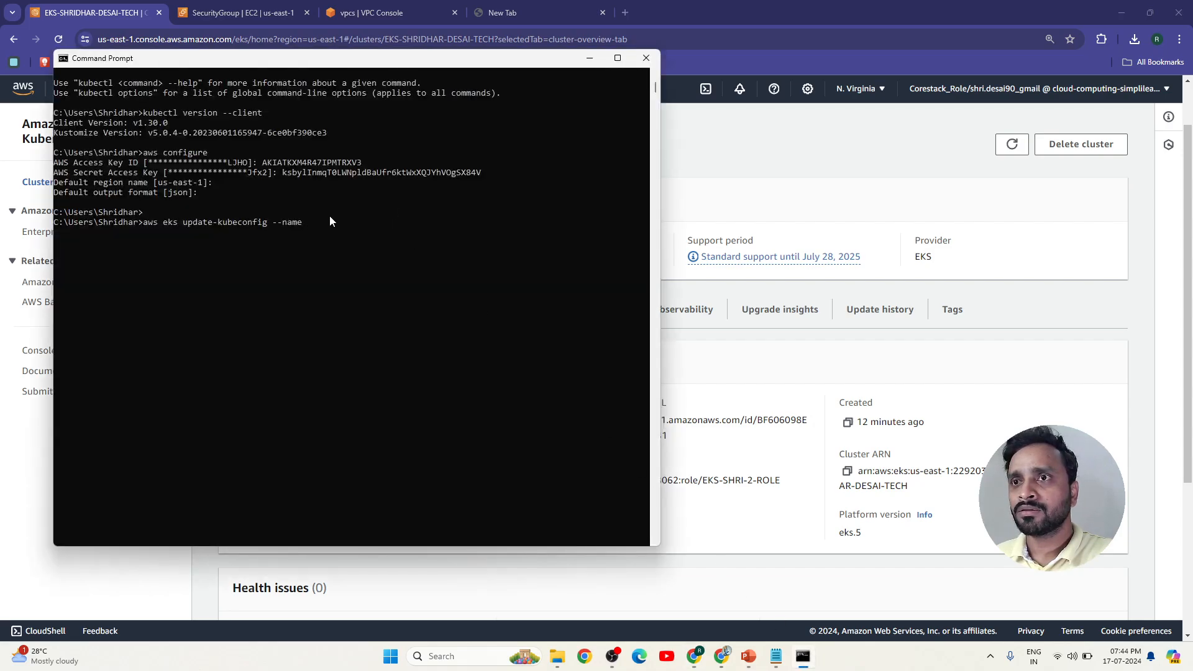
pyautogui.moveTo(416, 67); pyautogui.dragTo(610, 196)
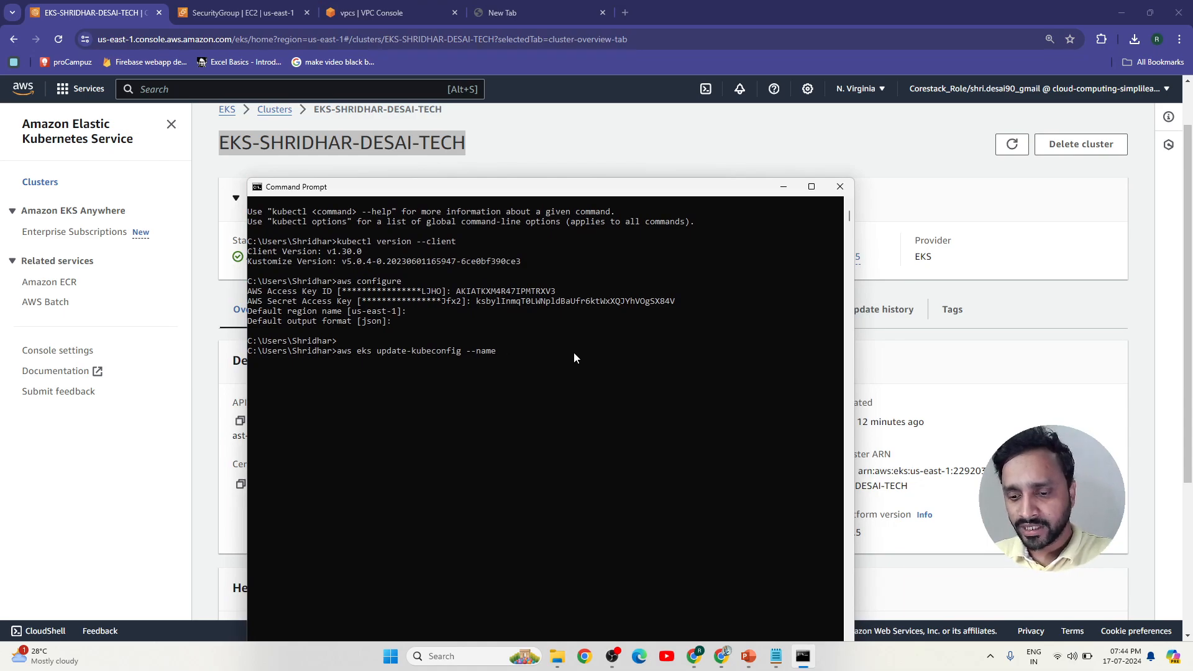
pyautogui.write('EKS')
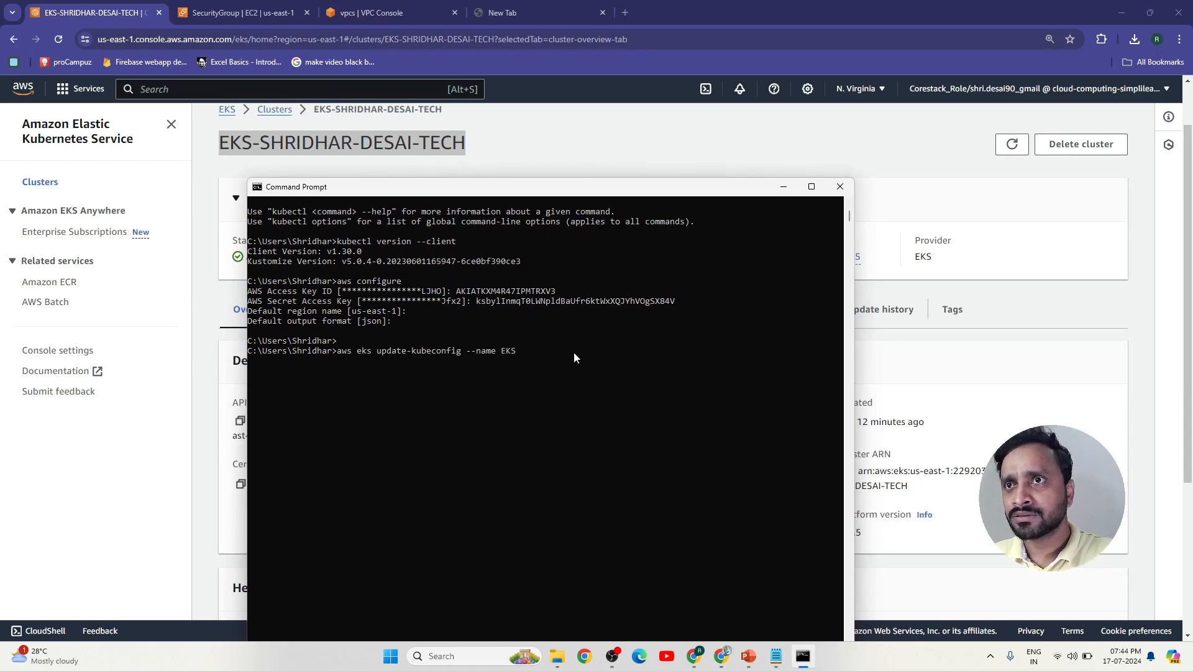
pyautogui.write('-SHRIDHAR-DESAI-TECH')
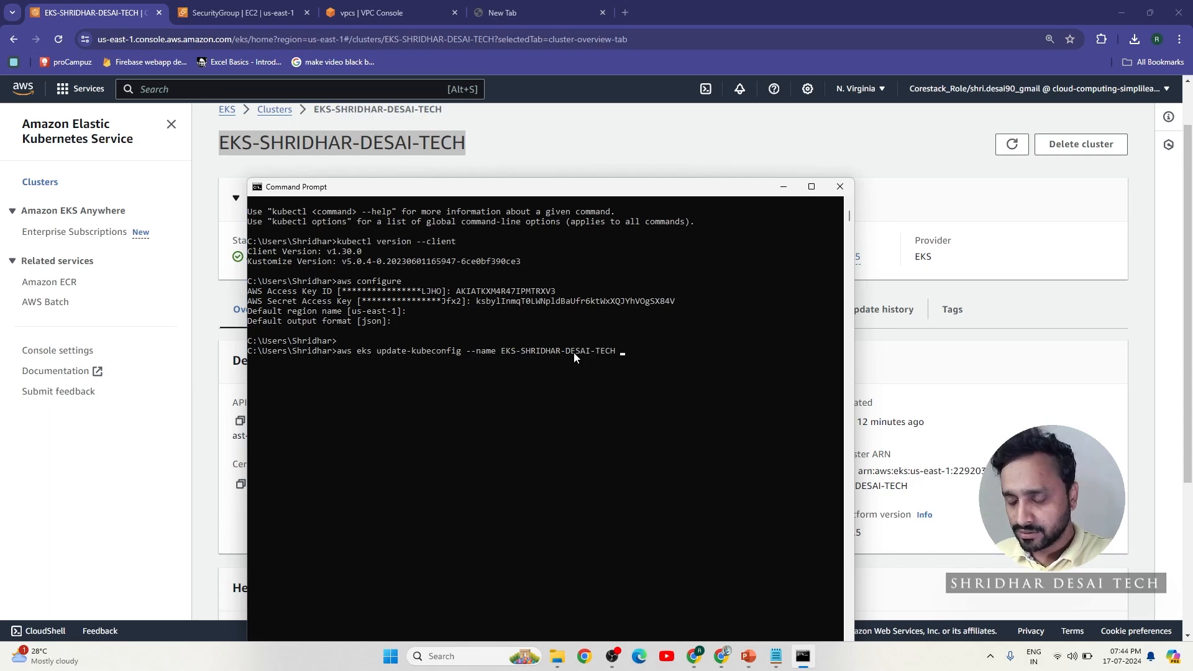
pyautogui.write(' --')
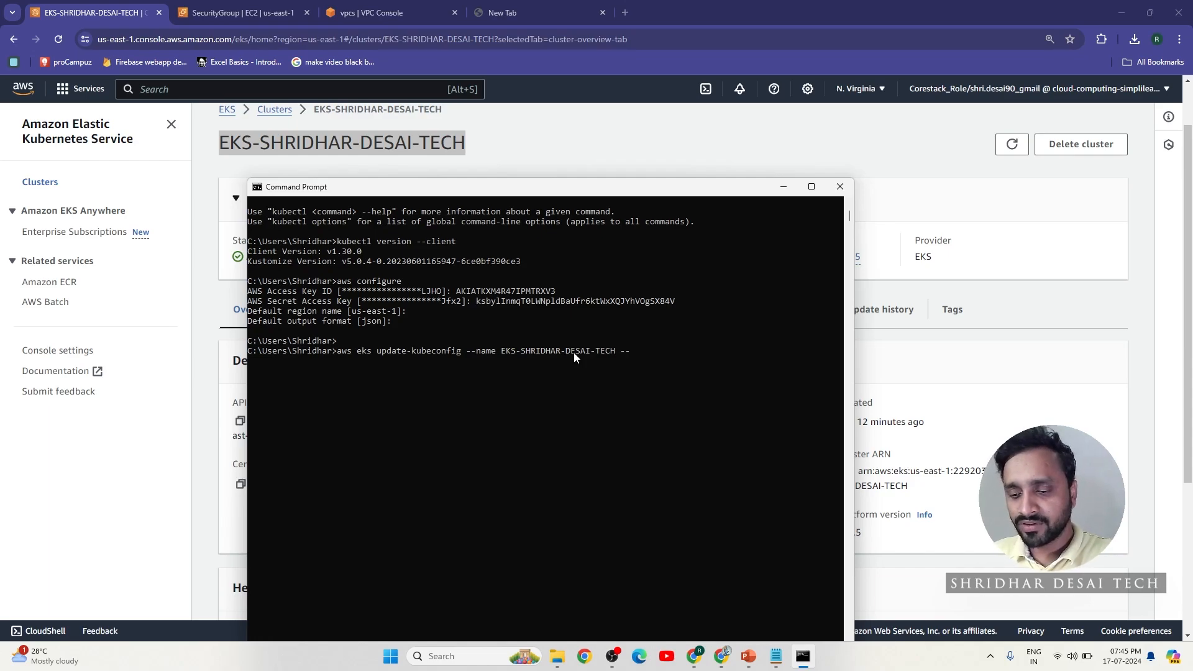
pyautogui.write('region')
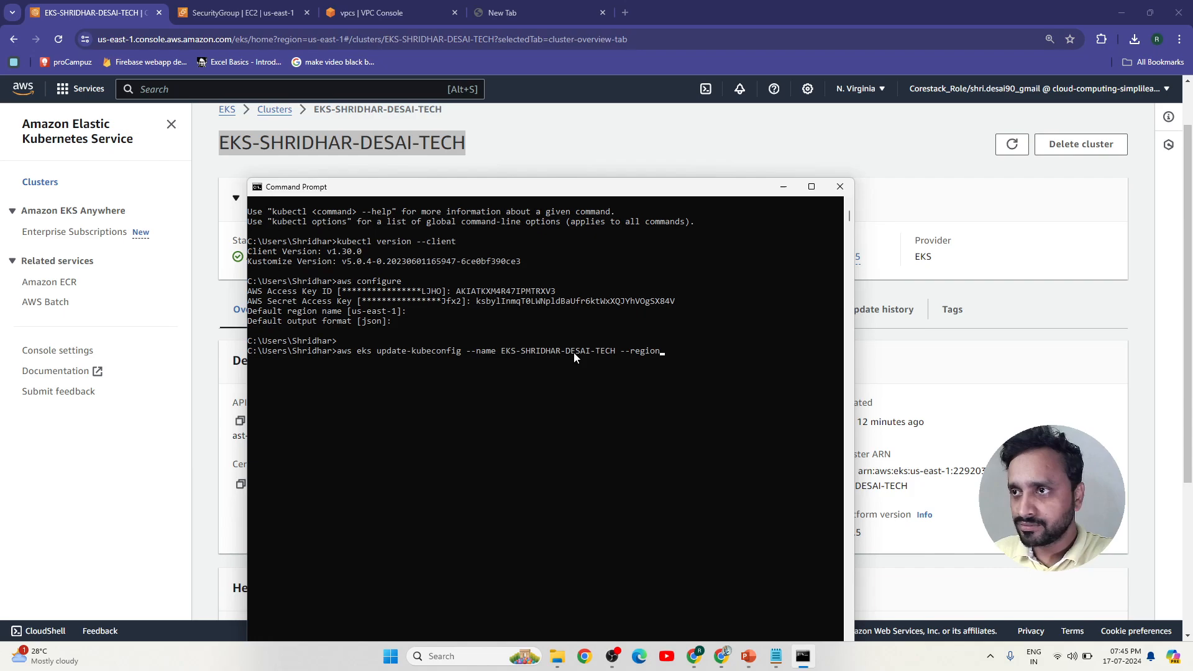
# - Look up the N. Virginia region code in the AWS console, complete the Command Prompt command with "us-east-1" and run it
pyautogui.click(861, 89)
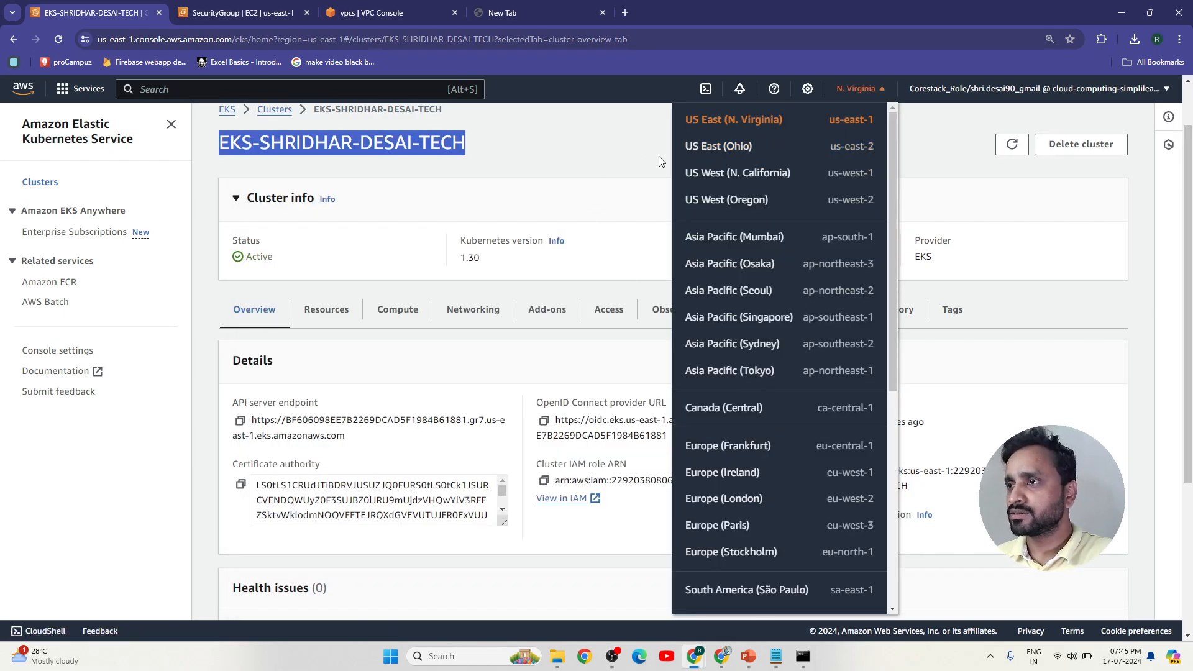
pyautogui.click(805, 657)
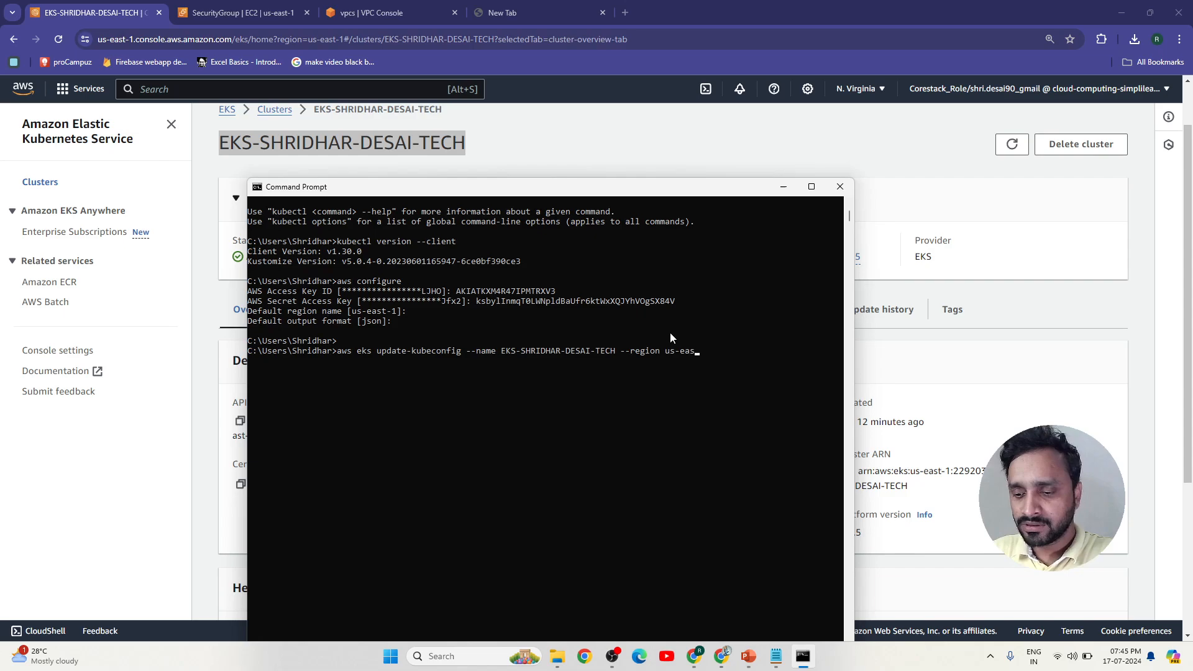
pyautogui.write('-1')
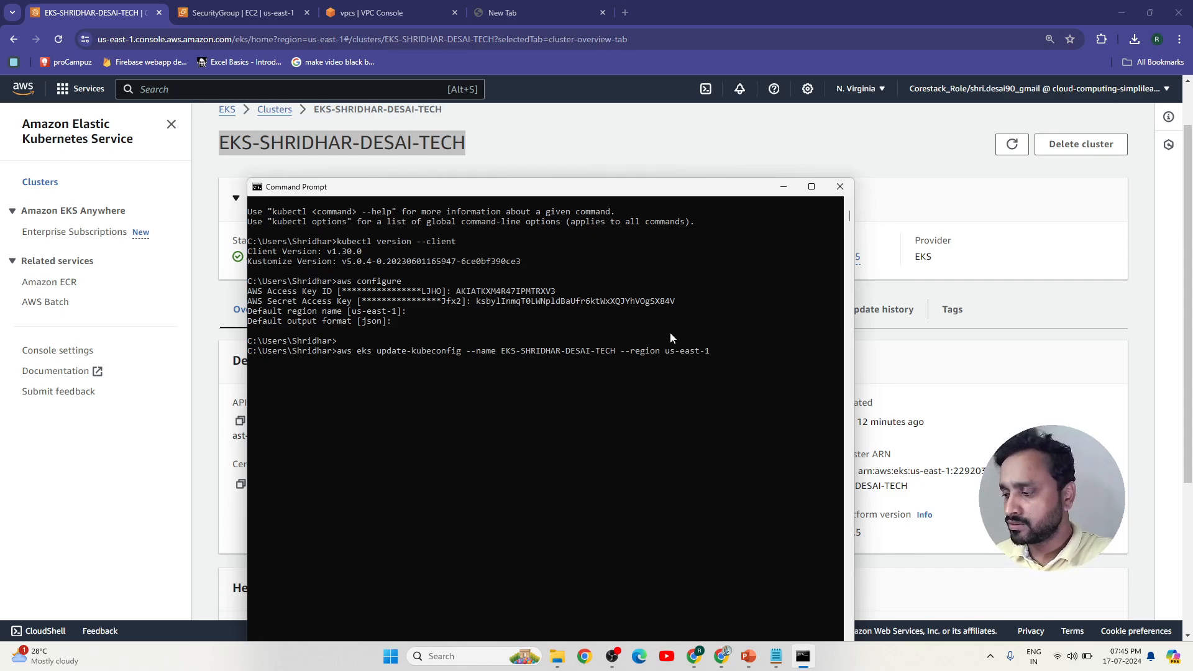
pyautogui.press('Return')
pyautogui.moveTo(634, 195); pyautogui.dragTo(637, 79)
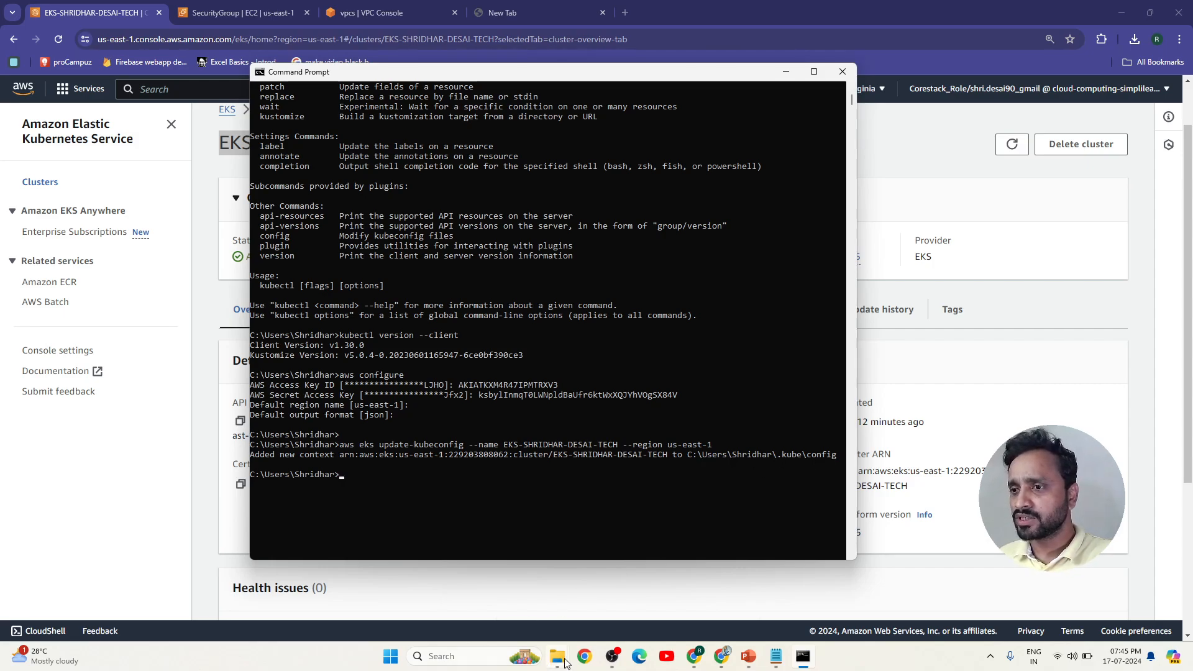
# - Switch to File Explorer and open the .kube folder inside the Windows user's home folder
pyautogui.moveTo(562, 660)
pyautogui.moveTo(425, 600)
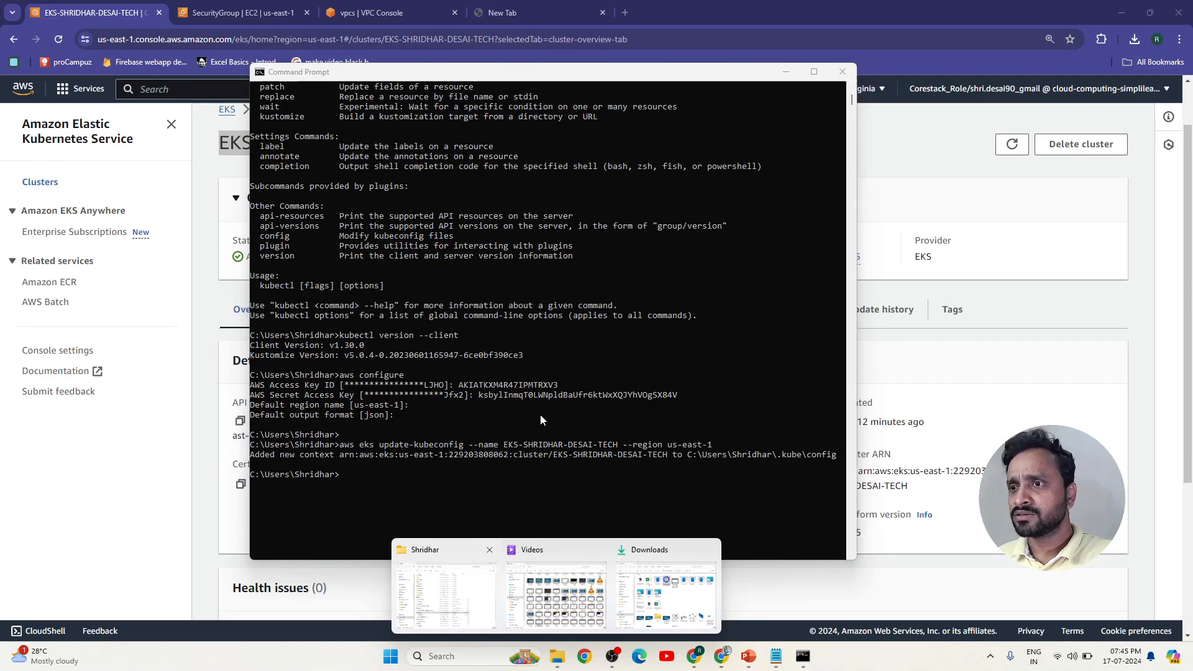
pyautogui.click(473, 590)
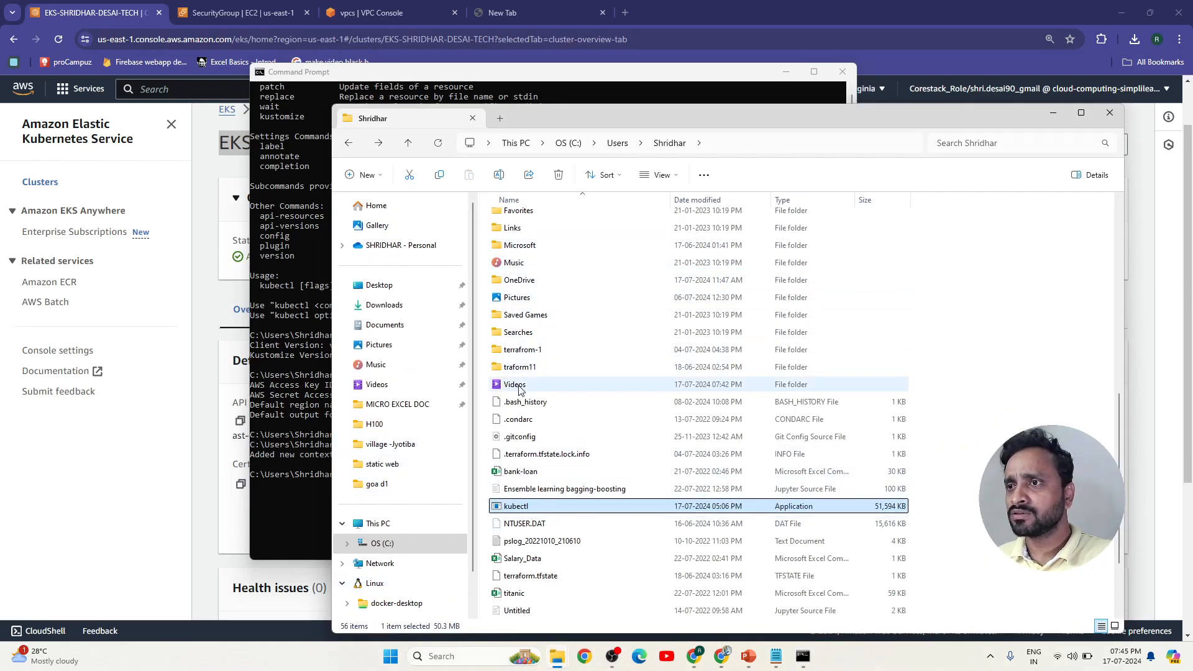
pyautogui.scroll(1, 522, 385)
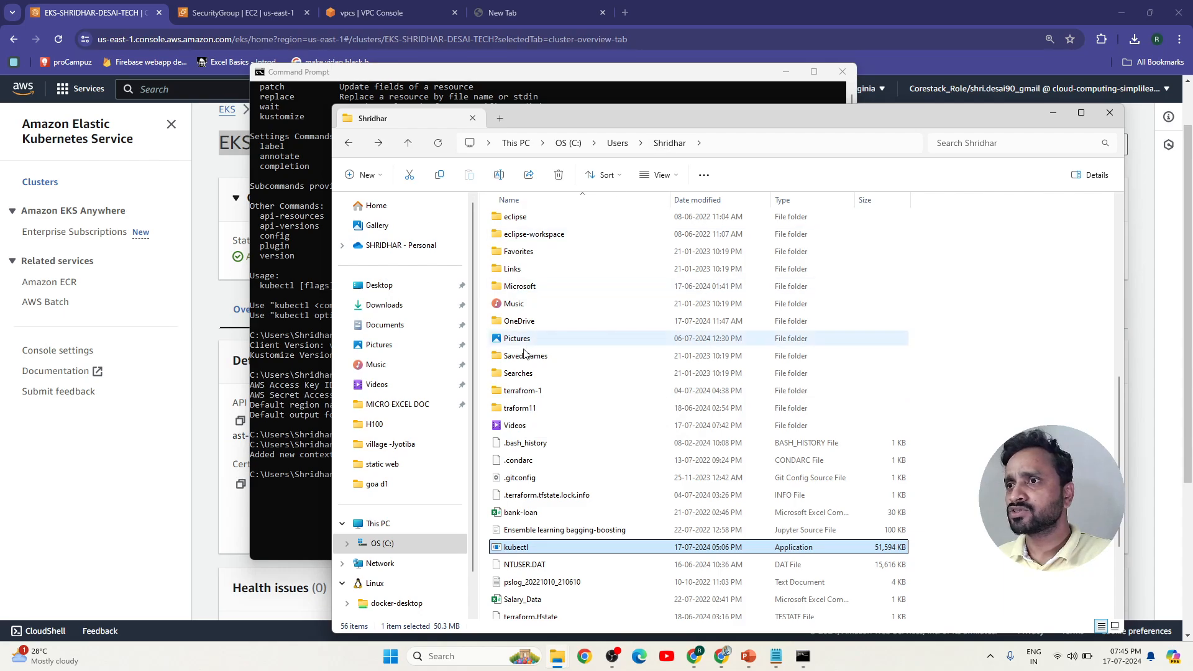
pyautogui.scroll(3, 527, 344)
pyautogui.moveTo(526, 342); pyautogui.dragTo(528, 344)
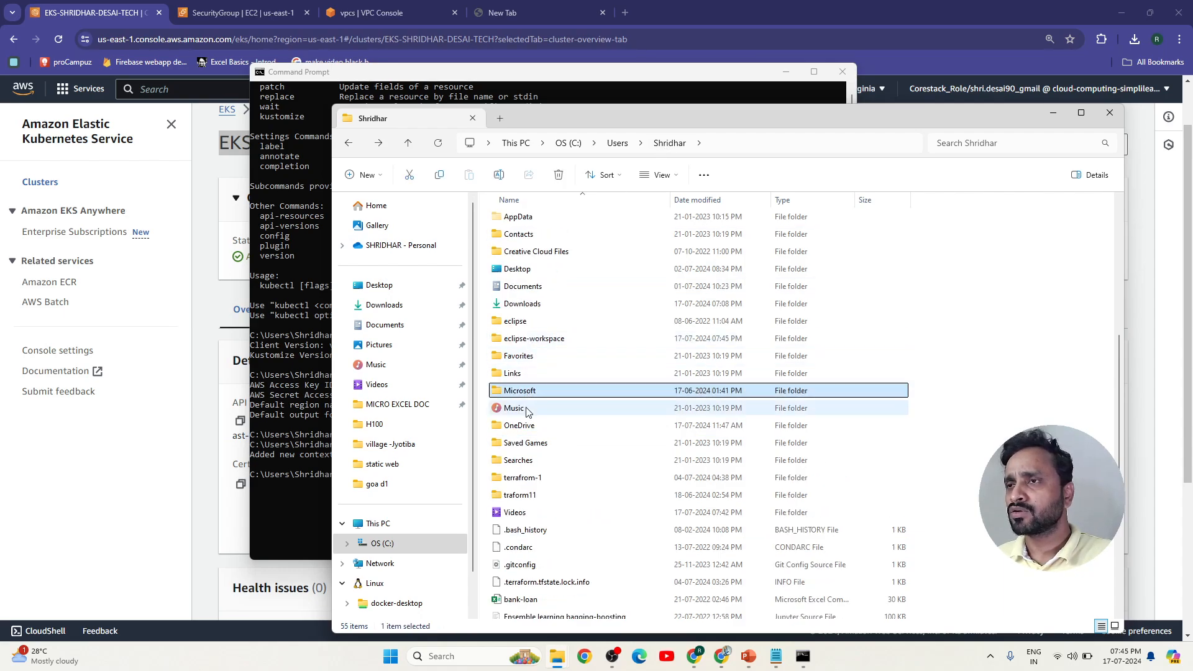
pyautogui.scroll(5, 527, 373)
pyautogui.click(533, 324)
pyautogui.doubleClick(532, 324)
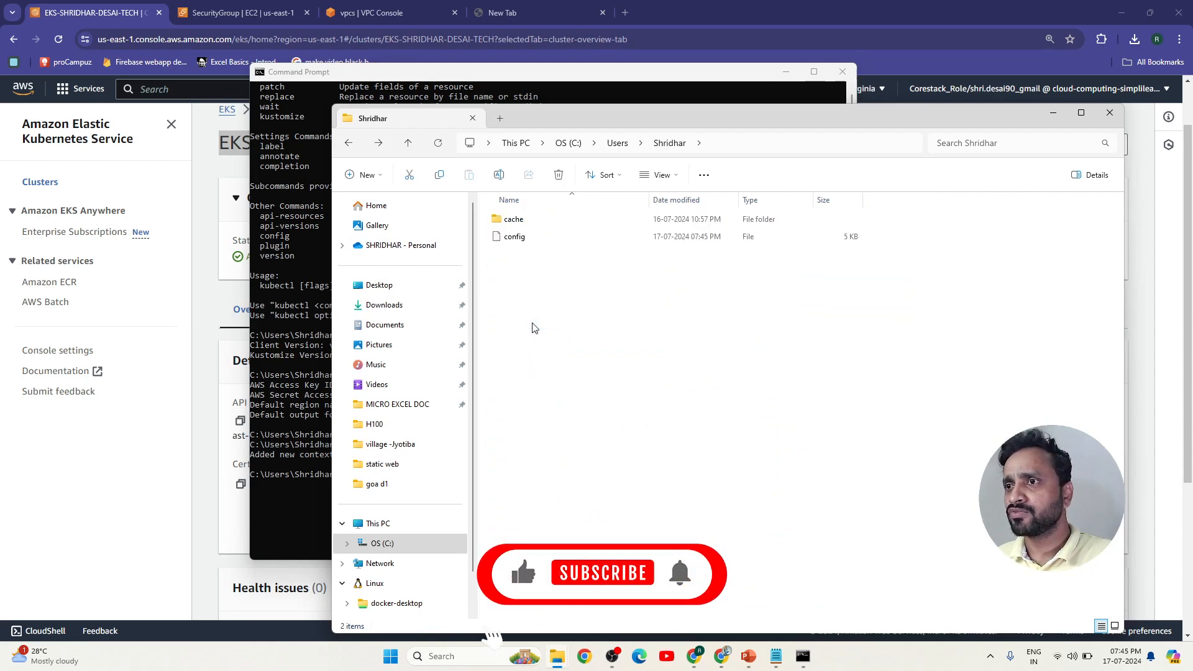
# - Open the config file from the .kube folder in Notepad
pyautogui.click(518, 238)
pyautogui.doubleClick(520, 240)
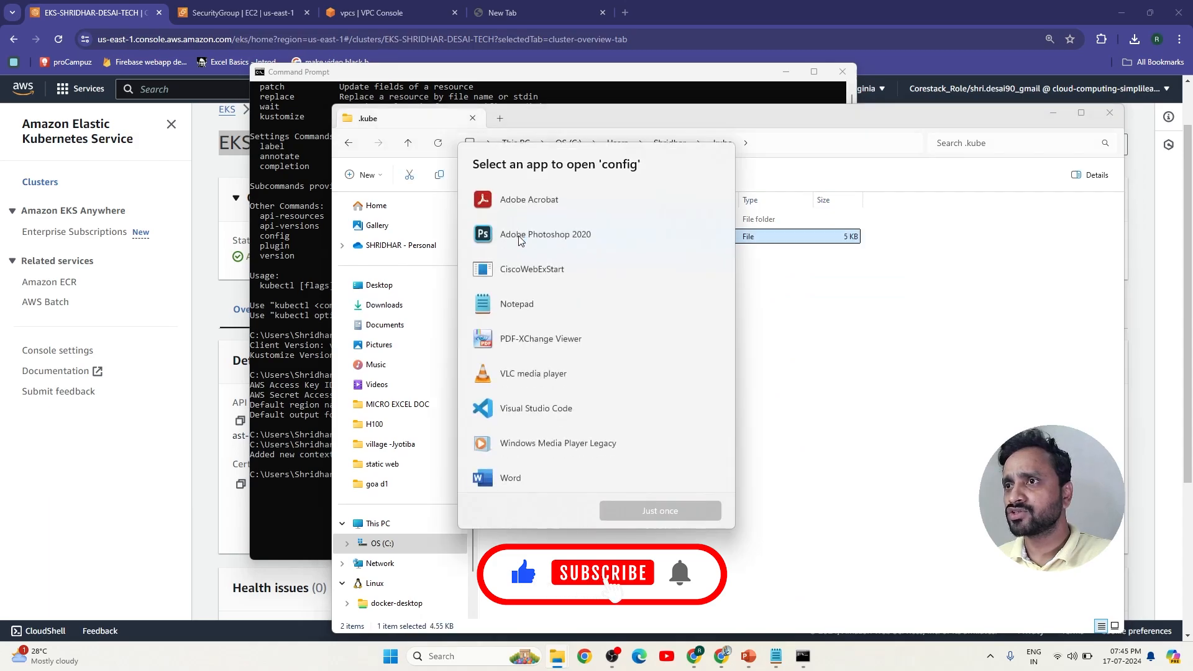
pyautogui.click(521, 305)
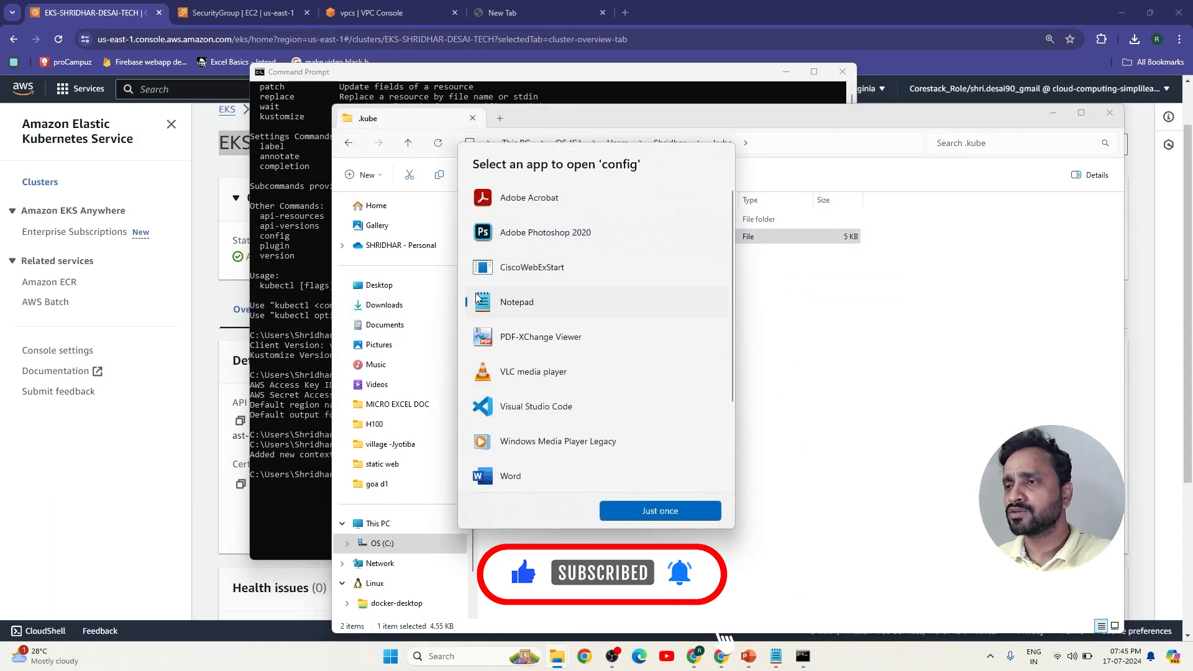
pyautogui.click(624, 506)
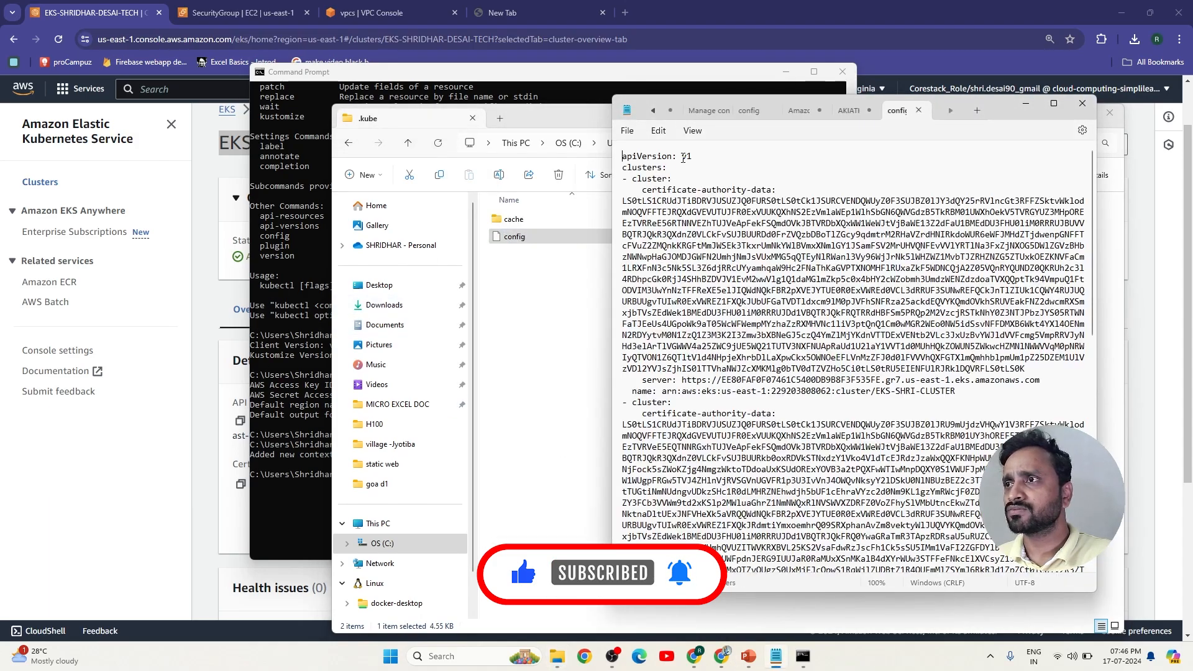
# - Examine the cluster names and user entries at the end of the kubeconfig file, then minimize Notepad
pyautogui.doubleClick(997, 109)
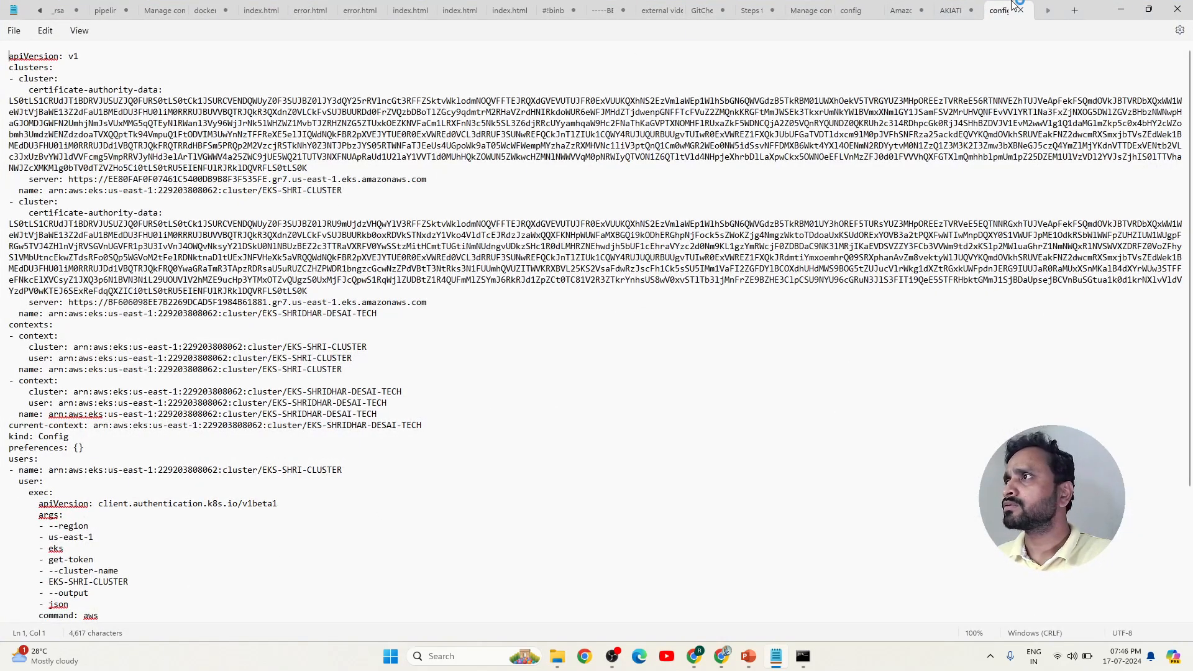
pyautogui.click(1148, 9)
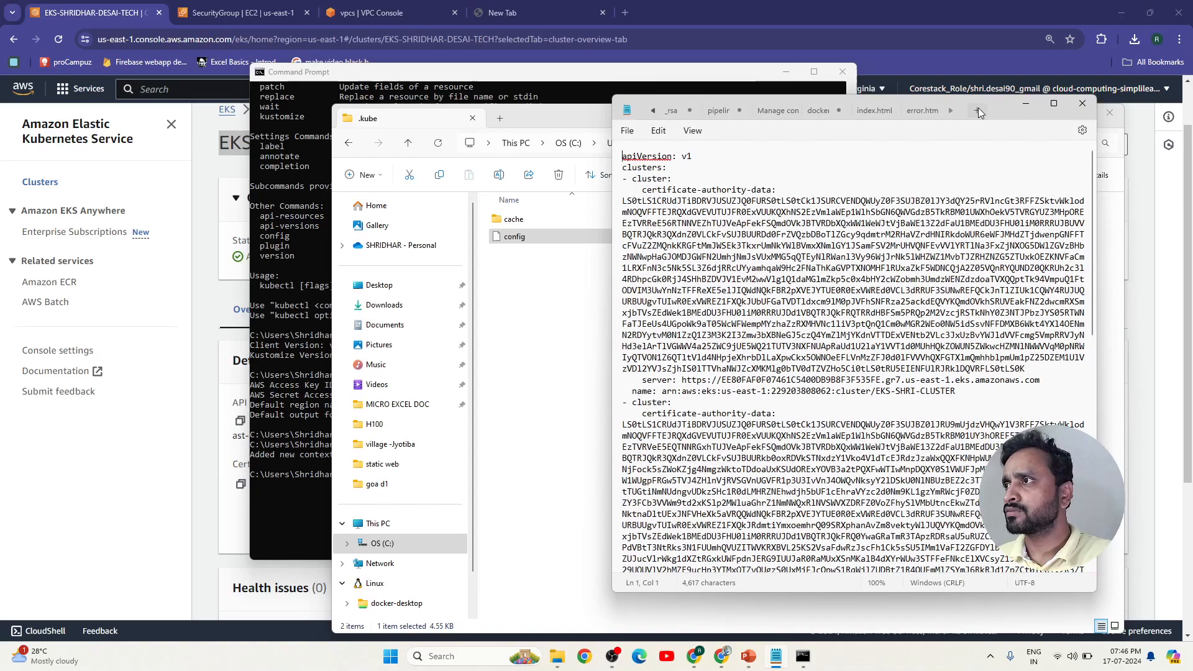
pyautogui.moveTo(1005, 115); pyautogui.dragTo(697, 112)
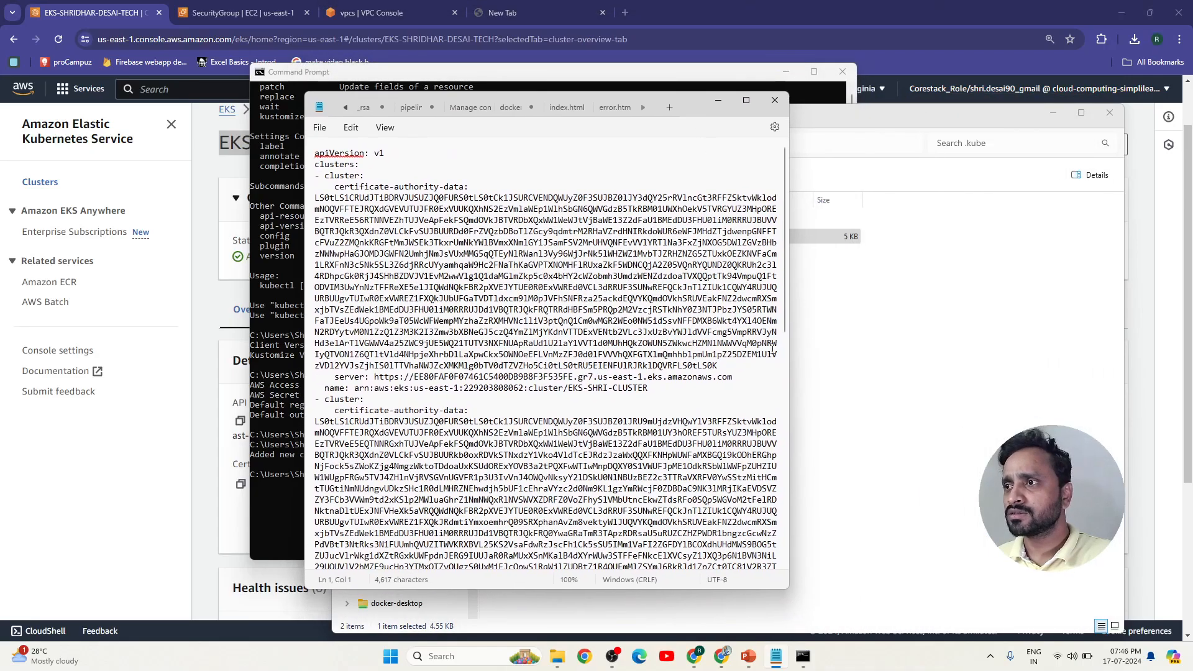
pyautogui.scroll(-15, 450, 350)
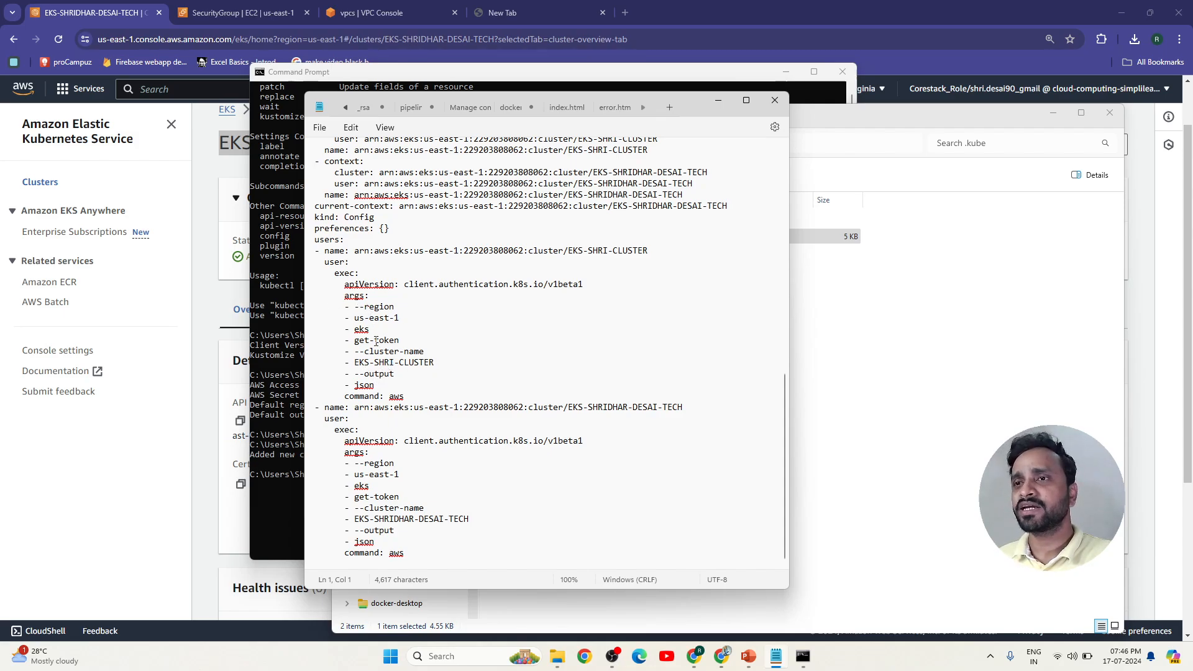
pyautogui.moveTo(358, 362); pyautogui.dragTo(433, 366)
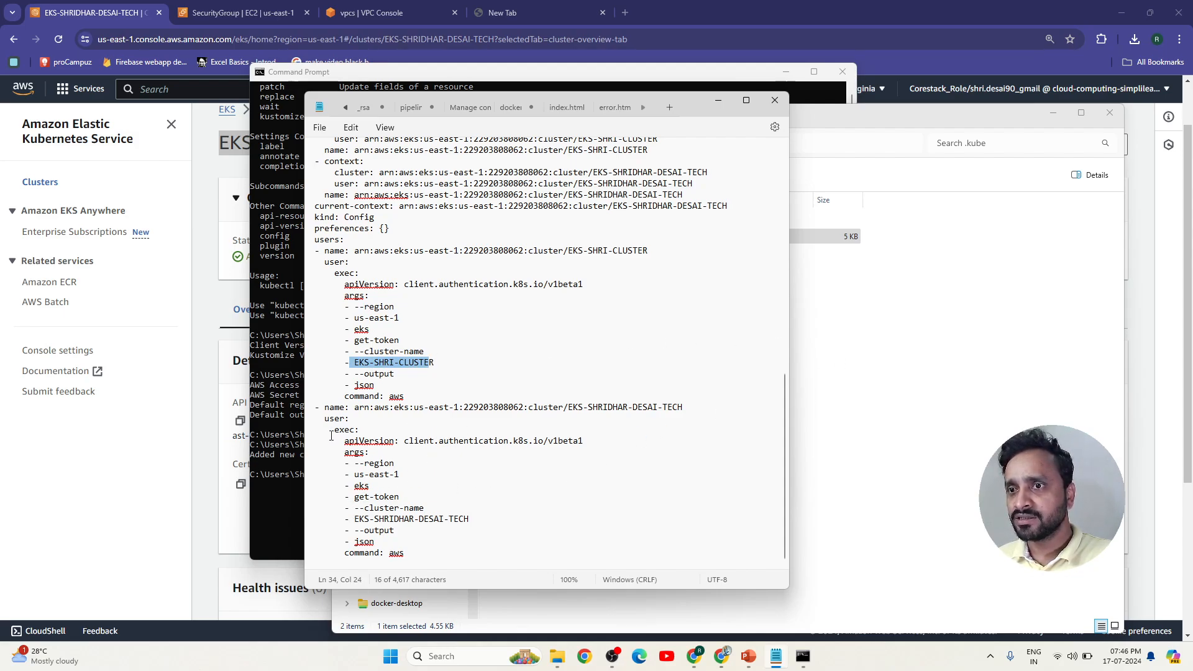
pyautogui.moveTo(419, 413); pyautogui.dragTo(352, 419)
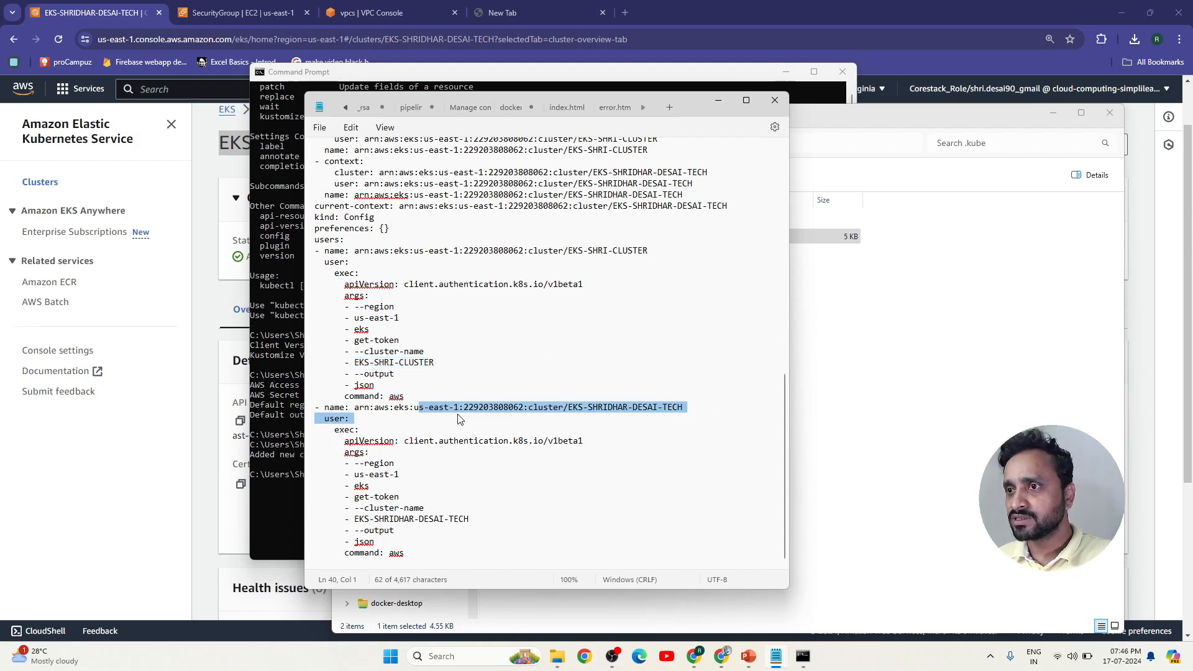
pyautogui.click(544, 421)
pyautogui.moveTo(568, 408); pyautogui.dragTo(647, 416)
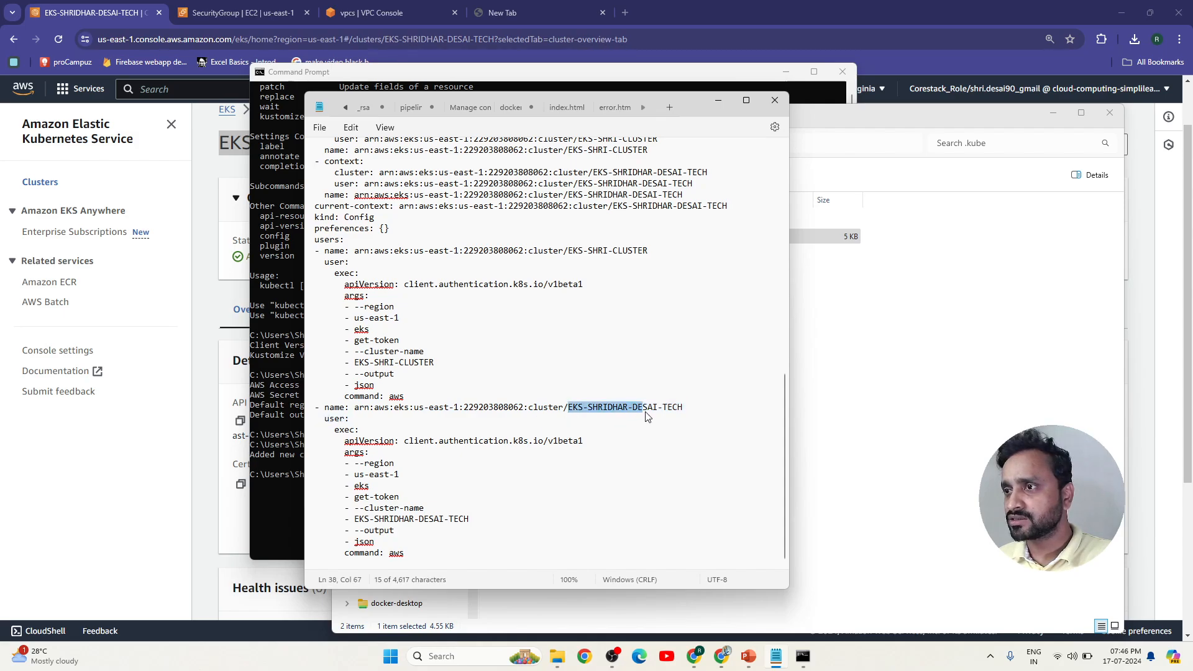
pyautogui.click(380, 530)
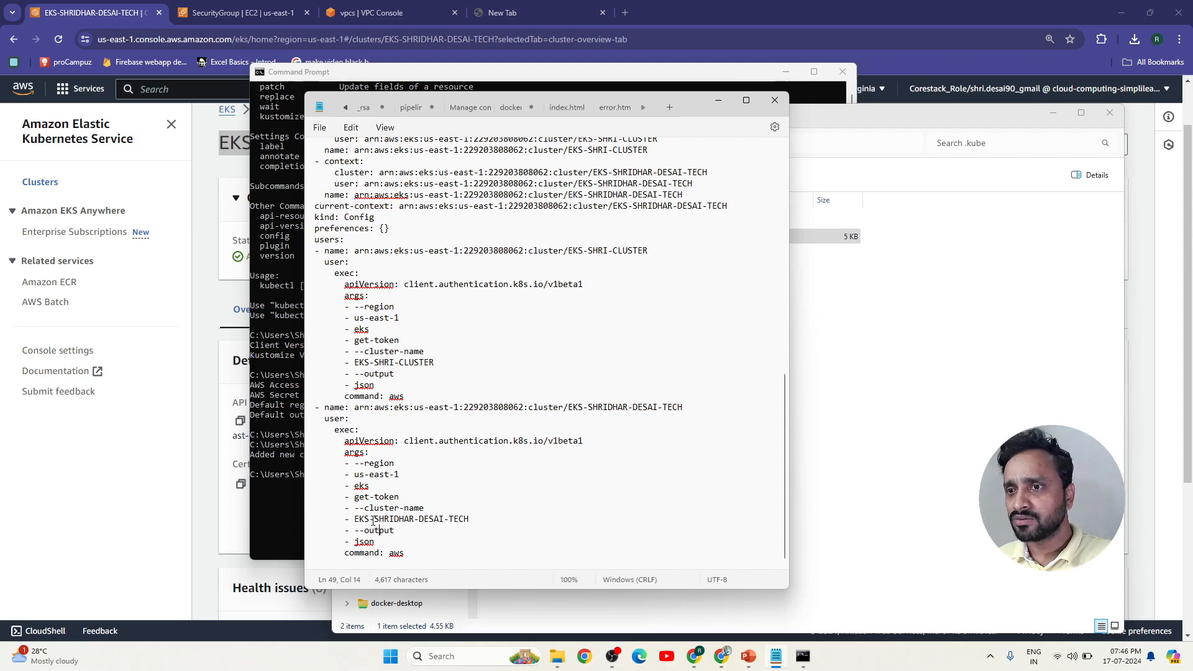
pyautogui.moveTo(360, 520); pyautogui.dragTo(315, 520)
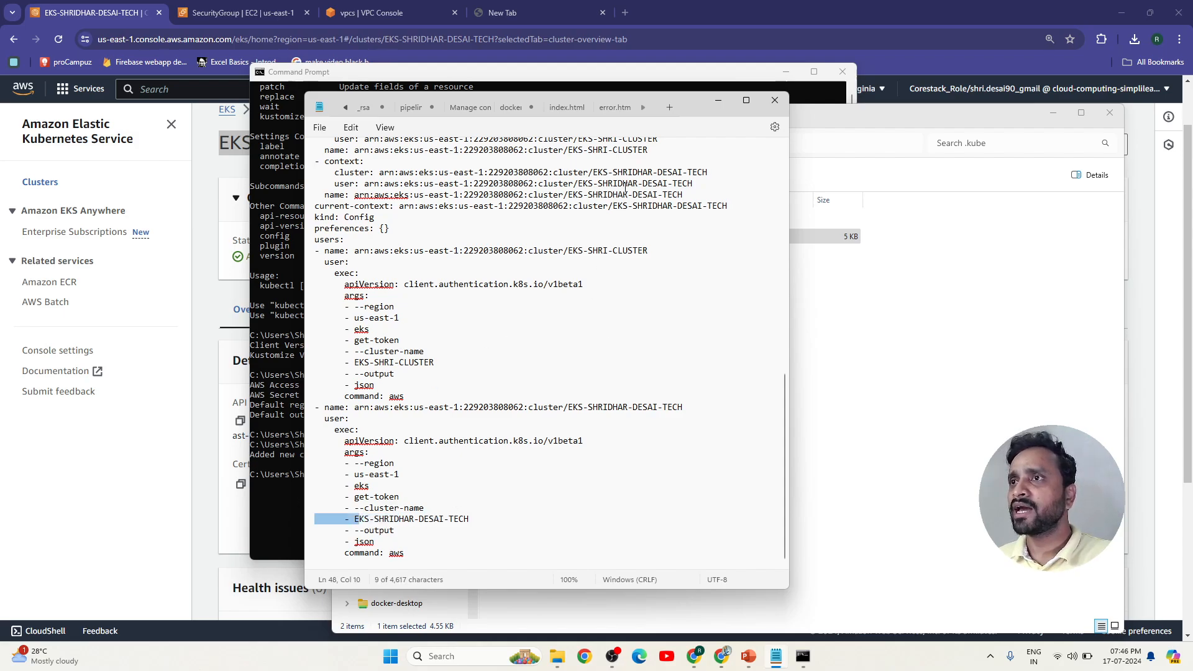
pyautogui.click(719, 100)
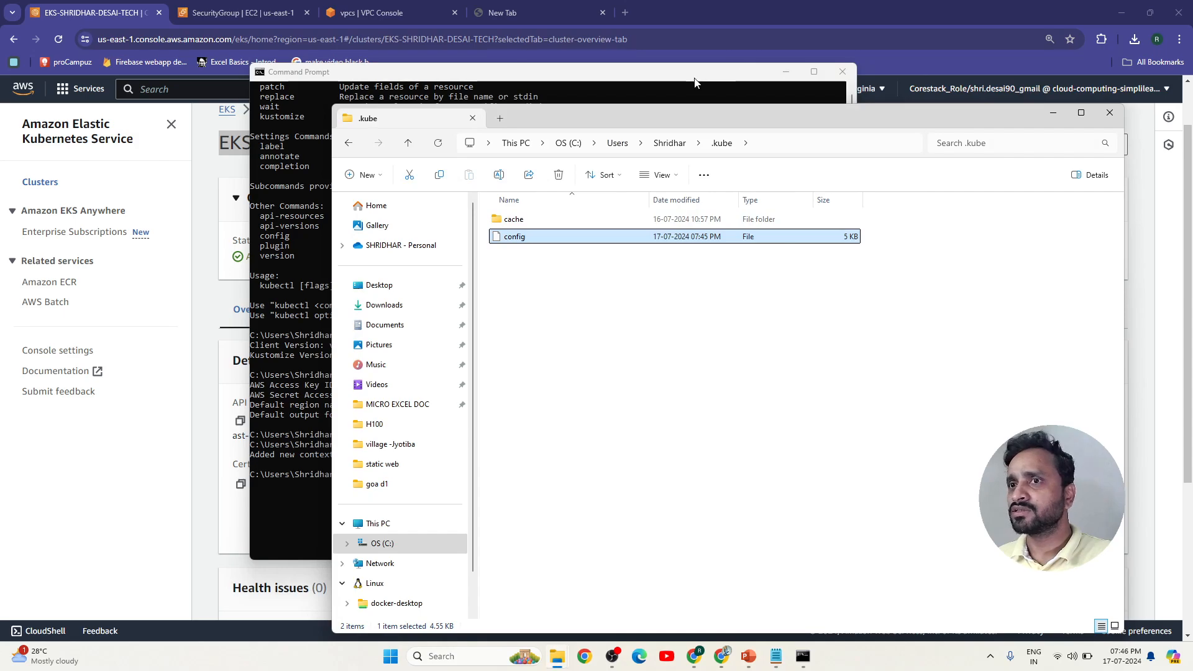
# - Return to the EKS console in the browser and check the cluster's resources and compute nodes
pyautogui.click(735, 73)
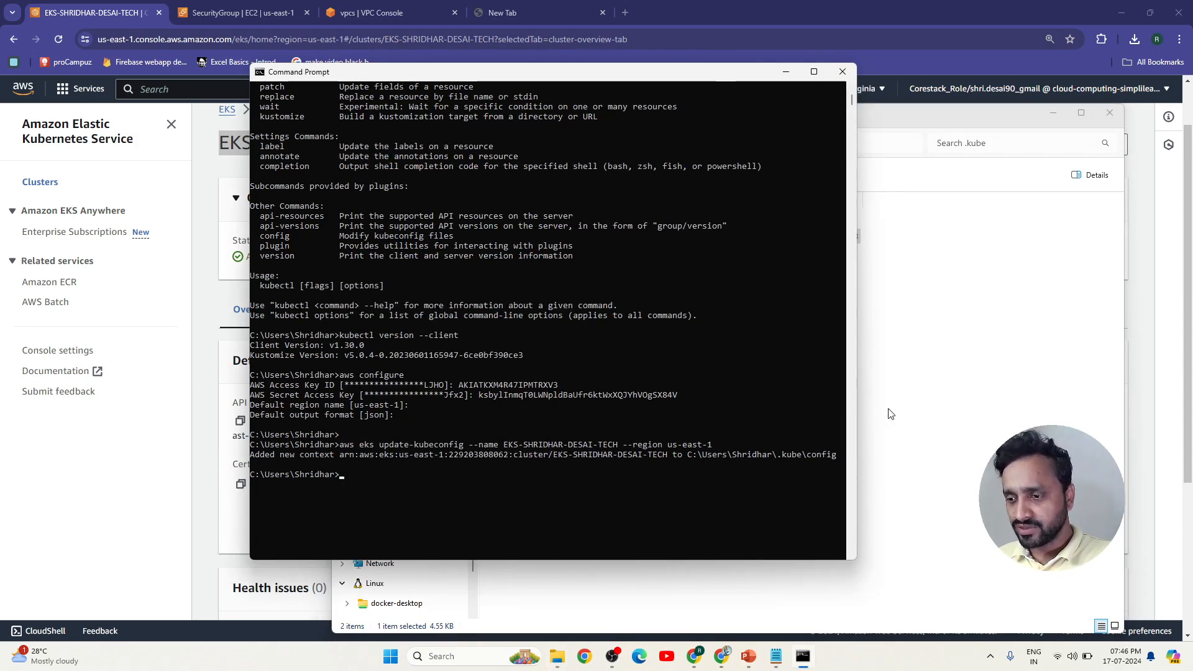
pyautogui.click(926, 119)
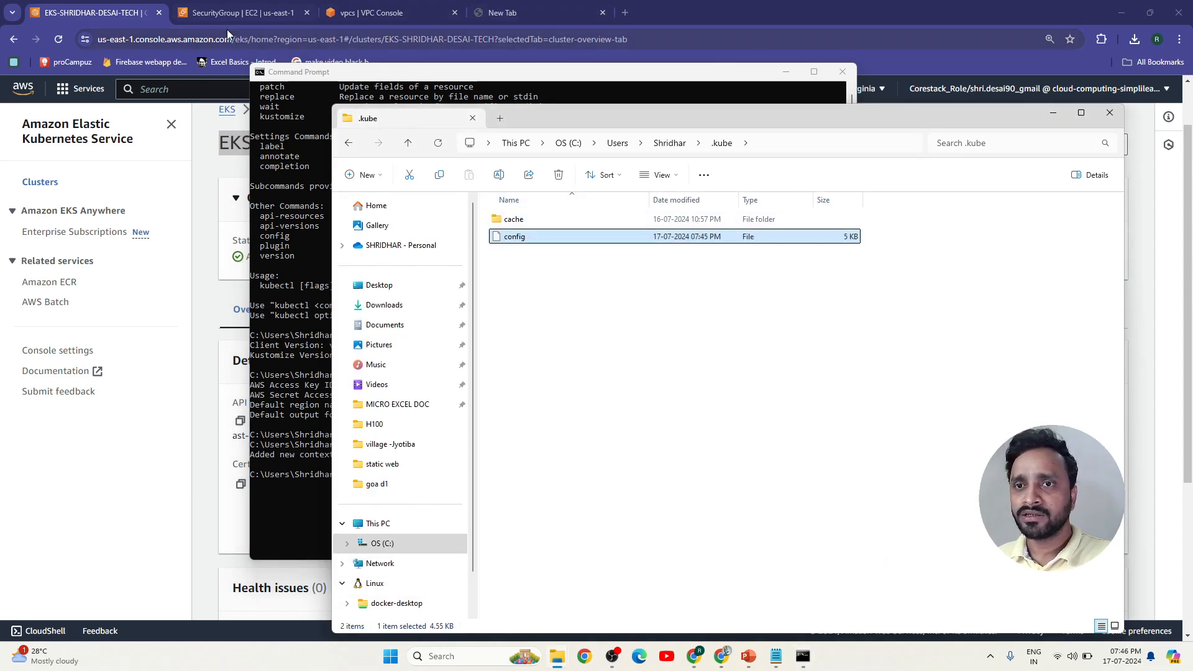
pyautogui.click(139, 480)
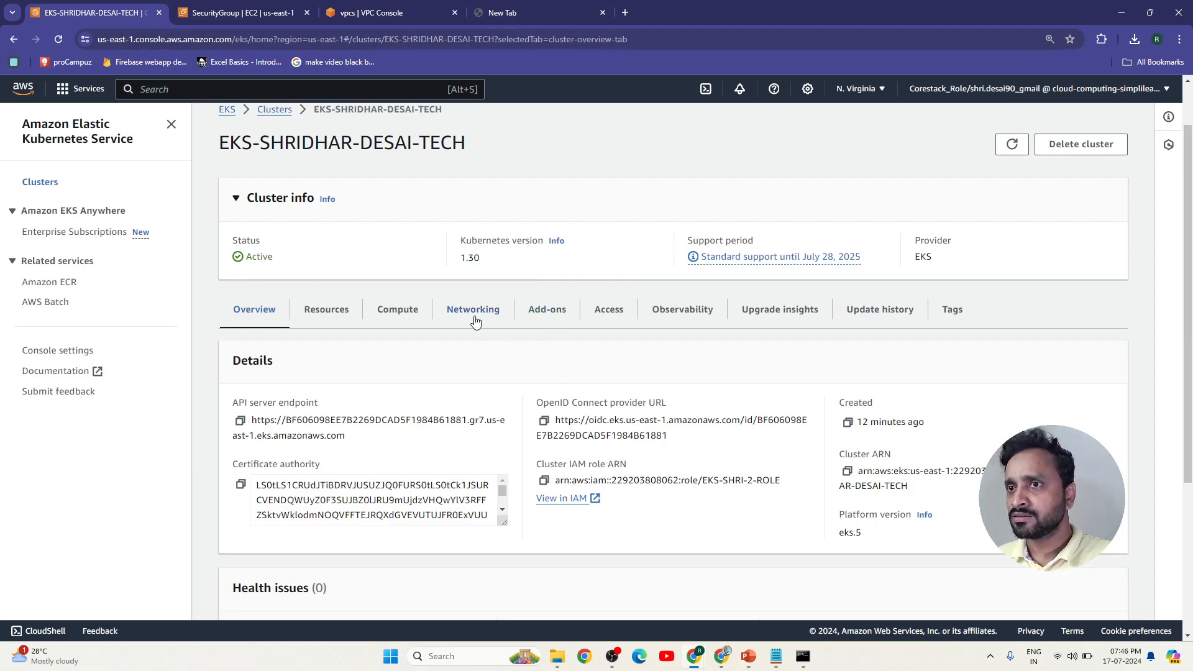
pyautogui.click(327, 309)
pyautogui.click(401, 307)
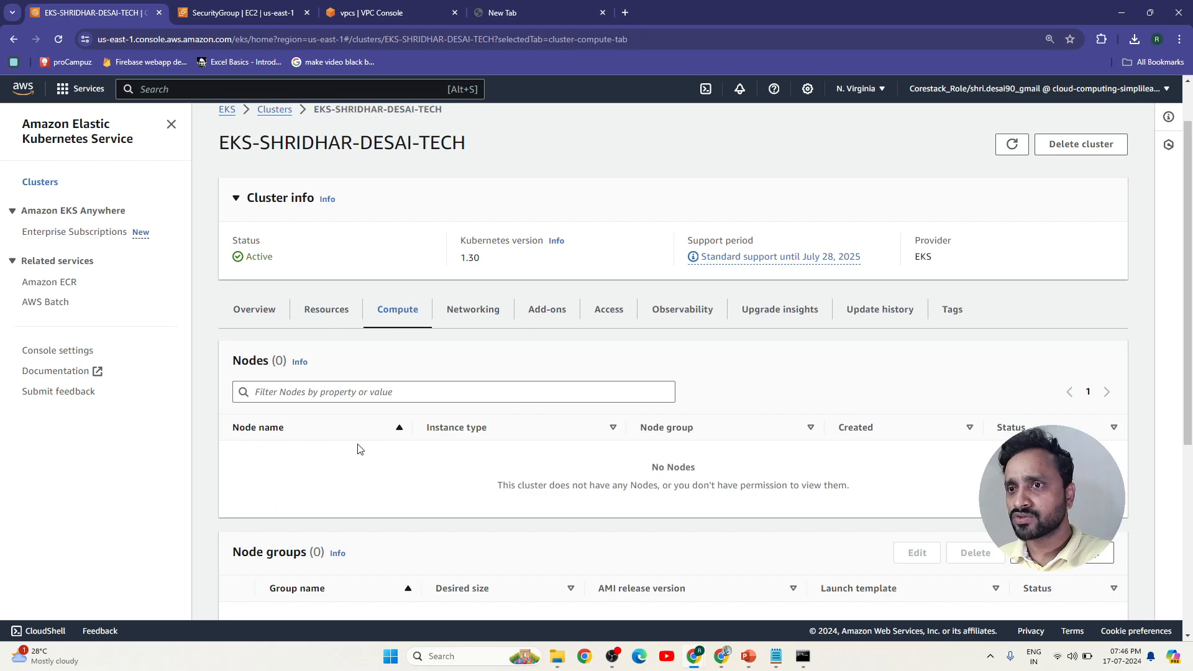
# - Refresh the cluster's compute details and the EC2 instance list to check for worker nodes, ending back on the cluster page
pyautogui.click(1013, 145)
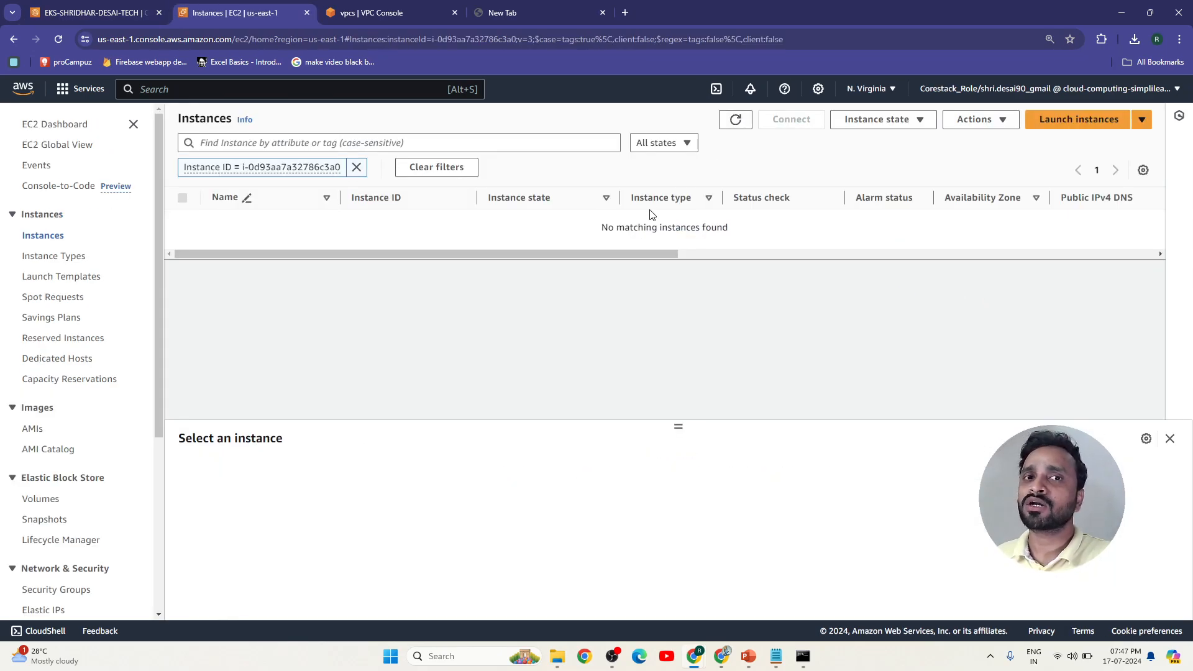
pyautogui.click(724, 123)
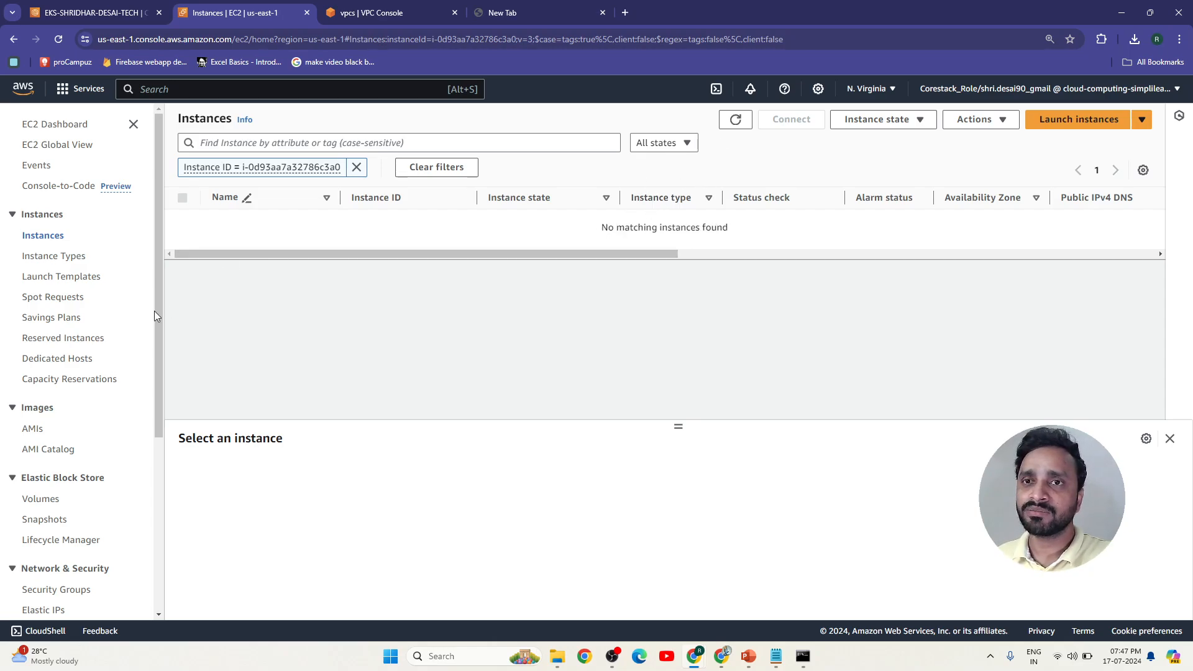
pyautogui.click(99, 12)
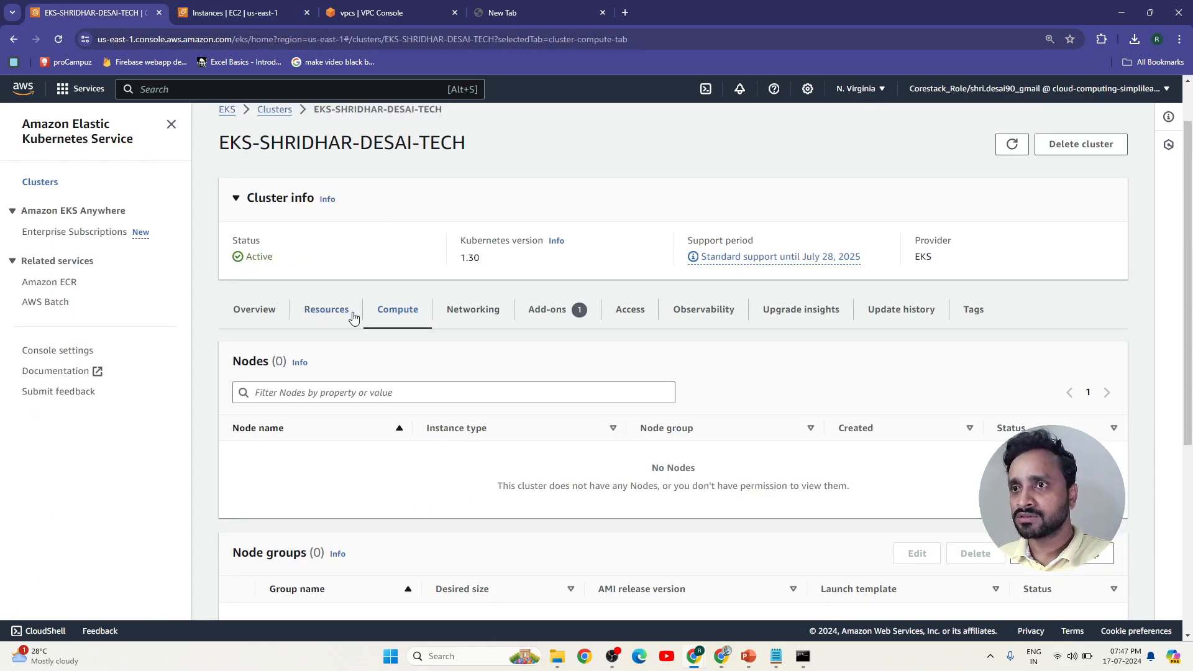
# - Check the cluster's nodes and node groups in its compute details, and start adding a node group
pyautogui.scroll(-1, 373, 516)
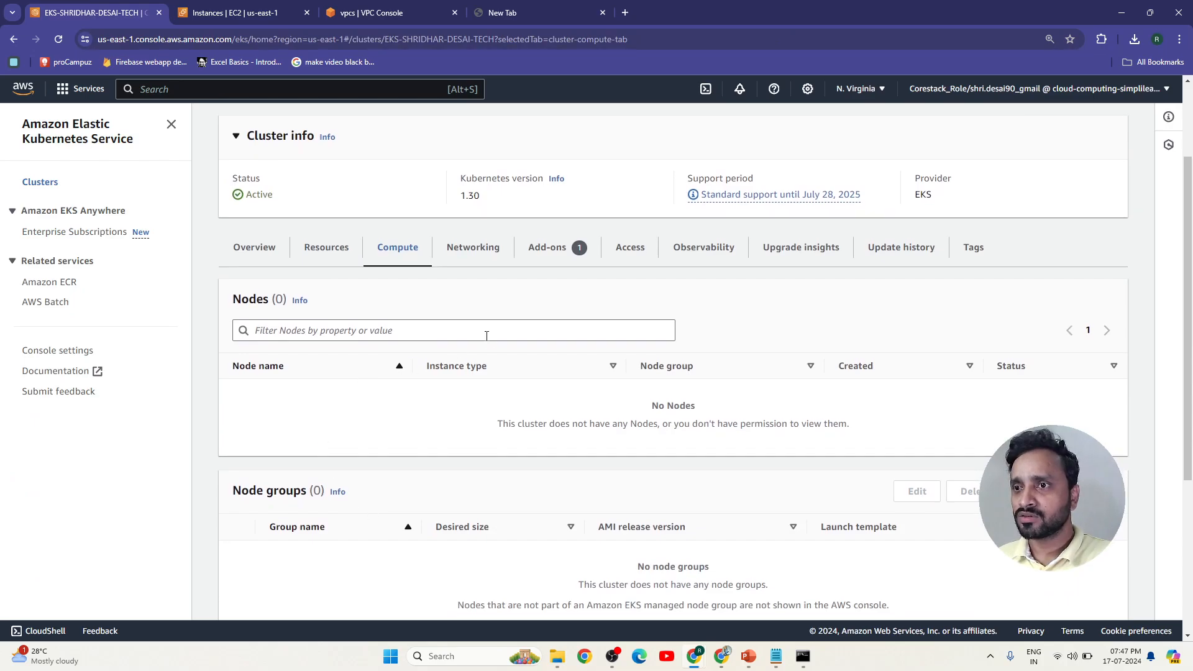
pyautogui.scroll(-2, 328, 486)
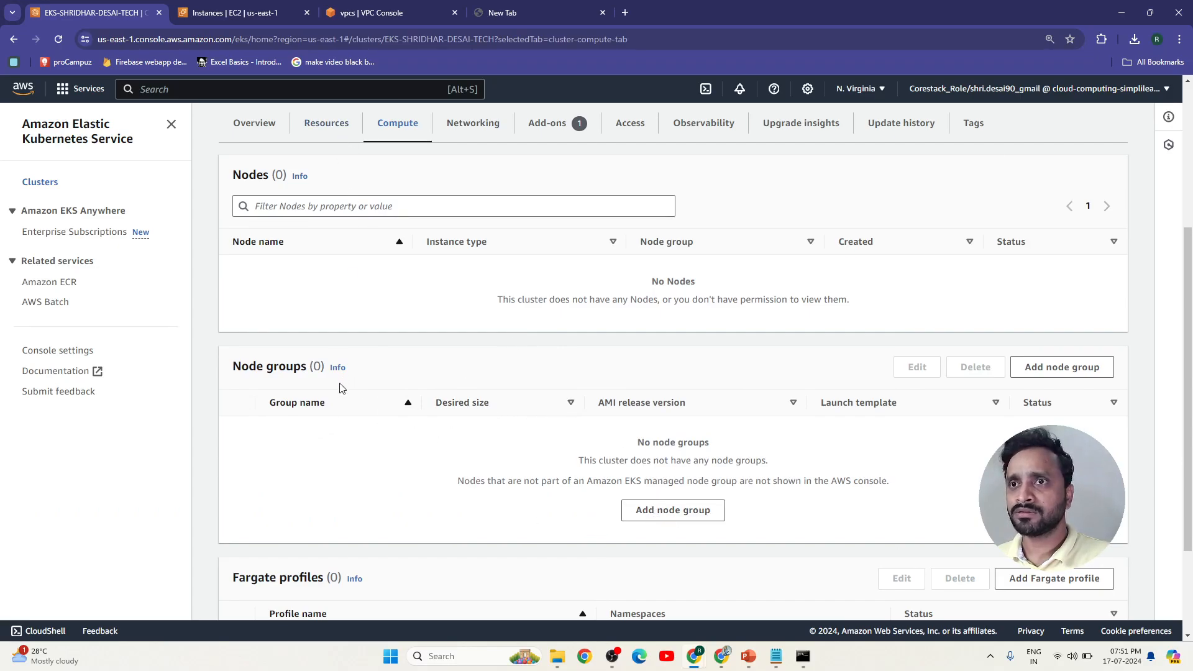
pyautogui.scroll(1, 340, 388)
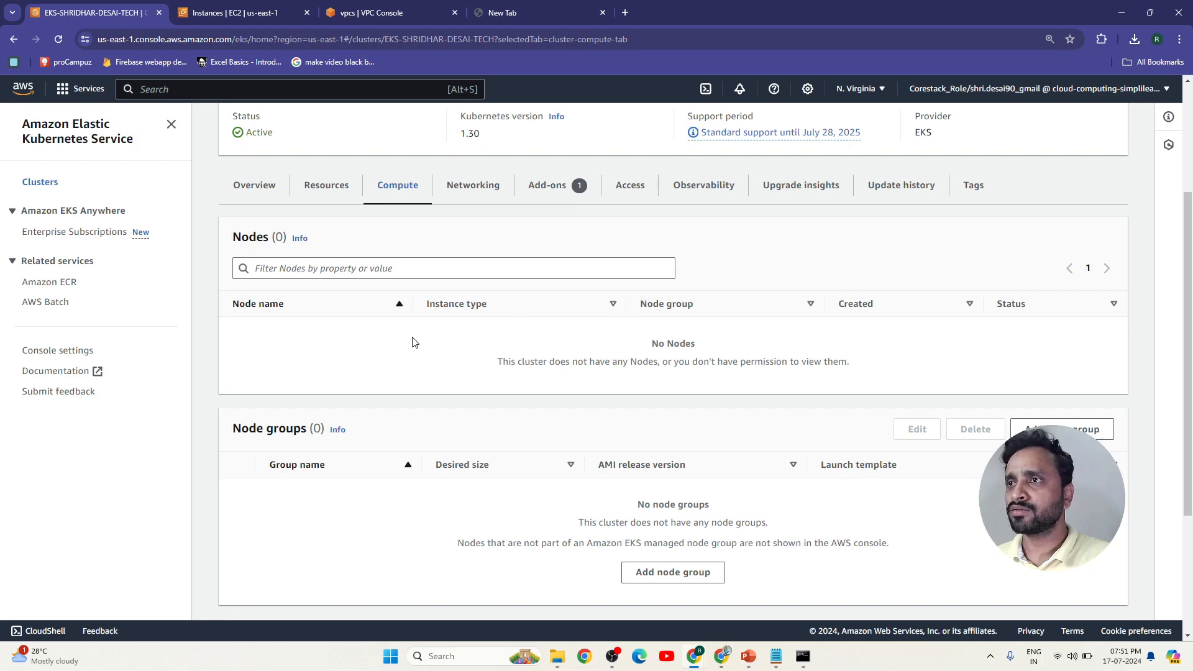
pyautogui.scroll(3, 414, 343)
pyautogui.scroll(-4, 310, 197)
pyautogui.click(1064, 365)
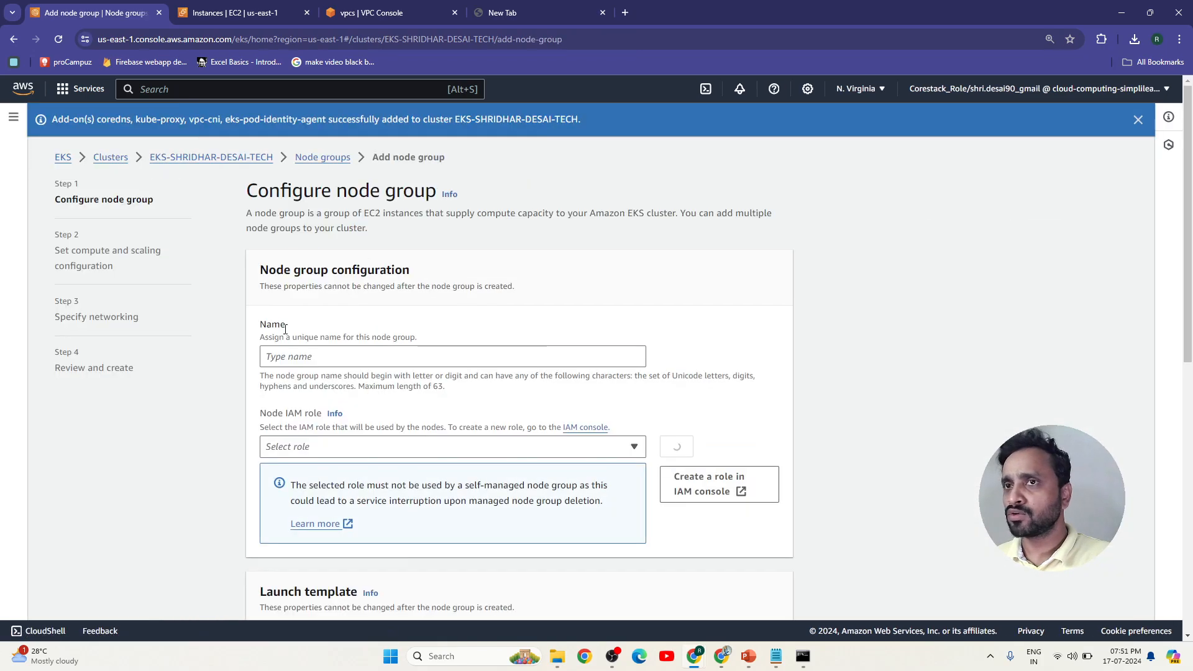
# - Name the new node group WORKER_2-SHRI
pyautogui.click(301, 362)
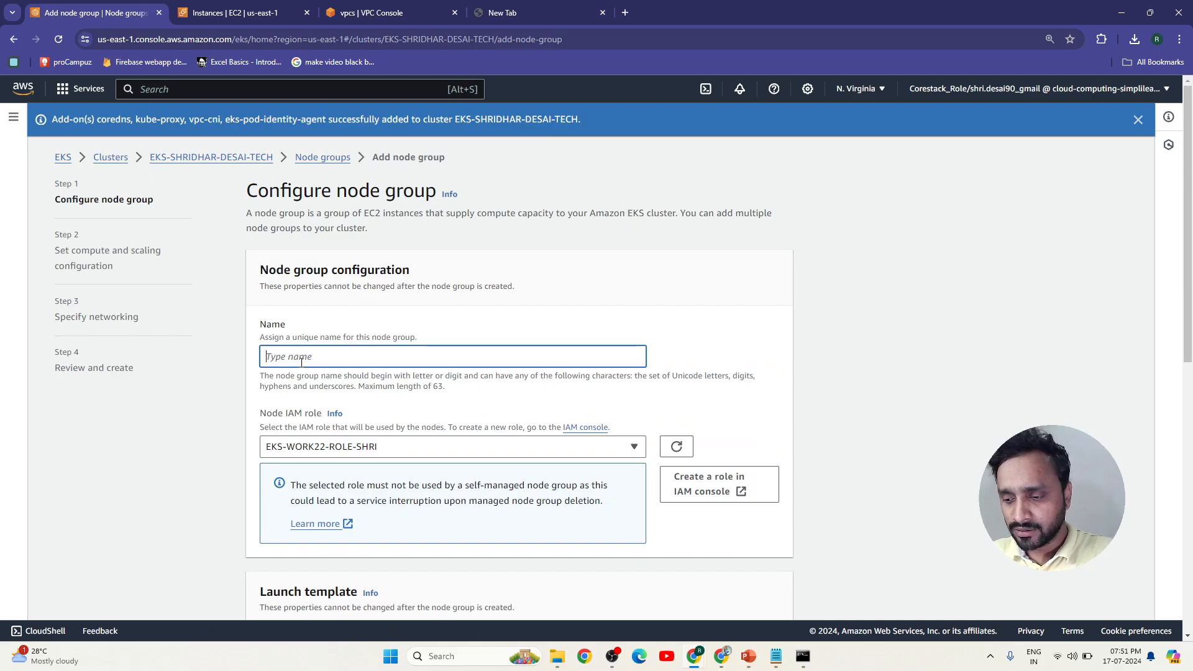
pyautogui.write('WORKE')
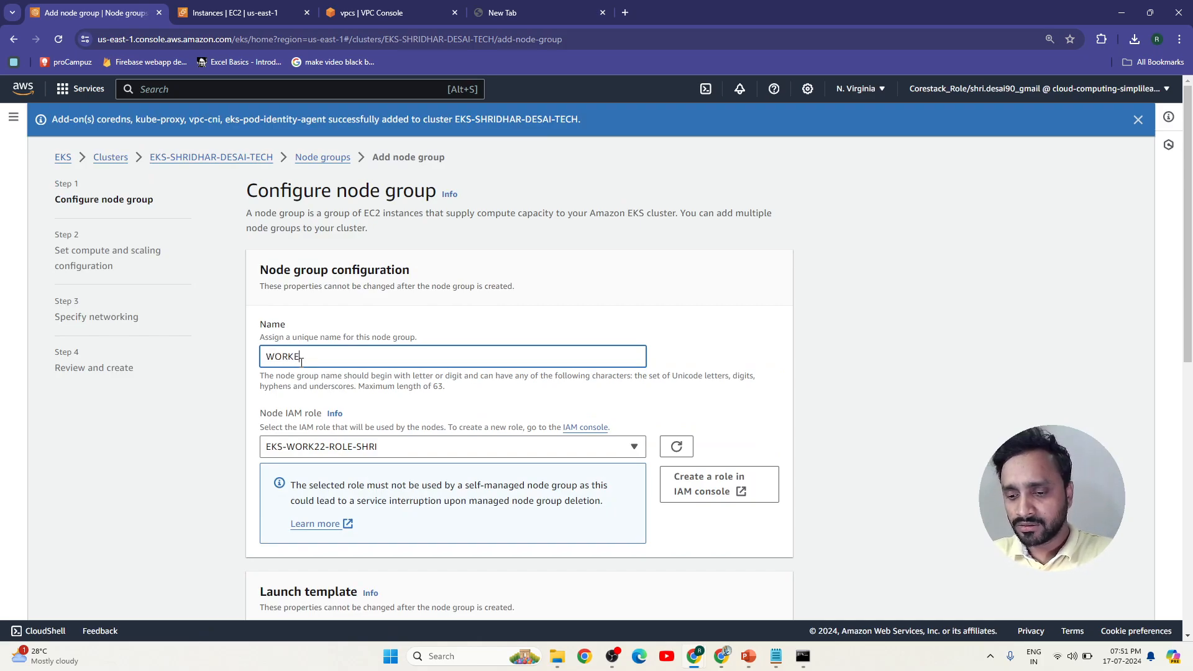
pyautogui.write('R_')
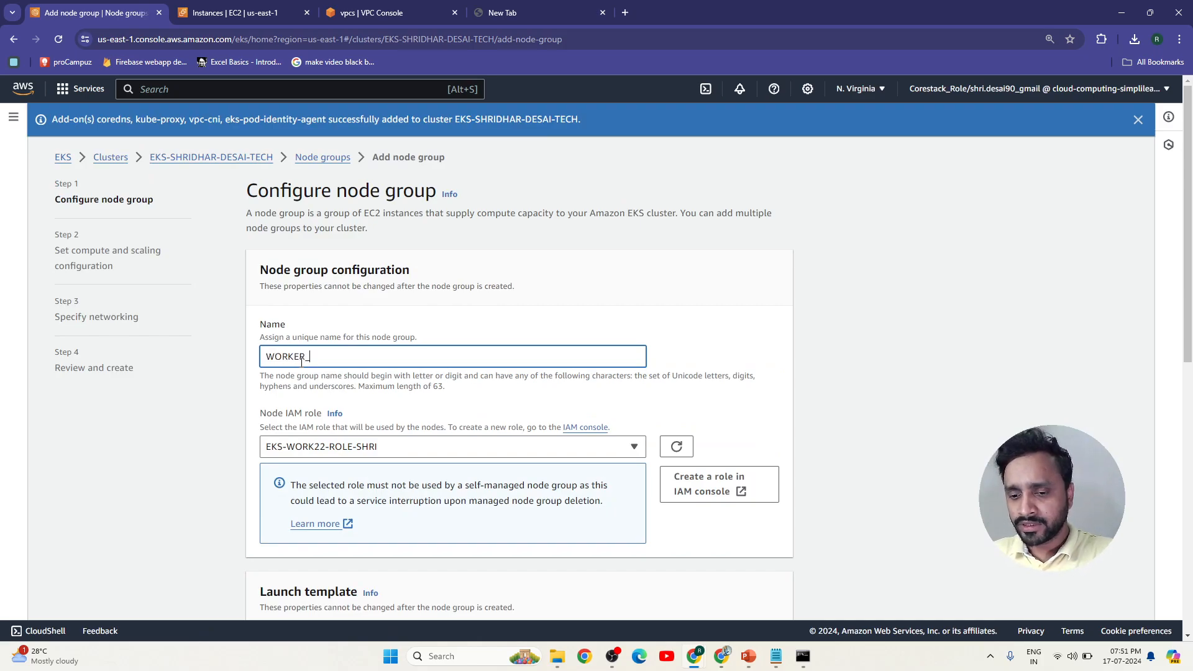
pyautogui.write('G')
pyautogui.press('BackSpace')
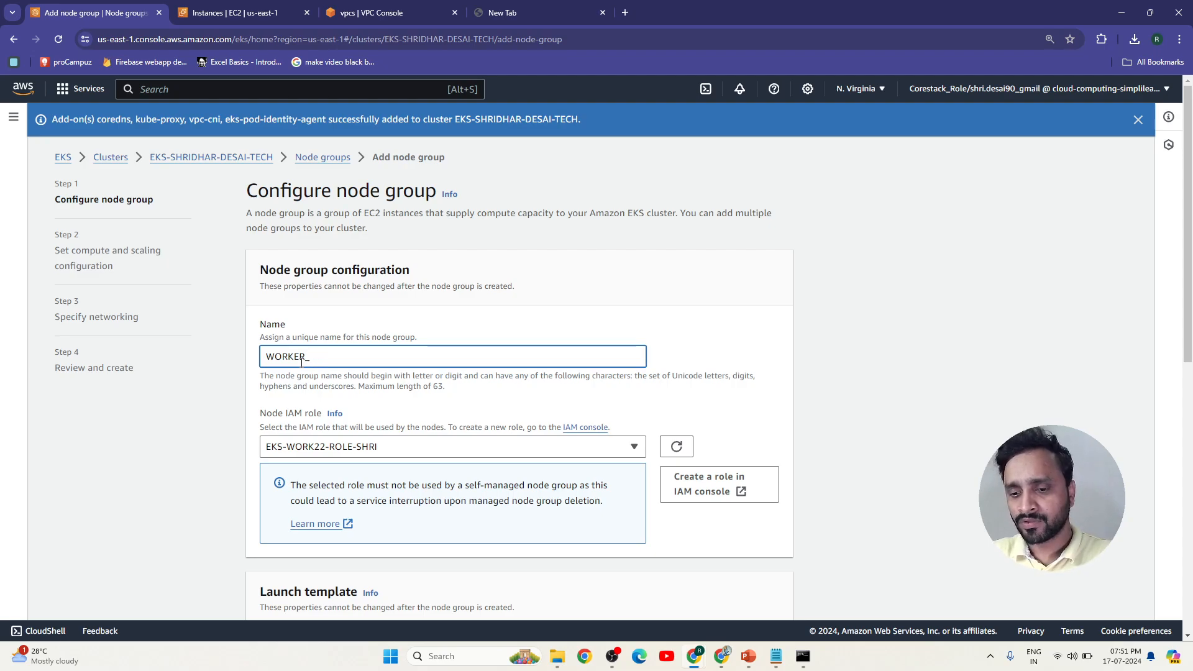
pyautogui.write('2-SH')
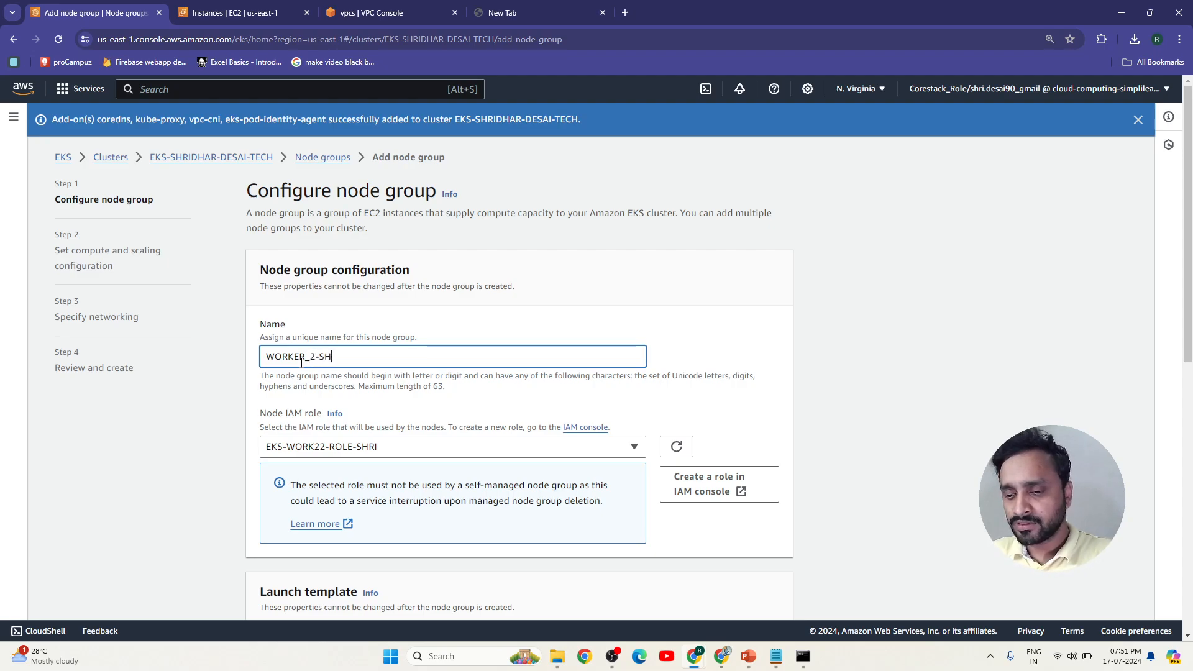
pyautogui.write('RI')
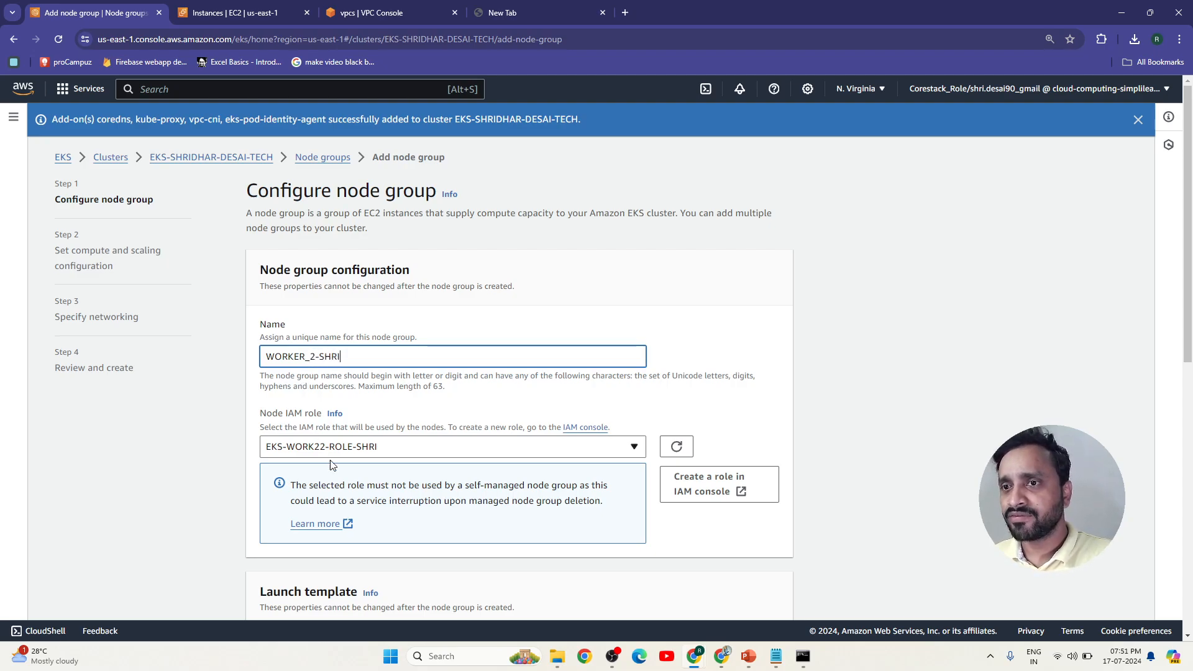
# - Select EKS-WORK22-ROLE-SHRI as the node IAM role and continue to the compute and scaling configuration without a launch template, labels, taints or tags
pyautogui.click(359, 451)
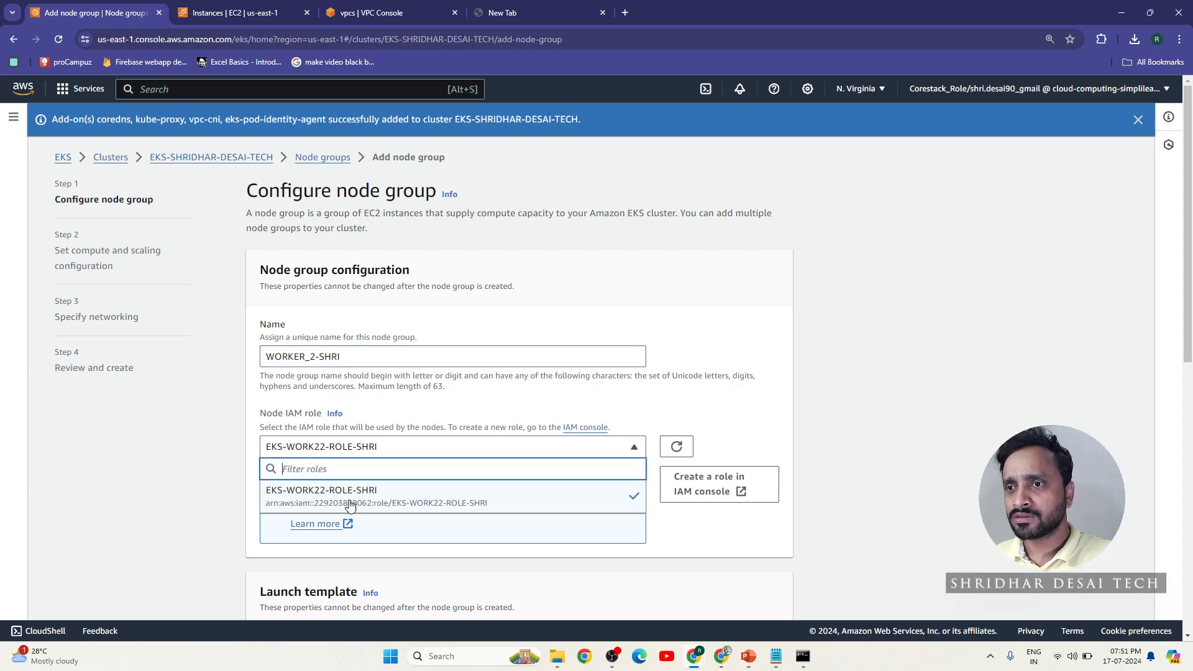
pyautogui.click(330, 493)
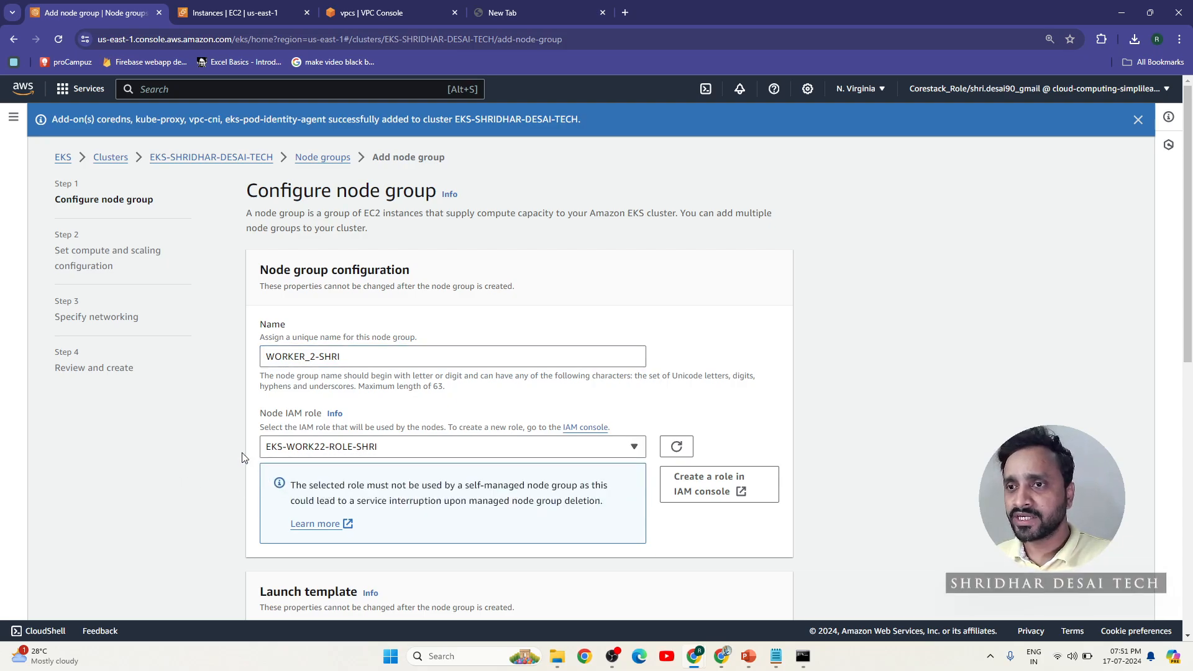
pyautogui.scroll(-6, 255, 461)
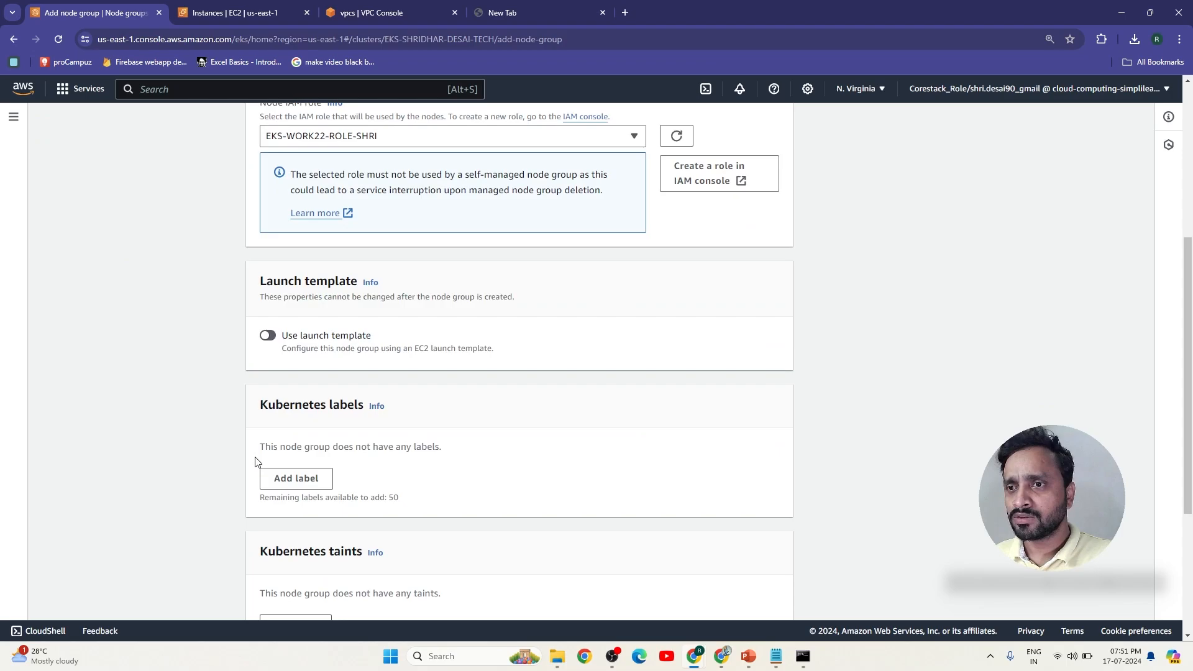
pyautogui.scroll(3, 253, 463)
pyautogui.scroll(1, 253, 465)
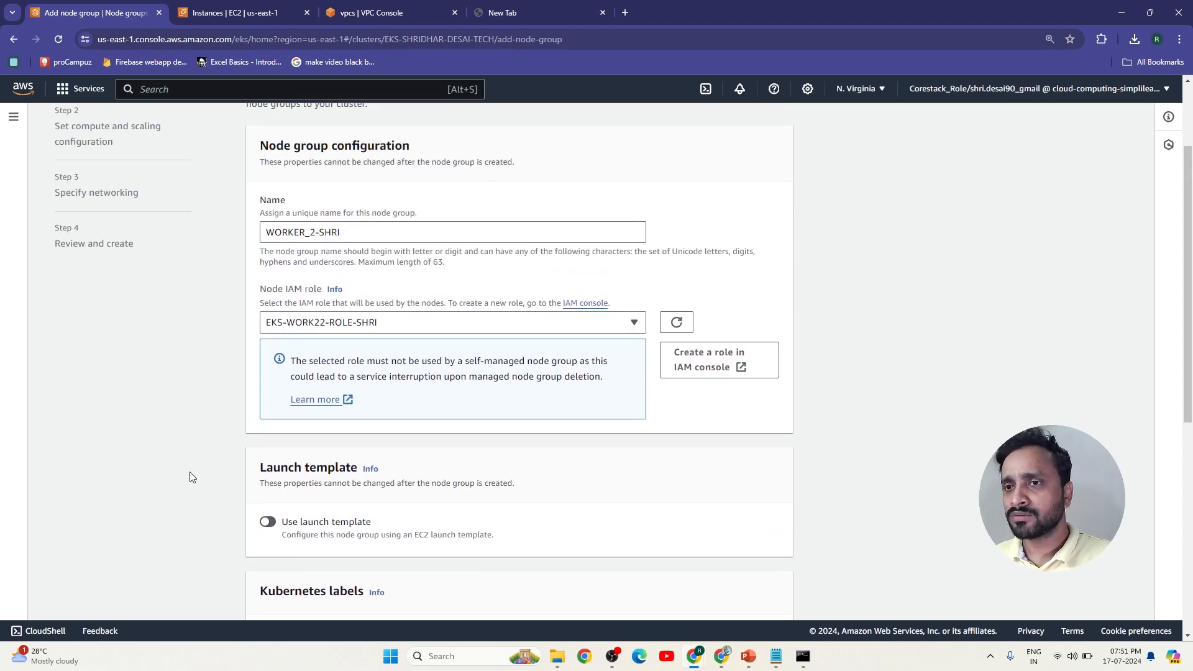
pyautogui.scroll(-7, 190, 476)
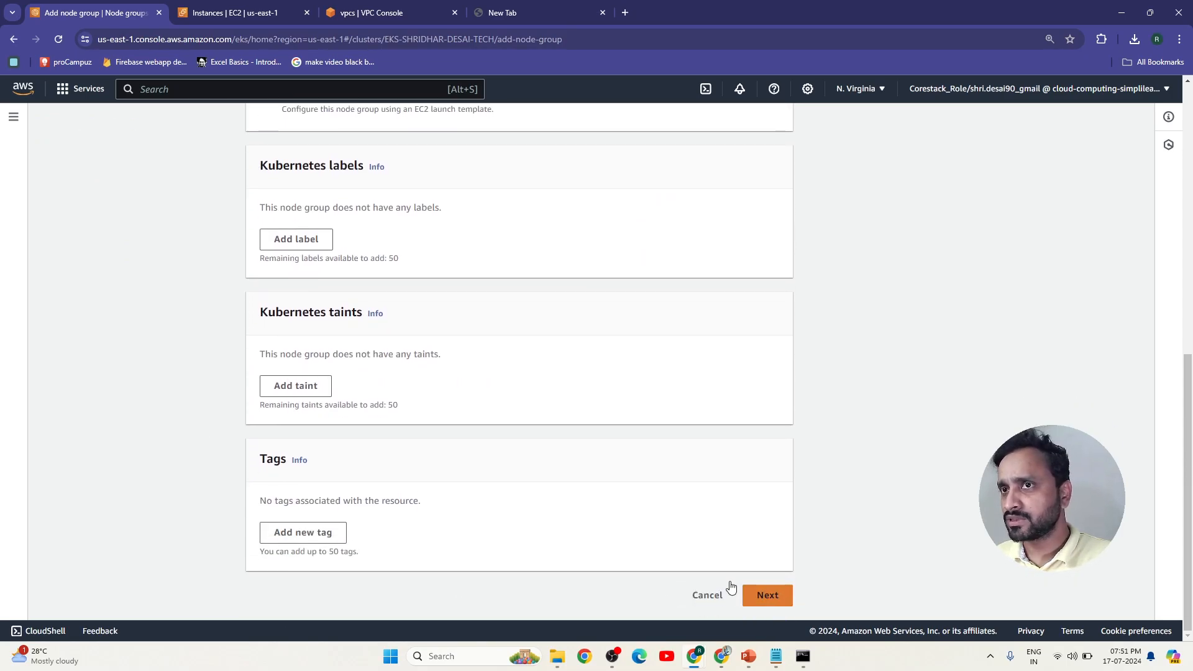
pyautogui.scroll(3, 426, 453)
pyautogui.scroll(-3, 674, 544)
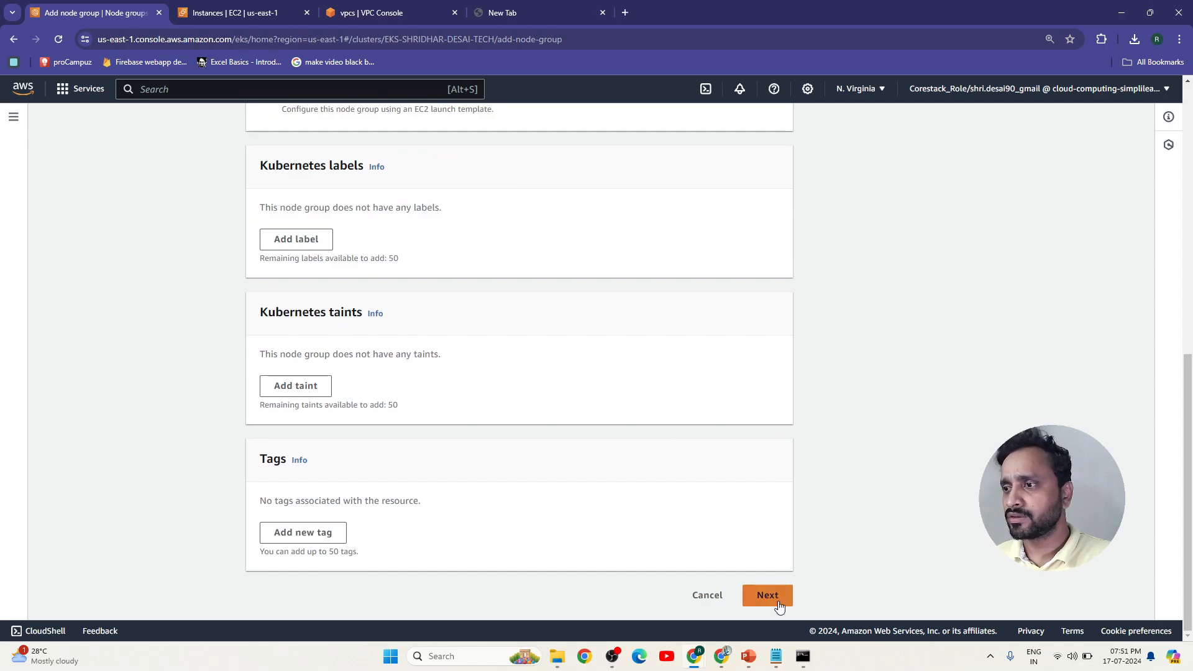
pyautogui.click(770, 596)
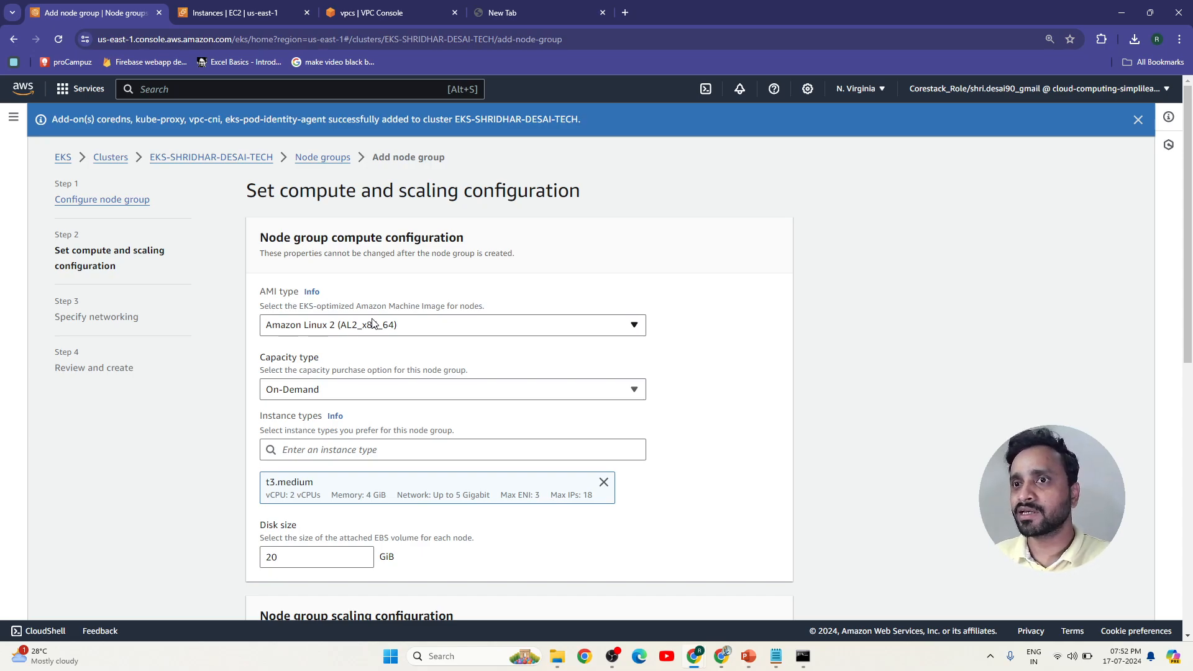
# - Select the Amazon Linux 2 (AL2_x86_64) AMI type and keep t3.medium as the instance type for the nodes
pyautogui.click(295, 329)
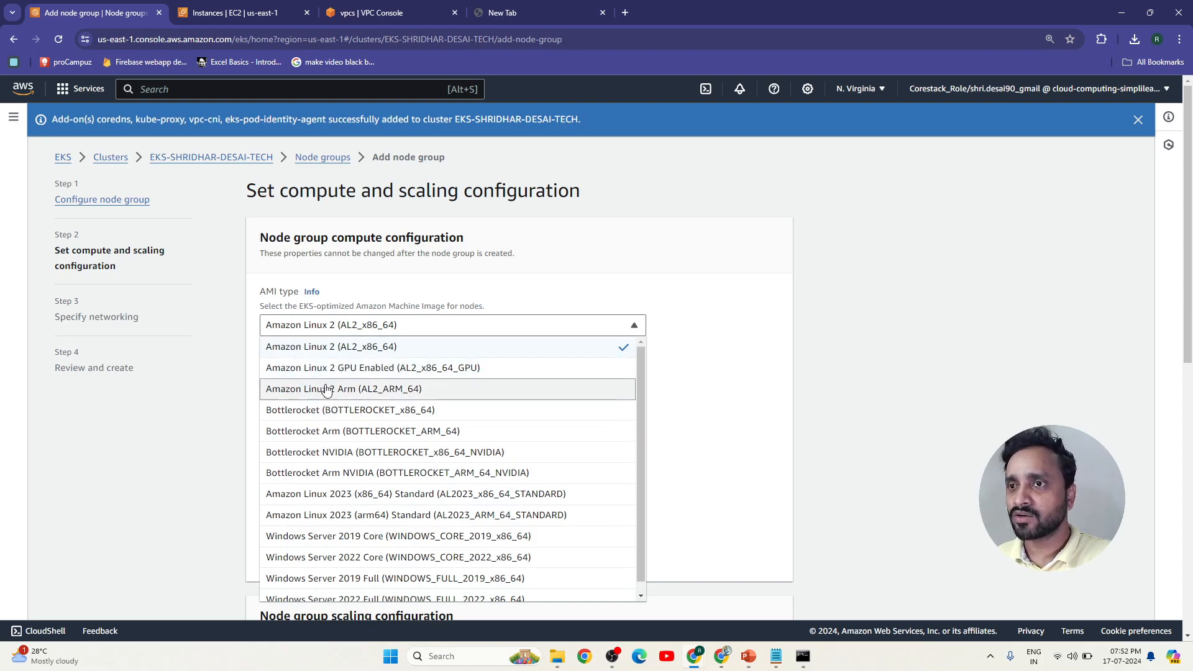
pyautogui.click(311, 349)
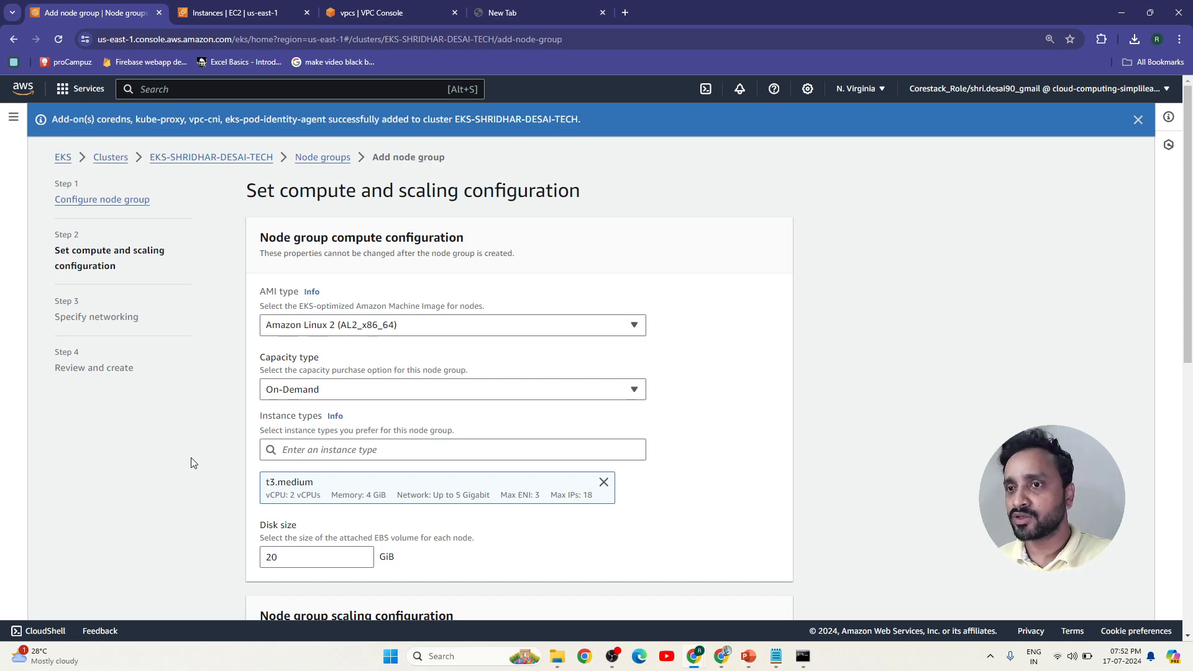
pyautogui.click(343, 448)
pyautogui.click(169, 445)
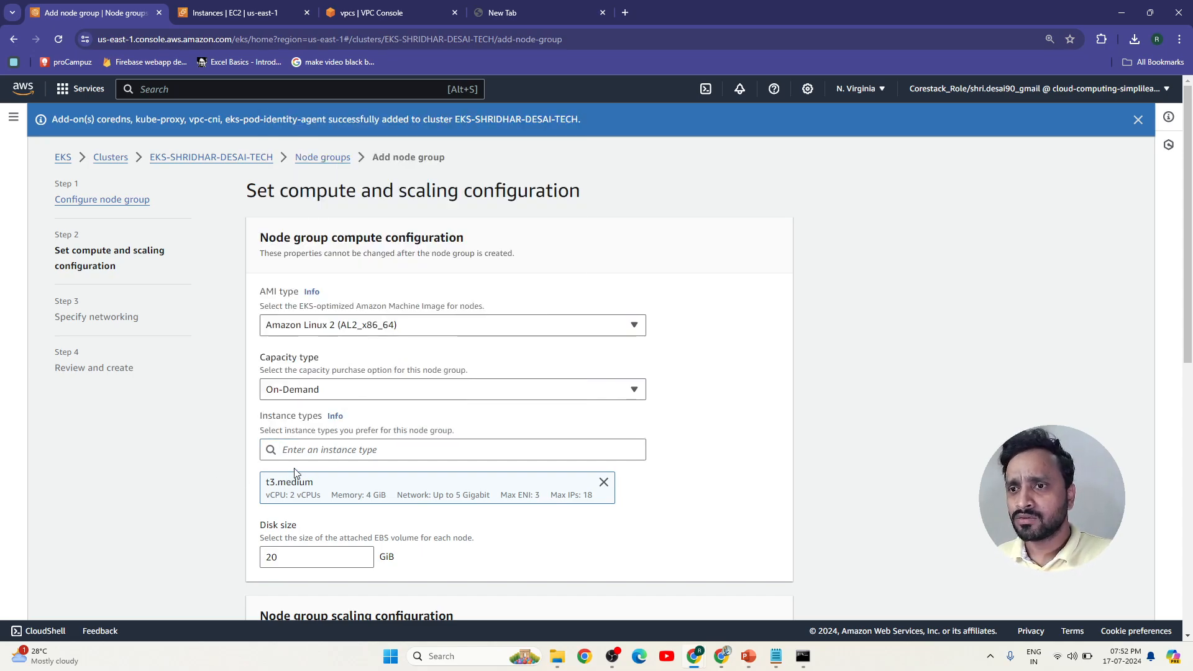
# - Set the node group's maximum size to 3 nodes and continue to the networking configuration
pyautogui.scroll(-1, 333, 482)
pyautogui.scroll(-2, 333, 483)
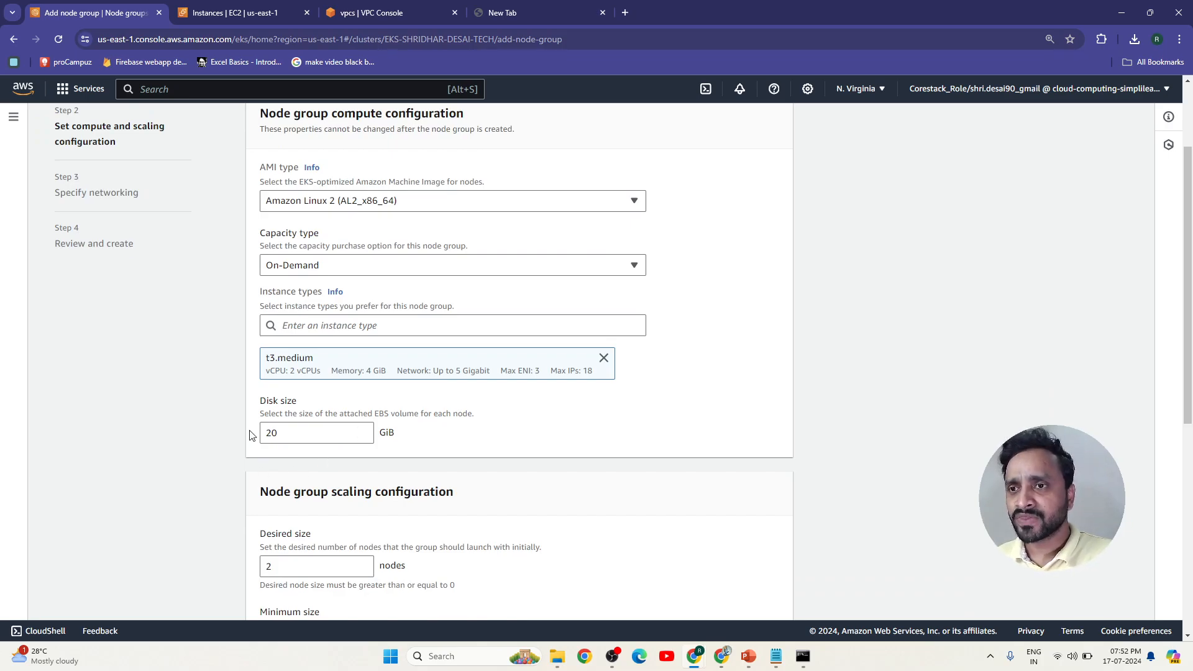
pyautogui.scroll(-3, 226, 469)
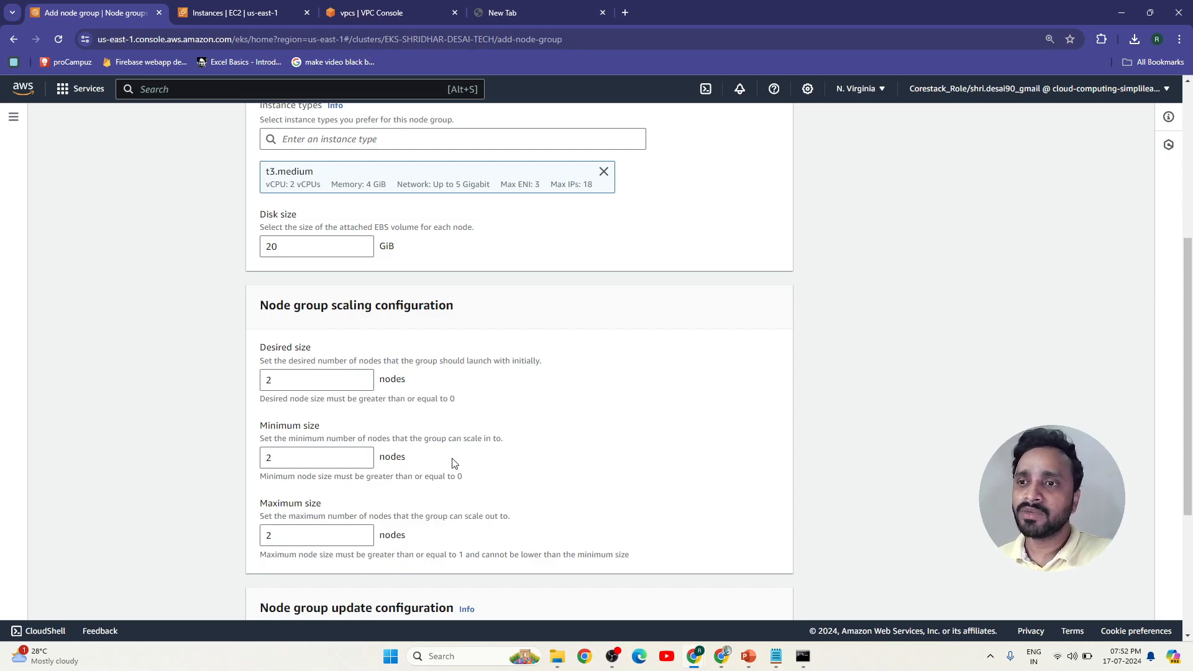
pyautogui.click(337, 540)
pyautogui.write('3')
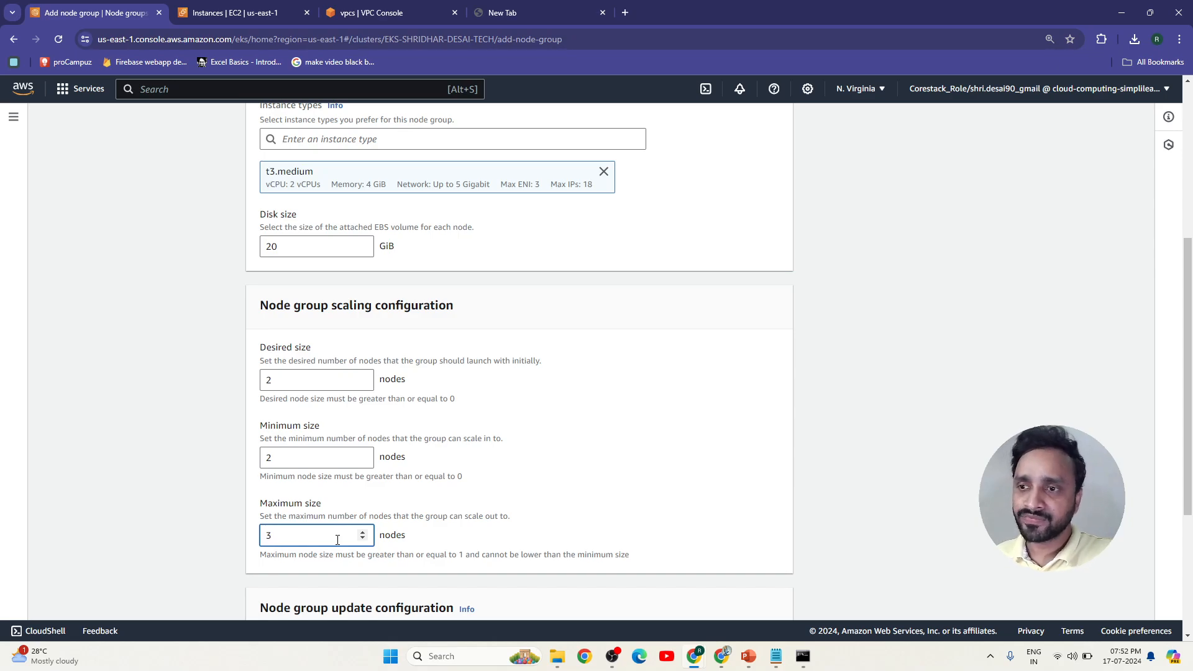
pyautogui.scroll(-3, 214, 476)
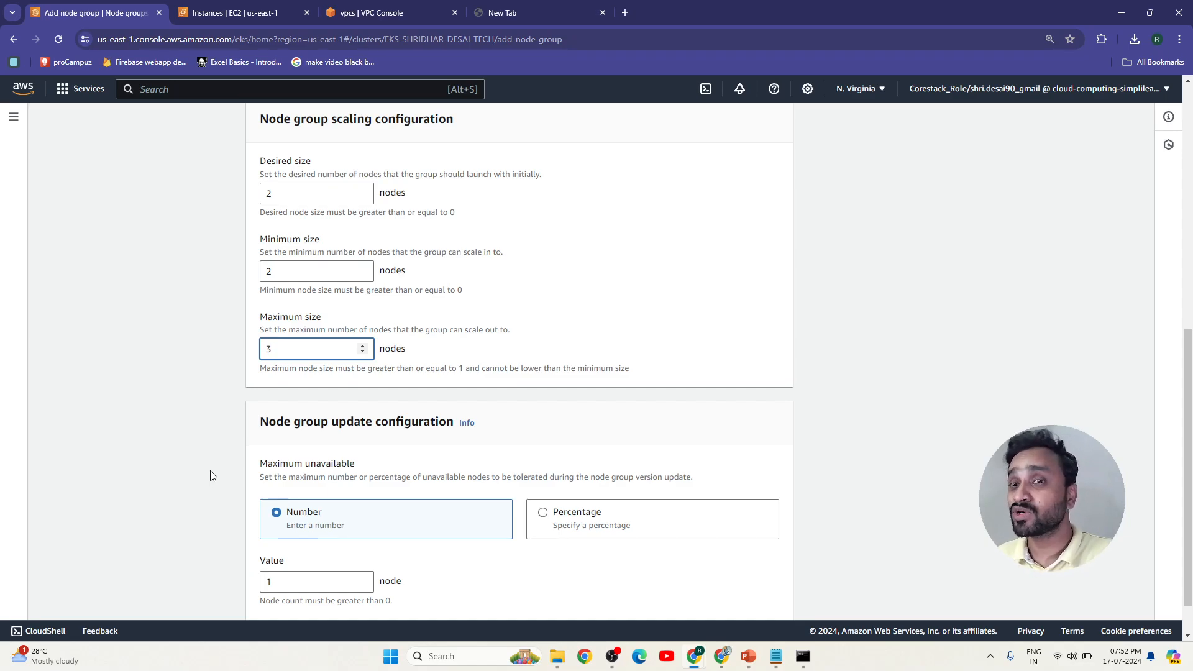
pyautogui.scroll(-1, 210, 471)
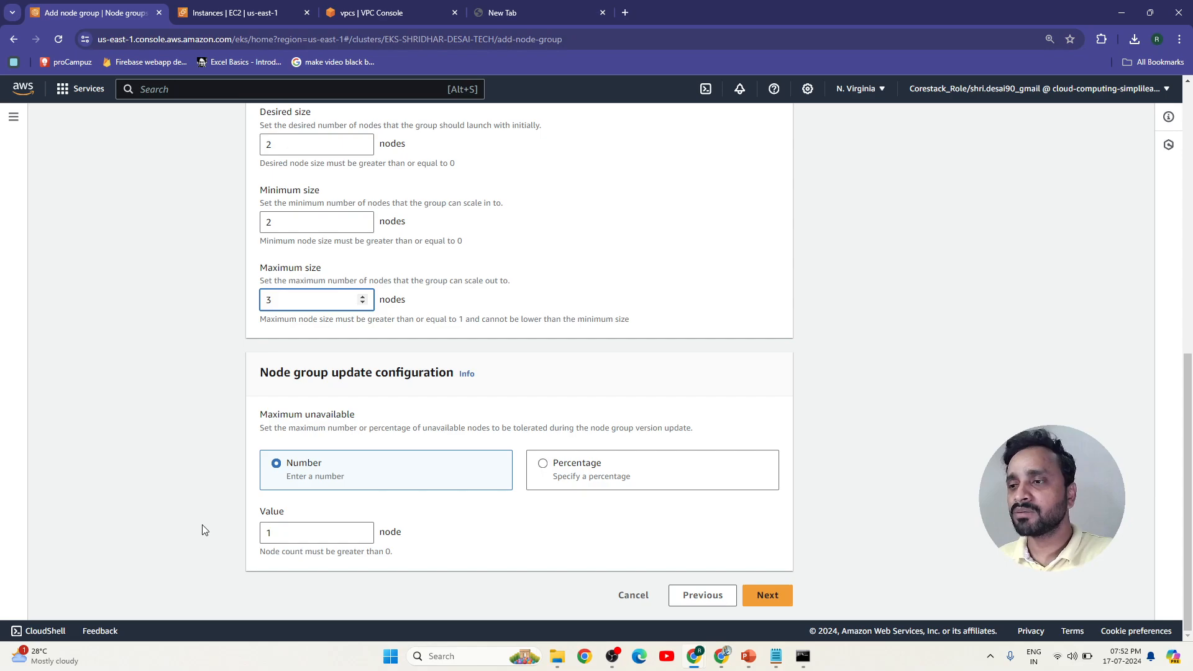
pyautogui.click(771, 599)
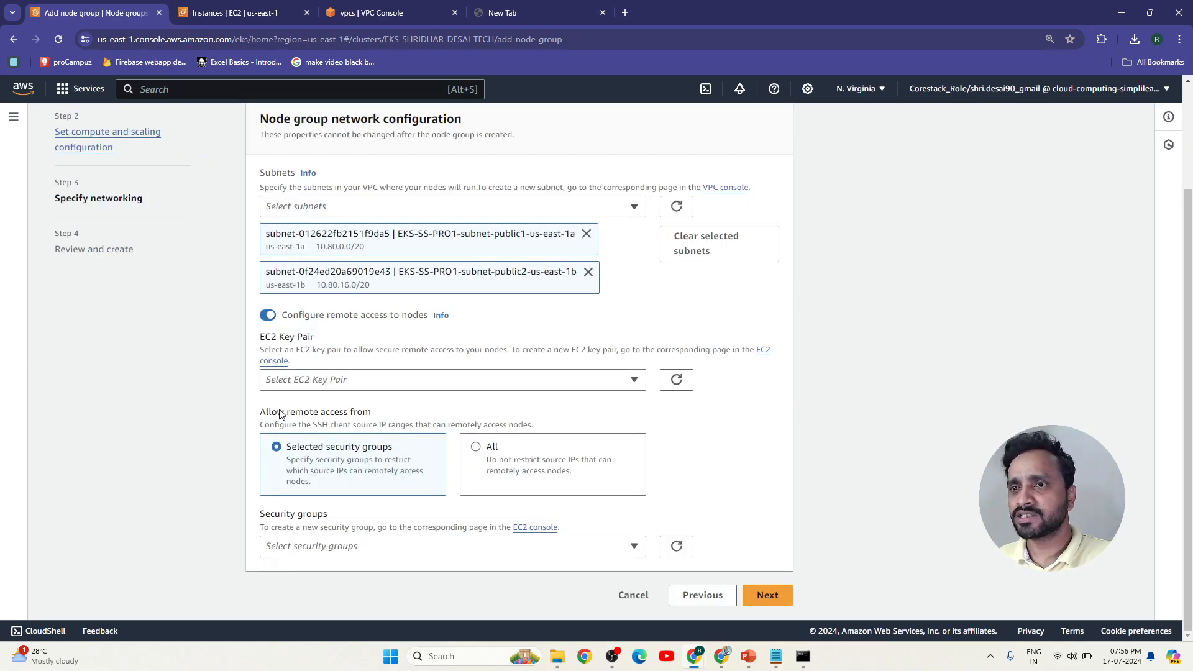
# - Select EKS-NEW-KEY1 as the EC2 key pair for remote access to the nodes
pyautogui.click(289, 381)
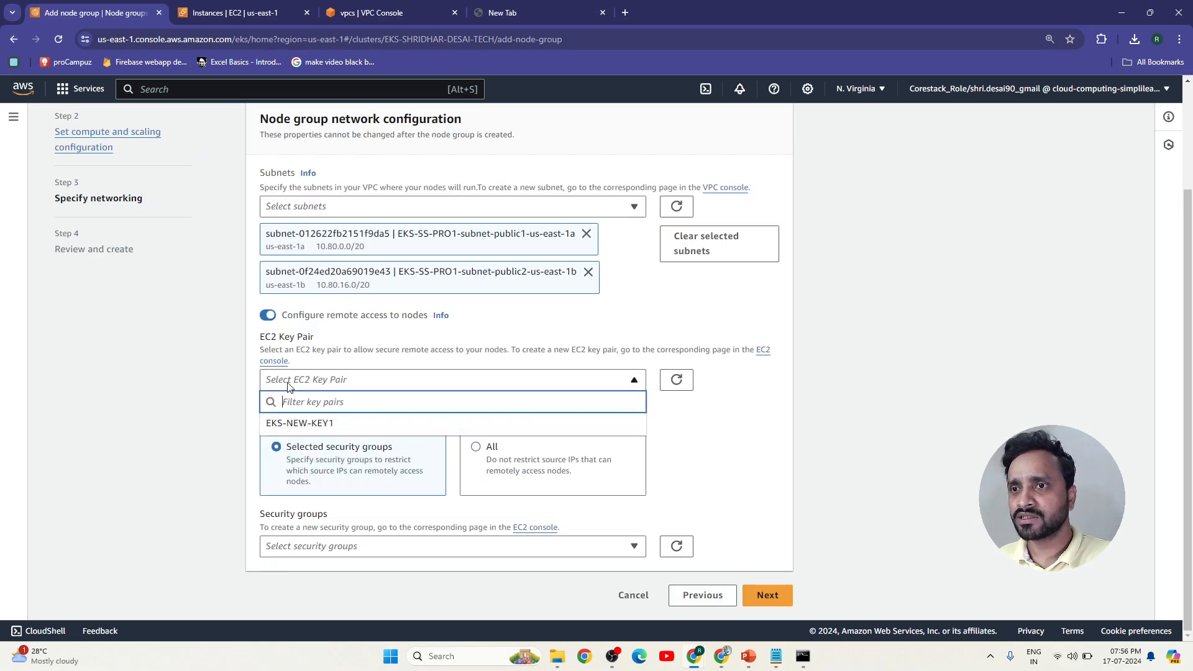
pyautogui.click(320, 423)
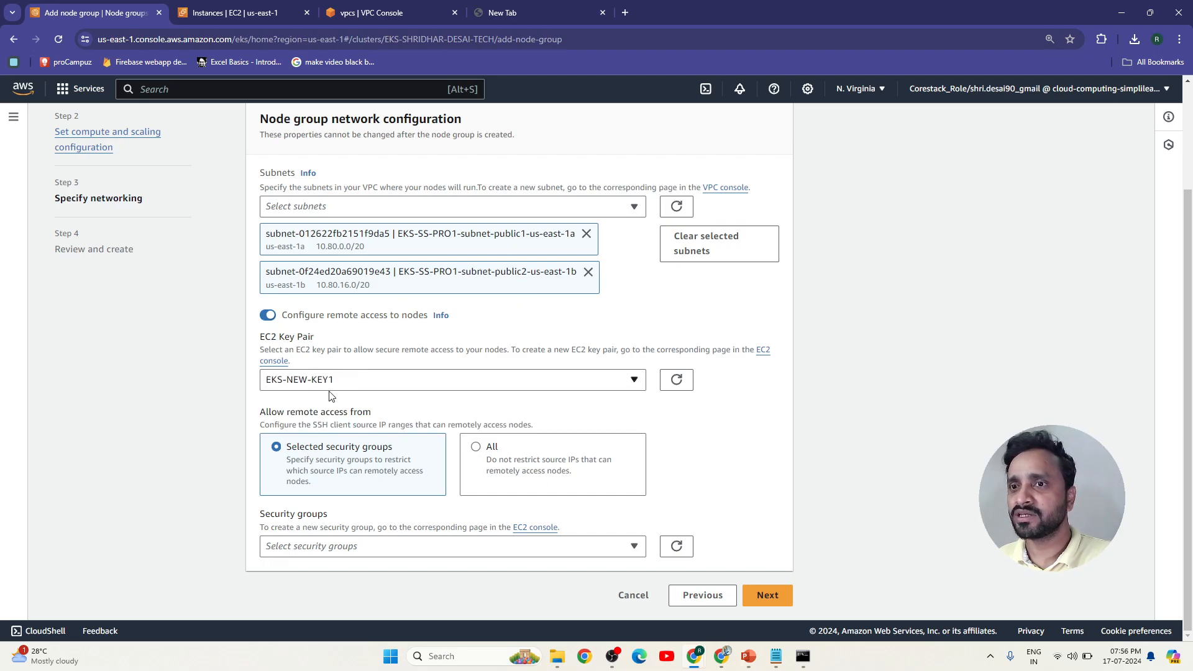
pyautogui.click(311, 389)
pyautogui.click(252, 420)
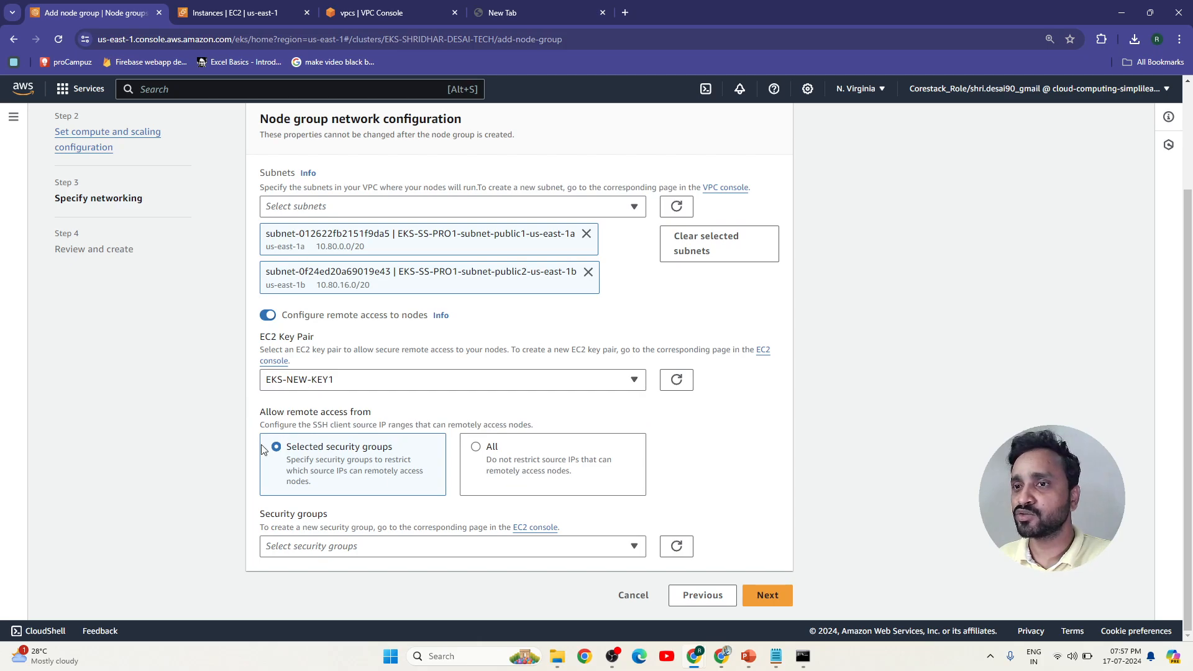
# - Allow remote access from the SHRI-SECURITY-EKS-2 security group and the security group that EKS created for the cluster
pyautogui.click(280, 547)
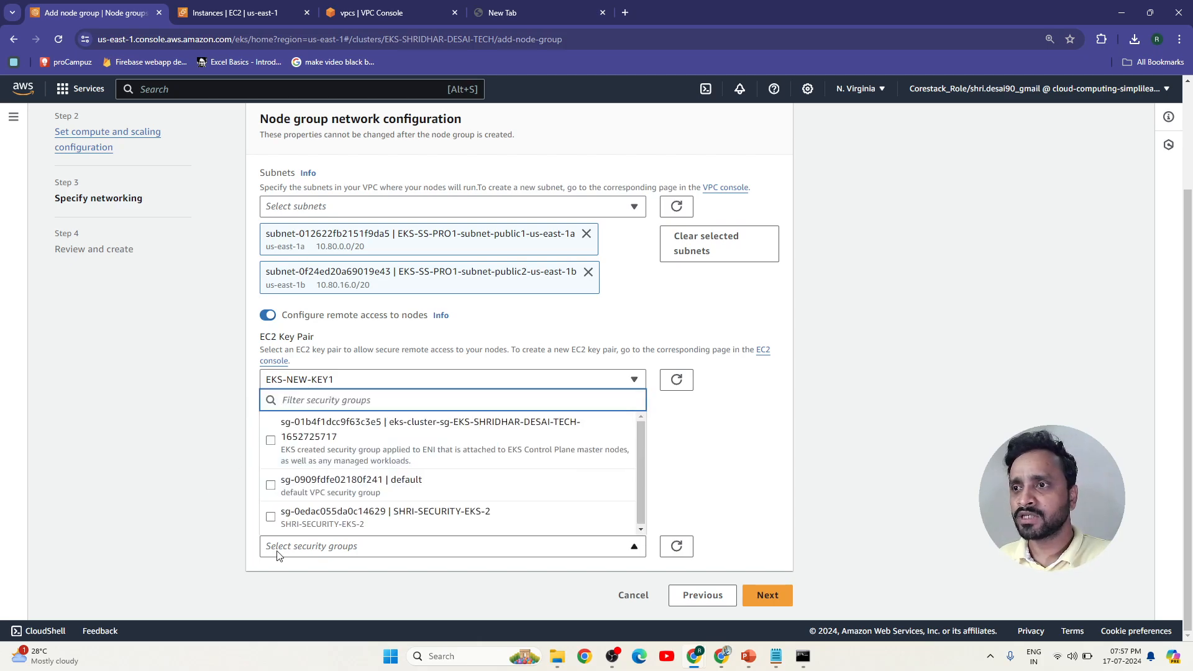
pyautogui.click(318, 521)
pyautogui.click(354, 455)
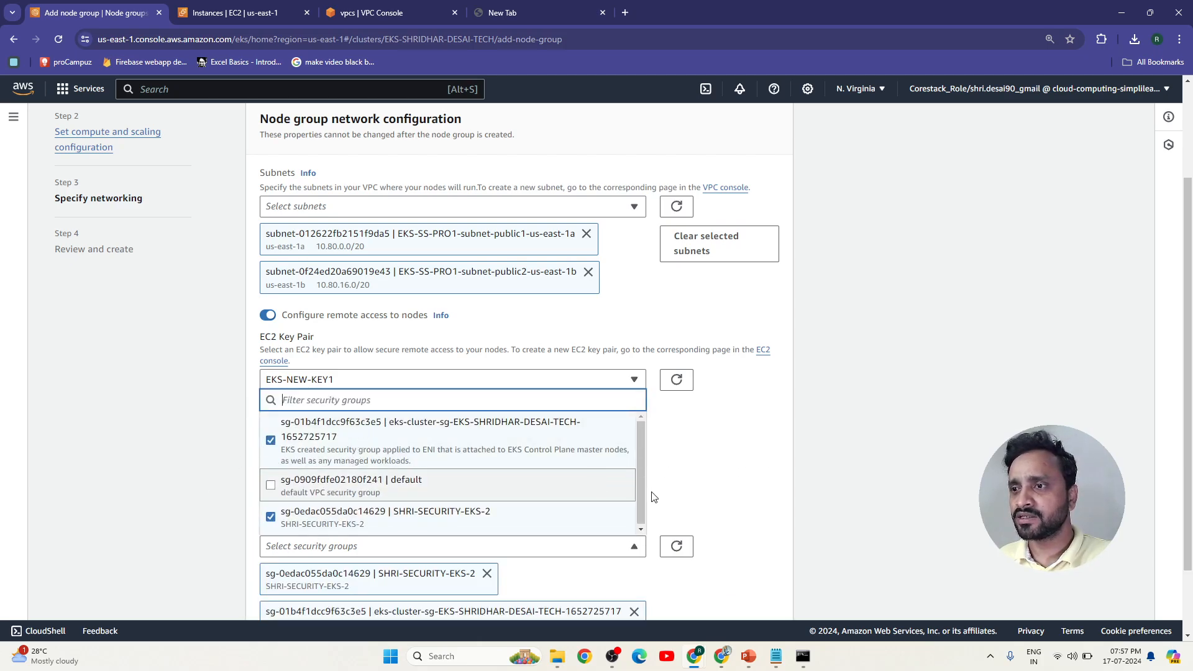
pyautogui.click(723, 474)
pyautogui.scroll(-2, 754, 485)
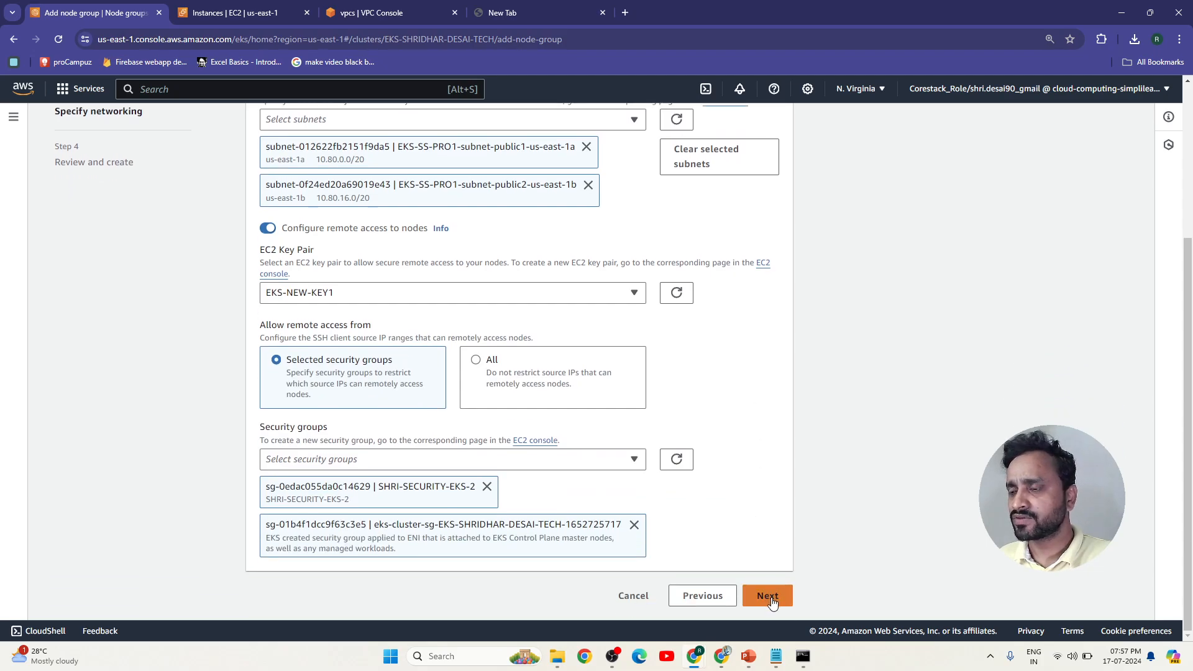
# - Continue to the review page, check the node group settings, and create the shri-worker2222 node group
pyautogui.click(768, 597)
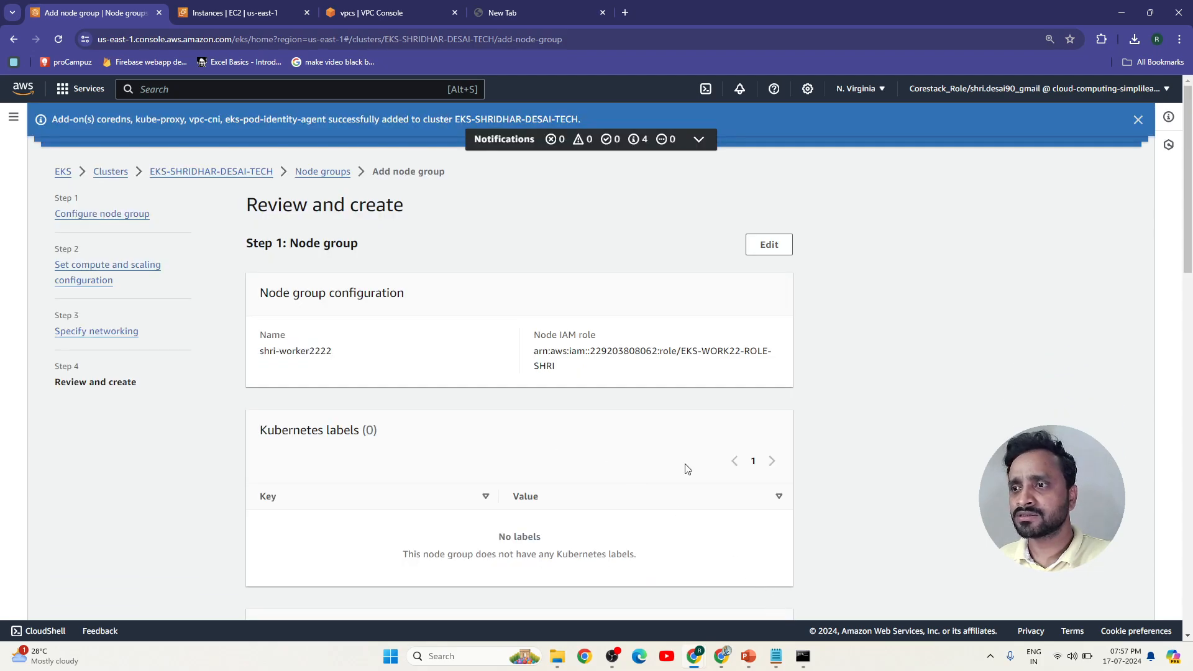
pyautogui.scroll(-12, 799, 445)
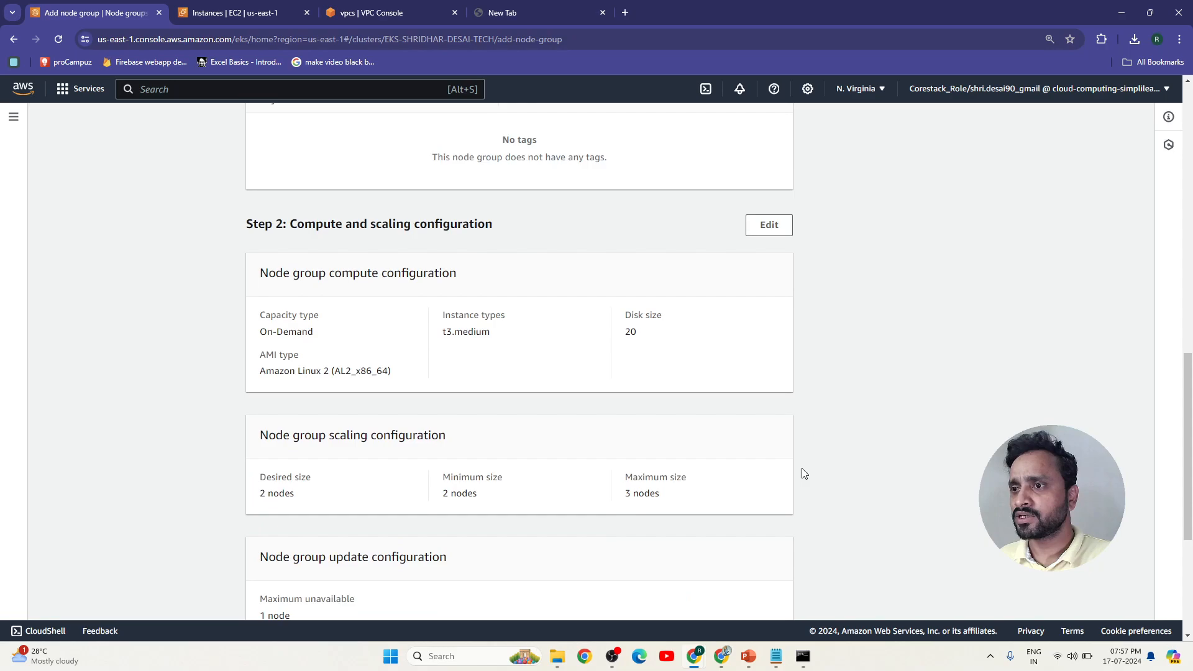
pyautogui.scroll(7, 792, 520)
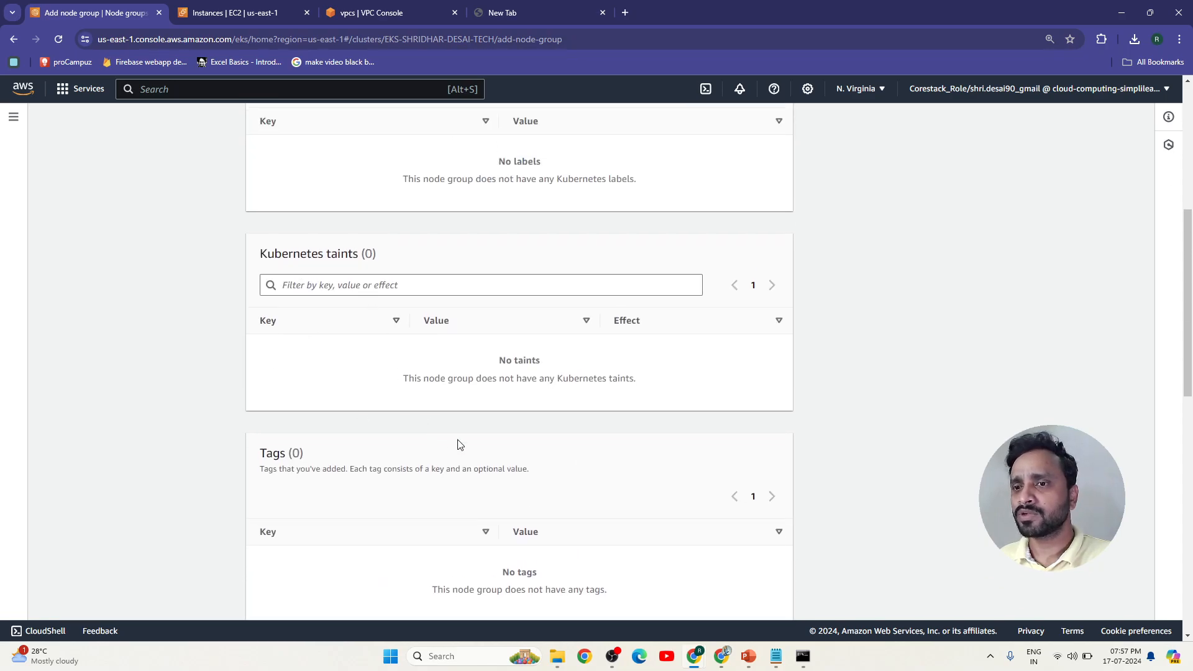
pyautogui.scroll(-12, 460, 444)
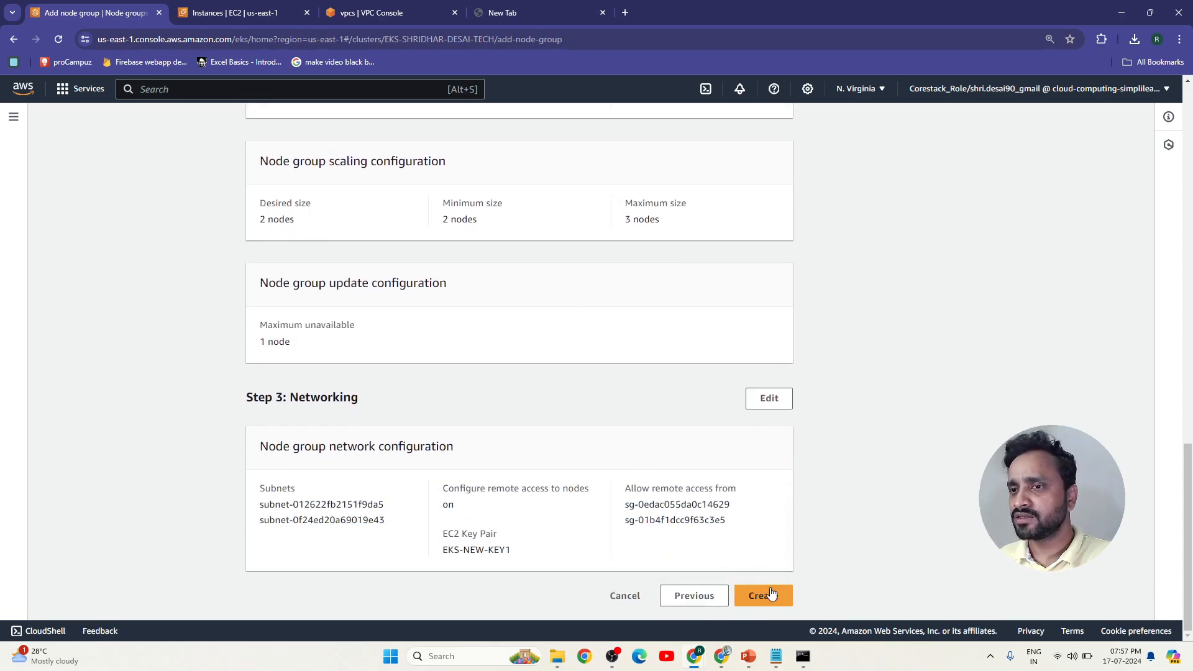
pyautogui.click(772, 595)
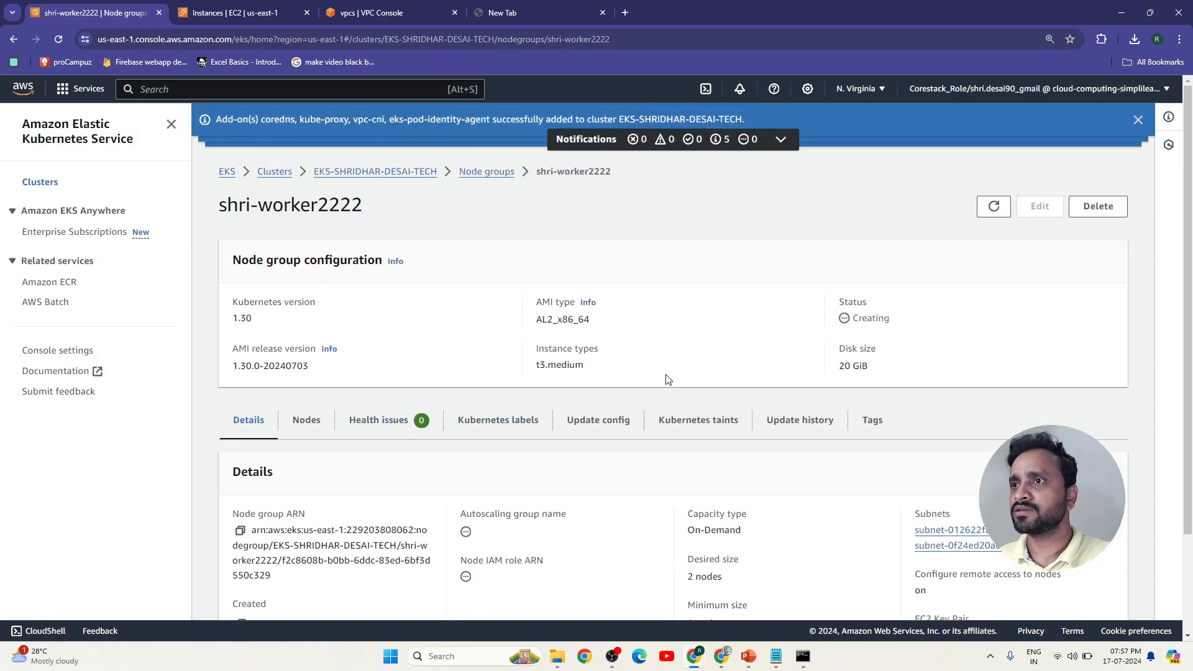
# - Examine the node group's nodes and health issues, and check the EC2 instance list for worker instances
pyautogui.scroll(-2, 680, 403)
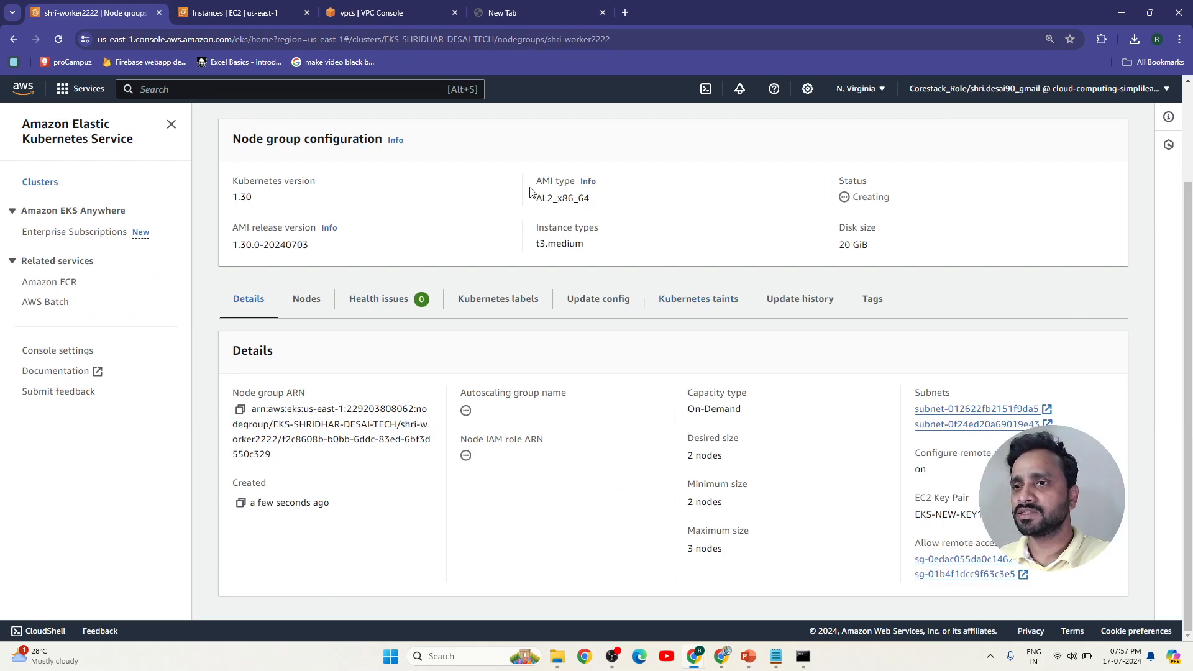
pyautogui.click(307, 299)
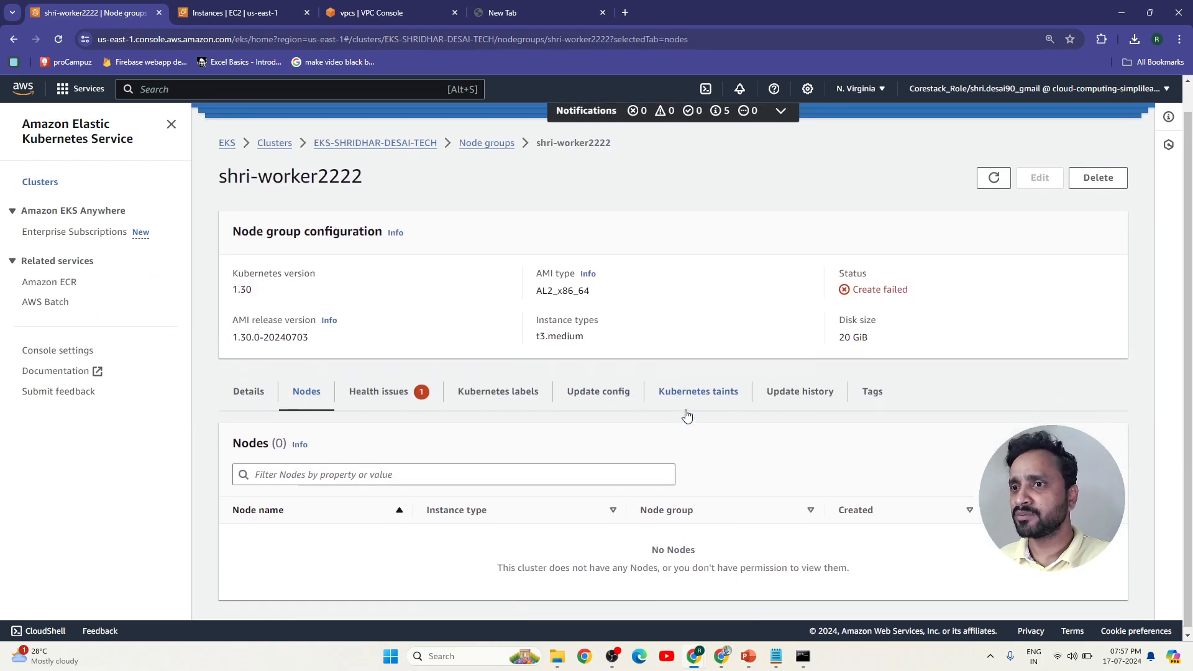
pyautogui.click(390, 390)
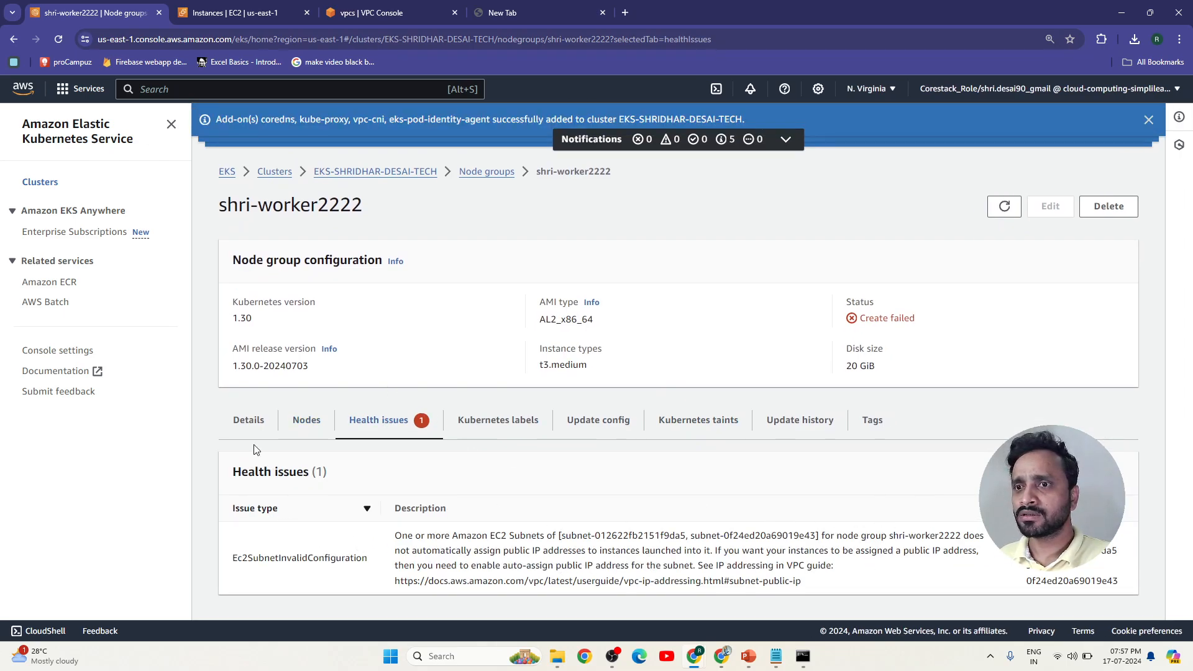
pyautogui.click(245, 425)
pyautogui.click(299, 424)
pyautogui.click(236, 13)
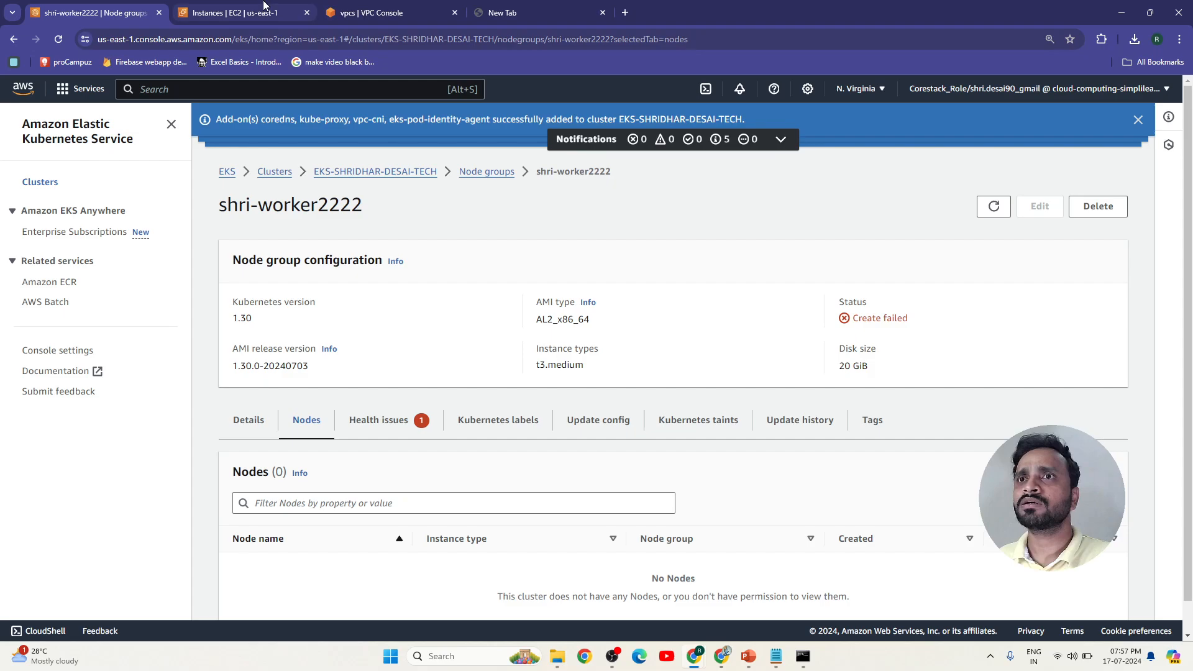
pyautogui.click(743, 122)
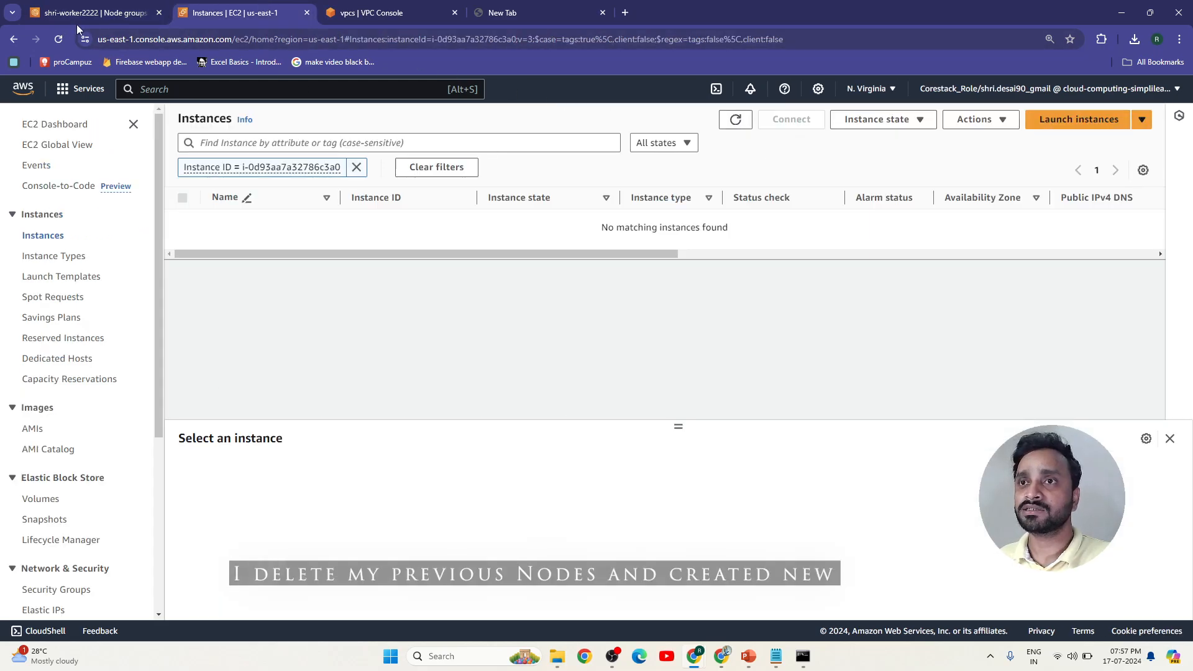
pyautogui.click(61, 17)
pyautogui.click(392, 434)
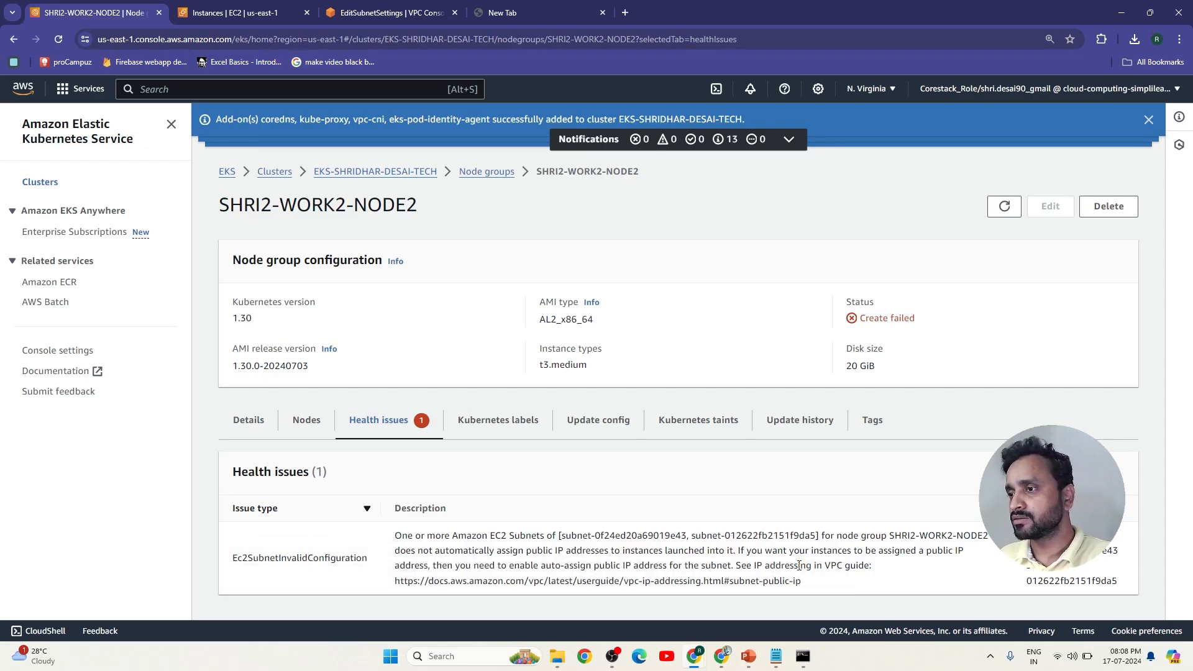
# - Enable auto-assignment of public IPv4 addresses on the EKS-SS-PRO1-subnet-public1-us-east-1a subnet and save its settings
pyautogui.click(353, 14)
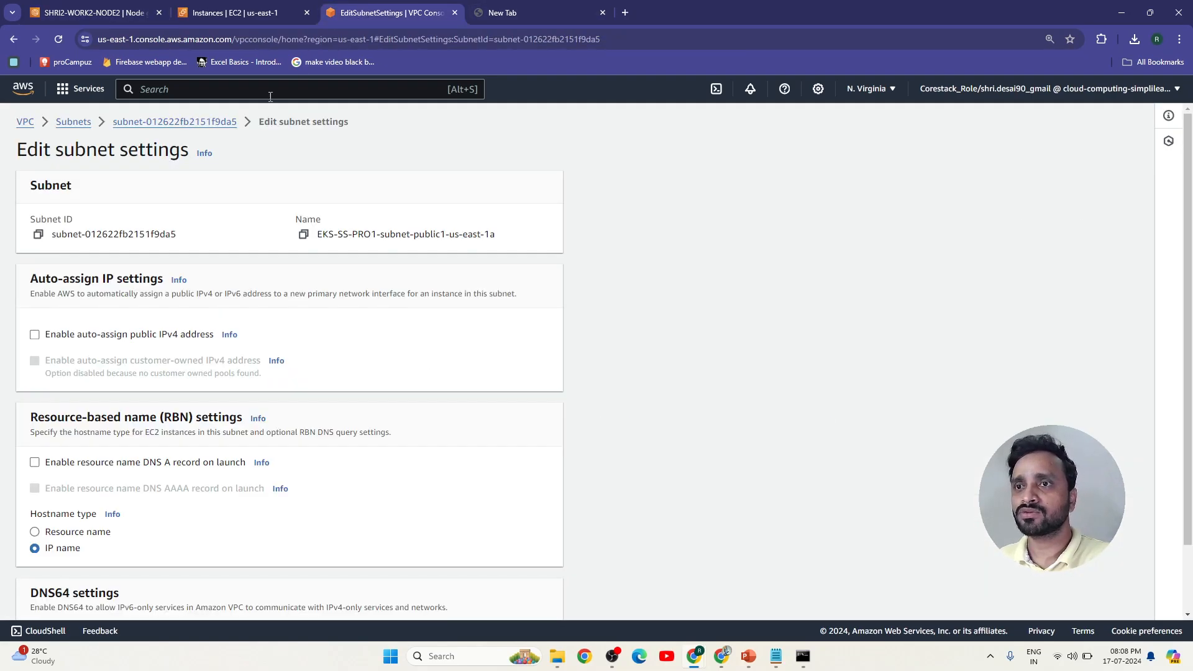
pyautogui.click(73, 121)
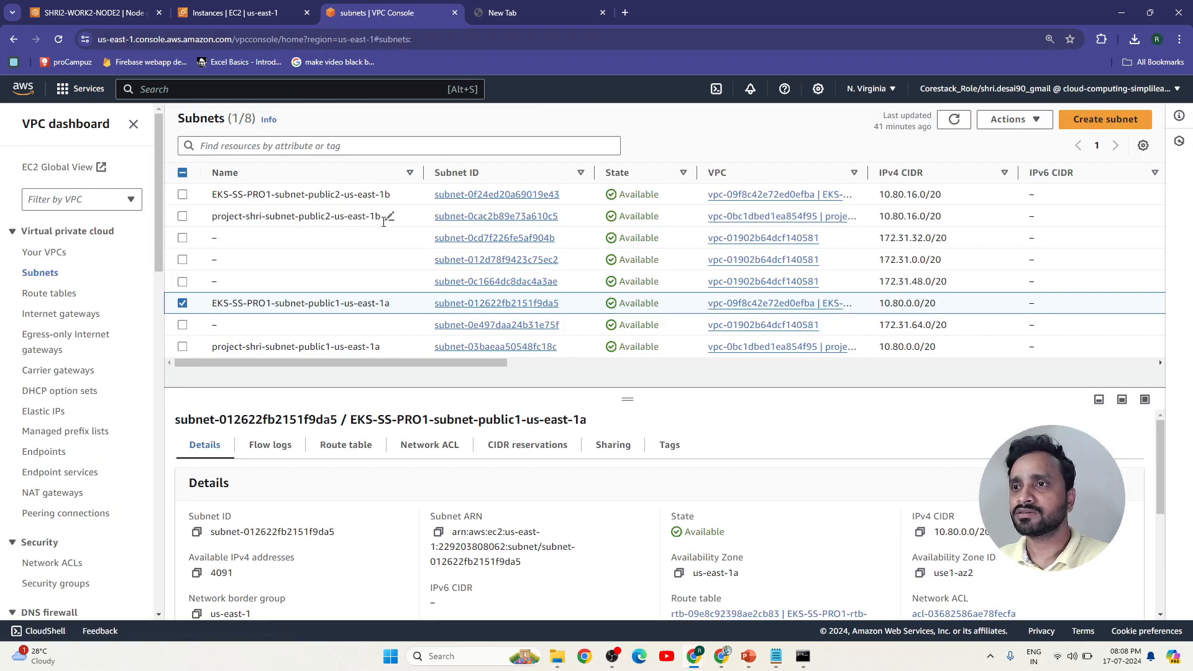
pyautogui.rightClick(384, 303)
pyautogui.click(436, 370)
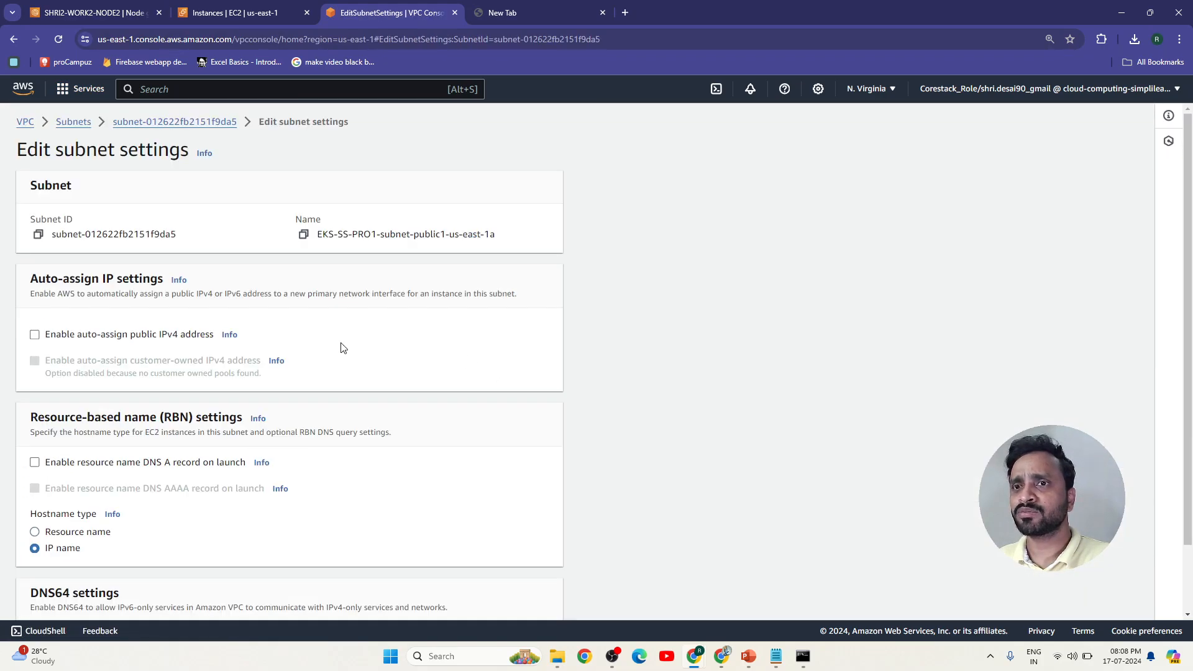
pyautogui.click(84, 339)
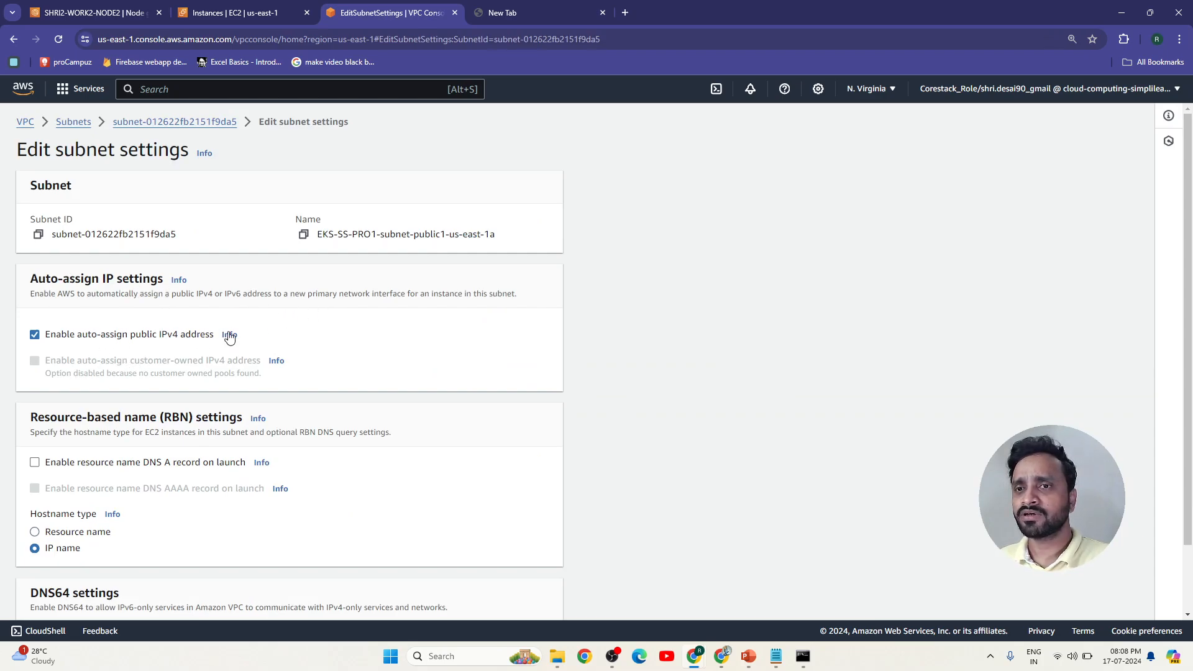
pyautogui.scroll(-1, 259, 345)
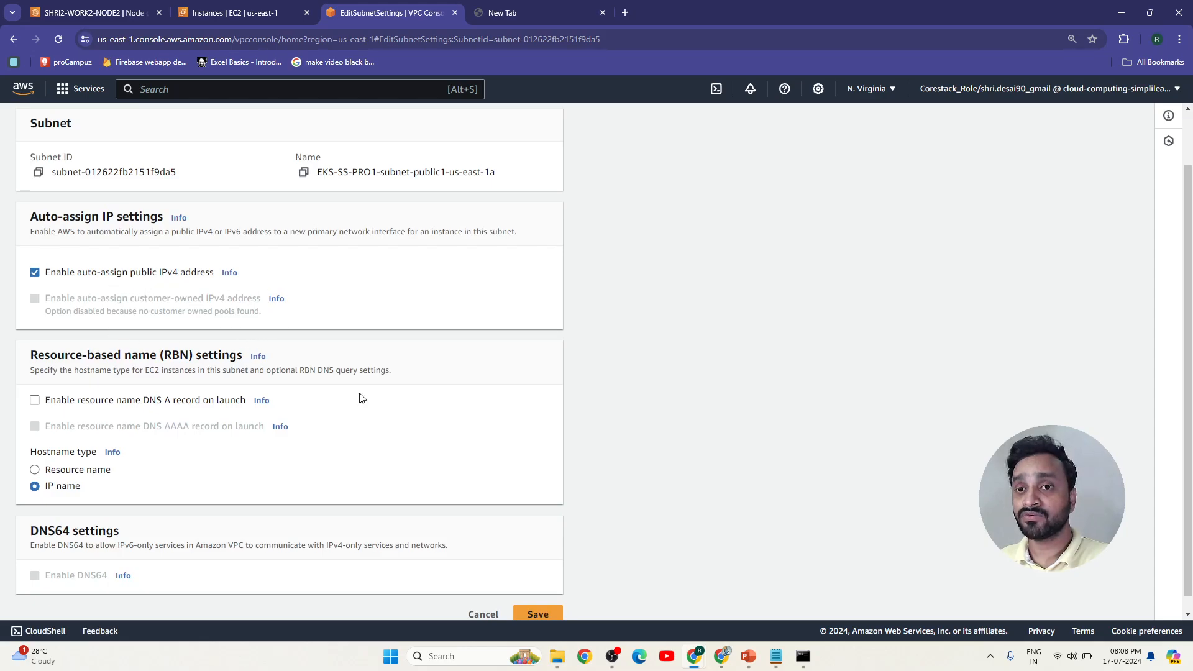
pyautogui.click(537, 614)
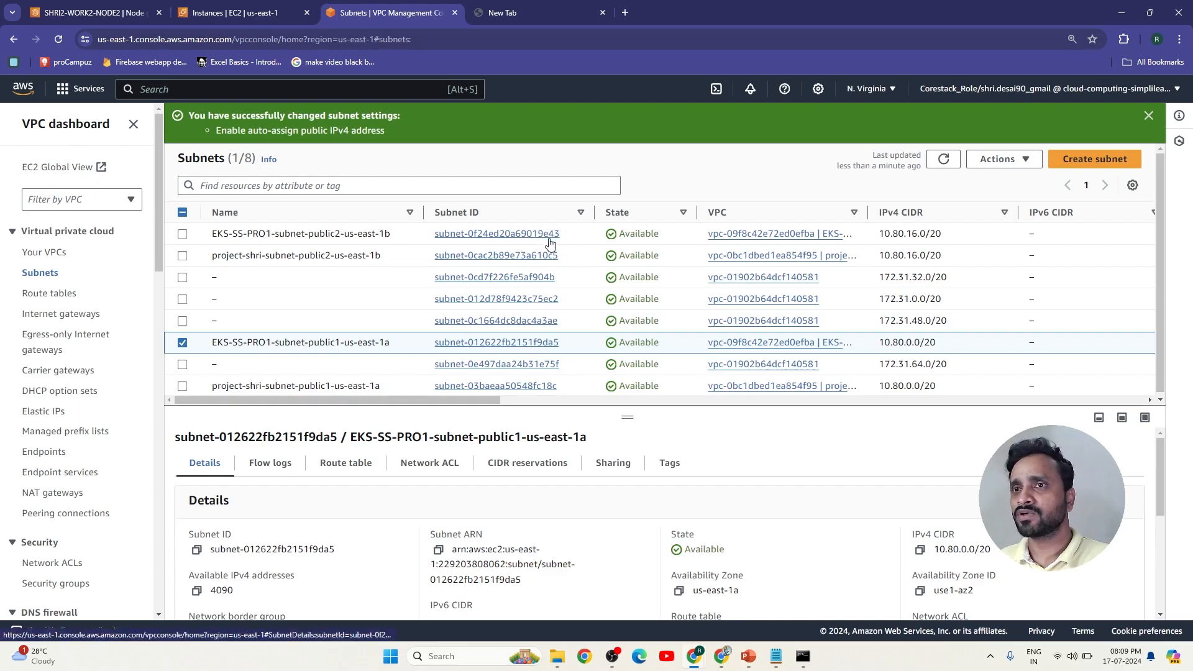
# - Enable auto-assignment of public IPv4 addresses on the EKS-SS-PRO1-subnet-public2-us-east-1b subnet and save its settings
pyautogui.click(524, 241)
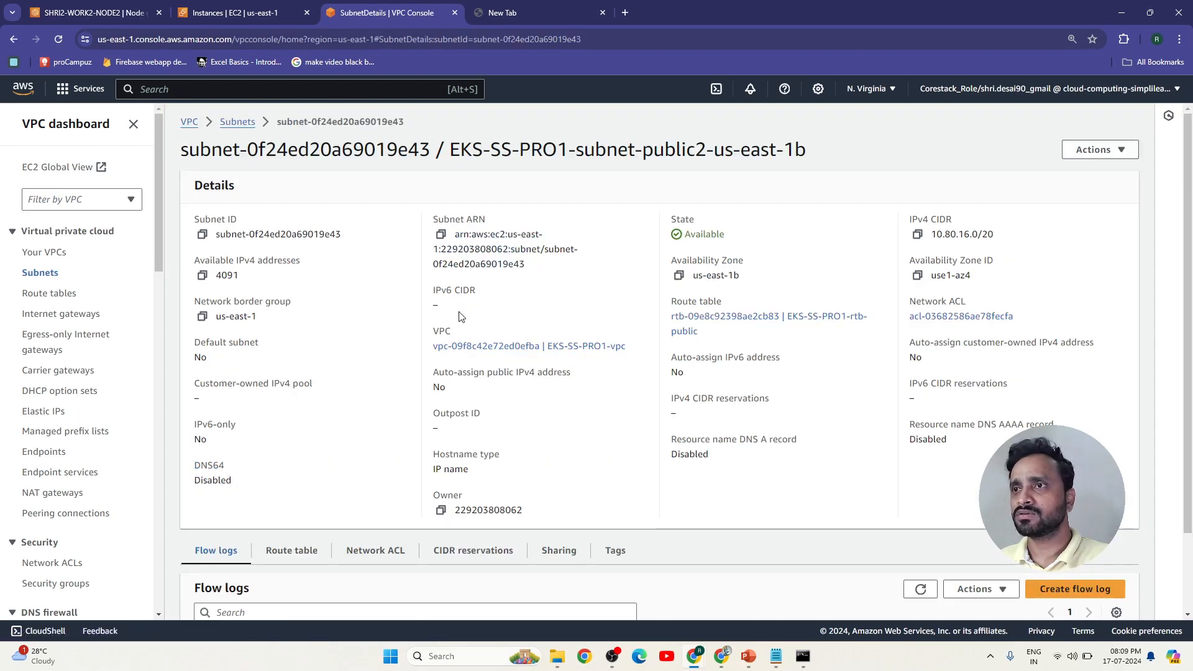
pyautogui.click(1095, 150)
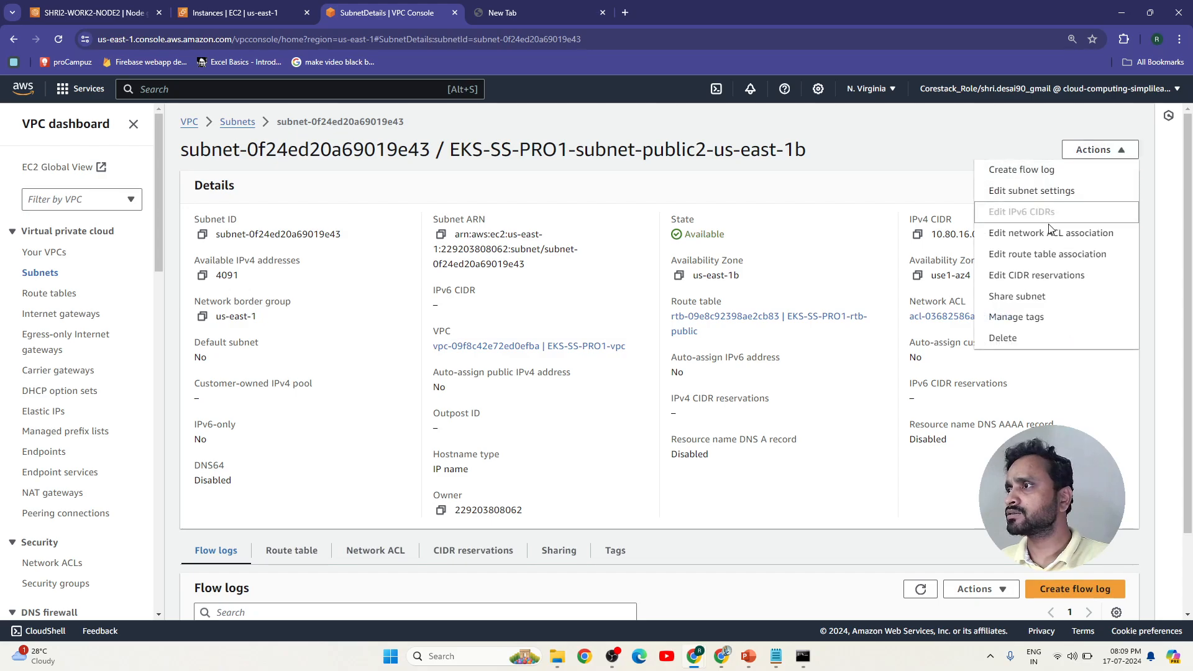
pyautogui.click(1044, 191)
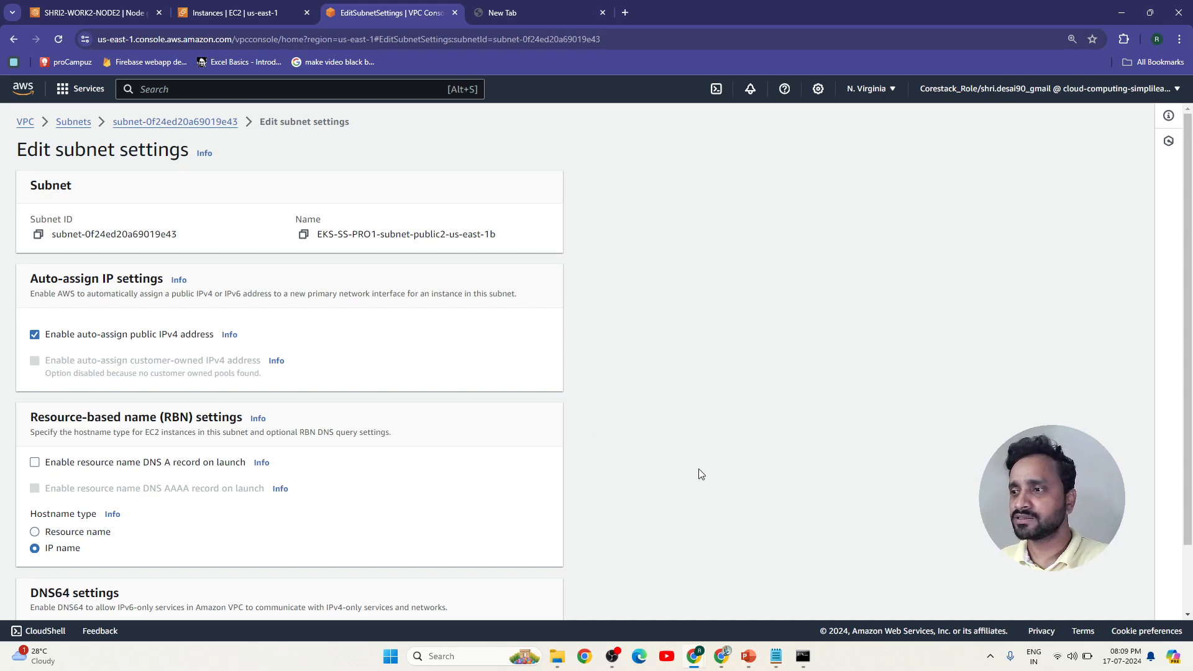
pyautogui.scroll(-2, 550, 485)
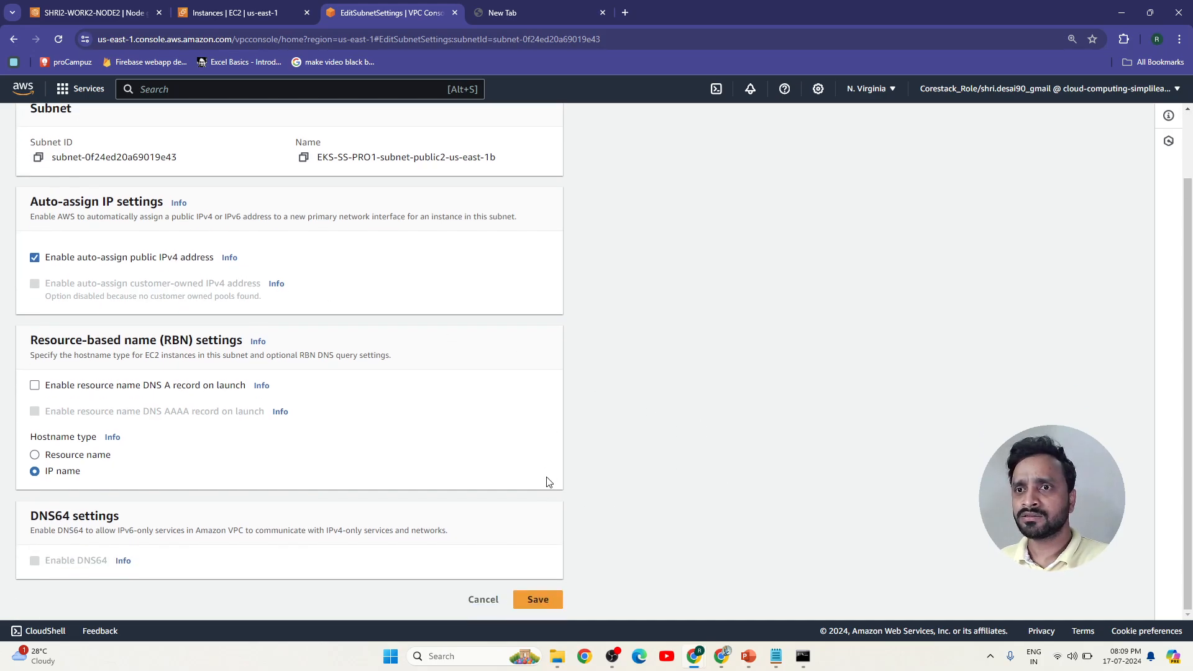
pyautogui.click(538, 599)
# - Refresh the SHRI2-WORK2-NODE2 node group's status and delete the group, confirming with its name
pyautogui.hotkey('ctrl', '1')
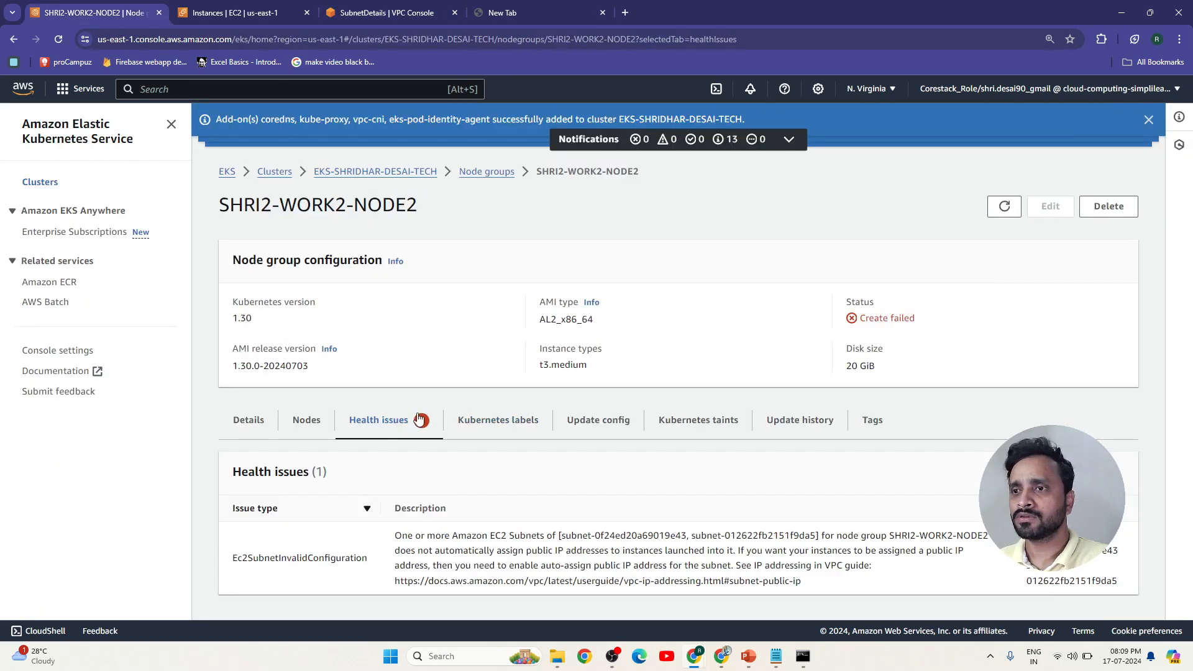
pyautogui.click(1004, 208)
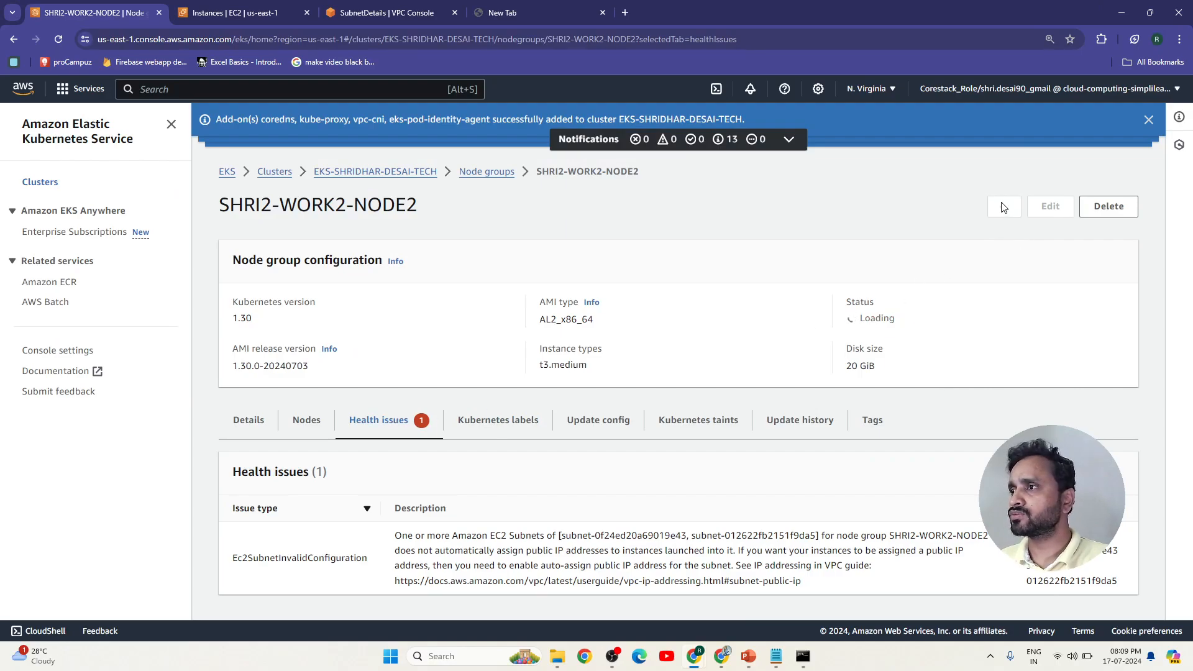
pyautogui.click(1109, 206)
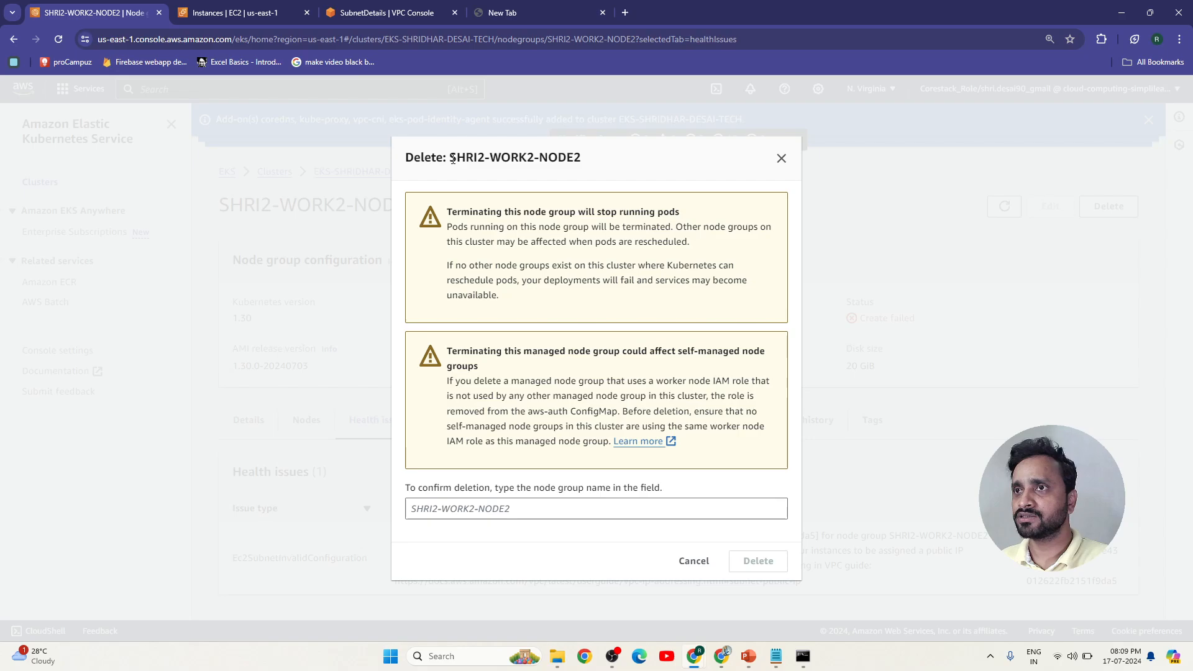
pyautogui.moveTo(449, 158); pyautogui.dragTo(599, 168)
pyautogui.hotkey('ctrl', 'c')
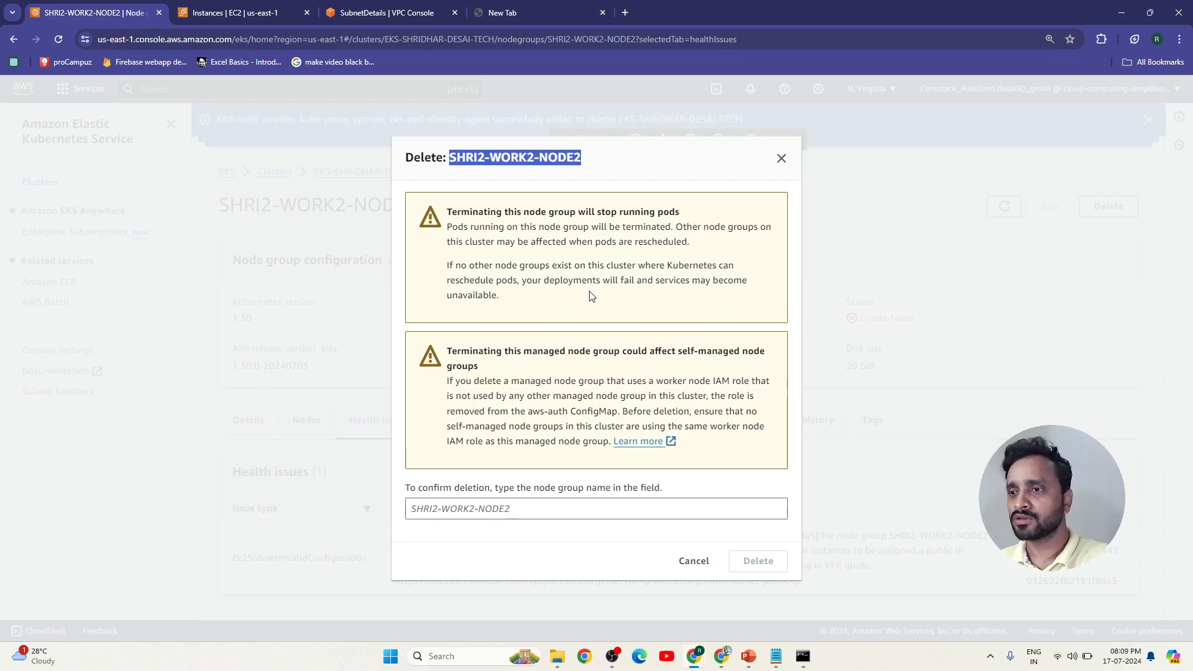
pyautogui.click(483, 511)
pyautogui.hotkey('ctrl', 'v')
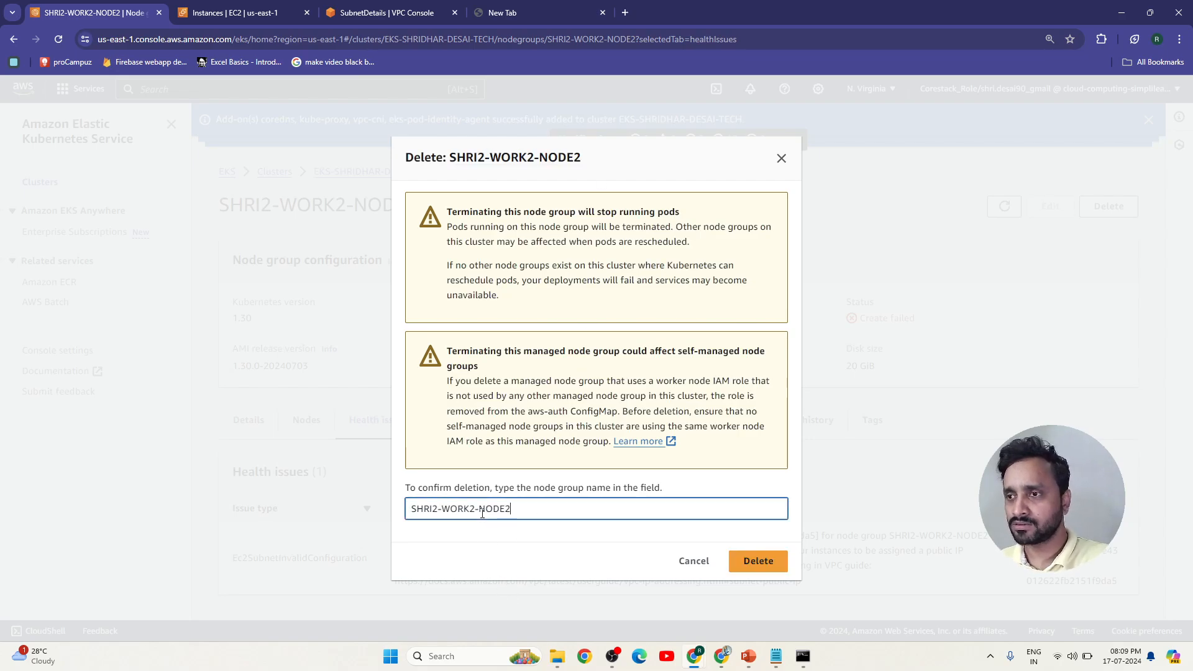
pyautogui.click(759, 561)
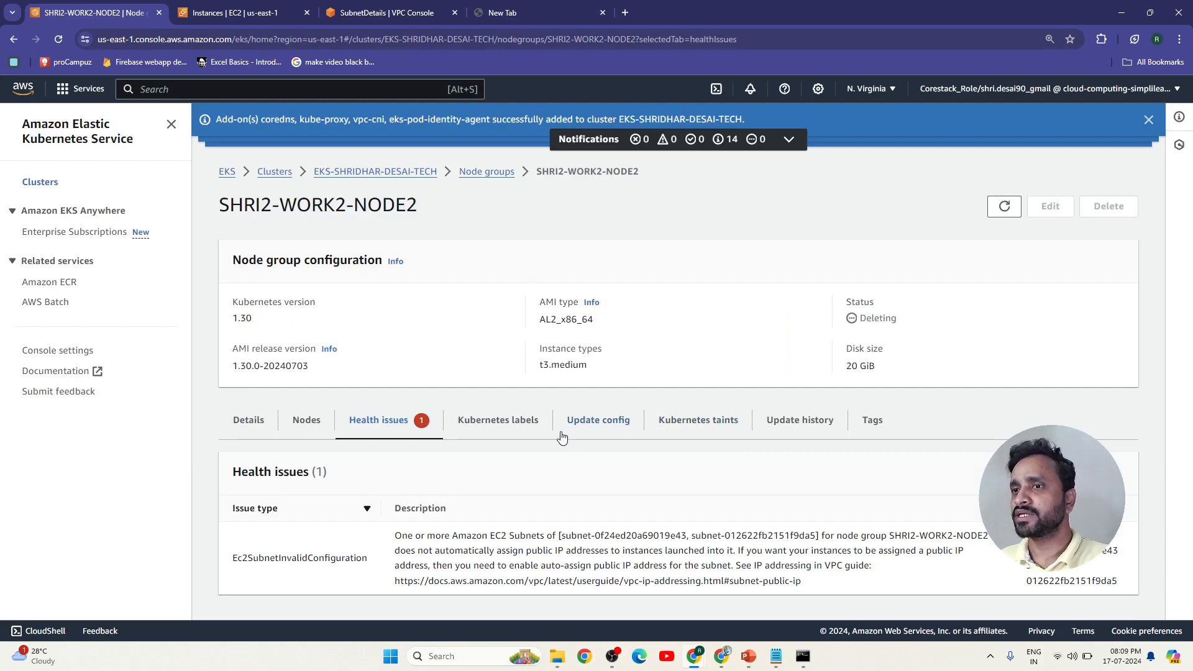
# - Start adding a new node group to the cluster and name it SHRI222-NODE22-WORK
pyautogui.click(307, 420)
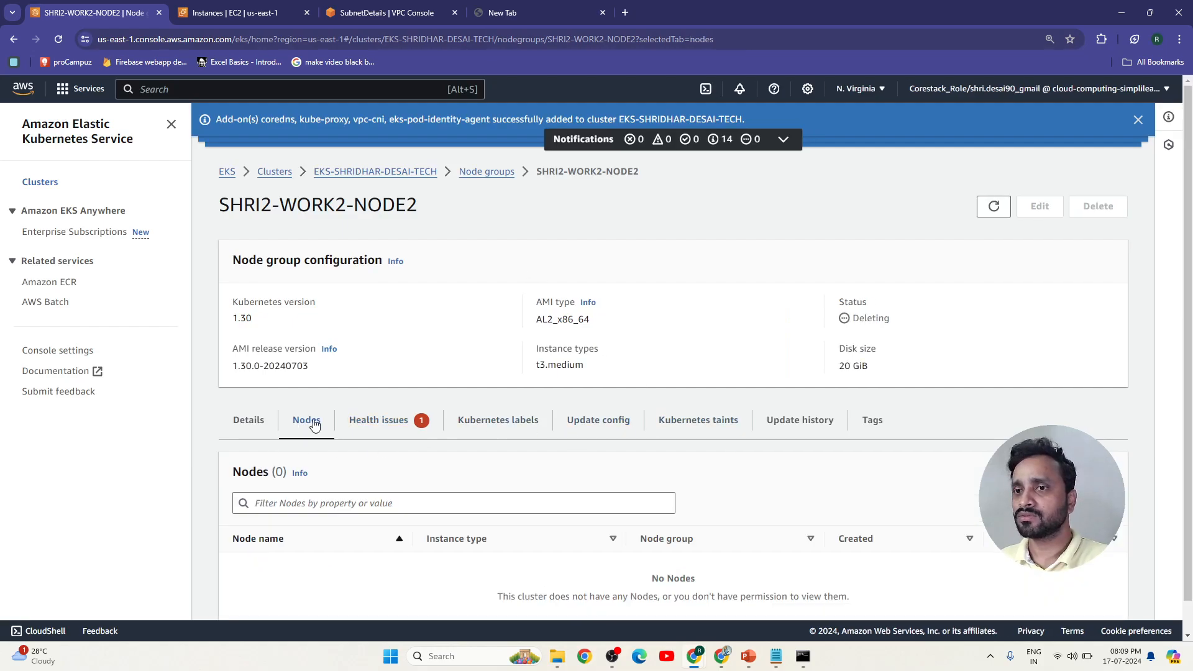
pyautogui.click(486, 171)
pyautogui.scroll(-4, 997, 441)
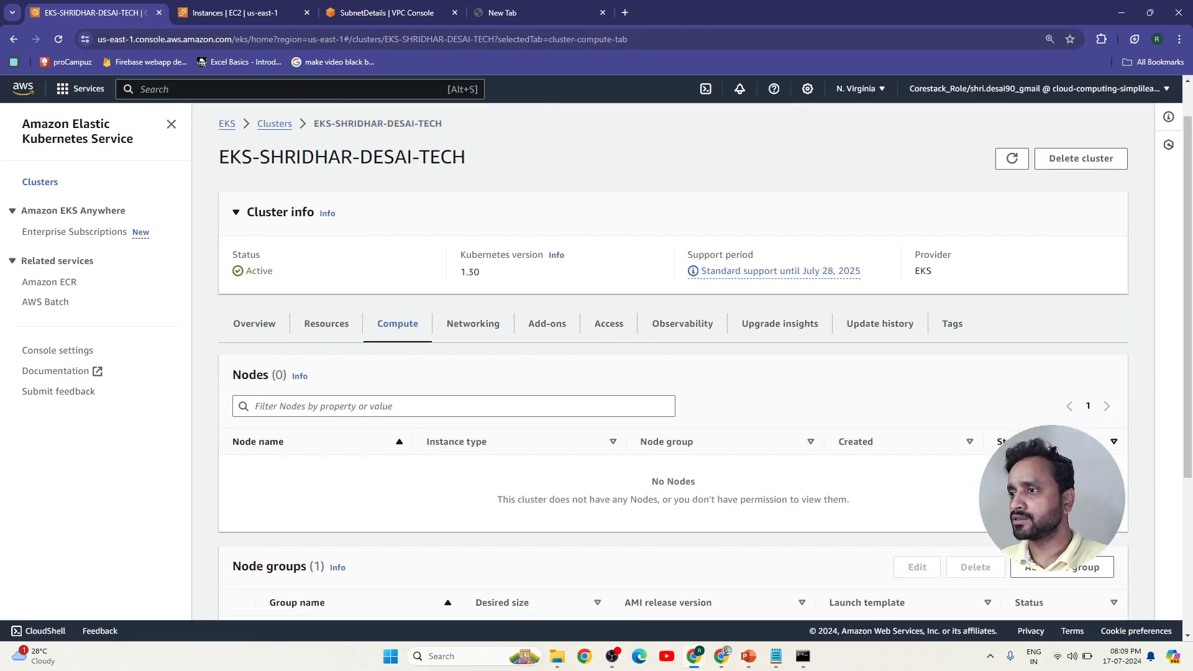
pyautogui.click(1065, 367)
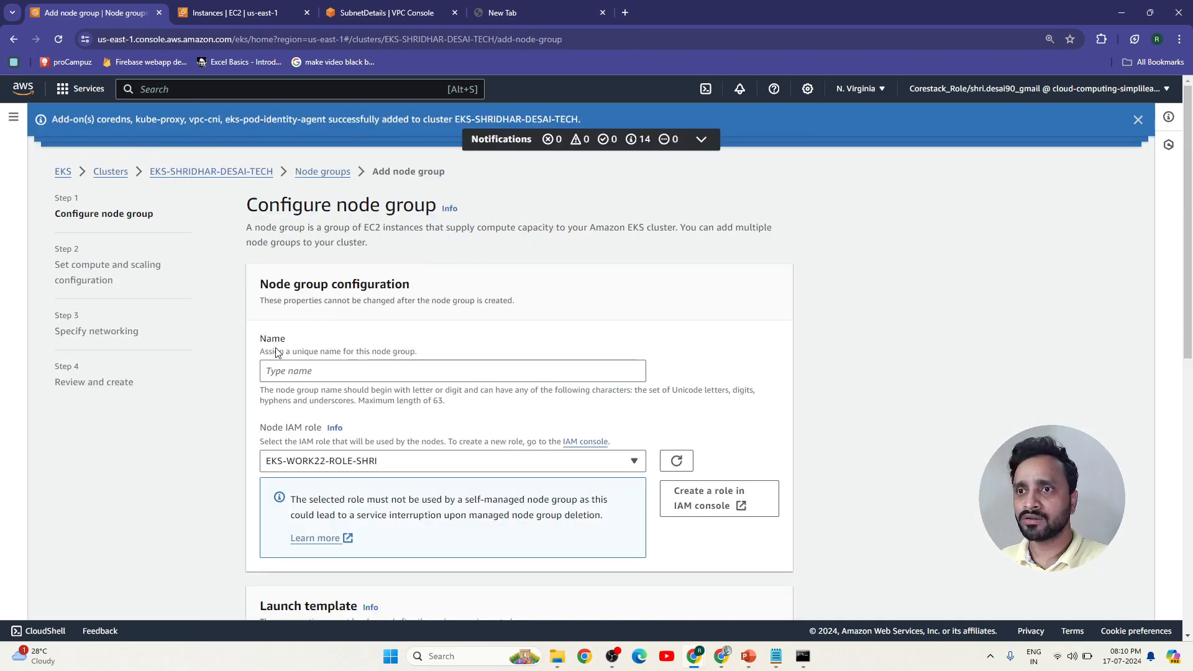
pyautogui.click(282, 375)
pyautogui.write('SH')
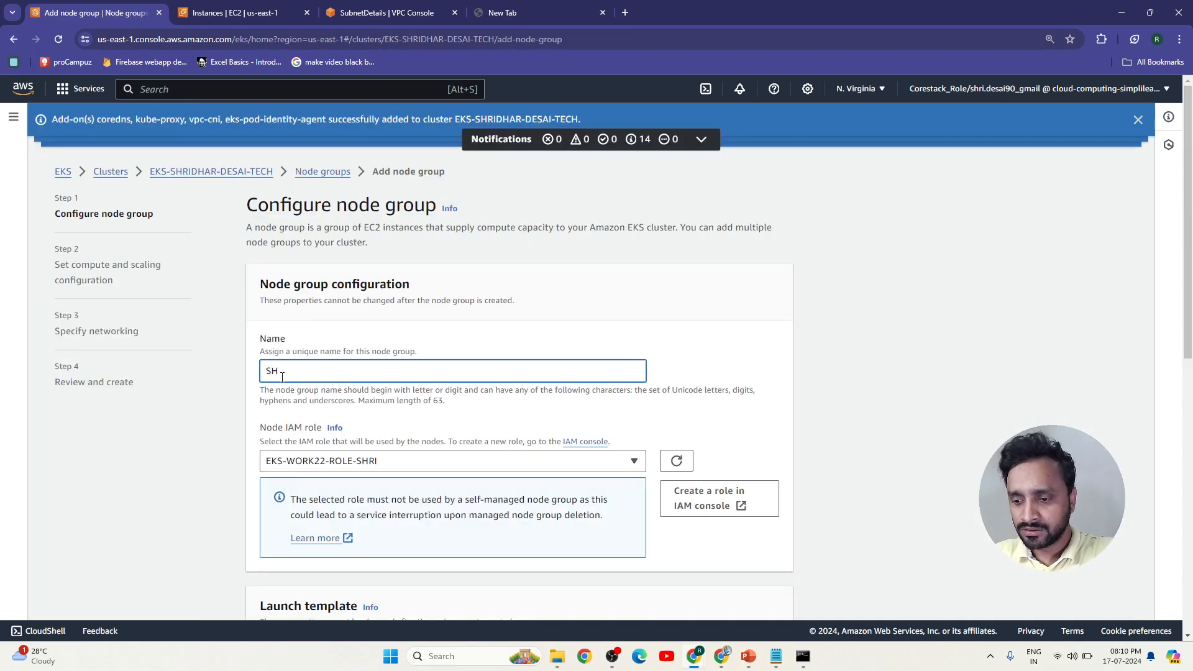
pyautogui.write('RI222-NODE22')
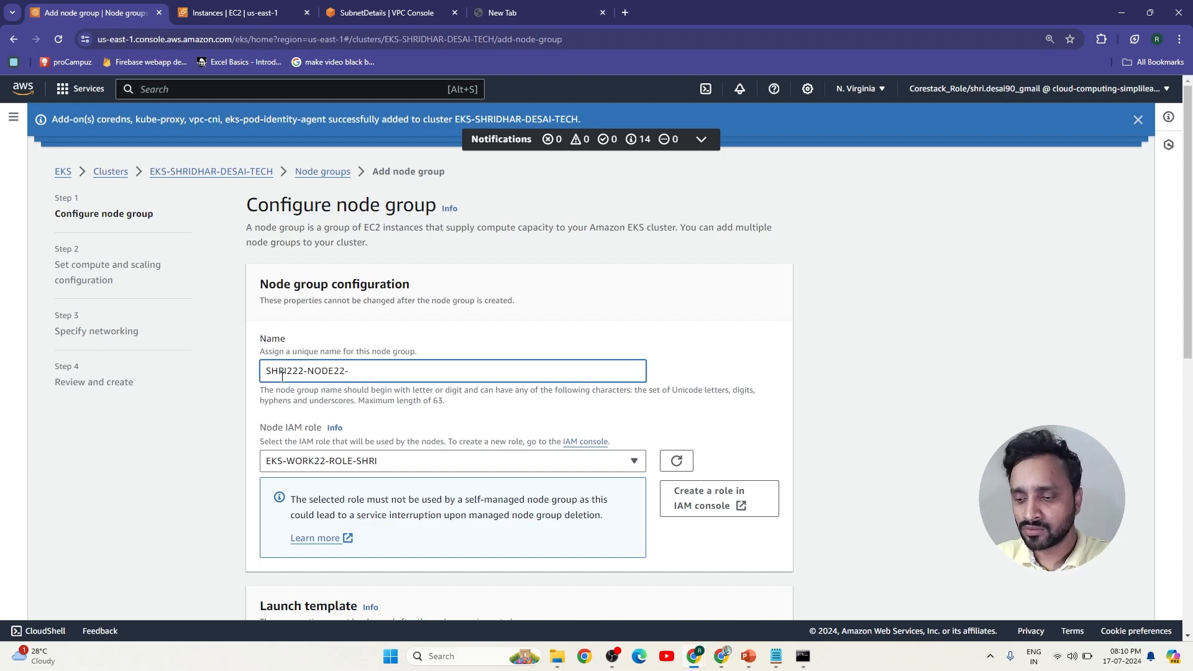
pyautogui.write('-WORK')
# - Keep EKS-WORK22-ROLE-SHRI as the node IAM role and continue to the compute and scaling configuration
pyautogui.click(498, 460)
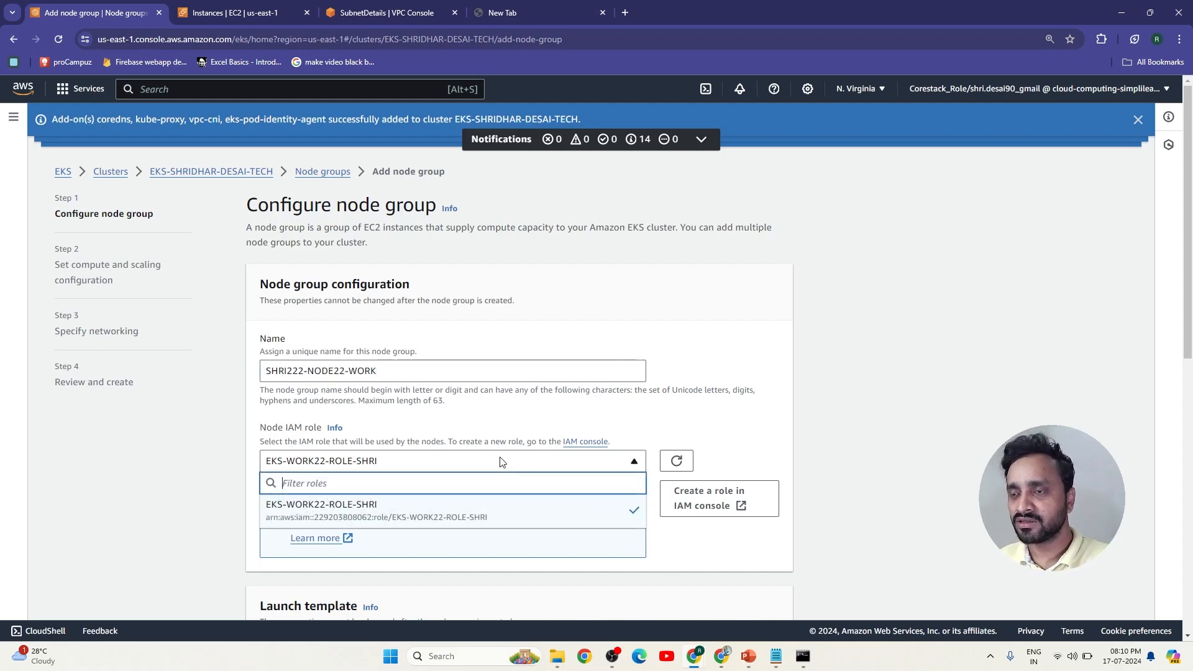
pyautogui.click(207, 513)
pyautogui.scroll(-10, 698, 367)
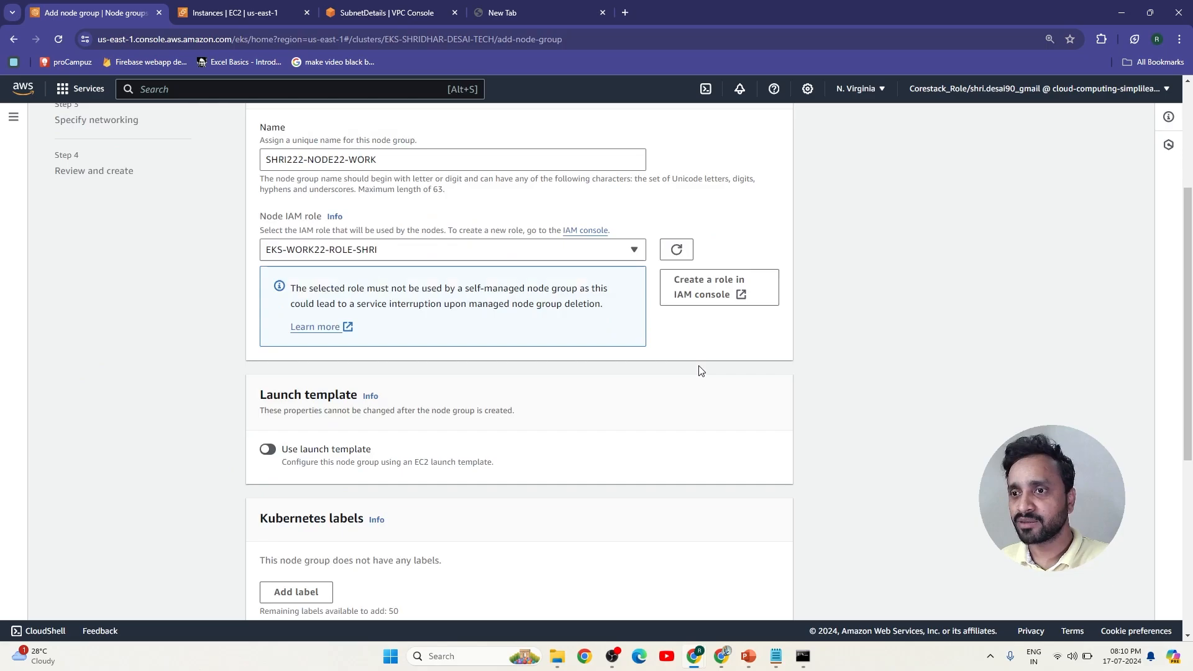
pyautogui.click(766, 590)
# - Keep the Amazon Linux 2 (AL2_x86_64) AMI type, set the node group's maximum size to 3 nodes, and continue to the networking configuration
pyautogui.click(296, 340)
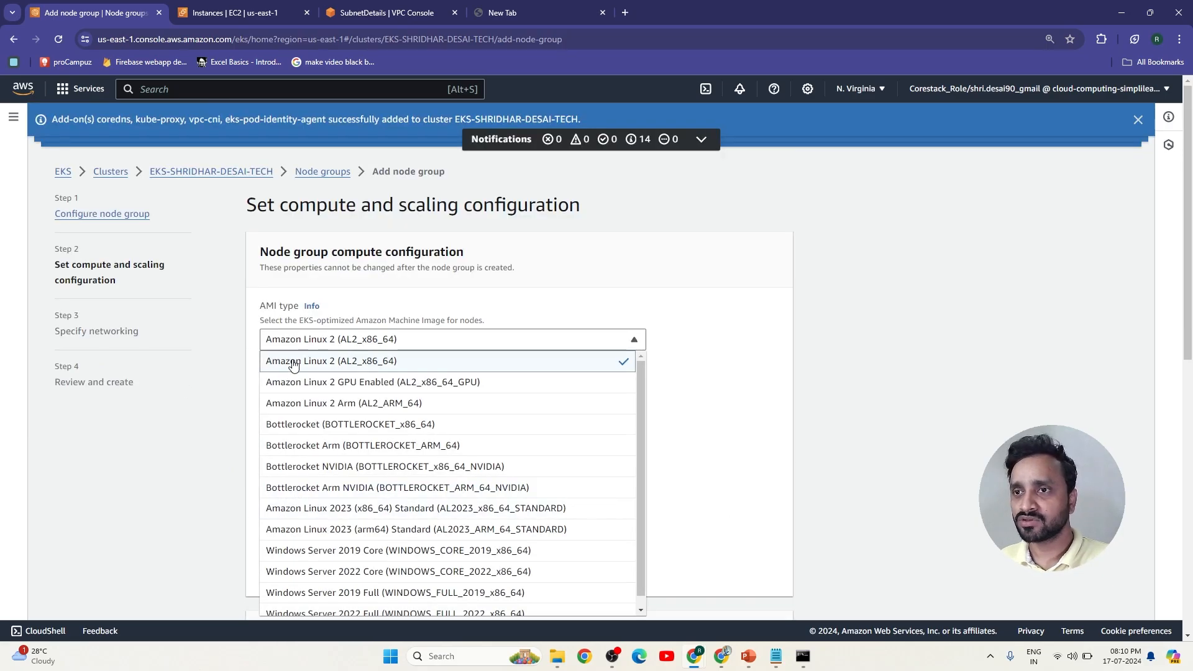
pyautogui.click(218, 391)
pyautogui.scroll(-3, 287, 421)
pyautogui.scroll(-3, 218, 420)
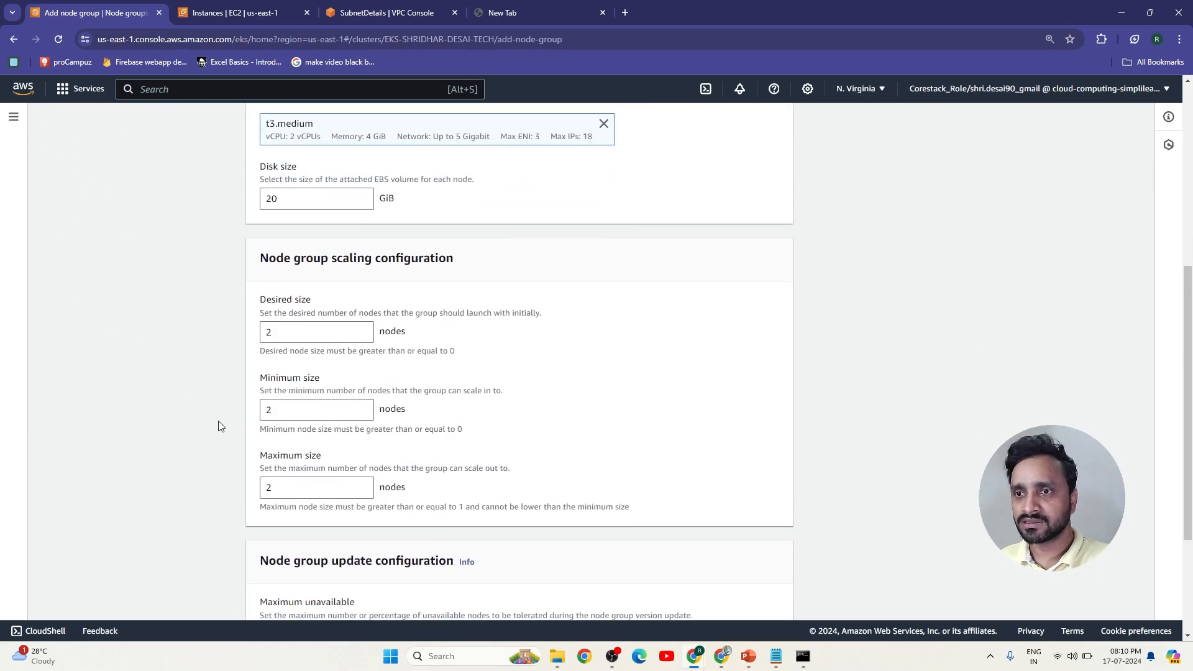
pyautogui.click(290, 480)
pyautogui.click(933, 365)
pyautogui.scroll(-3, 882, 361)
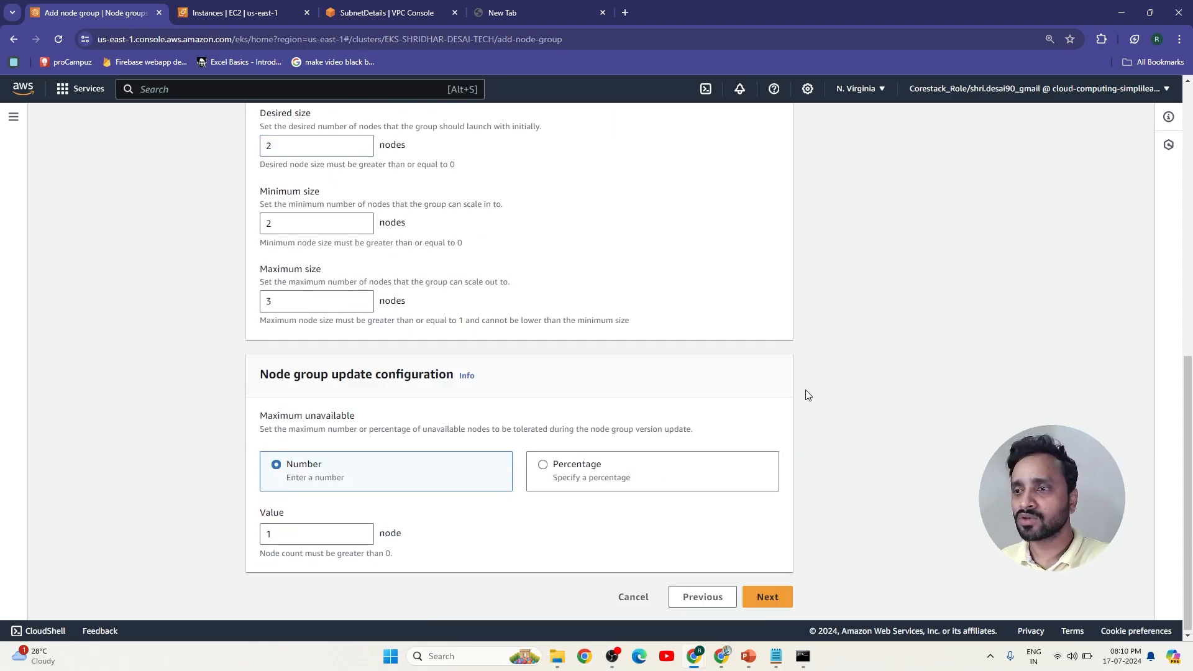
pyautogui.click(762, 598)
# - Keep both EKS-SS-PRO1 public subnets selected for the node group and review the full configuration summary
pyautogui.click(298, 340)
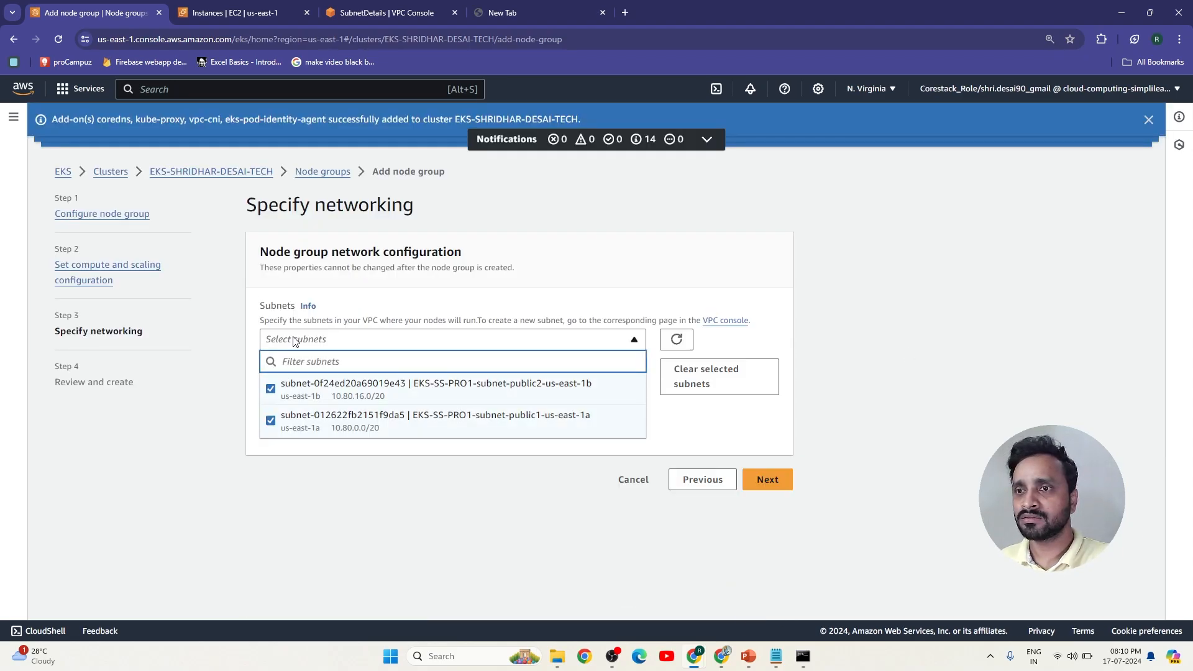
pyautogui.click(743, 443)
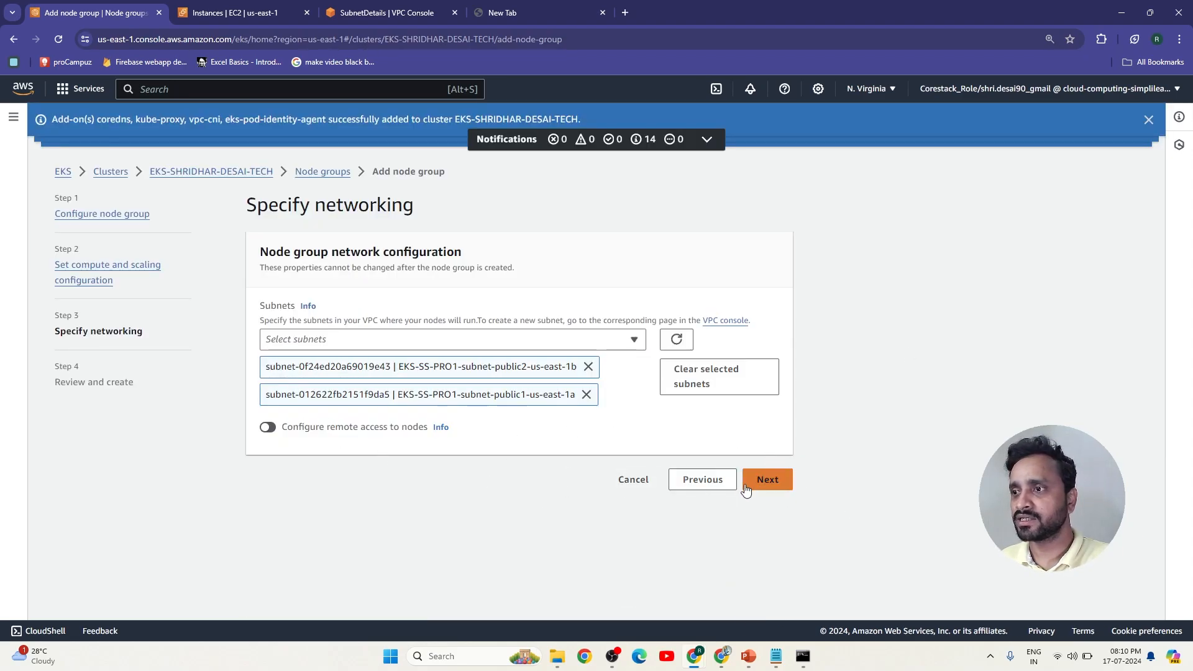
pyautogui.click(765, 480)
pyautogui.scroll(-10, 851, 458)
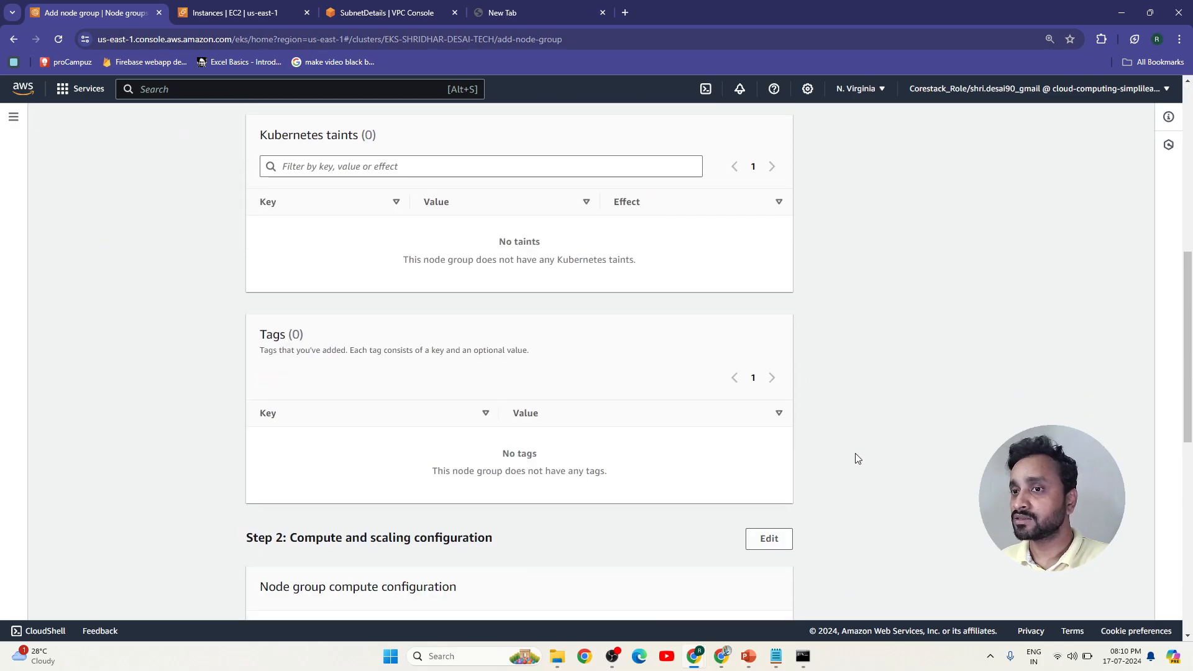
pyautogui.scroll(-5, 855, 453)
pyautogui.scroll(12, 856, 453)
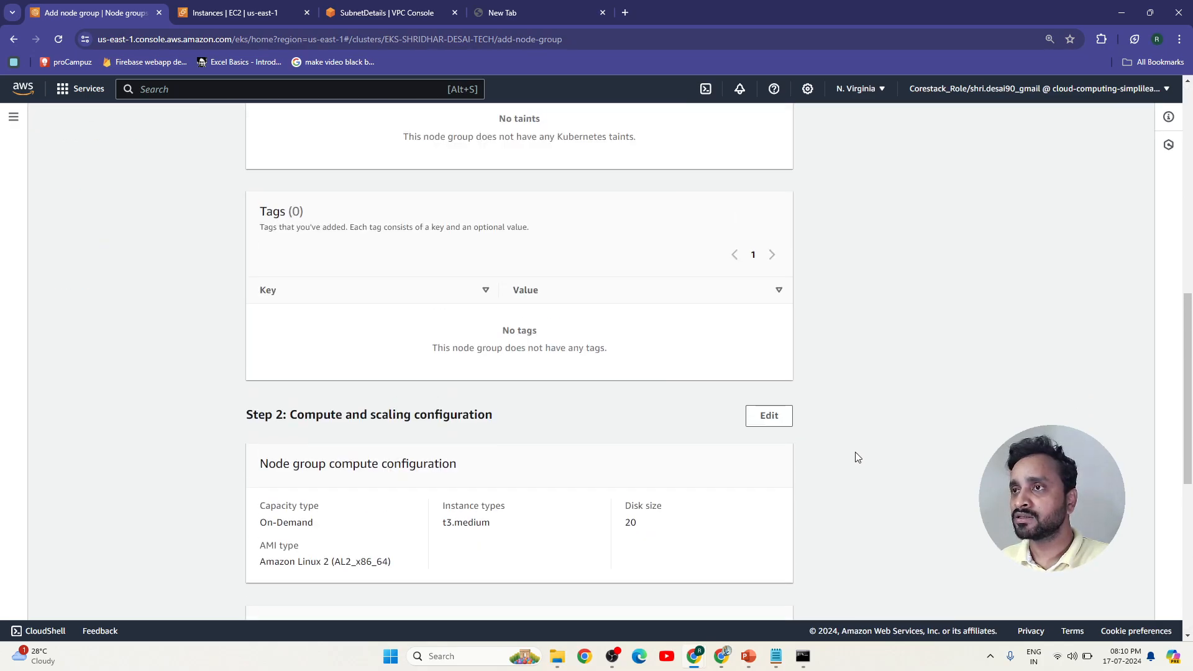
pyautogui.scroll(-12, 858, 457)
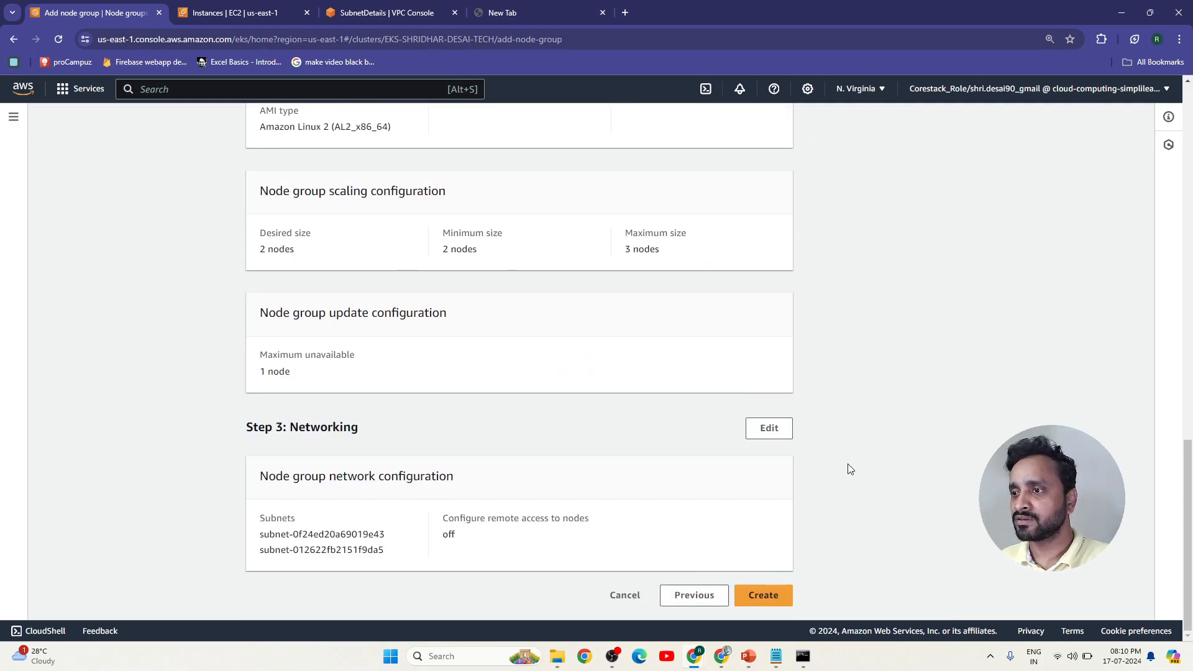
# - Return to the networking configuration, enable remote access to nodes, and choose EKS-NEW-KEY1 as the EC2 key pair
pyautogui.click(694, 596)
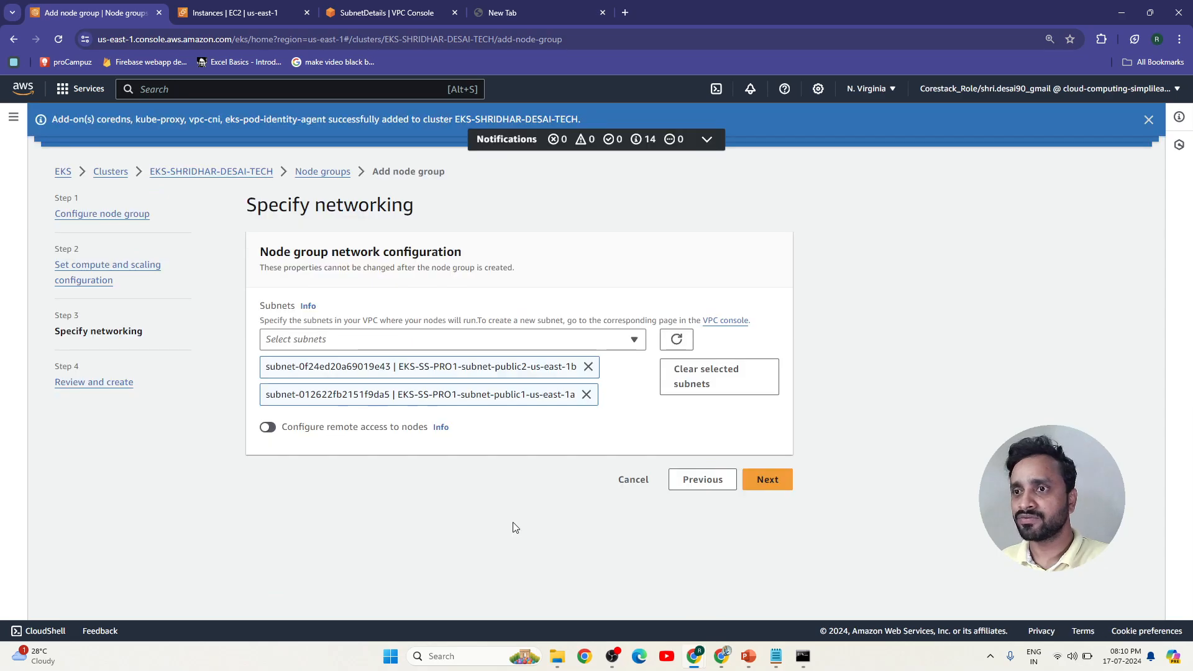
pyautogui.click(292, 428)
pyautogui.click(734, 420)
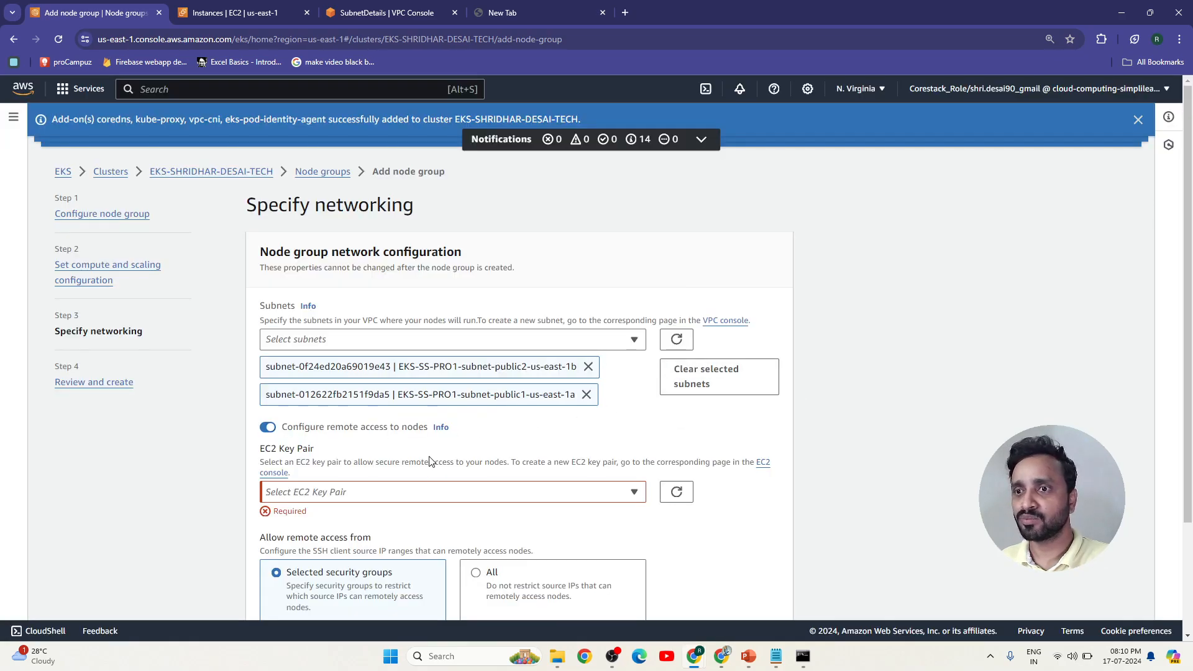
pyautogui.click(394, 492)
pyautogui.click(364, 533)
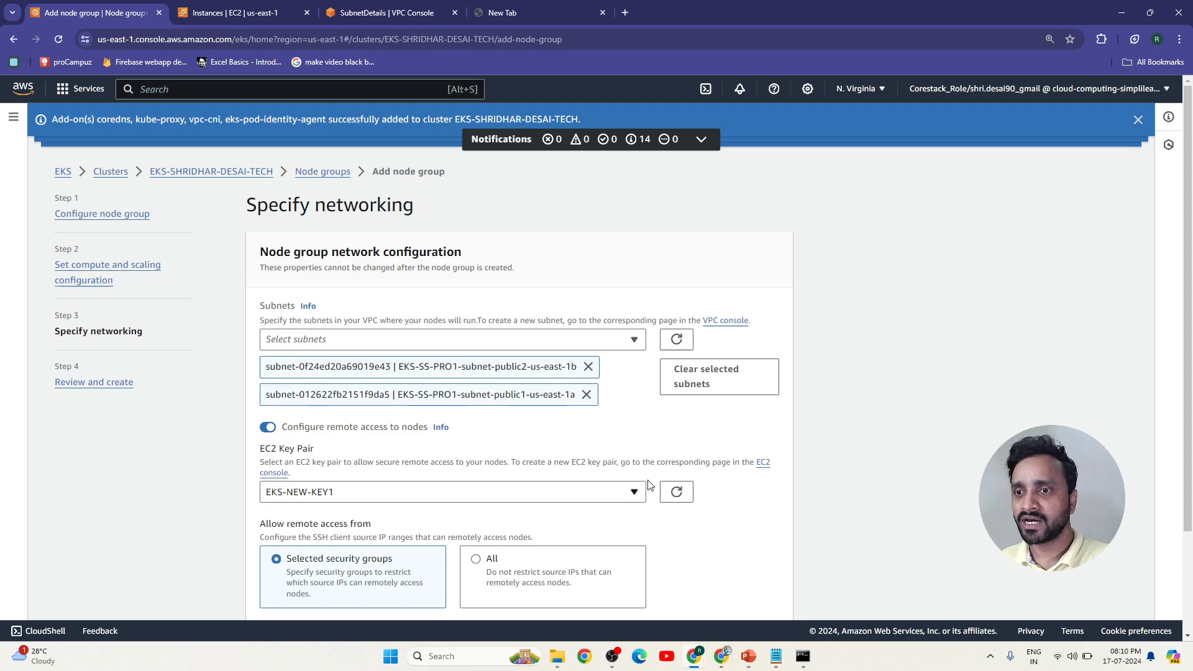
# - Allow remote access from the eks-cluster-sg-EKS-SHRIDHAR-DESAI-TECH and SHRI-SECURITY-EKS-2 security groups and continue to the review
pyautogui.scroll(-2, 364, 533)
pyautogui.click(348, 533)
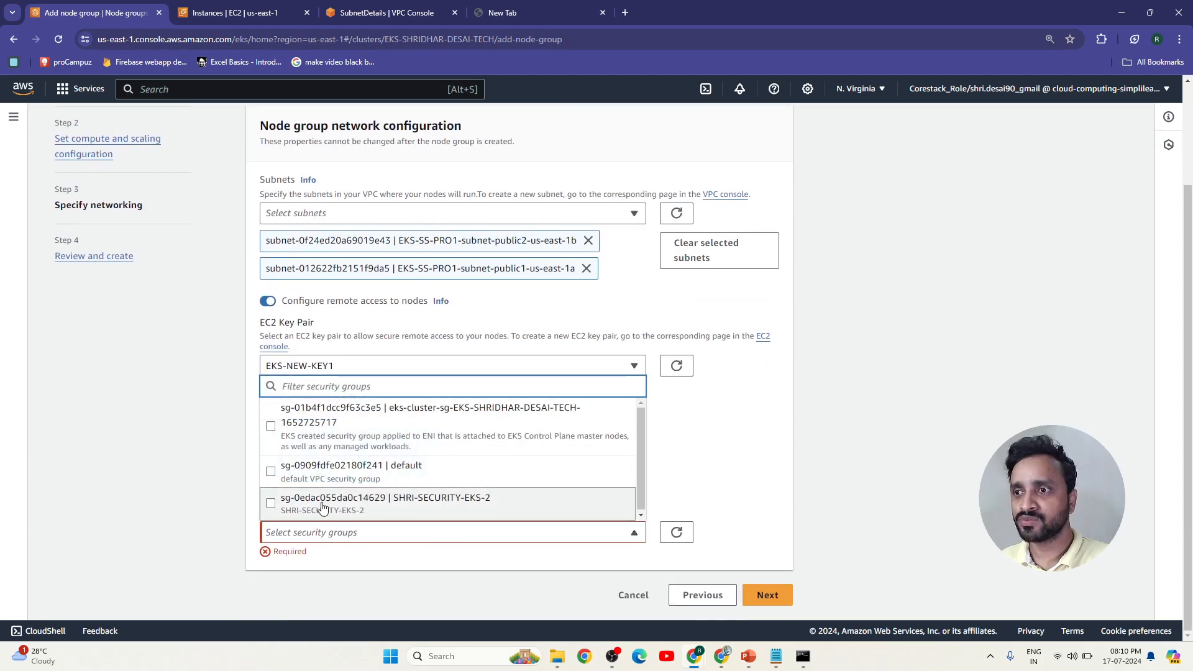
pyautogui.click(418, 430)
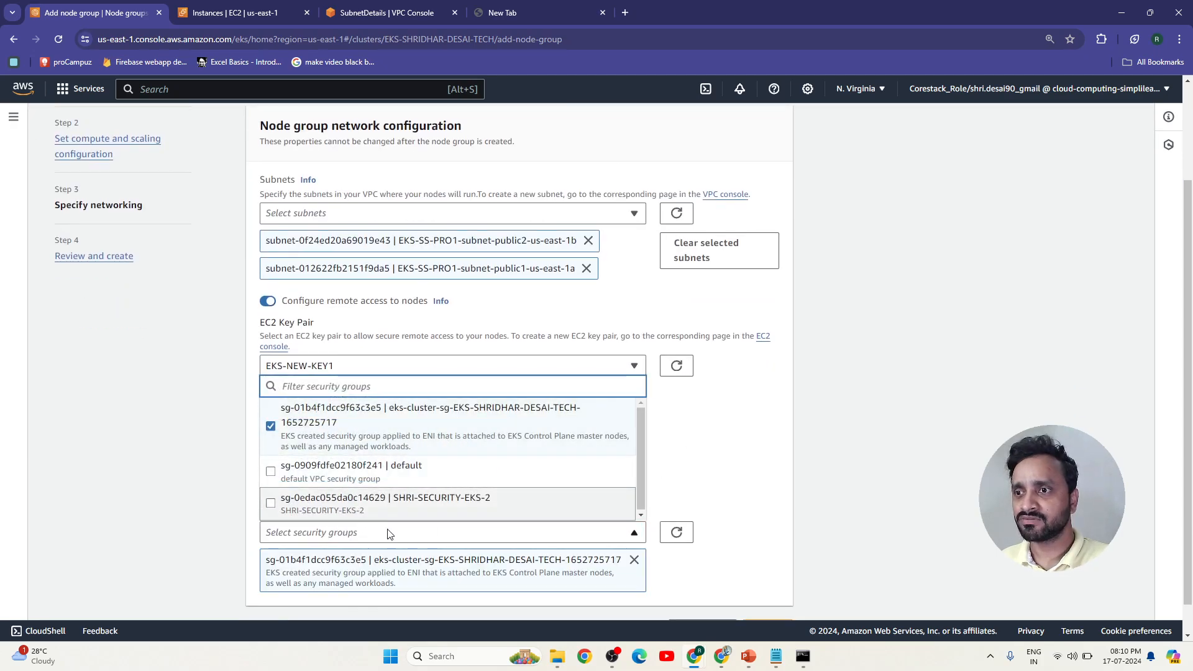
pyautogui.click(427, 508)
pyautogui.click(746, 481)
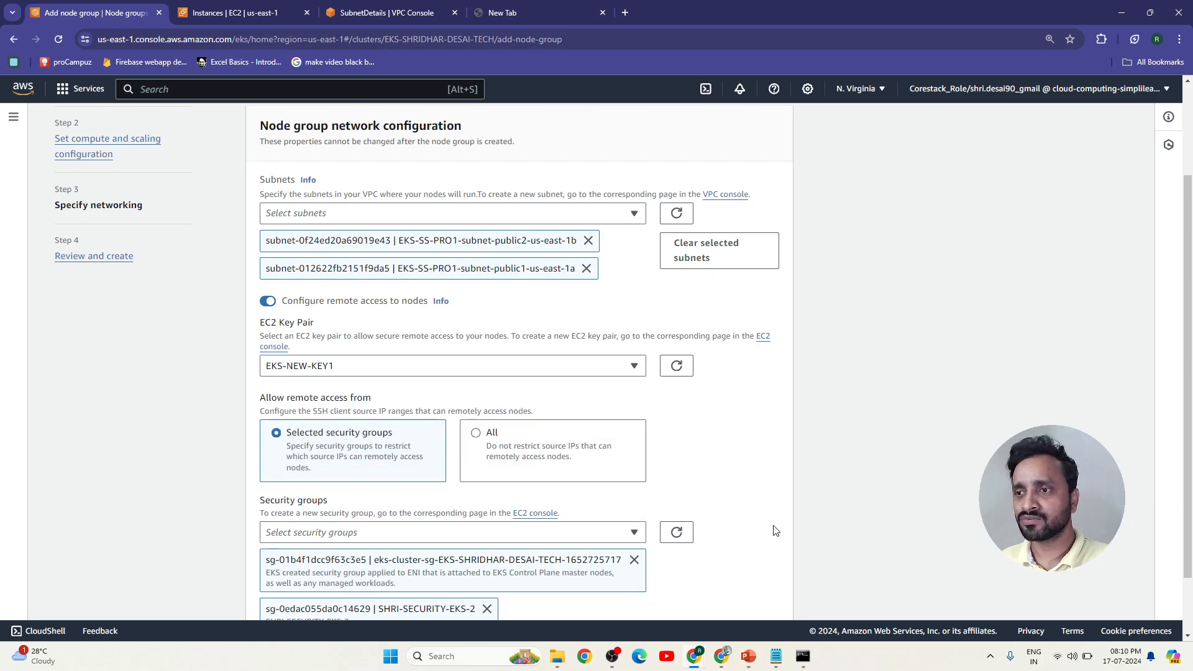
pyautogui.scroll(-2, 746, 547)
pyautogui.click(765, 594)
# - Review the node group's scaling and remote access settings and create the node group
pyautogui.scroll(-10, 663, 491)
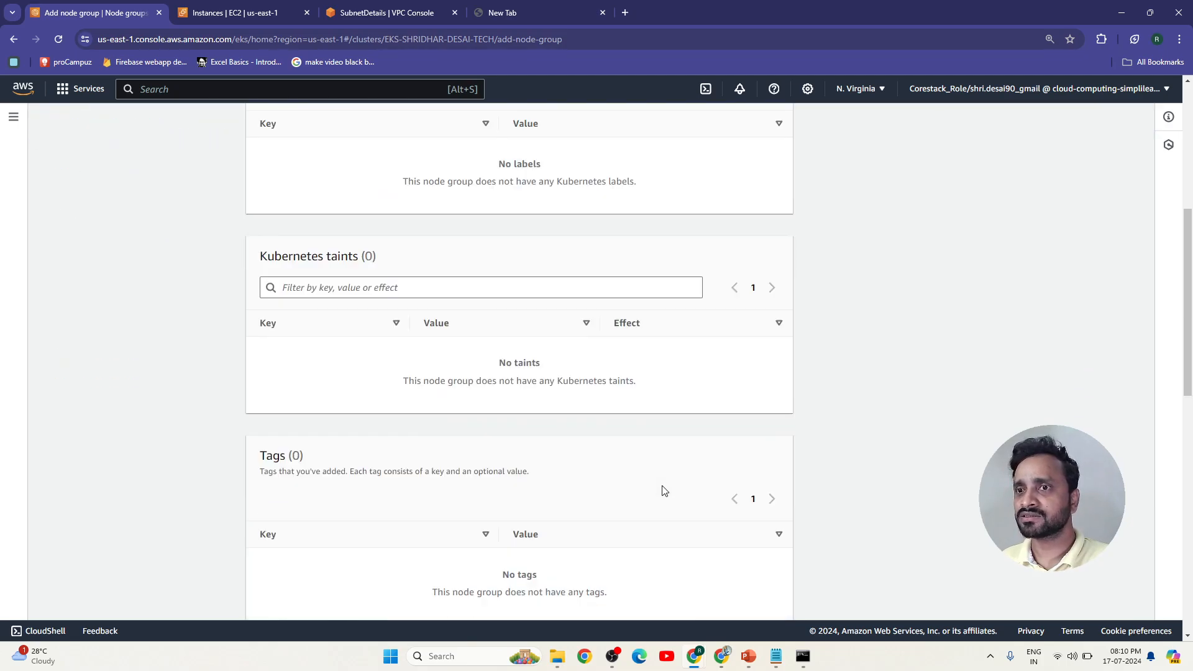
pyautogui.scroll(-5, 663, 493)
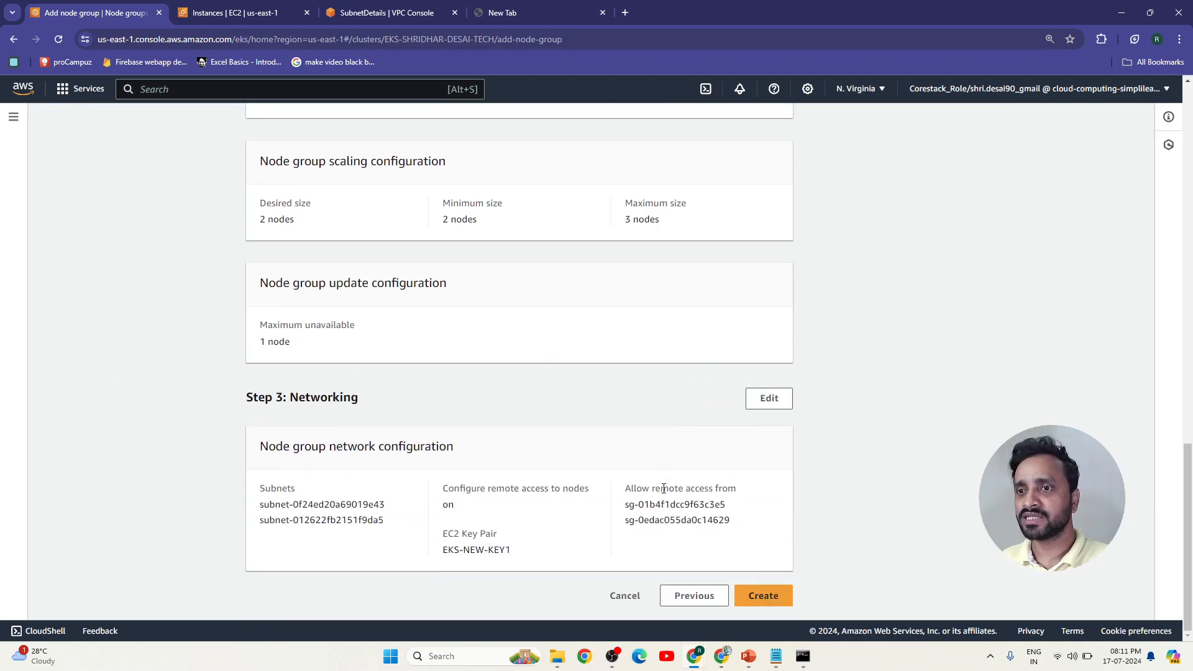
pyautogui.click(781, 597)
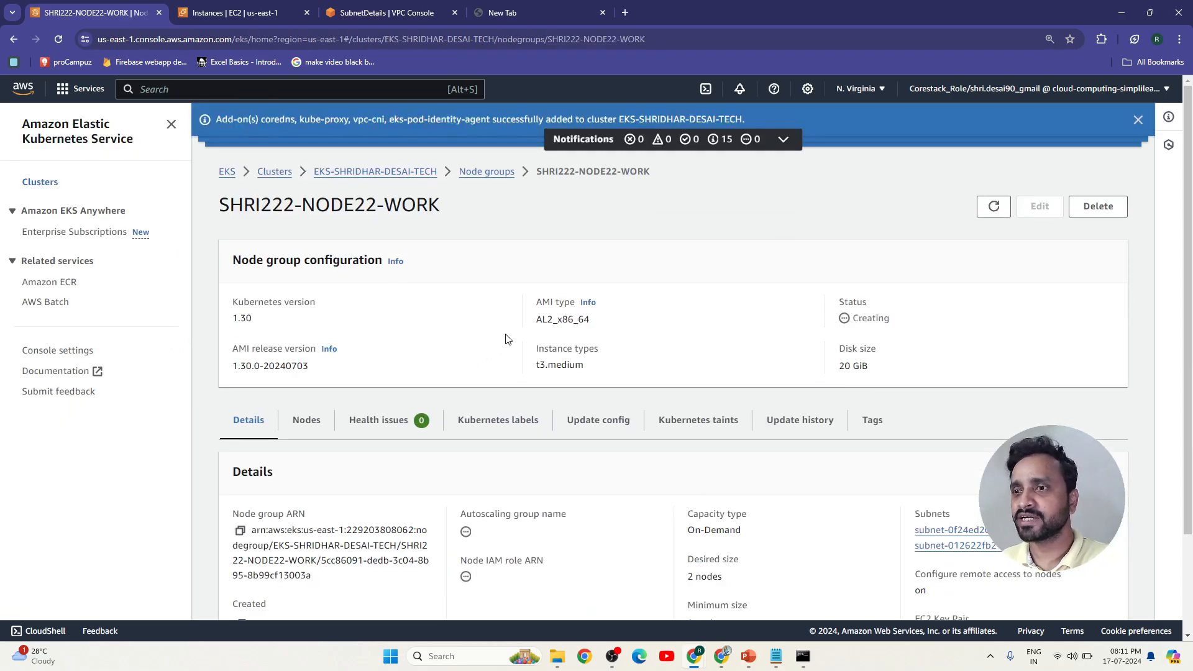
# - Refresh the SHRI222-NODE22-WORK node group's details repeatedly to check its creation status
pyautogui.click(994, 206)
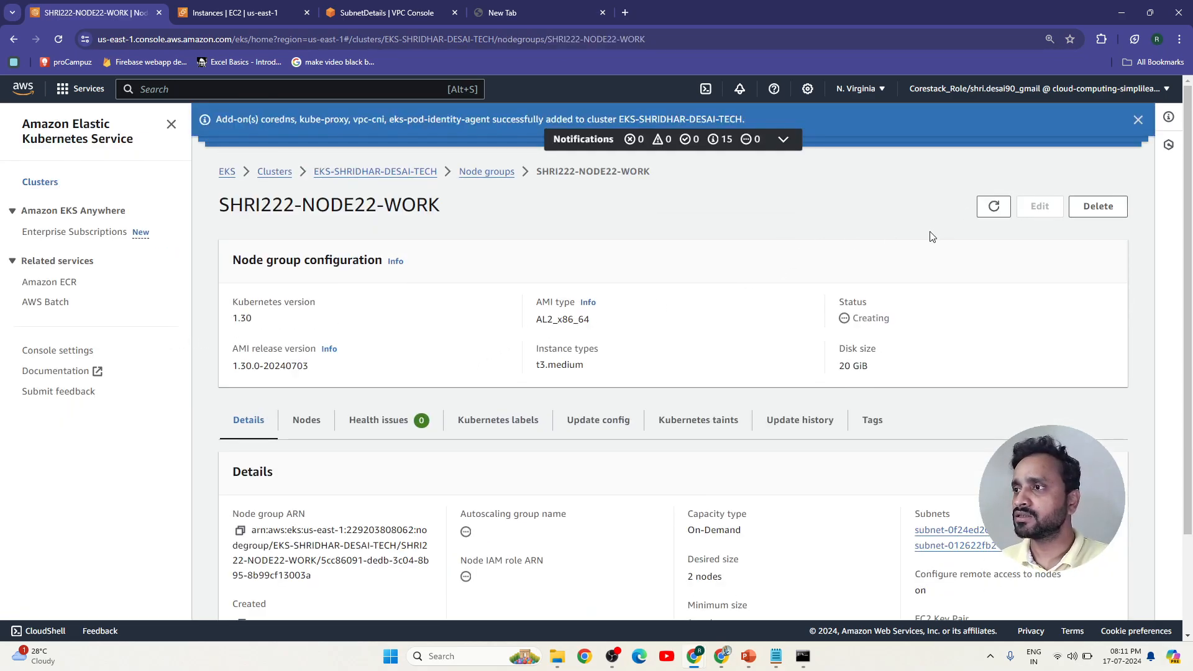
pyautogui.click(993, 207)
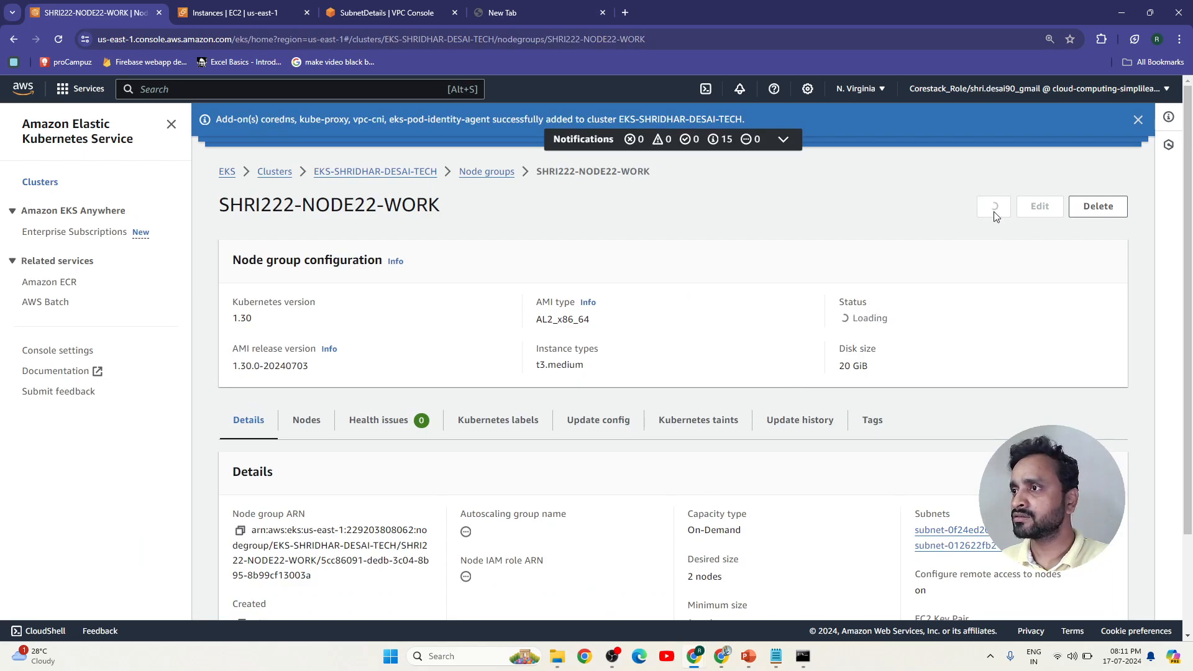
pyautogui.click(994, 207)
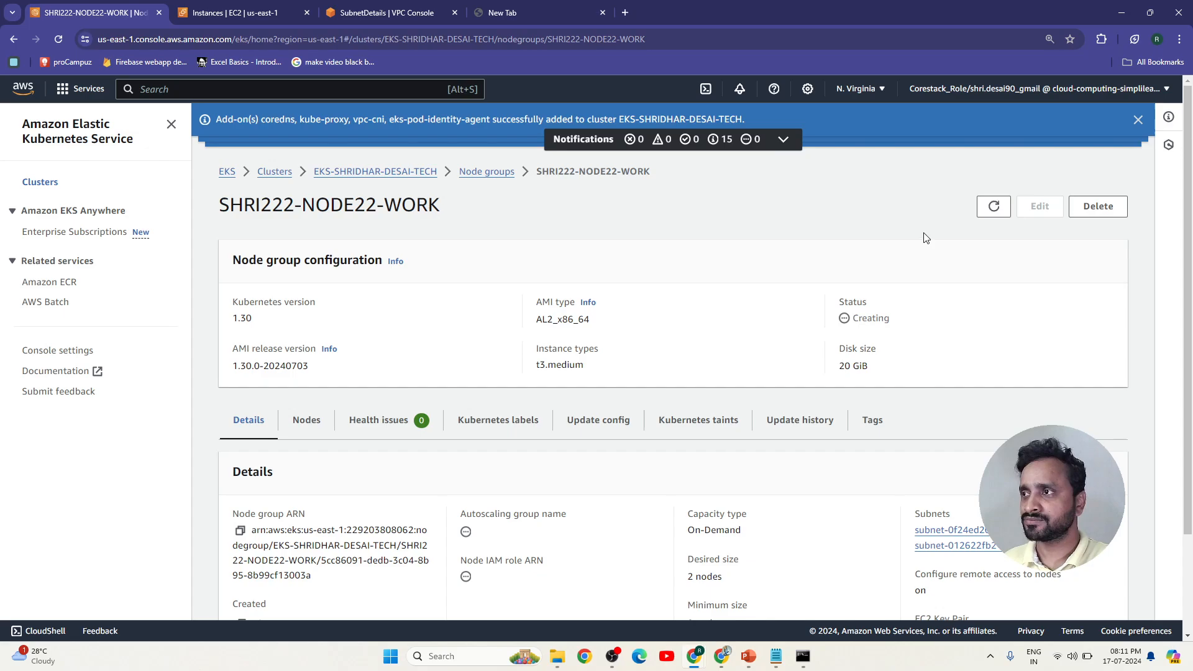
pyautogui.click(994, 206)
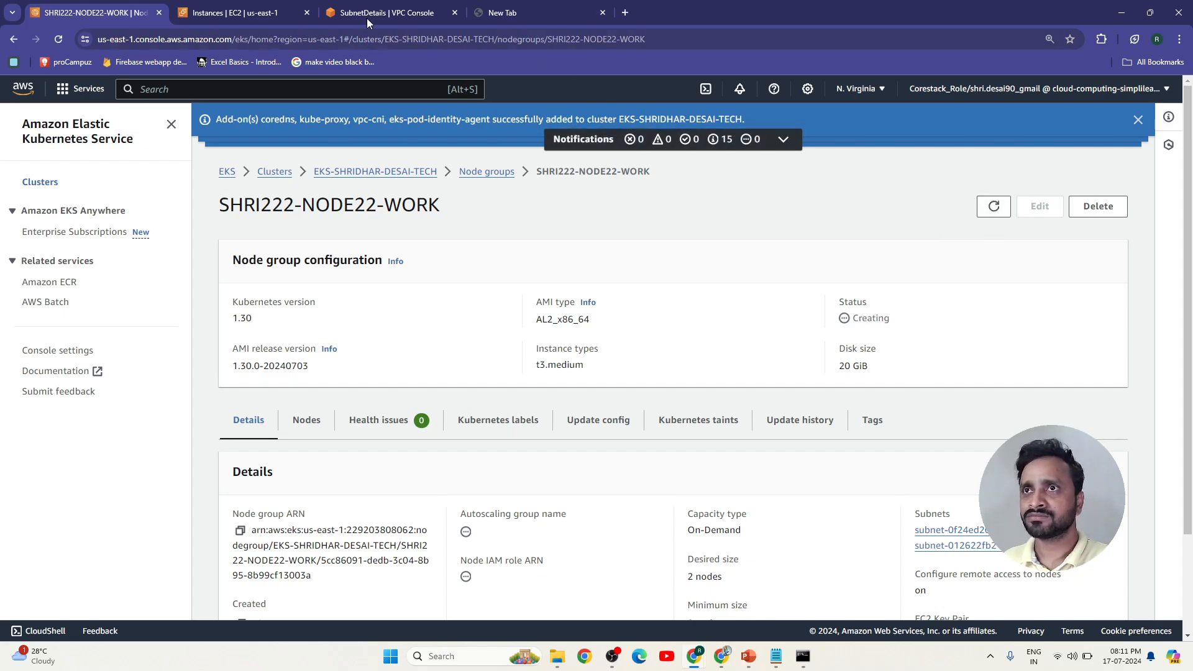
# - Switch to the EC2 instances list and refresh it to look for the node group's instances
pyautogui.click(261, 13)
pyautogui.click(732, 124)
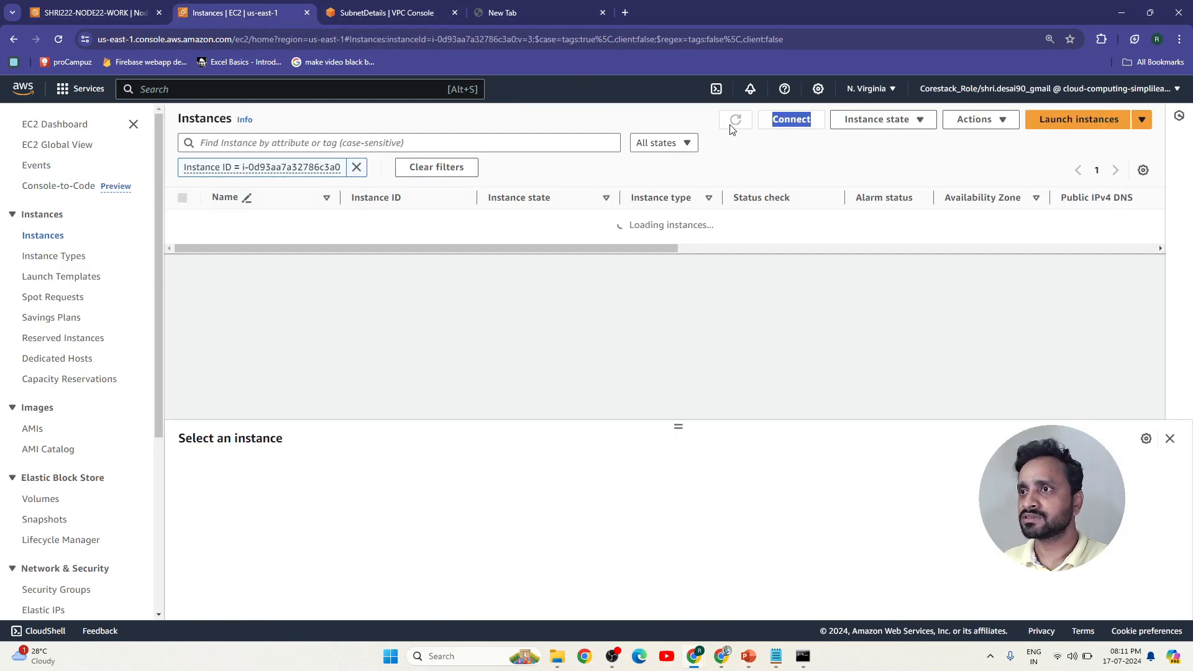
pyautogui.click(735, 120)
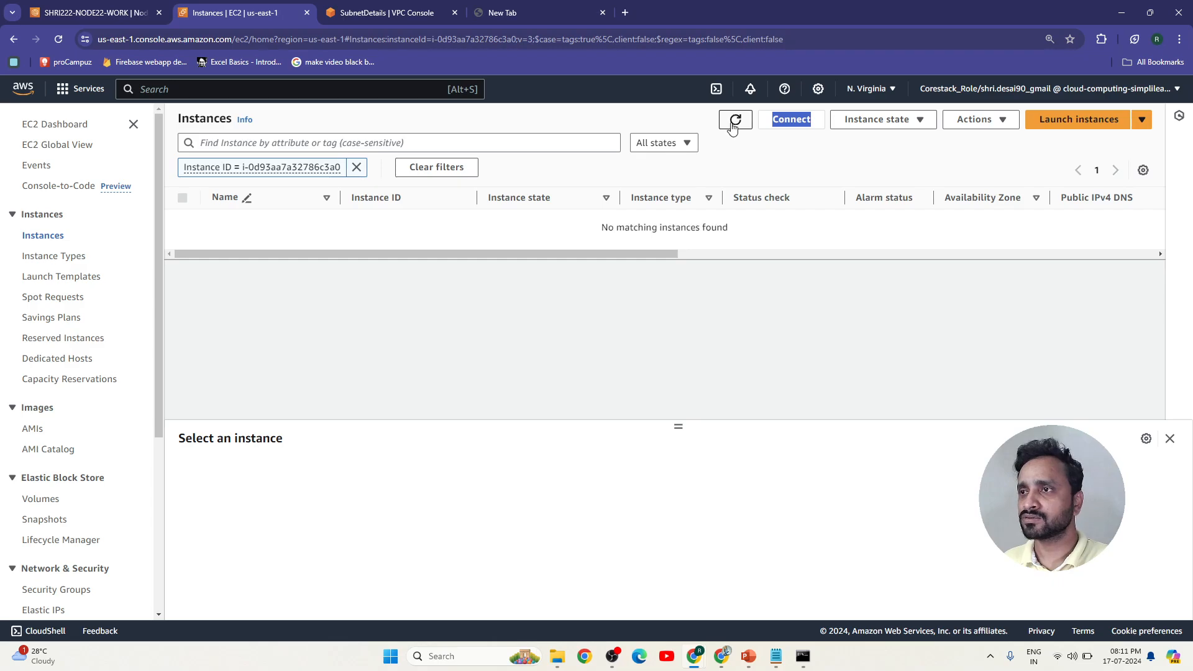
pyautogui.click(736, 120)
# - Return to the SHRI222-NODE22-WORK node group, refresh its status again, and view its list of nodes
pyautogui.click(118, 7)
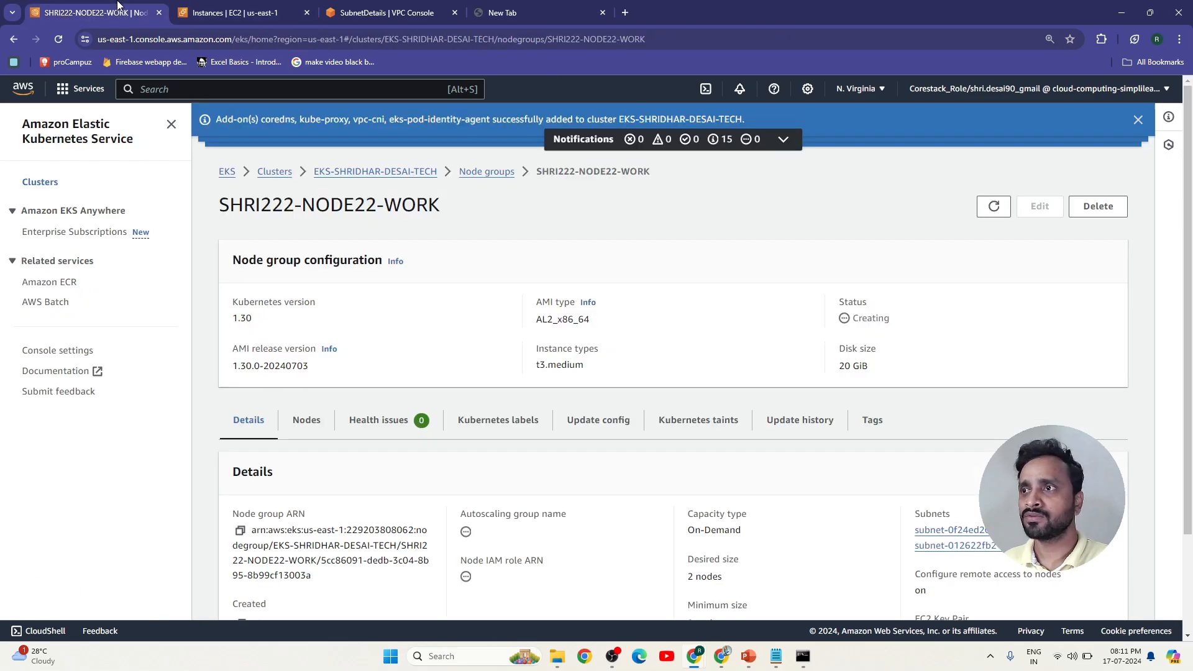
pyautogui.click(993, 206)
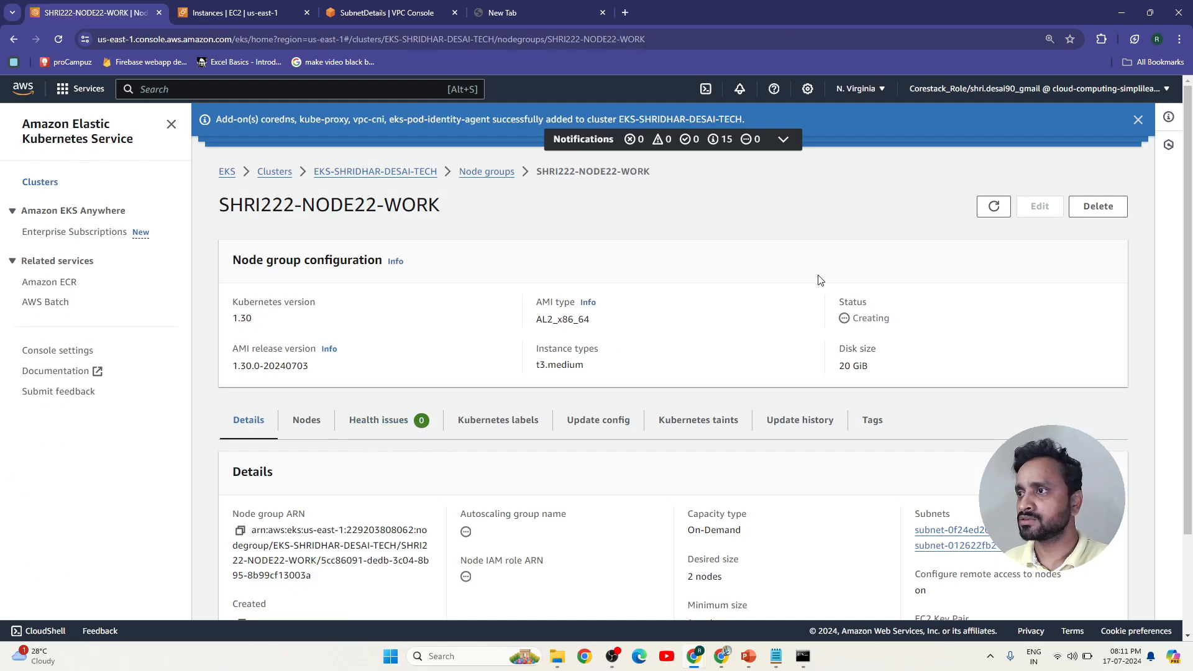
pyautogui.click(979, 209)
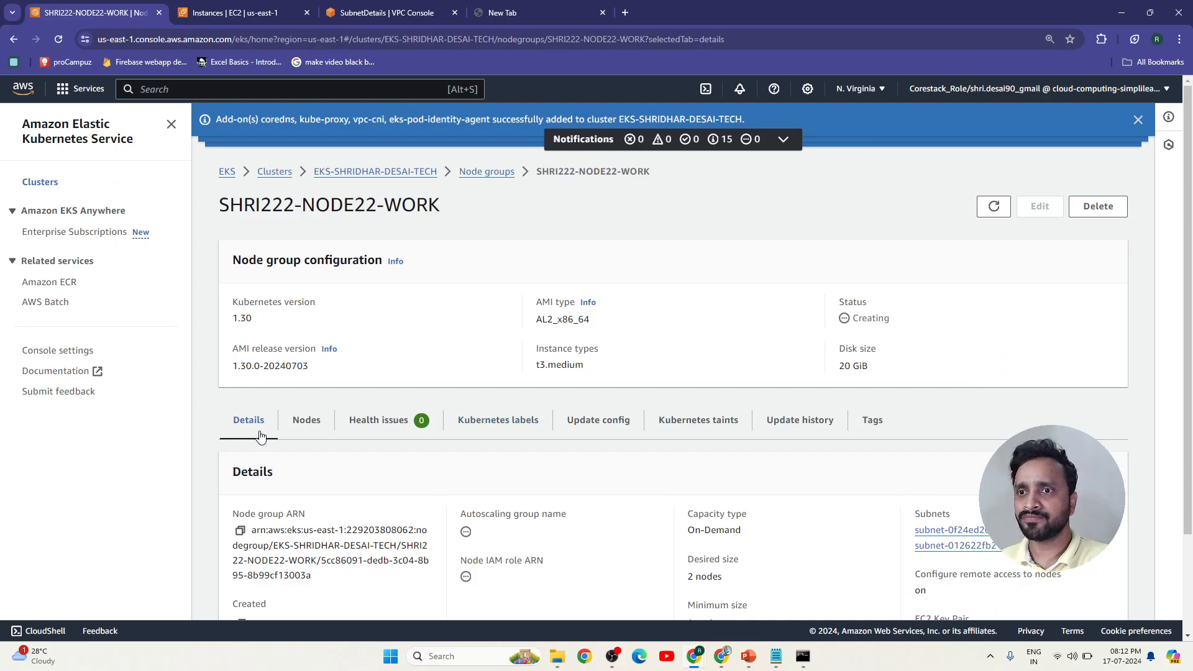
pyautogui.click(993, 206)
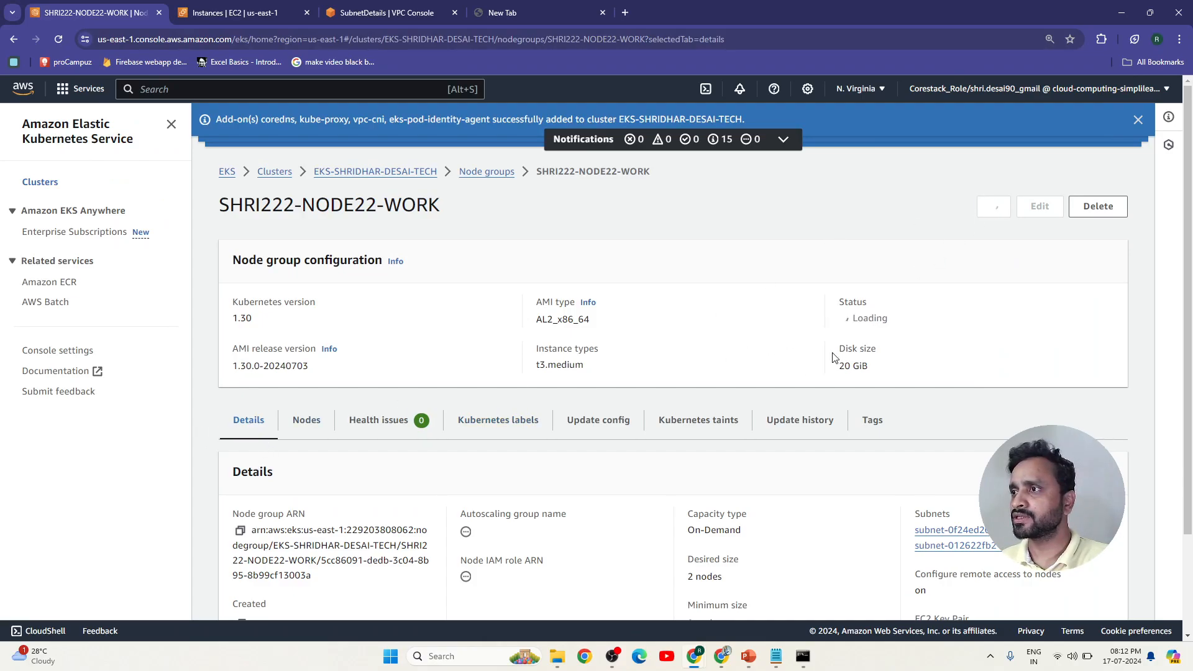
pyautogui.click(307, 429)
pyautogui.scroll(-1, 740, 552)
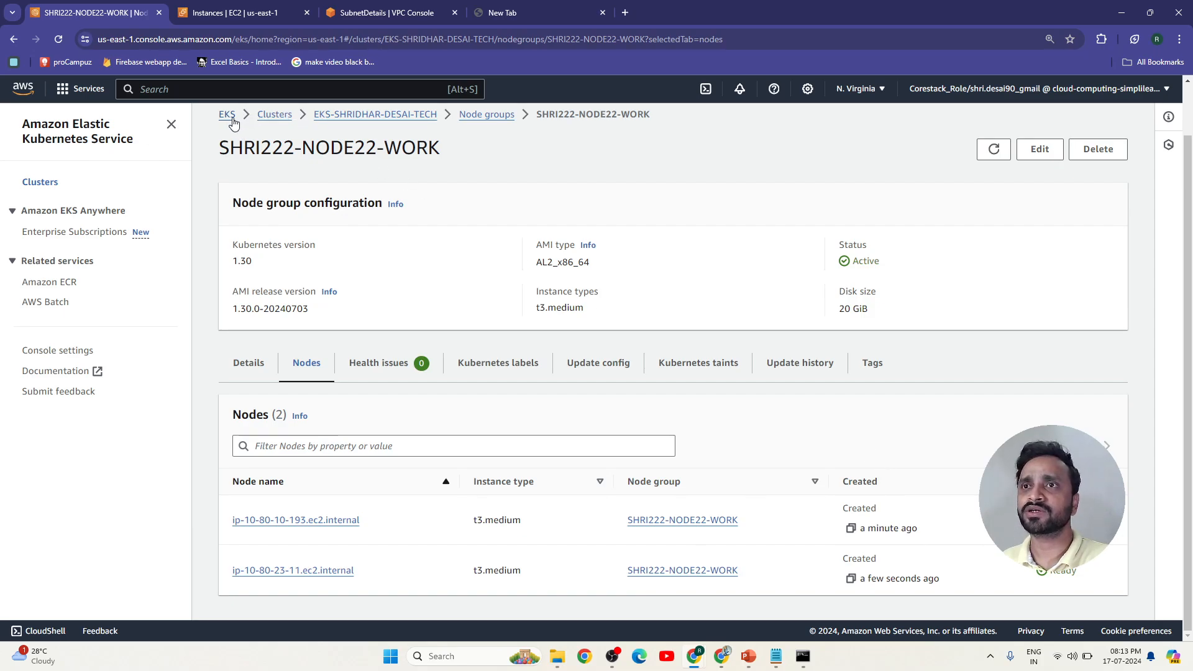
# - List all EC2 instances without the instance ID filter and examine their status checks, public IPv4 addresses, security groups and key names
pyautogui.click(217, 8)
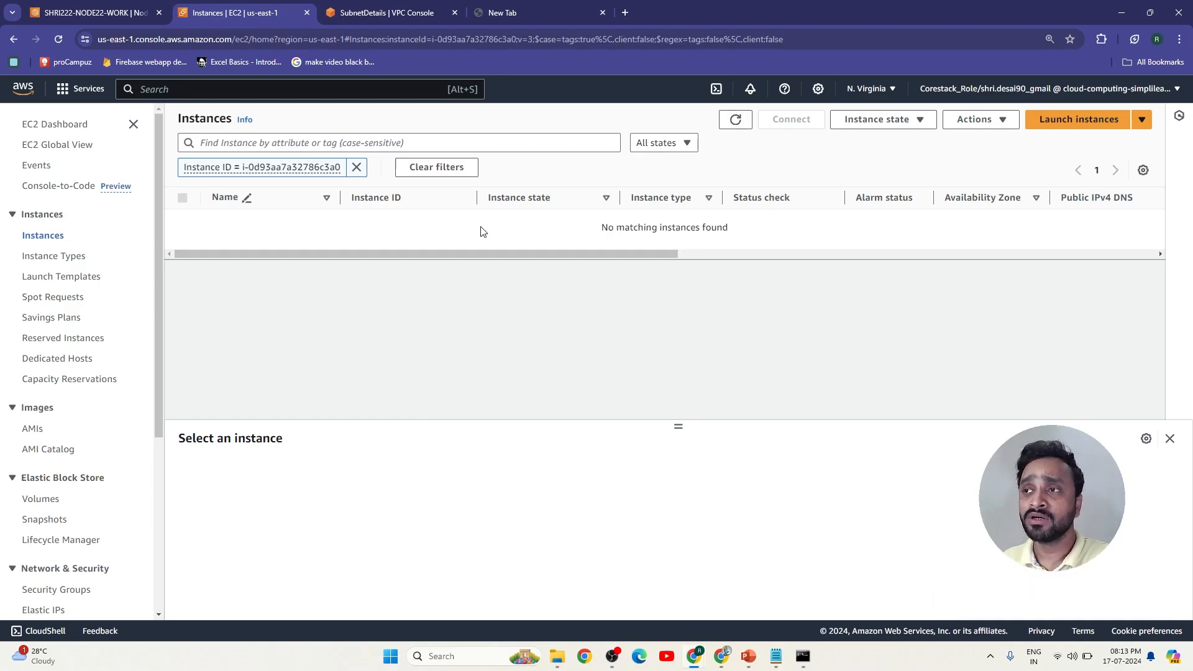
pyautogui.click(733, 124)
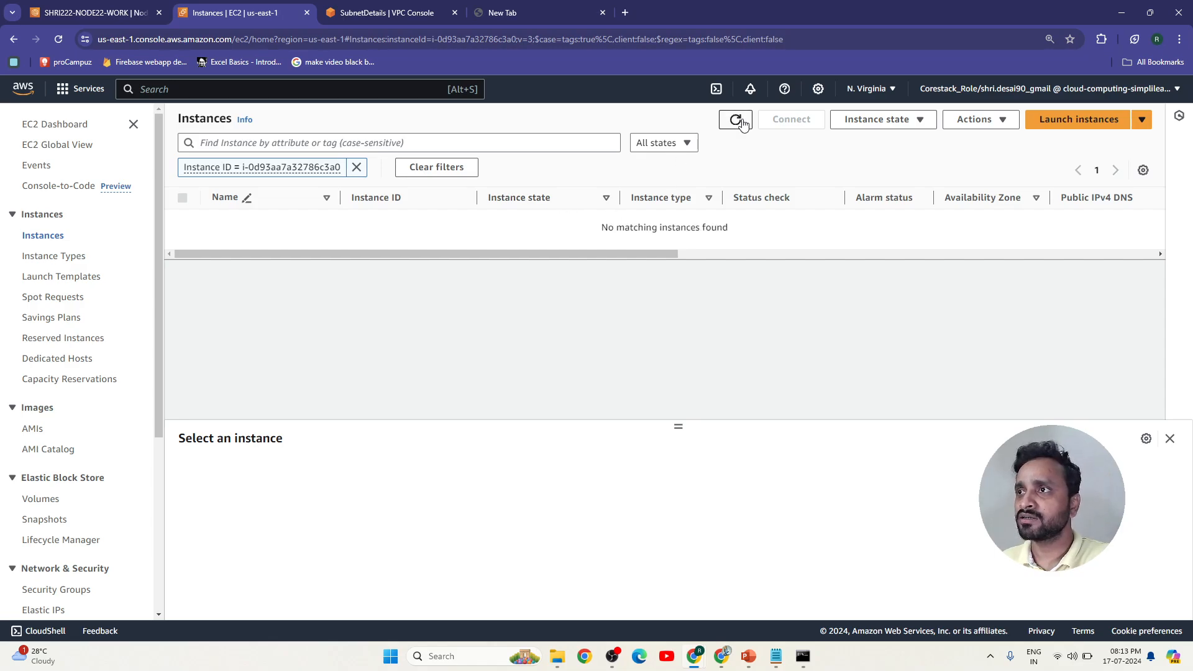
pyautogui.click(741, 122)
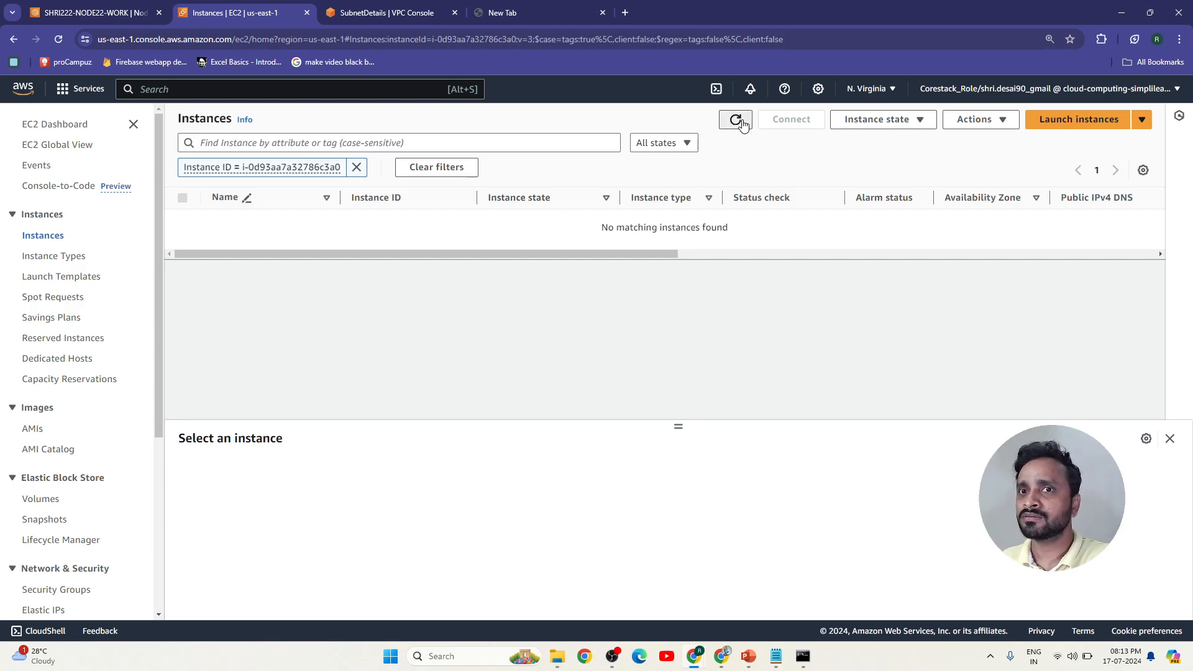
pyautogui.click(46, 238)
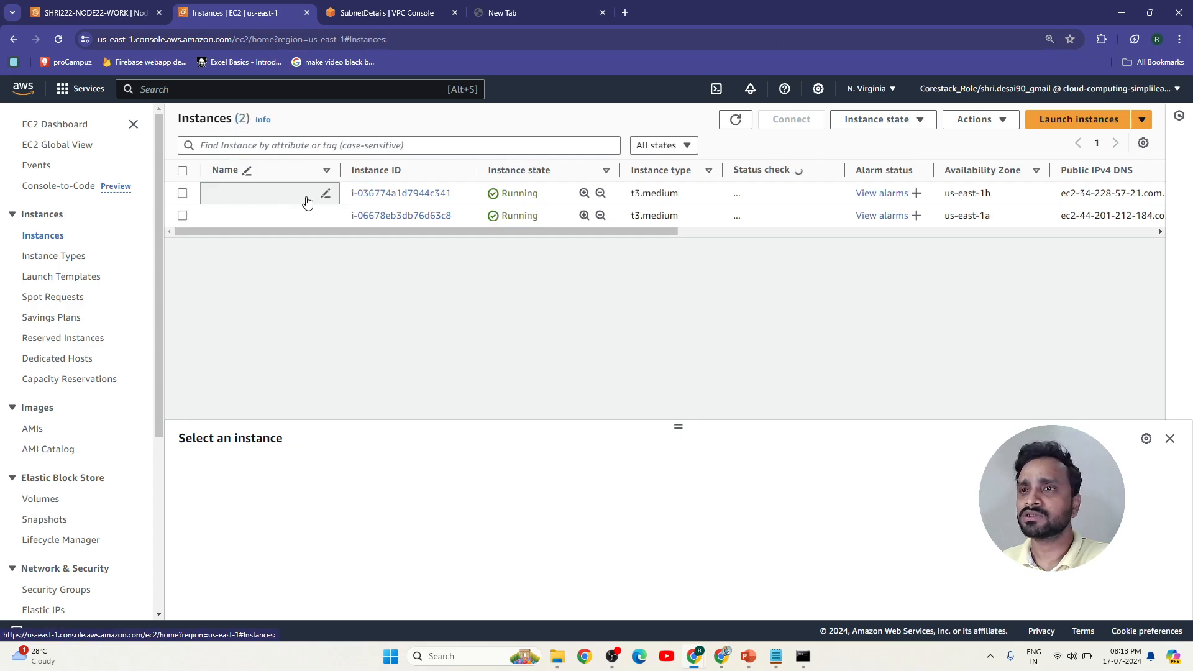
pyautogui.click(735, 121)
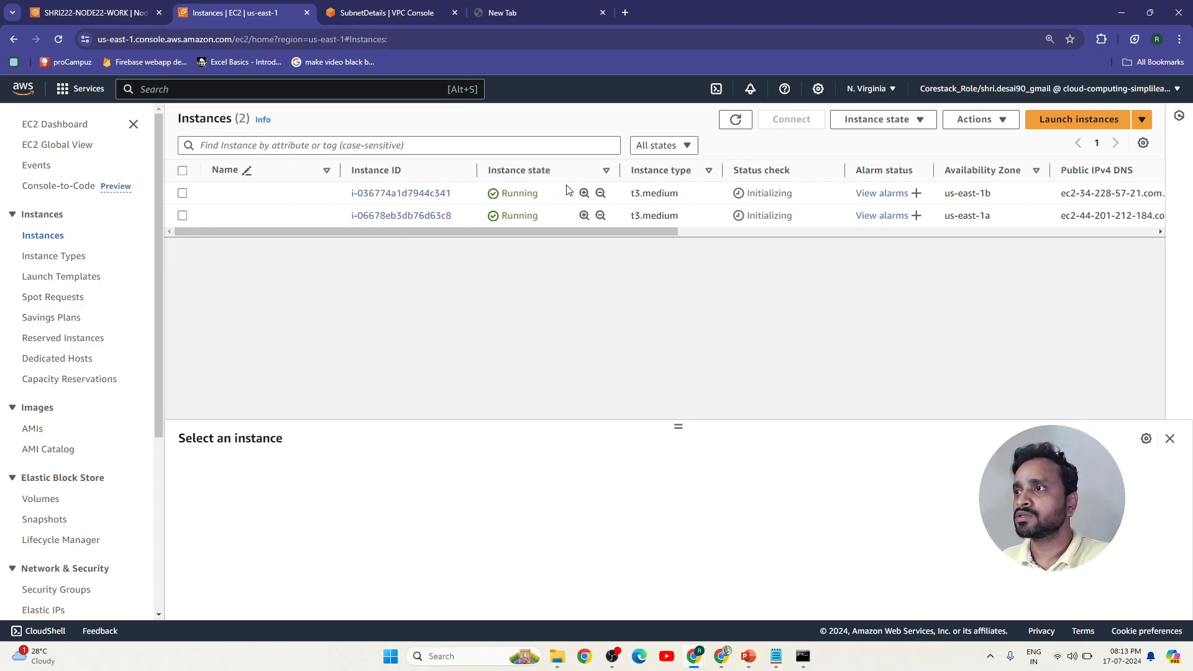
pyautogui.moveTo(638, 233); pyautogui.dragTo(790, 239)
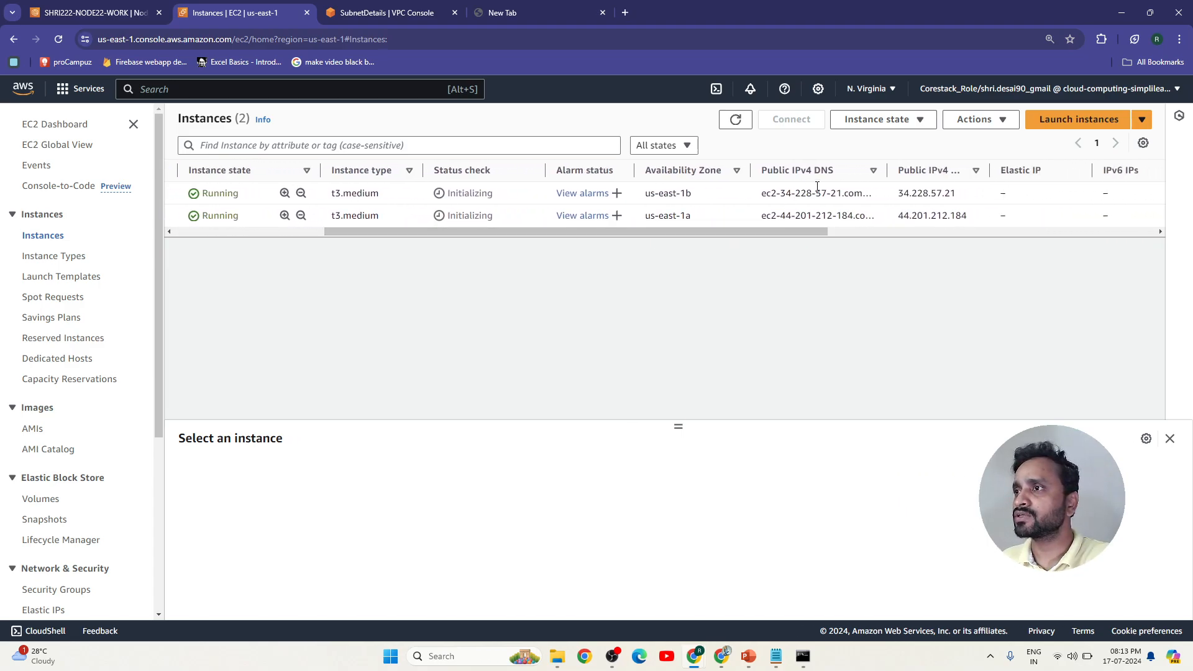
pyautogui.moveTo(581, 231); pyautogui.dragTo(888, 242)
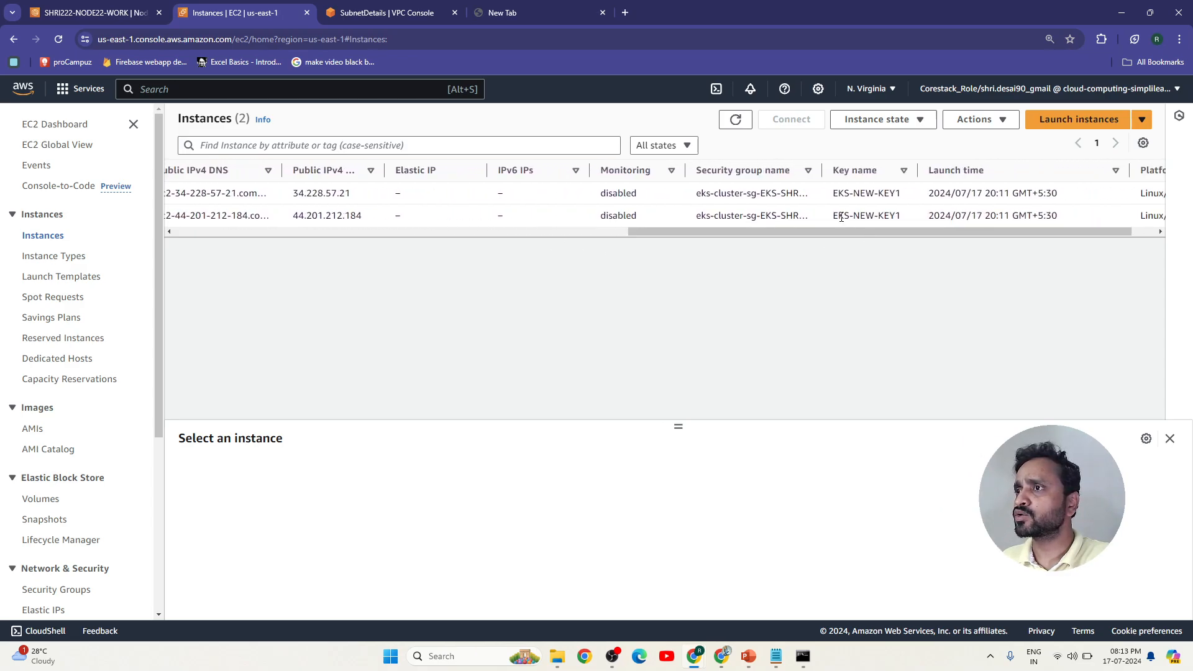
# - Widen the Security group name and Key name columns of the EC2 instances list and examine the remaining columns through Platform
pyautogui.moveTo(822, 173); pyautogui.dragTo(928, 180)
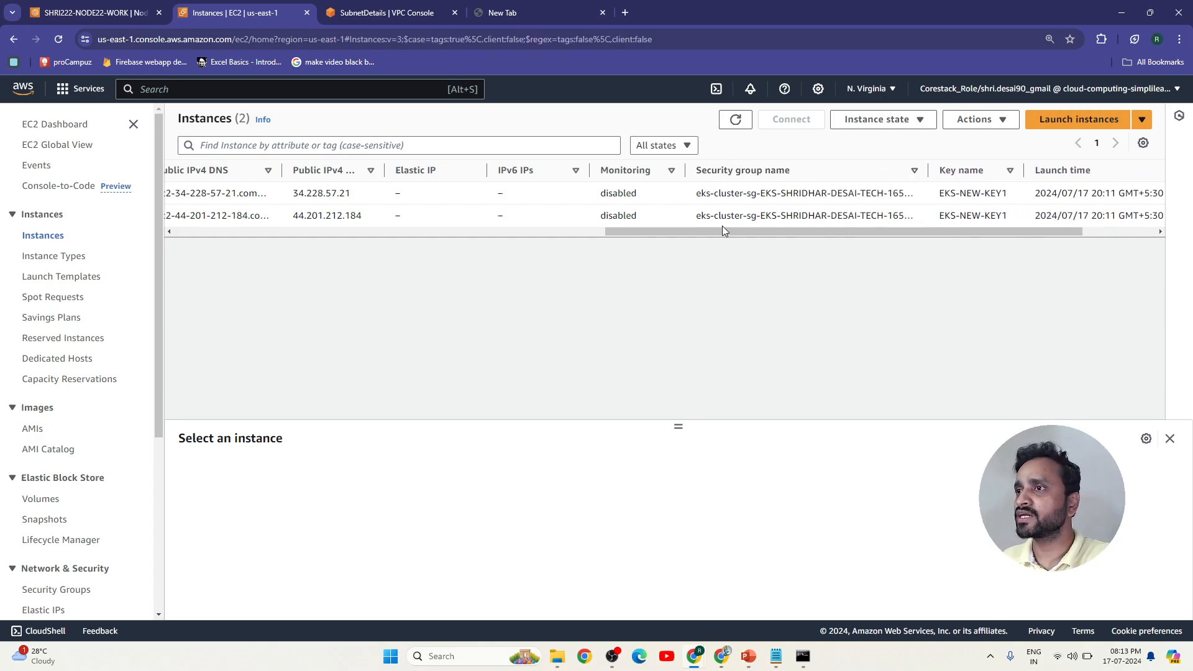
pyautogui.moveTo(728, 232); pyautogui.dragTo(786, 231)
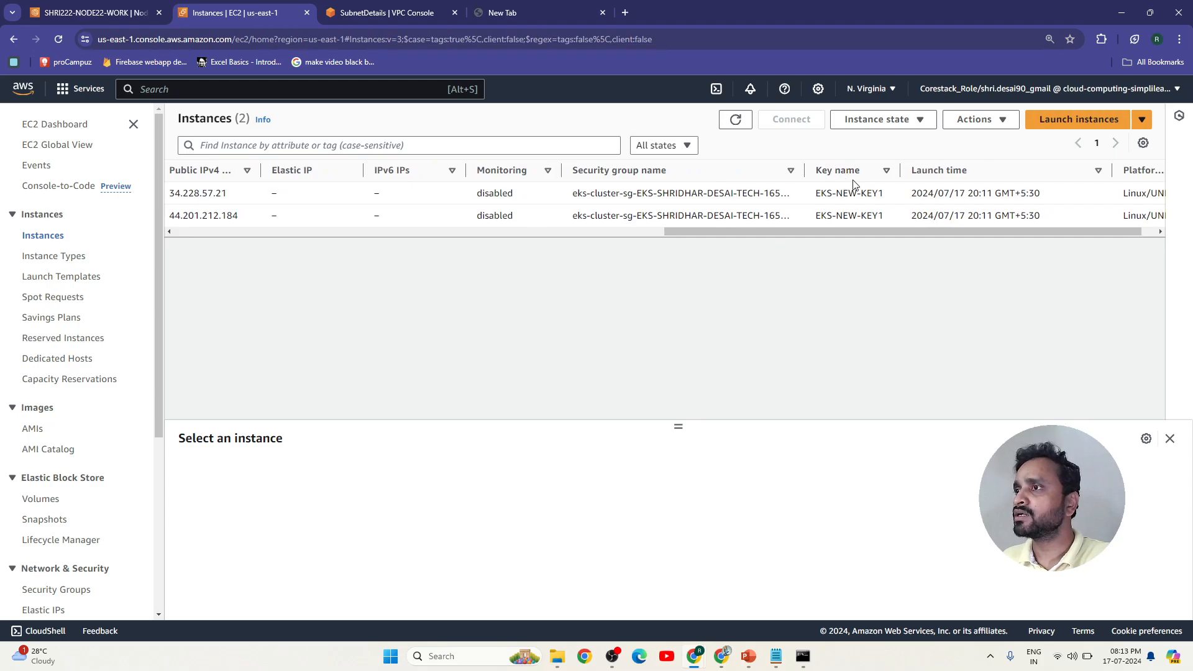
pyautogui.moveTo(902, 171); pyautogui.dragTo(914, 171)
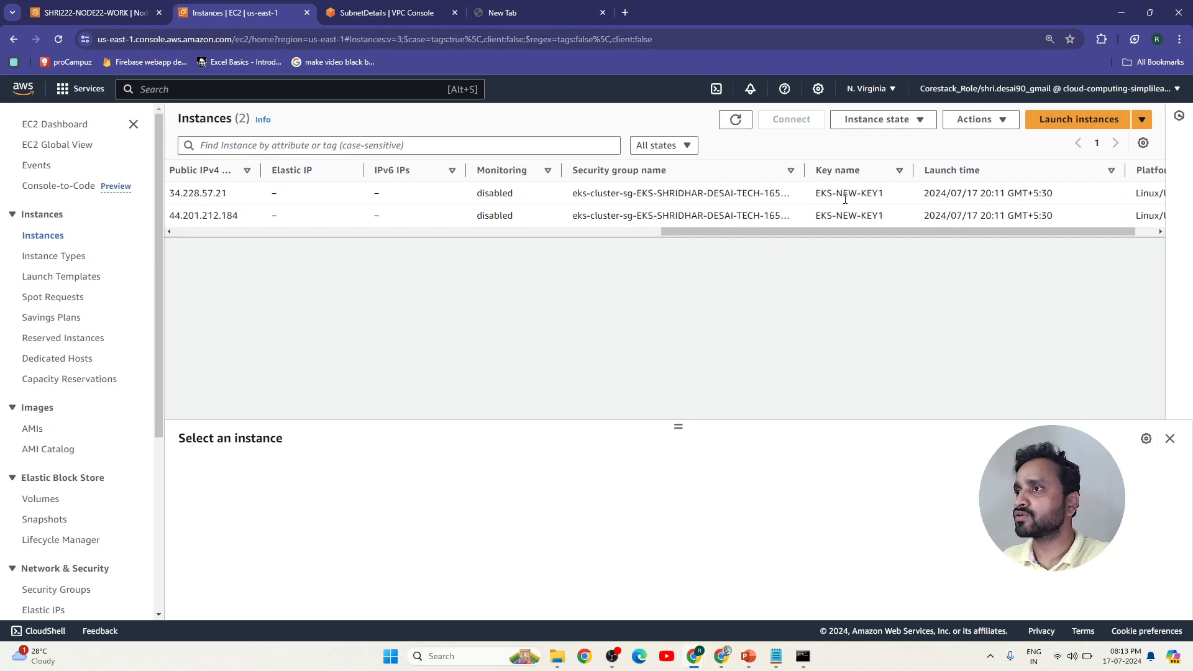
pyautogui.moveTo(928, 232); pyautogui.dragTo(1035, 229)
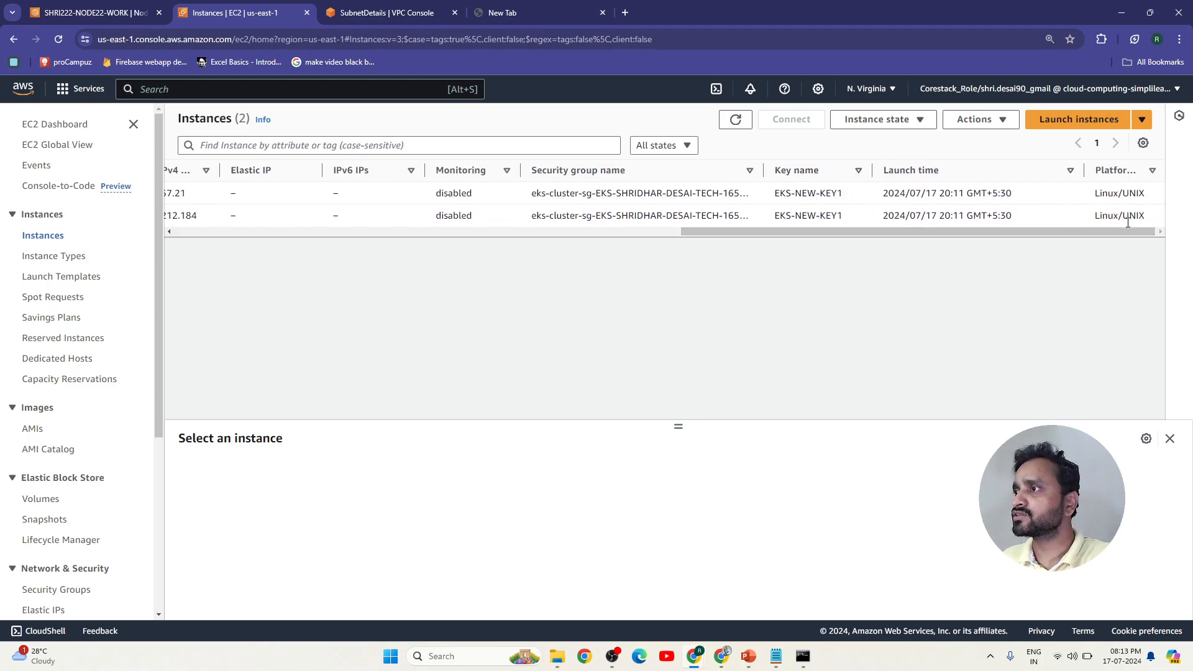
pyautogui.moveTo(707, 231); pyautogui.dragTo(173, 274)
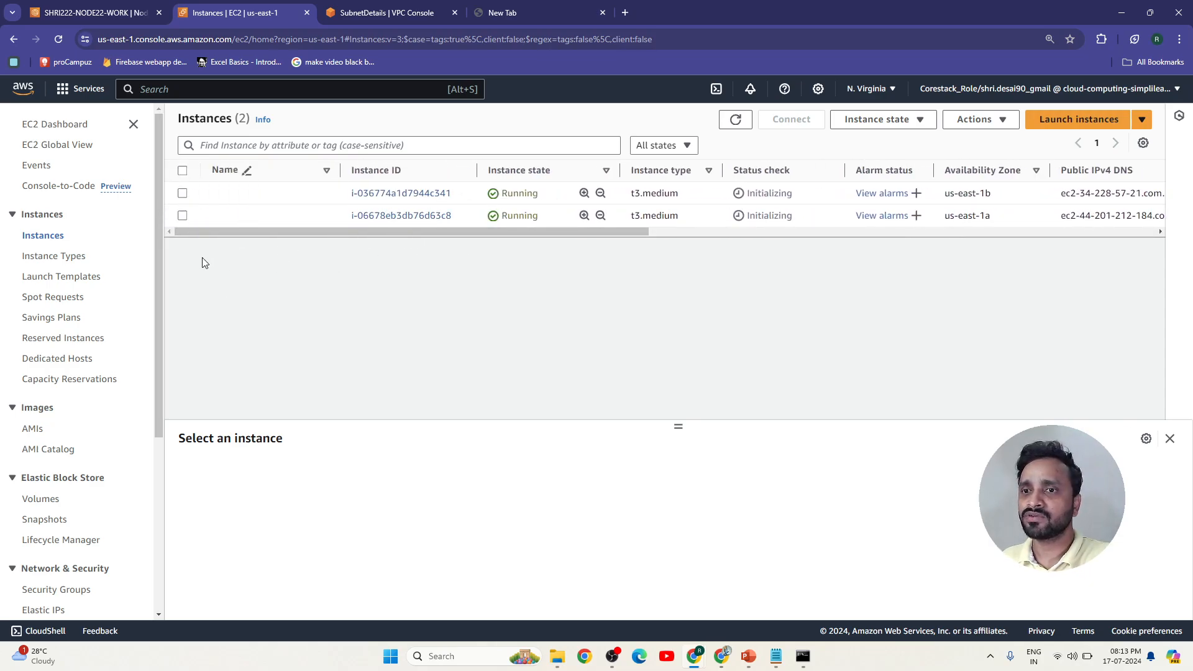
# - Examine the details of both EC2 instances in an enlarged details pane, including the security details of the us-east-1a instance
pyautogui.click(183, 192)
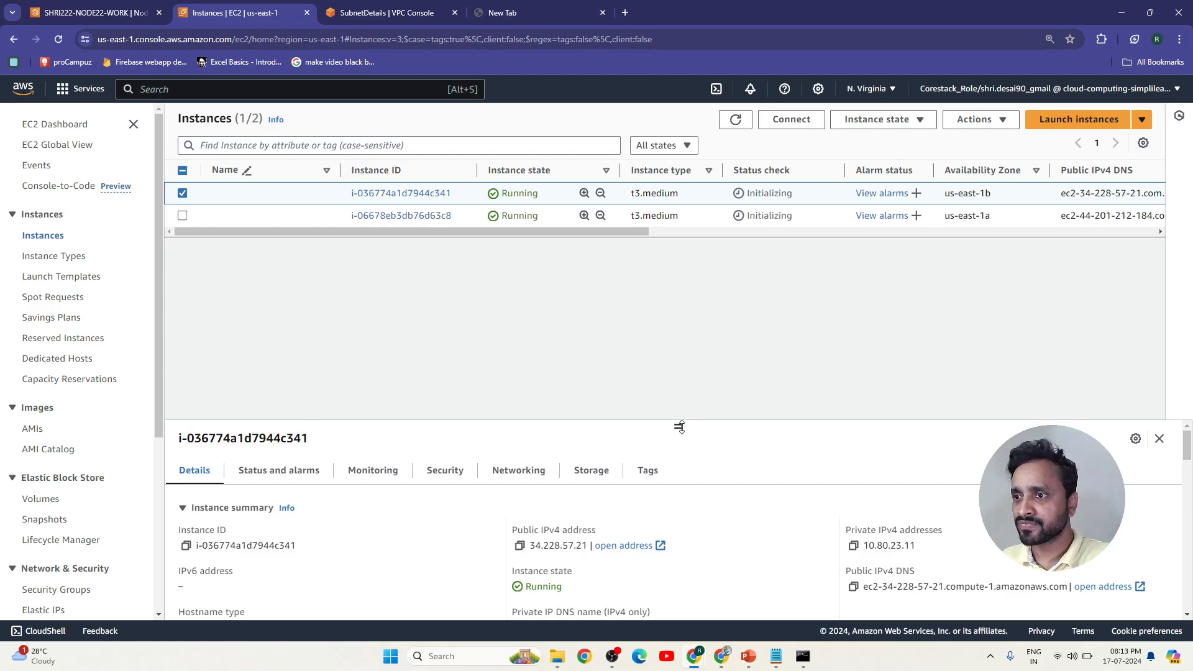
pyautogui.moveTo(680, 427); pyautogui.dragTo(674, 280)
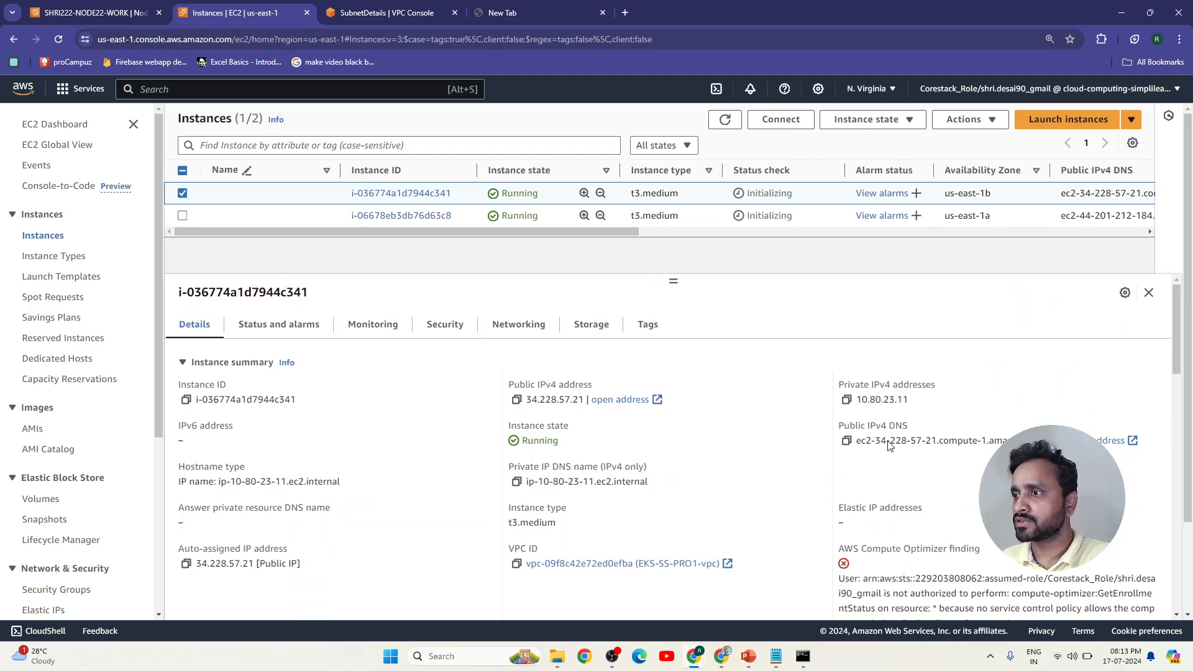
pyautogui.click(183, 215)
pyautogui.click(182, 193)
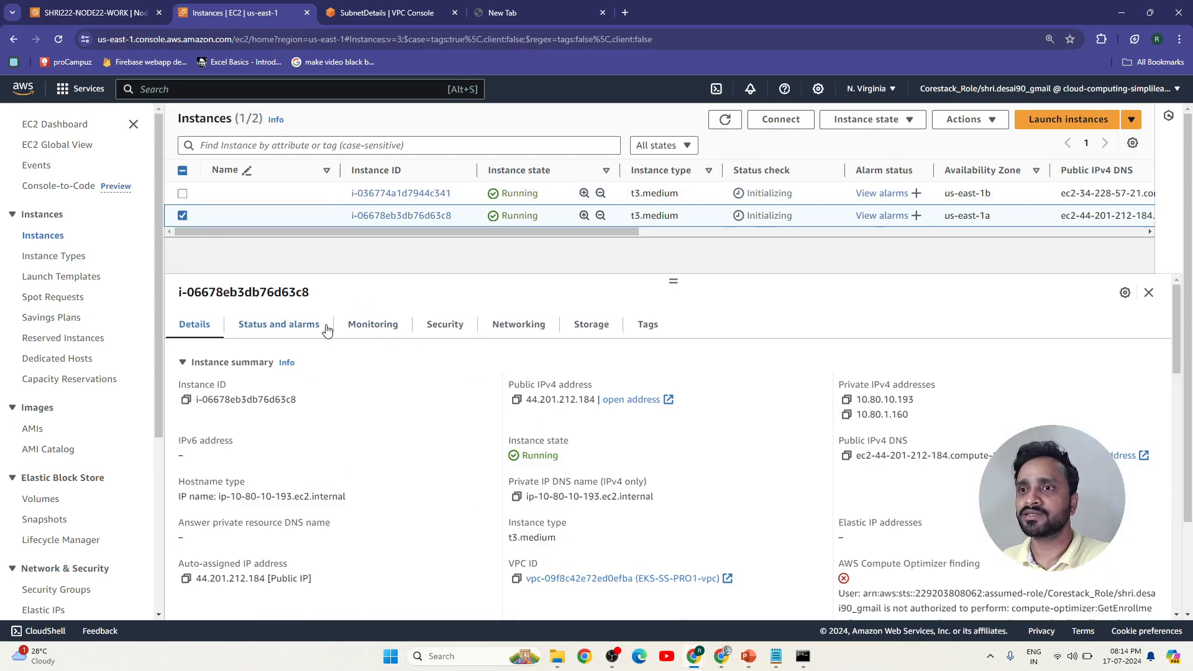
pyautogui.click(443, 325)
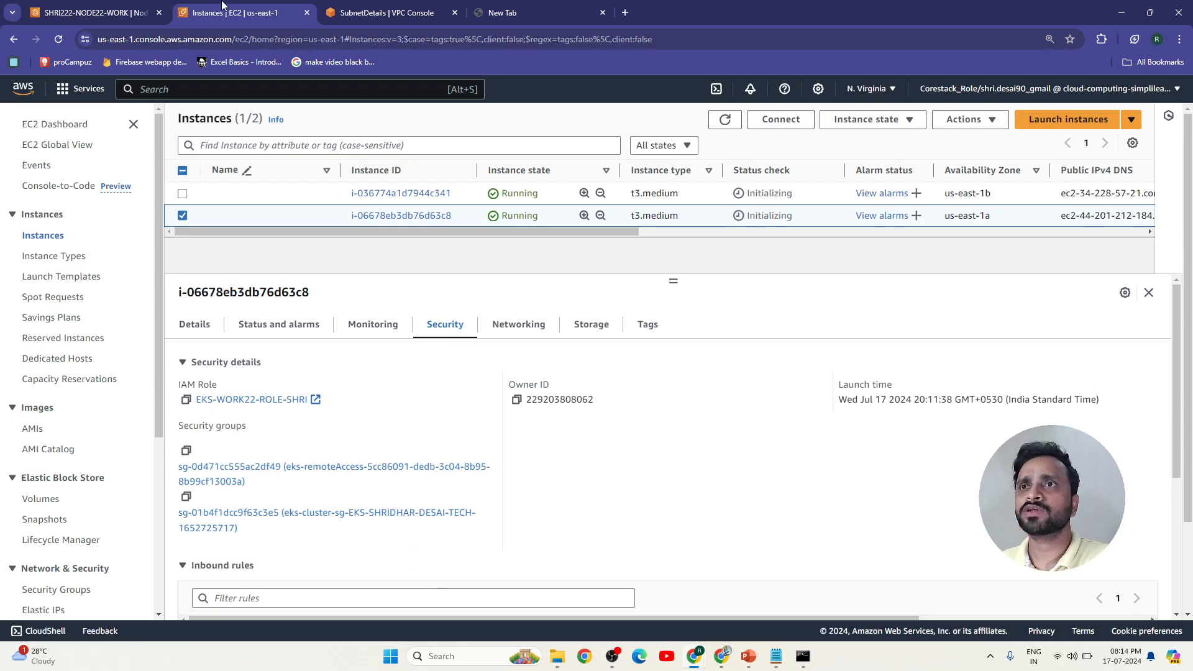
# - Return to the SHRI222-NODE22-WORK node group and review its update history, Kubernetes labels, update config and nodes
pyautogui.click(96, 12)
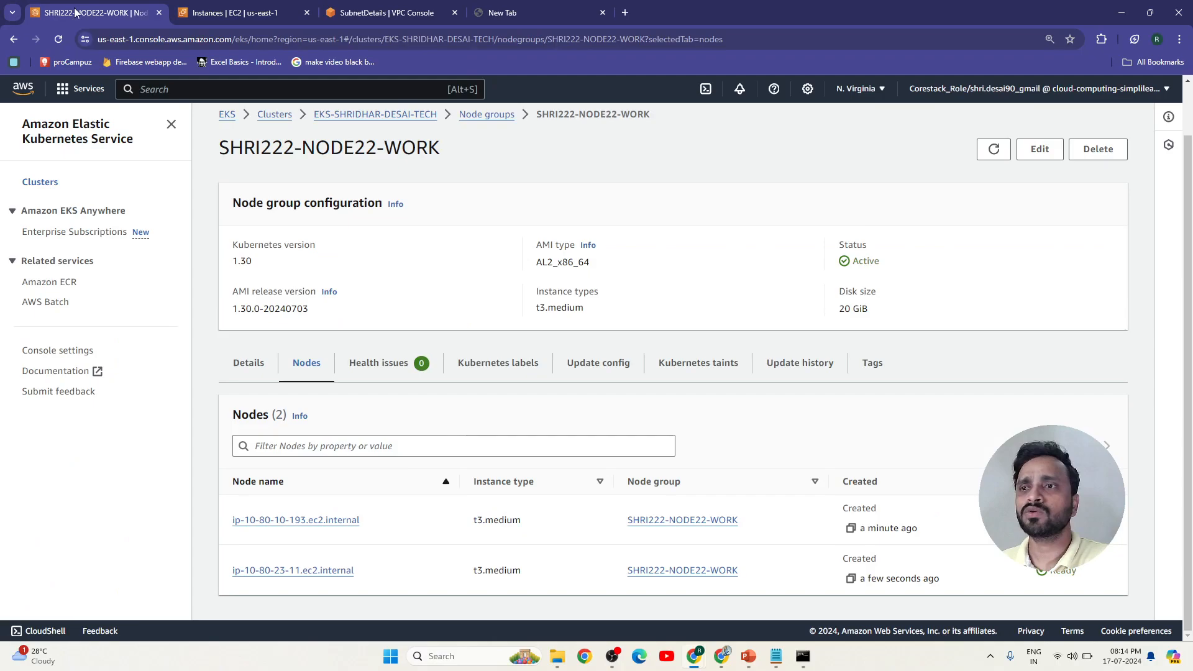
pyautogui.click(792, 362)
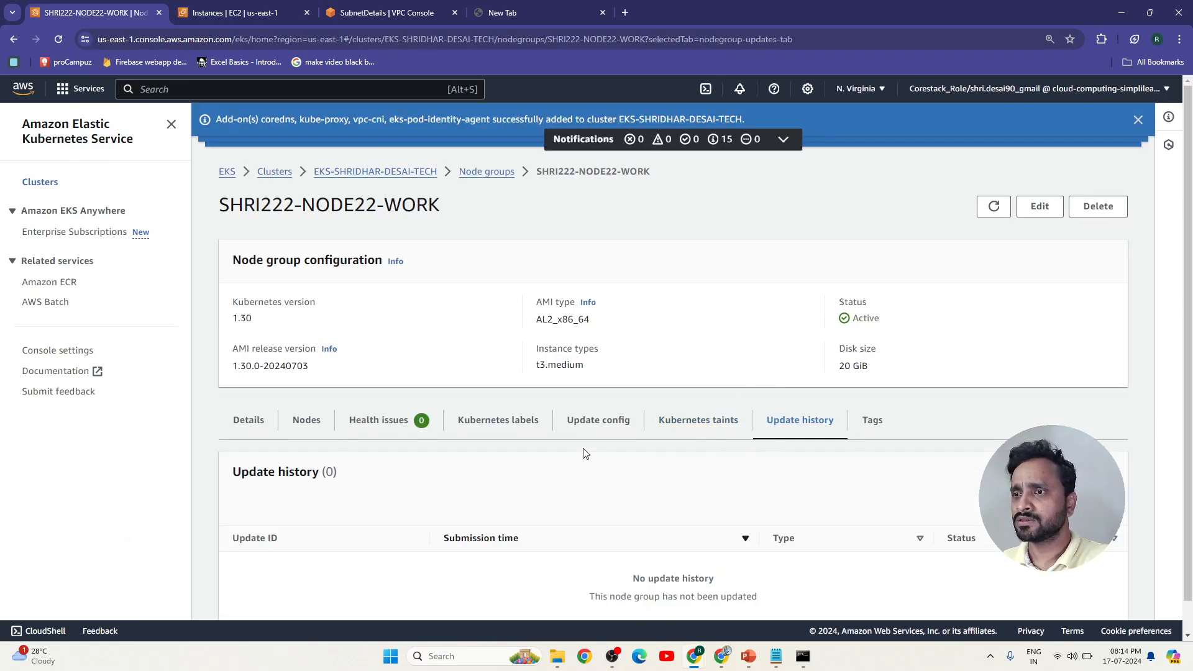
pyautogui.click(511, 423)
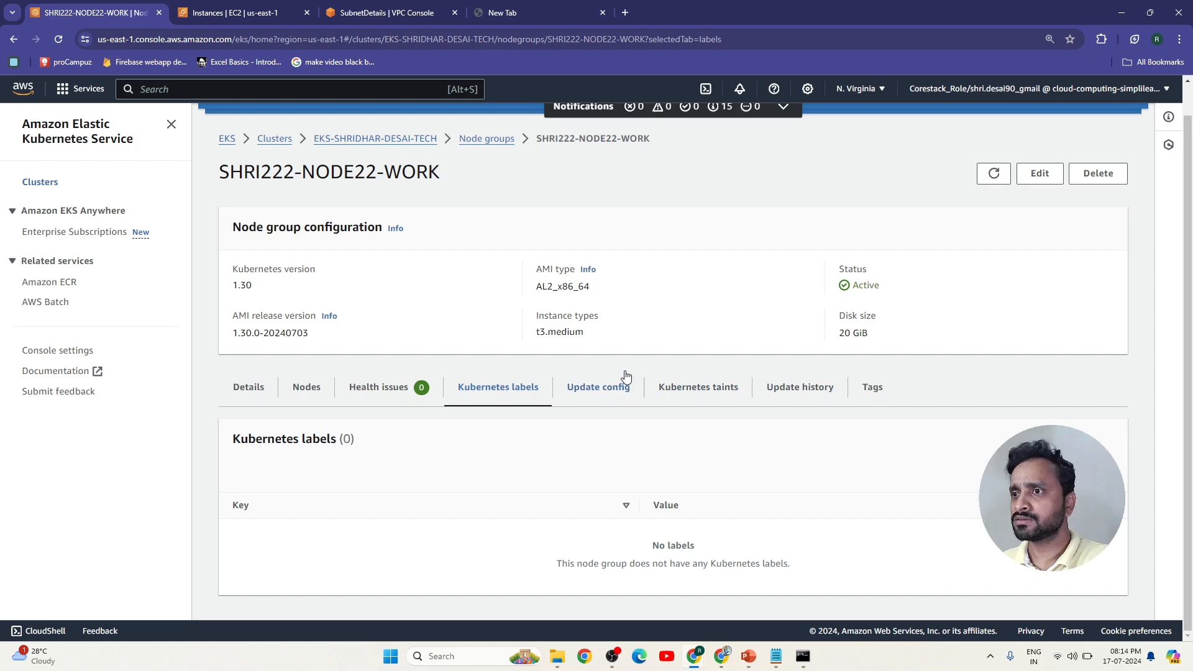
pyautogui.click(612, 386)
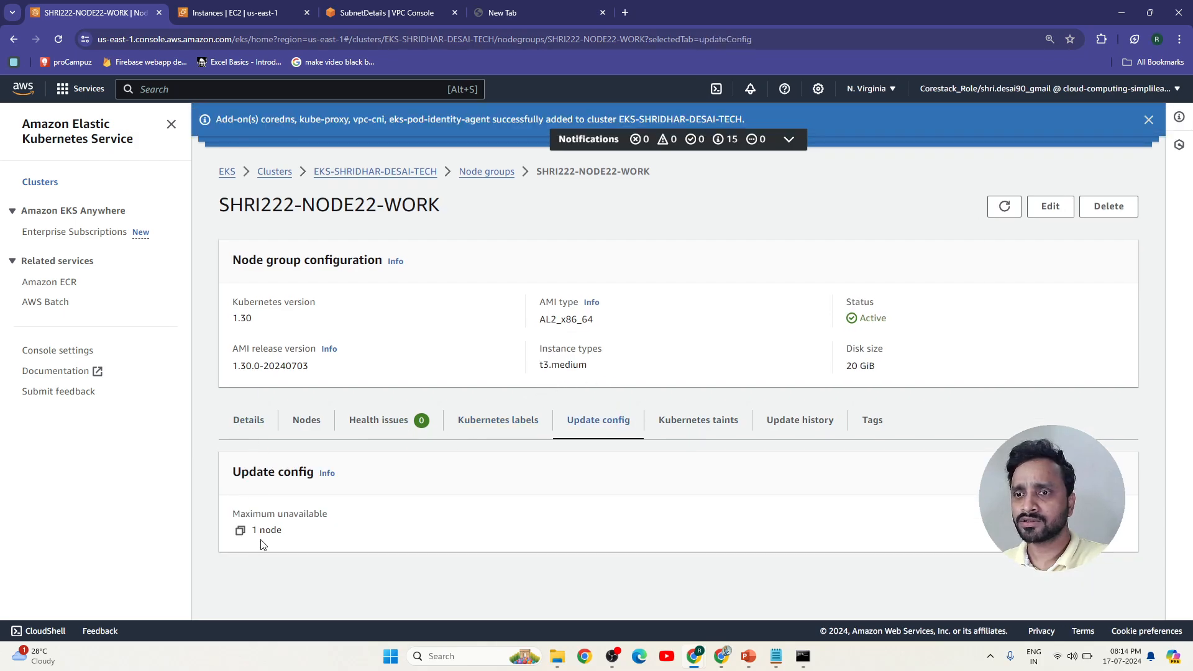
pyautogui.click(306, 425)
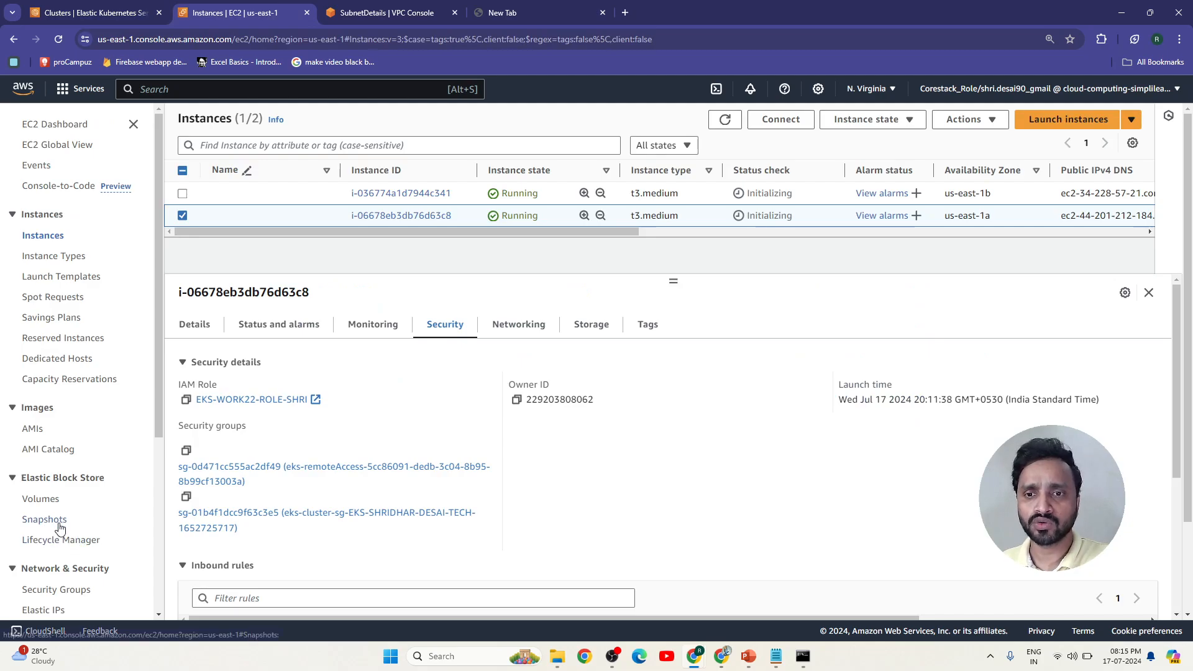
# - Open the node group's Auto Scaling group in EC2 and examine its desired, minimum and maximum capacity and launch template
pyautogui.scroll(-3, 53, 499)
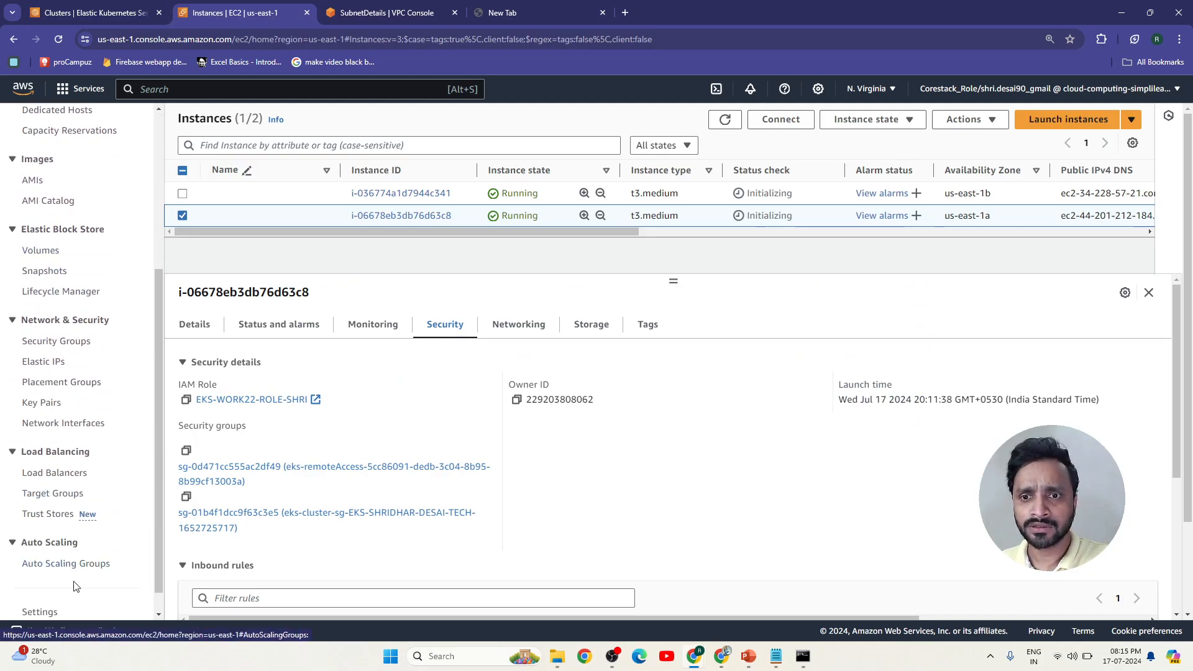
pyautogui.click(62, 566)
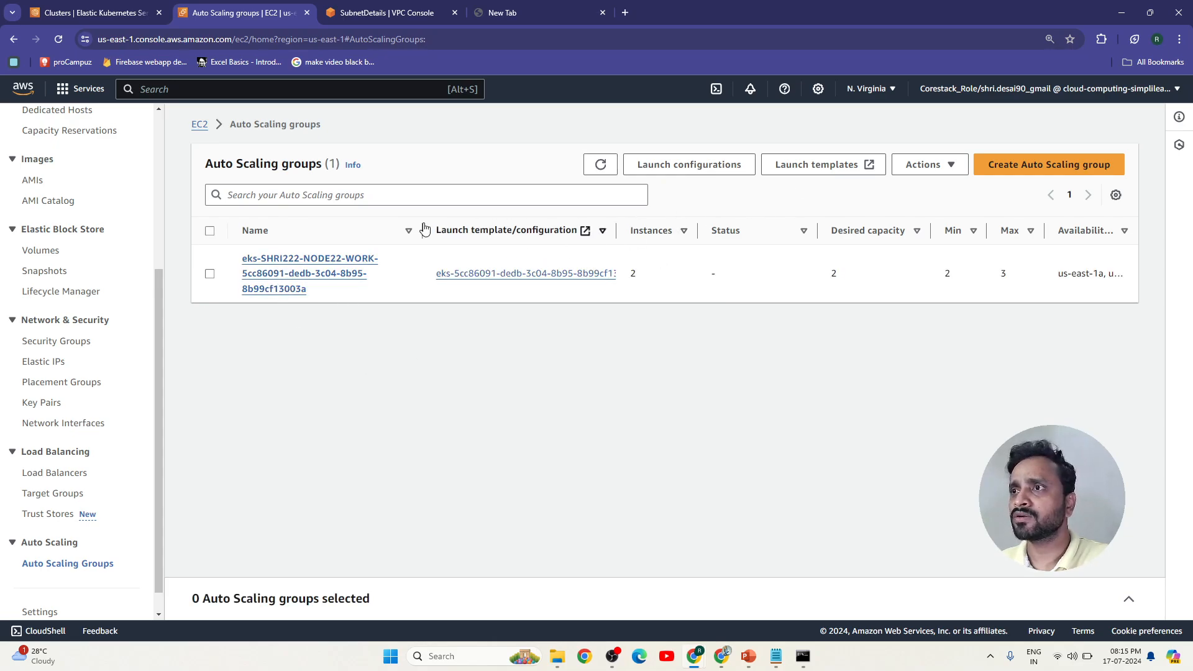
pyautogui.click(313, 274)
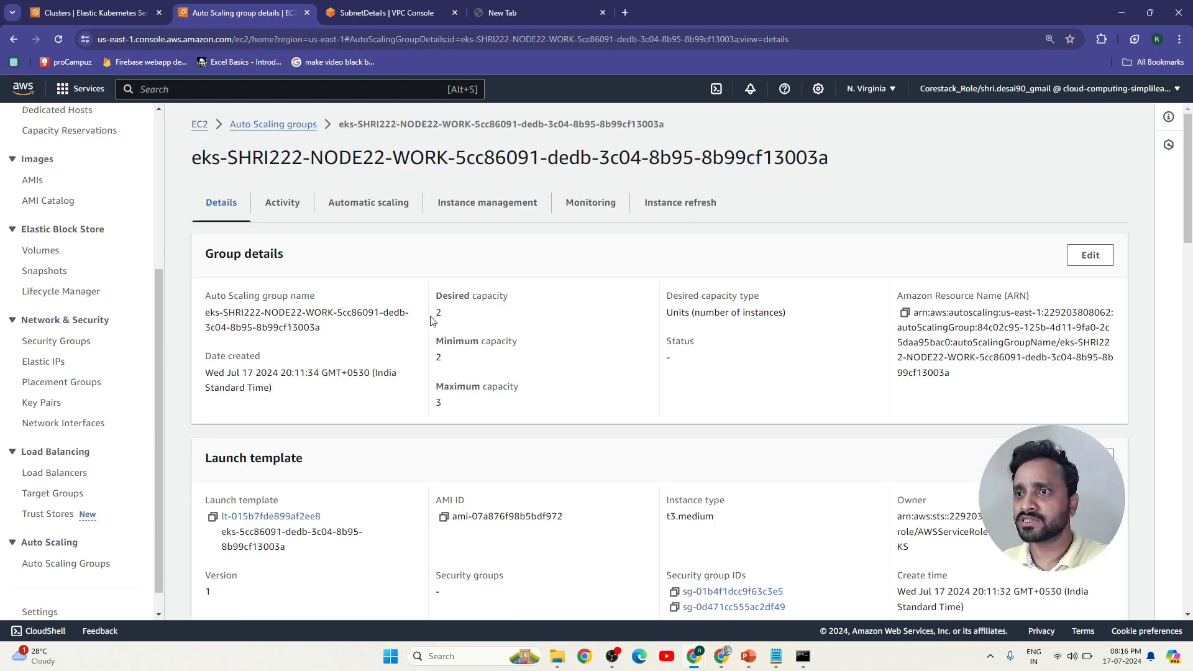
pyautogui.doubleClick(439, 358)
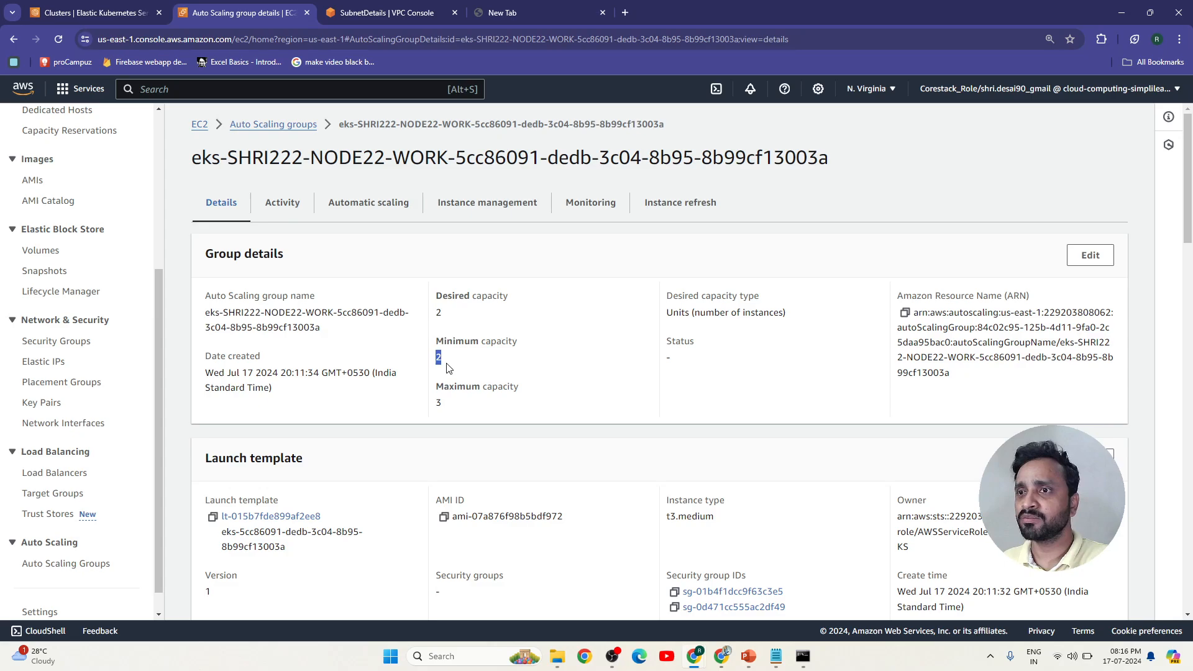
pyautogui.doubleClick(437, 404)
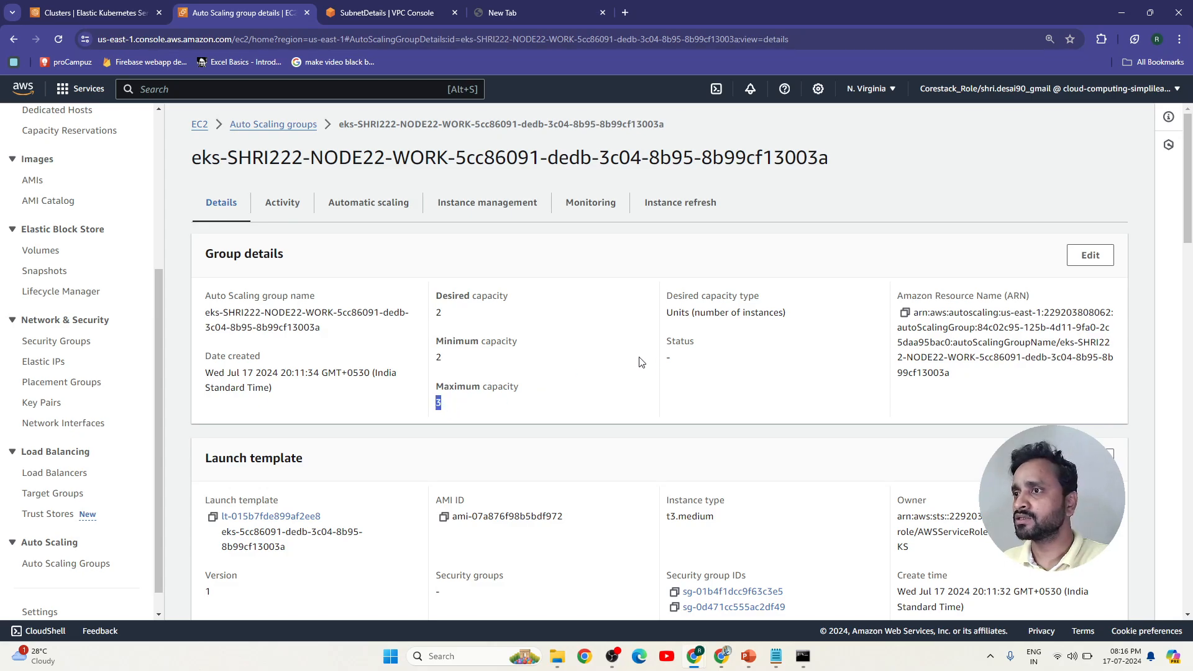
pyautogui.scroll(-3, 352, 398)
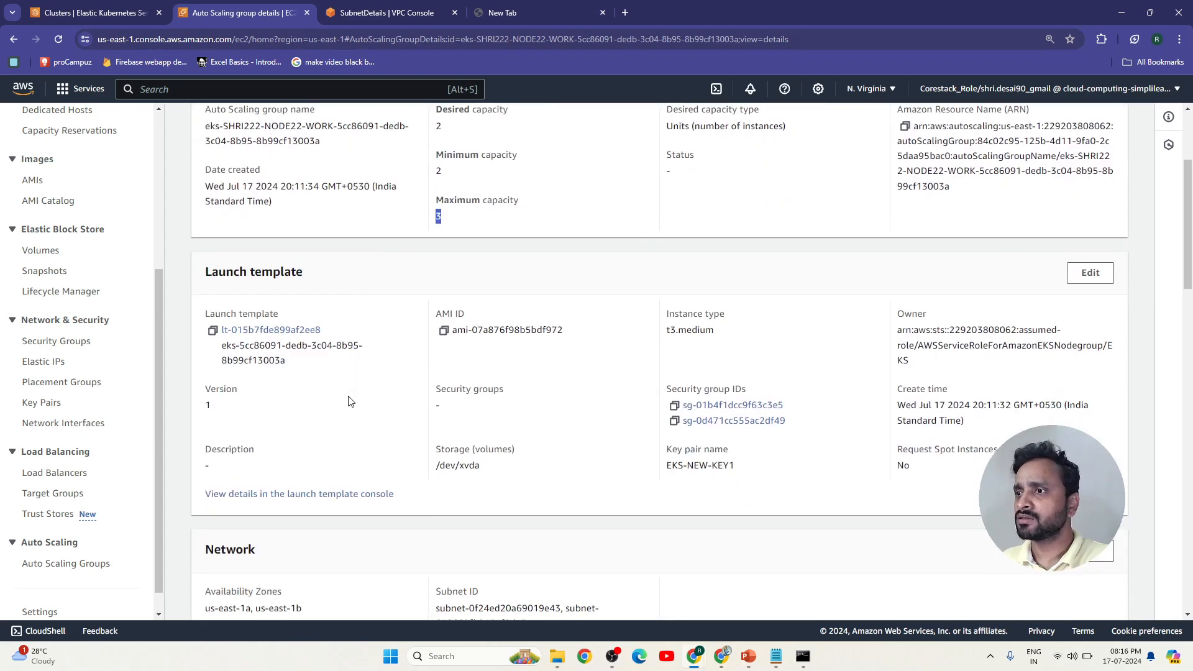
pyautogui.scroll(3, 351, 397)
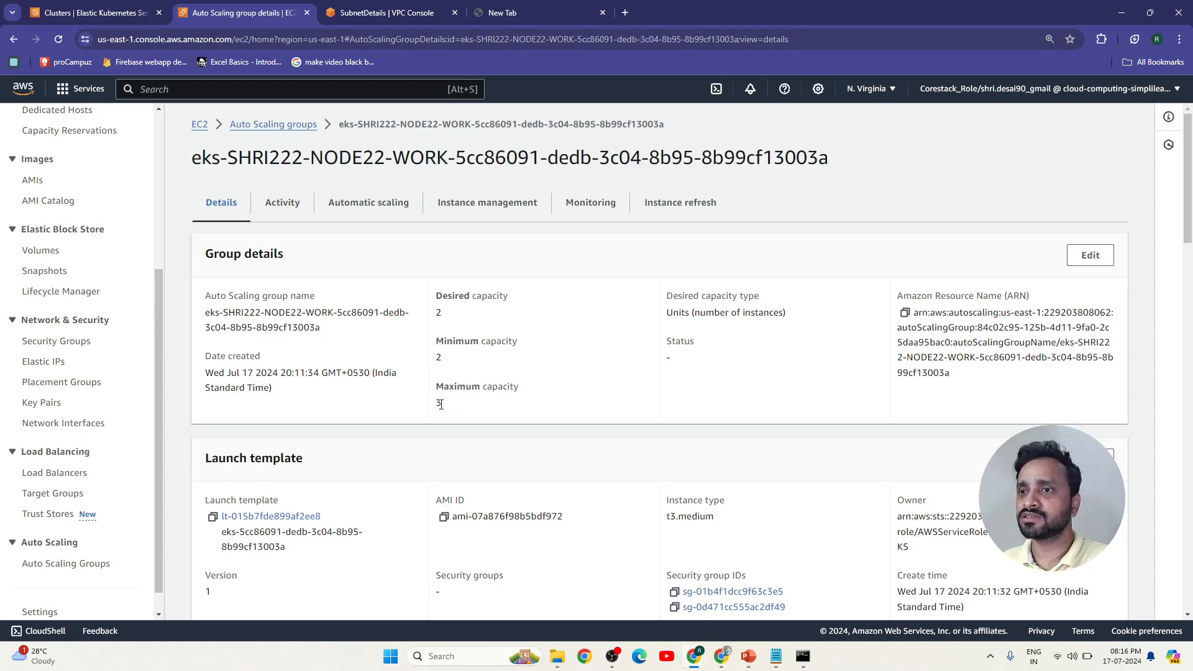
# - Review the Auto Scaling group's activity history, automatic scaling policies, instance management, monitoring metrics and instance refresh information
pyautogui.click(282, 203)
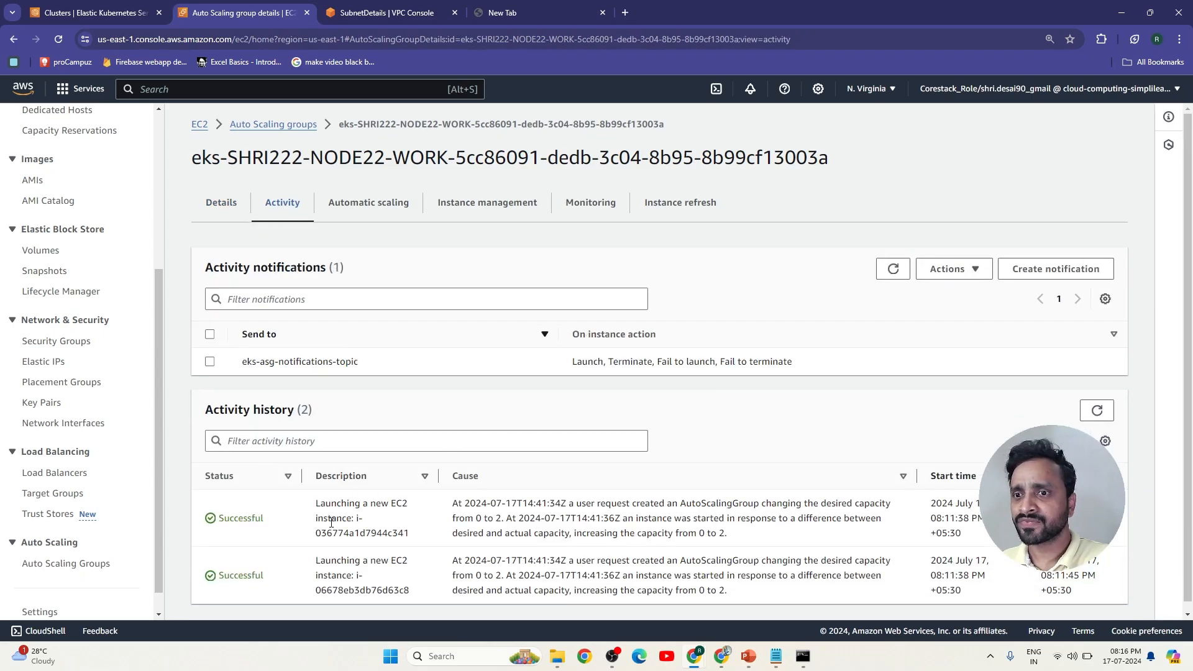
pyautogui.scroll(-1, 239, 532)
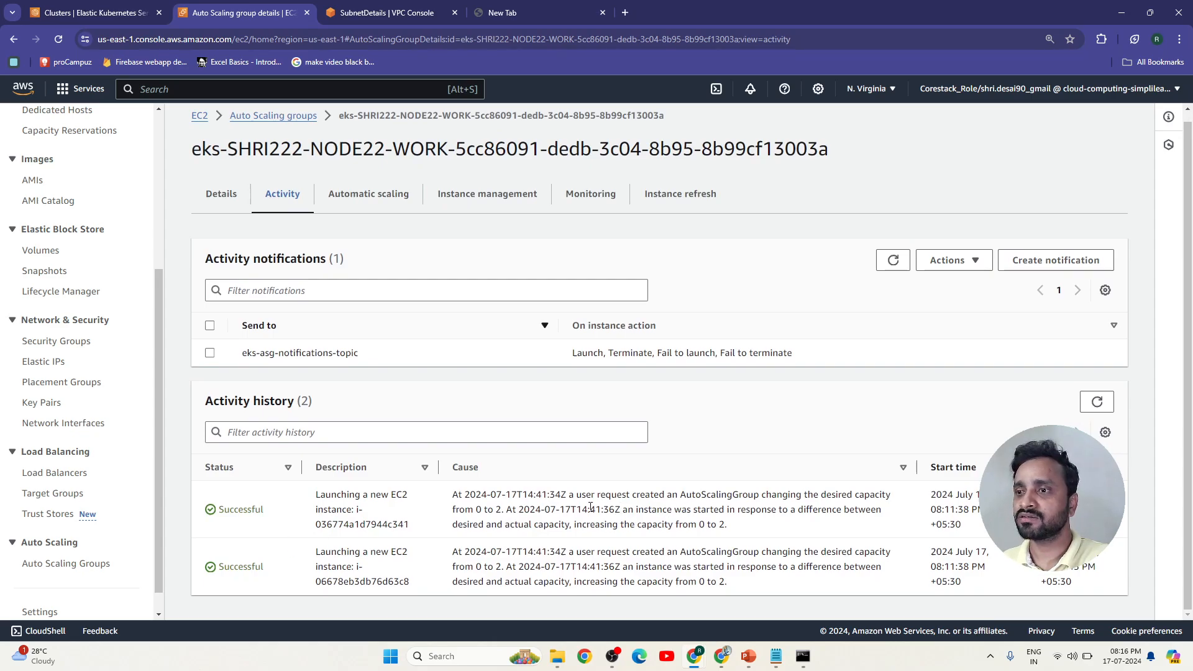
pyautogui.click(373, 205)
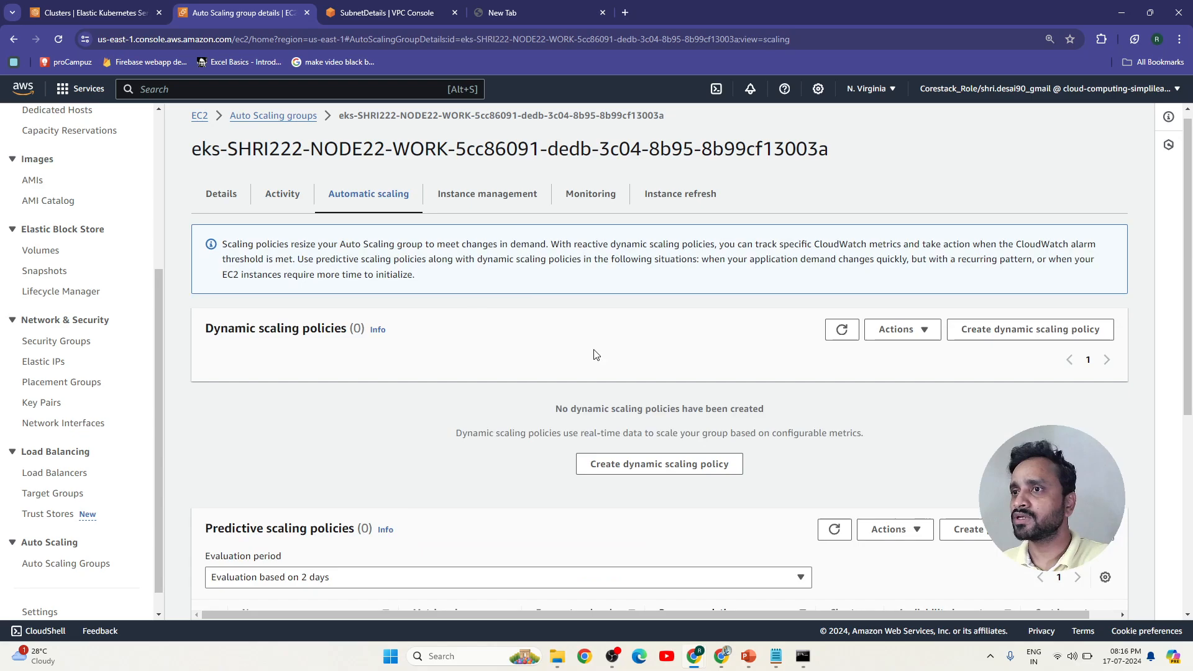
pyautogui.scroll(-2, 528, 371)
pyautogui.click(514, 211)
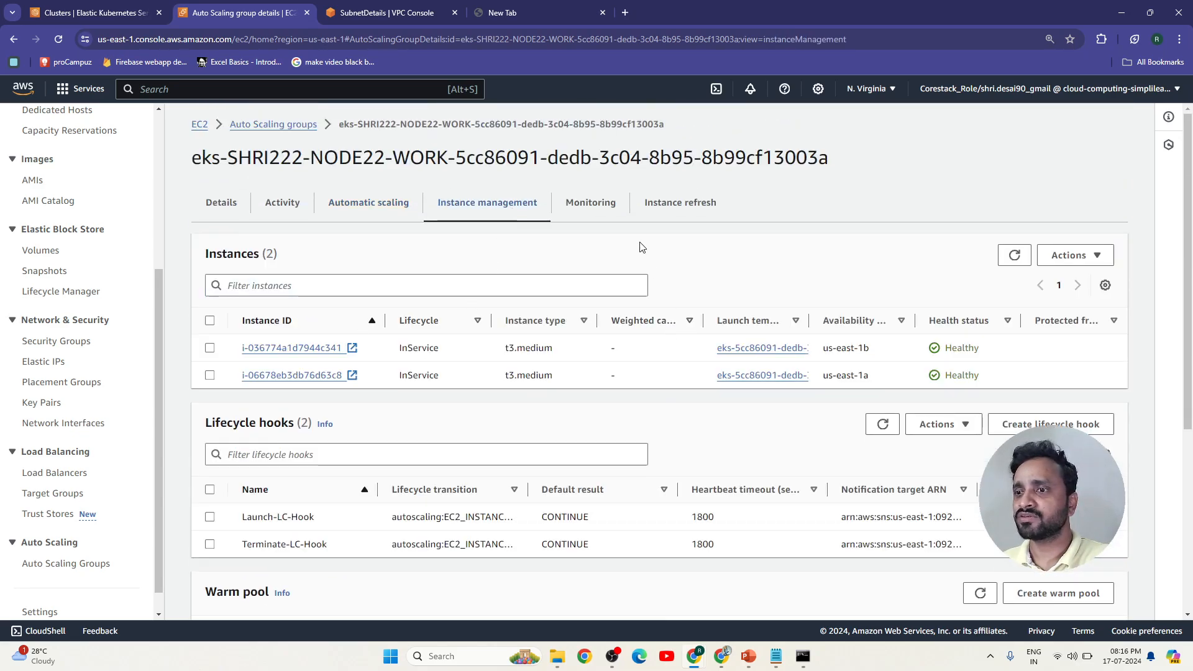
pyautogui.click(594, 202)
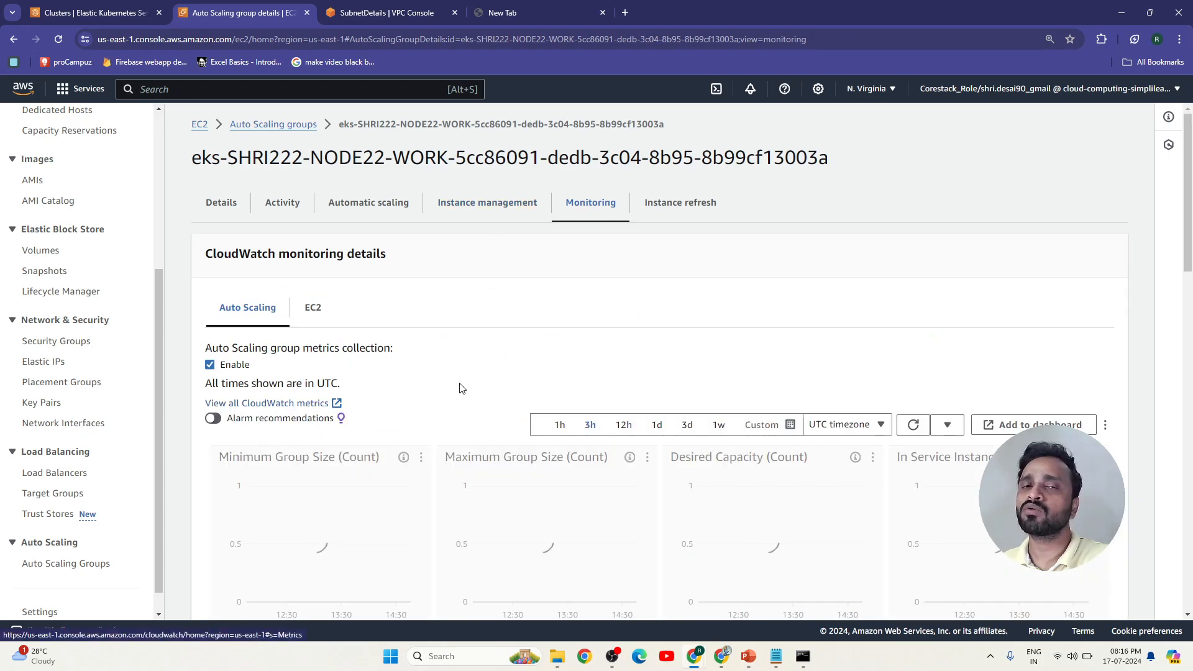
pyautogui.scroll(-2, 961, 328)
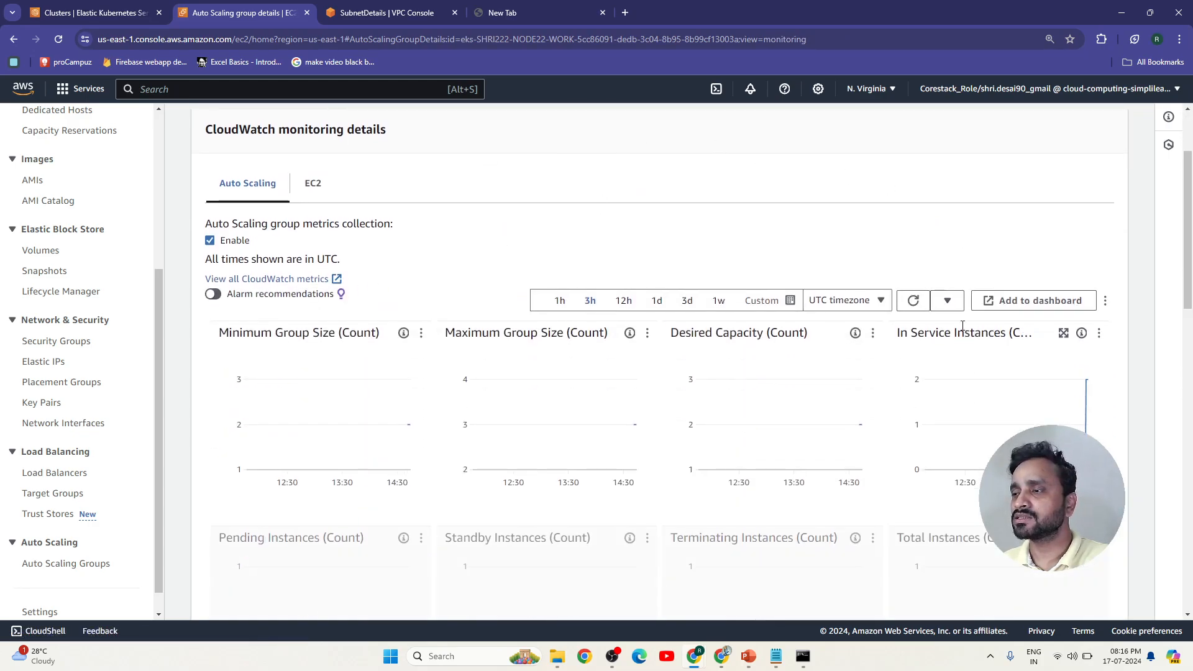
pyautogui.scroll(3, 663, 291)
pyautogui.click(715, 201)
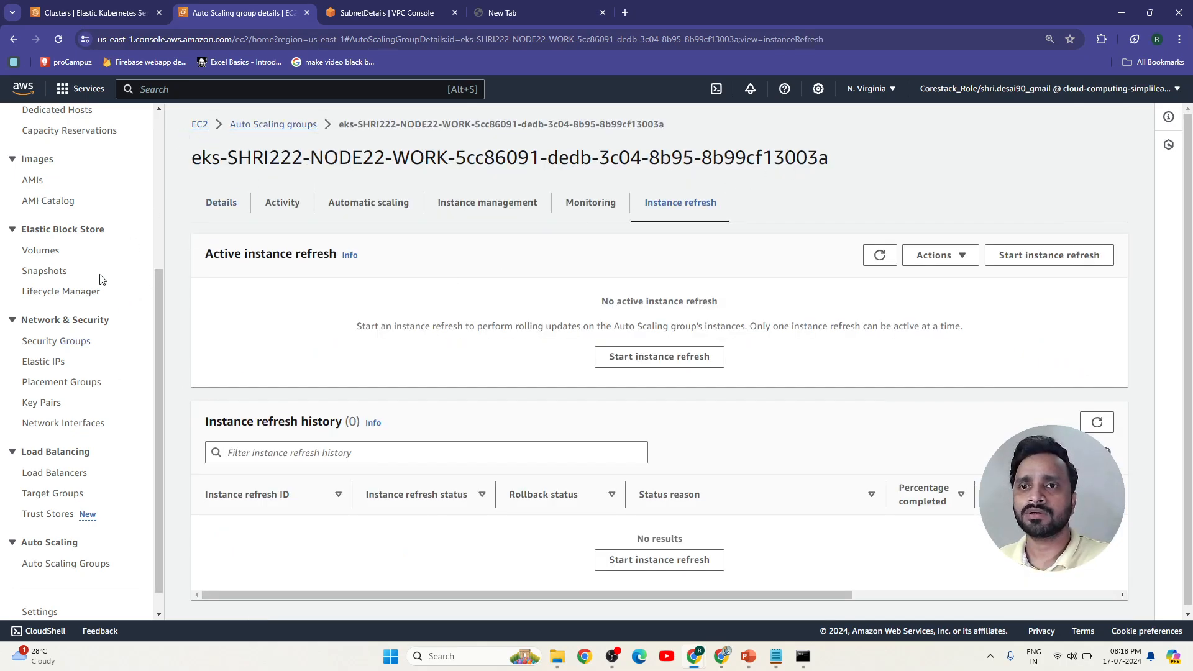
# - Switch back to the EKS console, open the cluster's compute resources and review its nodes, node groups and Fargate profiles
pyautogui.click(93, 13)
pyautogui.click(295, 305)
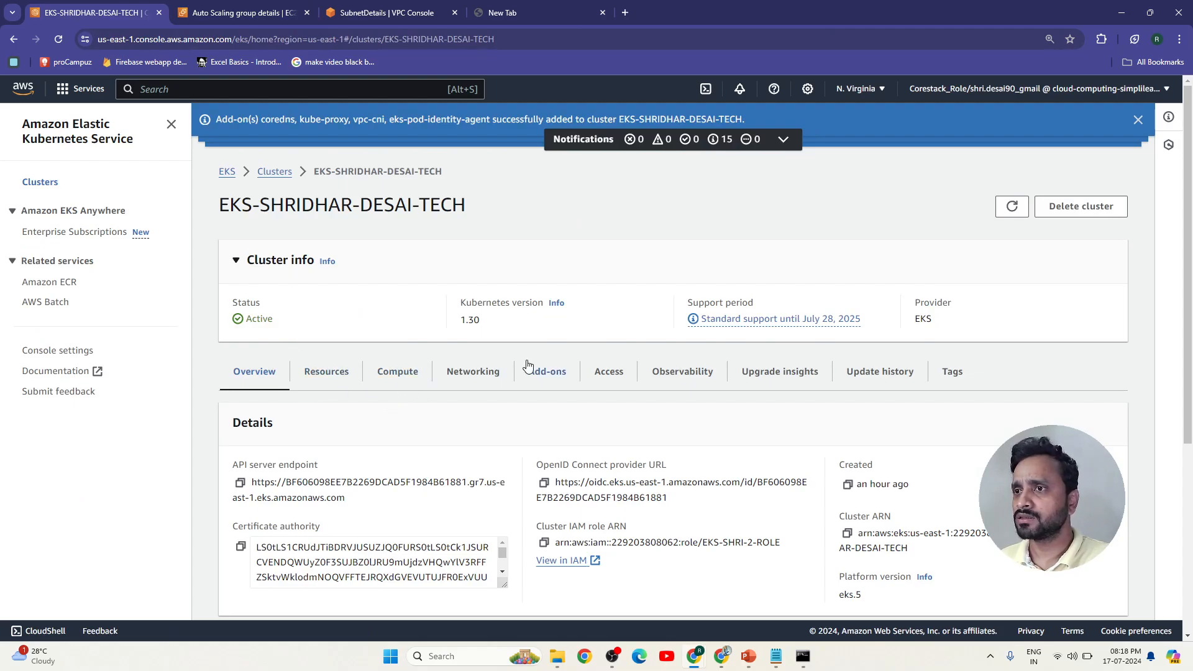
pyautogui.click(377, 376)
pyautogui.scroll(-2, 640, 488)
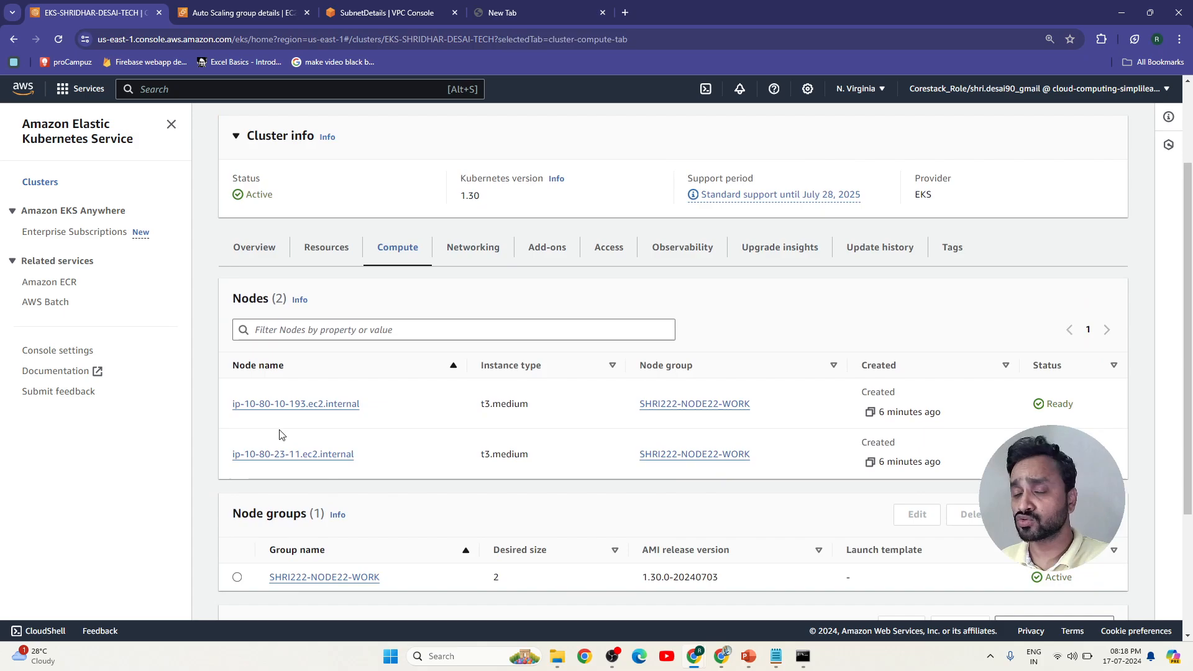
pyautogui.scroll(-1, 299, 412)
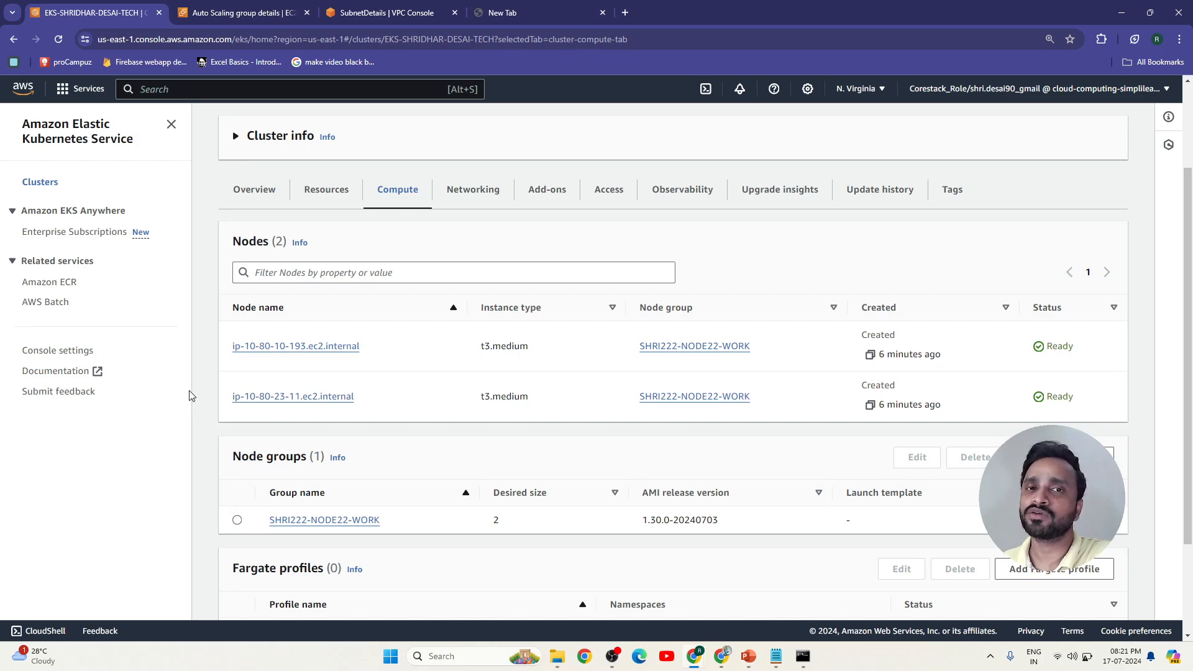
pyautogui.scroll(-3, 191, 396)
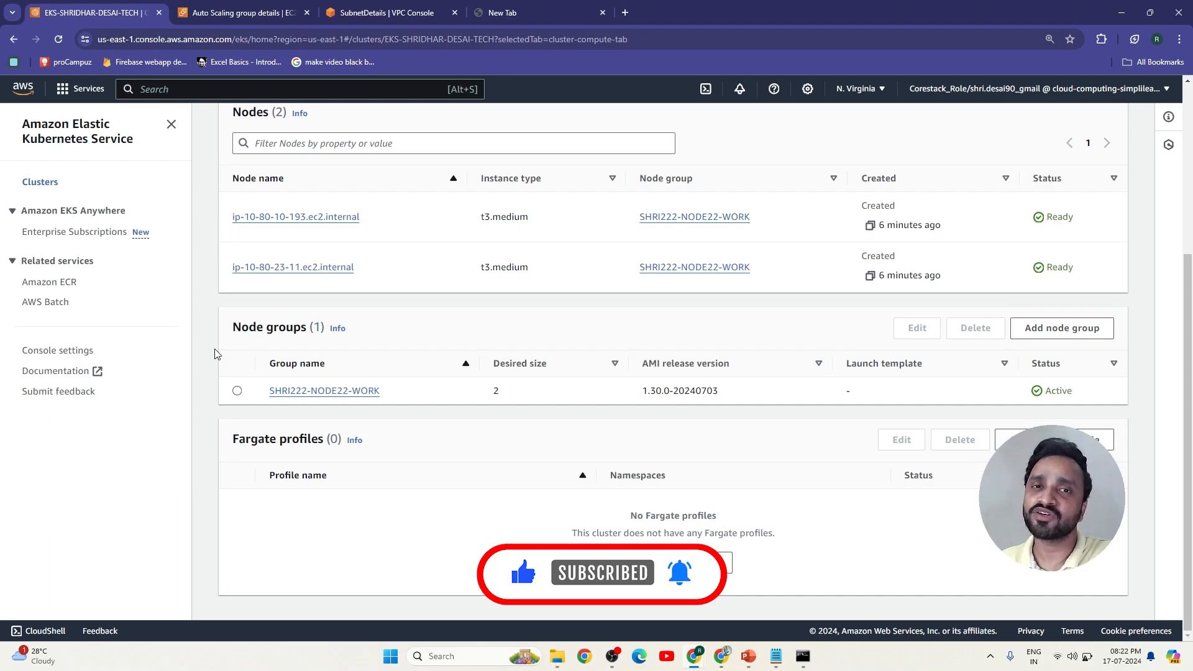
pyautogui.scroll(4, 217, 355)
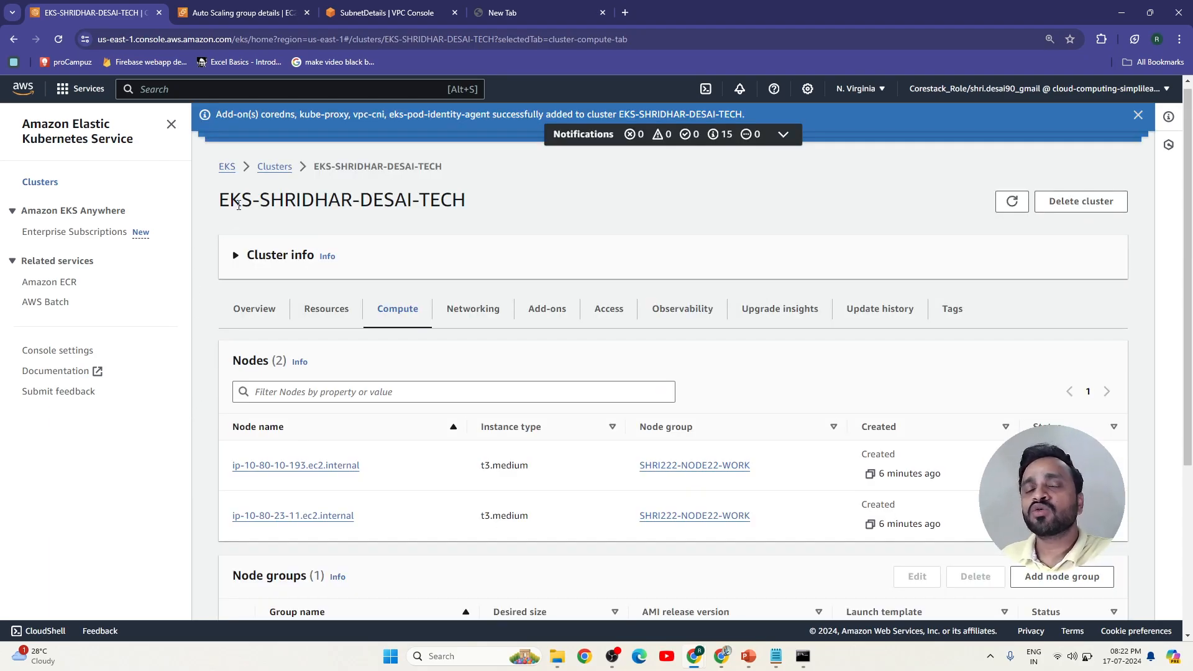